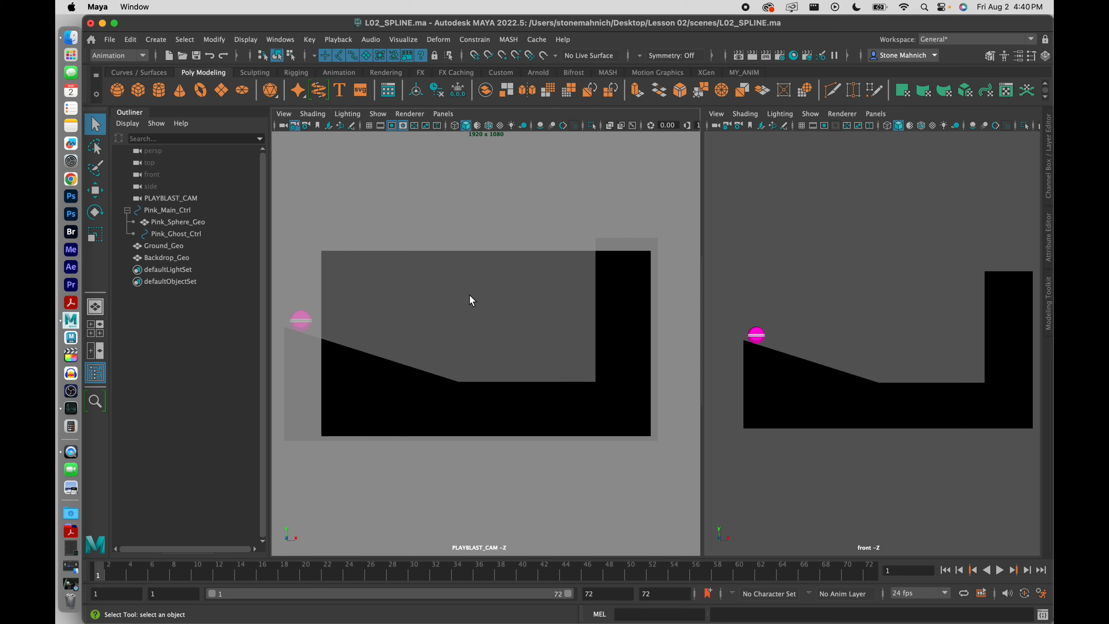
Marquee the pink ball rig, then pick Pink_Ghost_Ctrl in the Outliner
left_click_drag(277, 339, 278, 339)
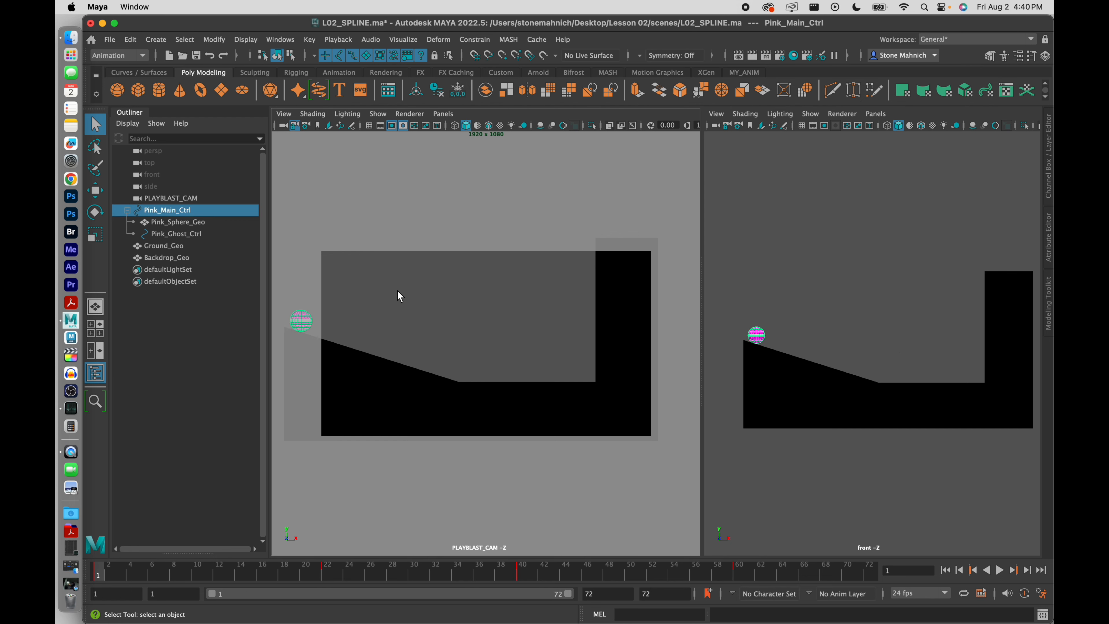
left_click(165, 233)
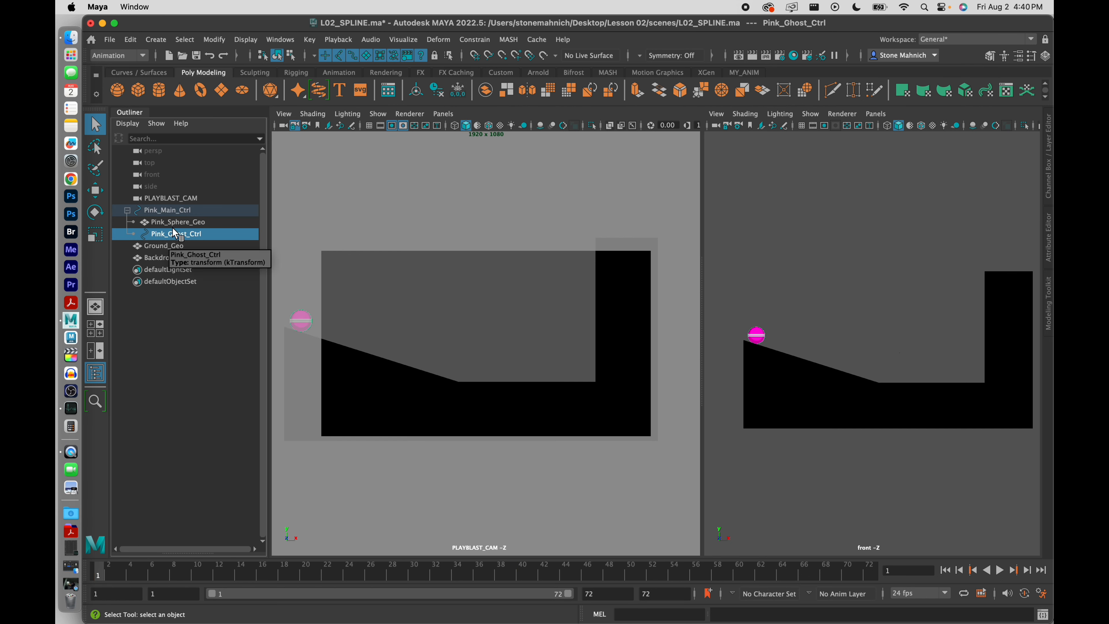
left_click(404, 40)
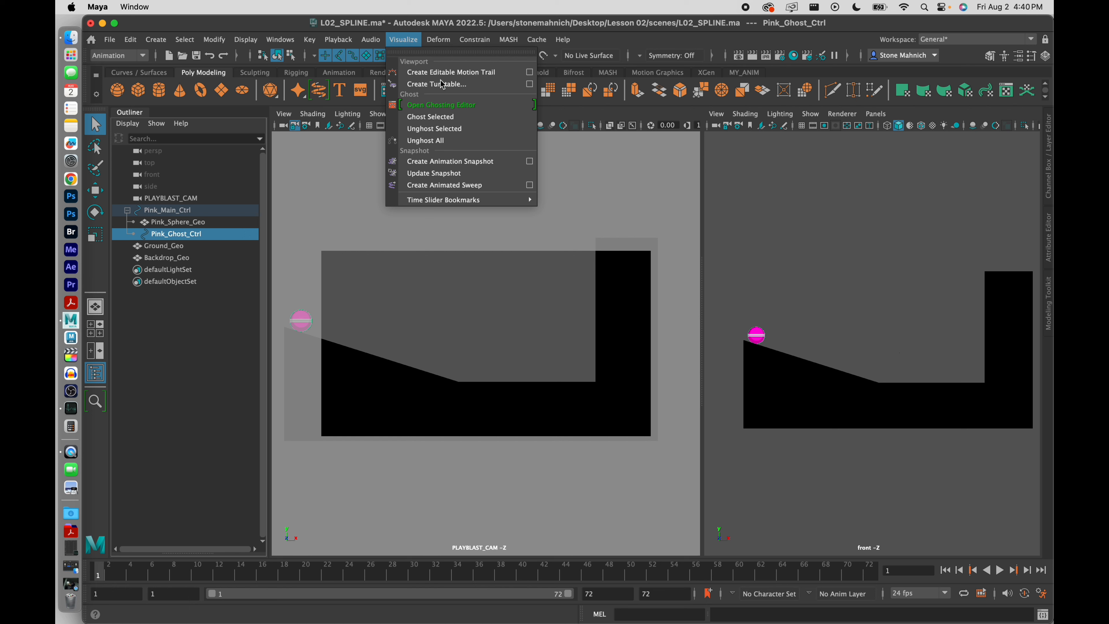
left_click(454, 105)
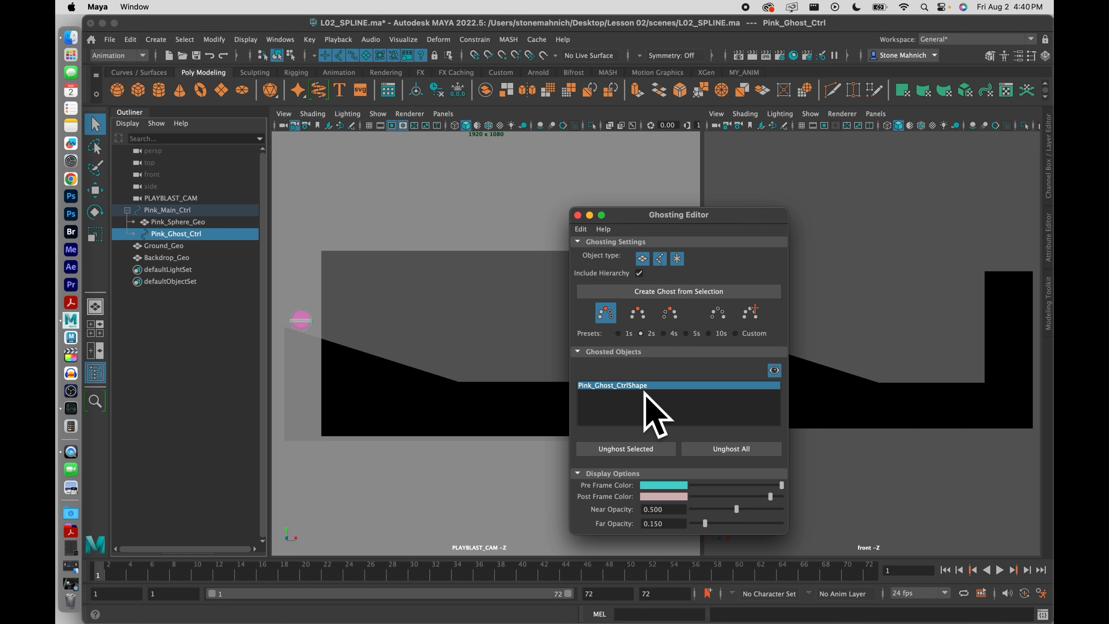
left_click(578, 215)
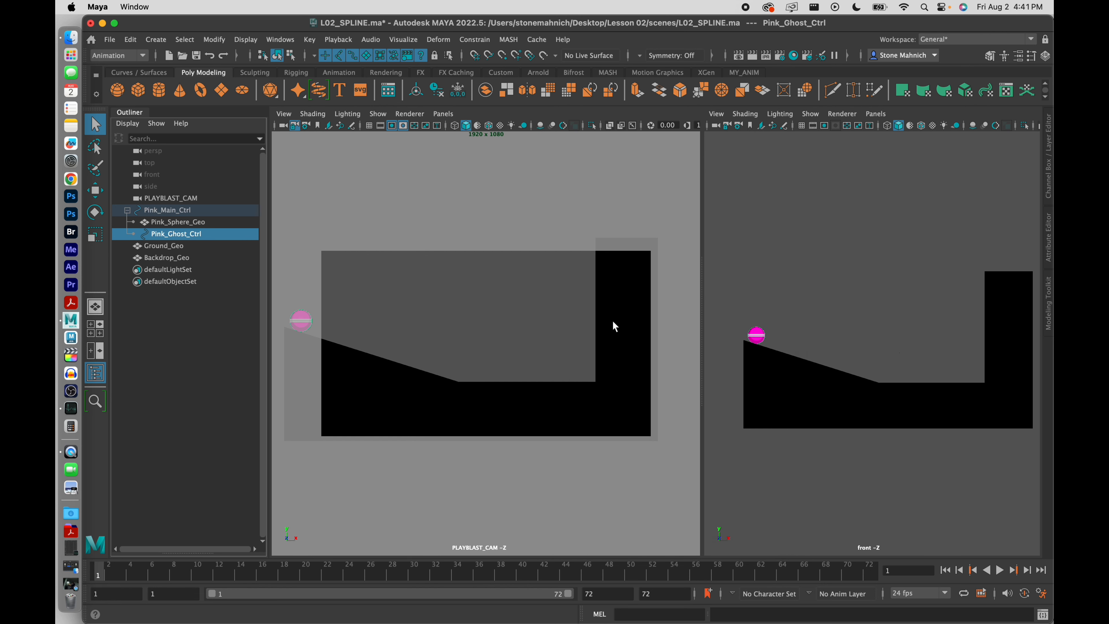
left_click(509, 299)
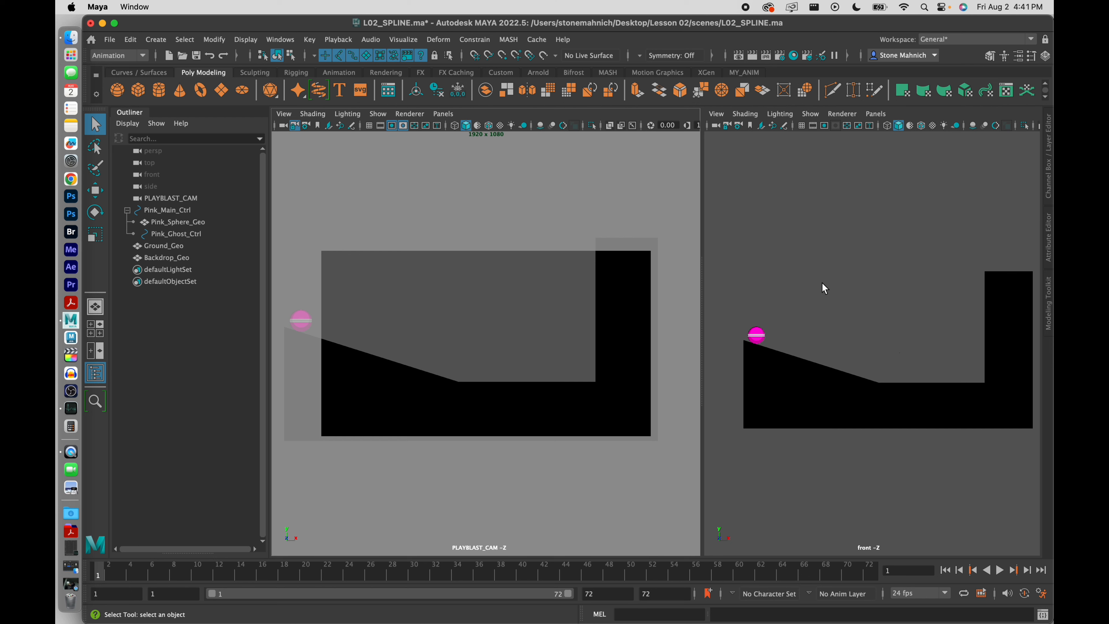
Maximize the front viewport, hide the Outliner, and frame the ramp and pink ball
left_click(836, 271)
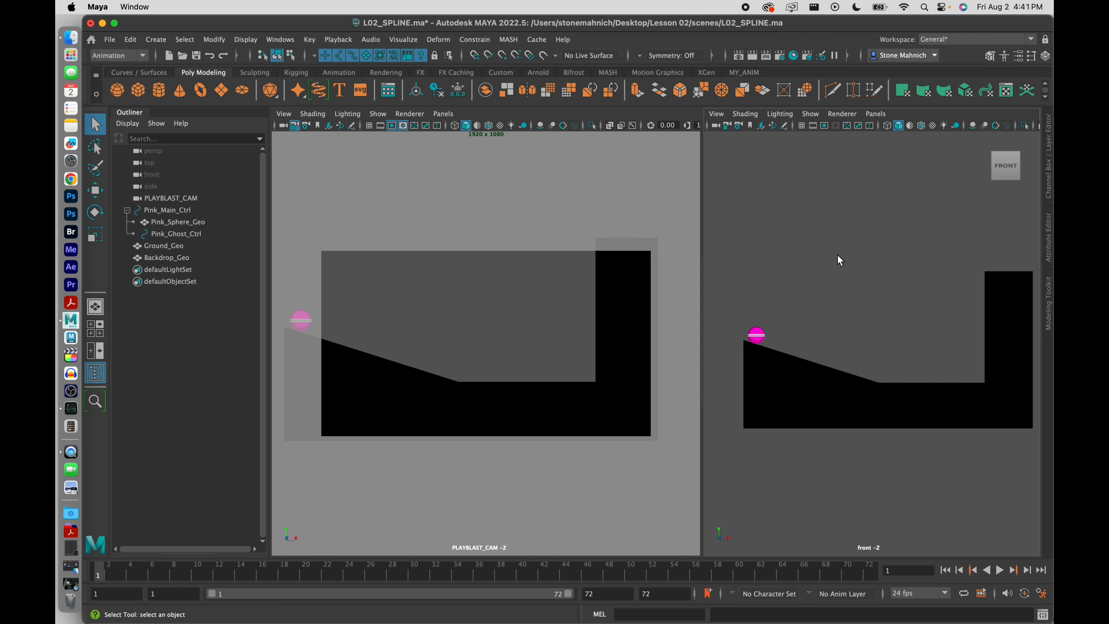
key("space")
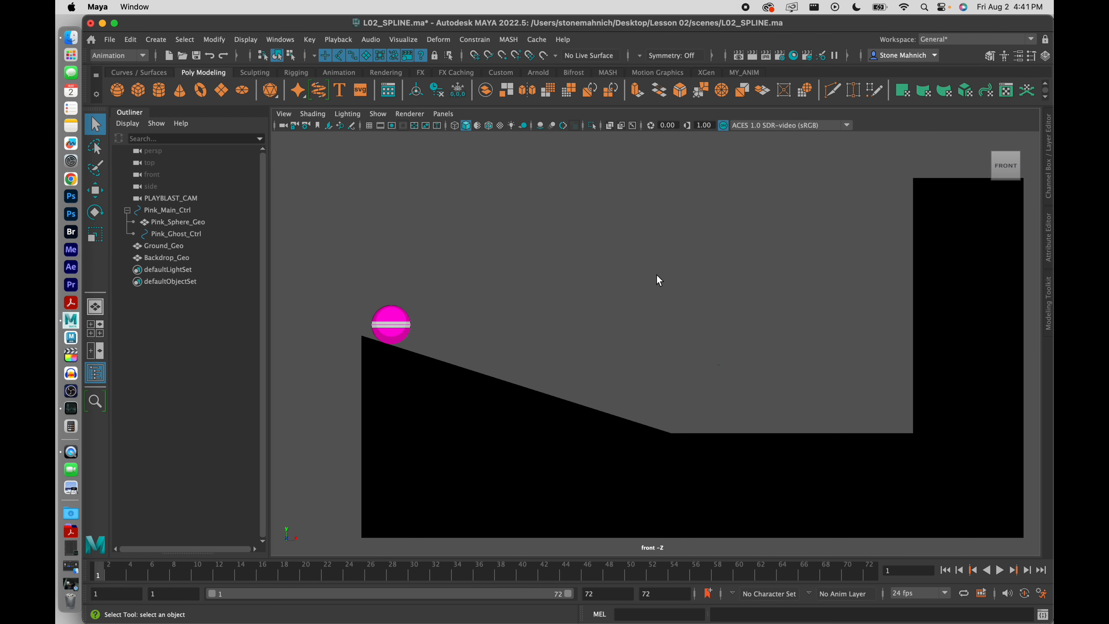
left_click(95, 373)
scroll(535, 353, "up", 1)
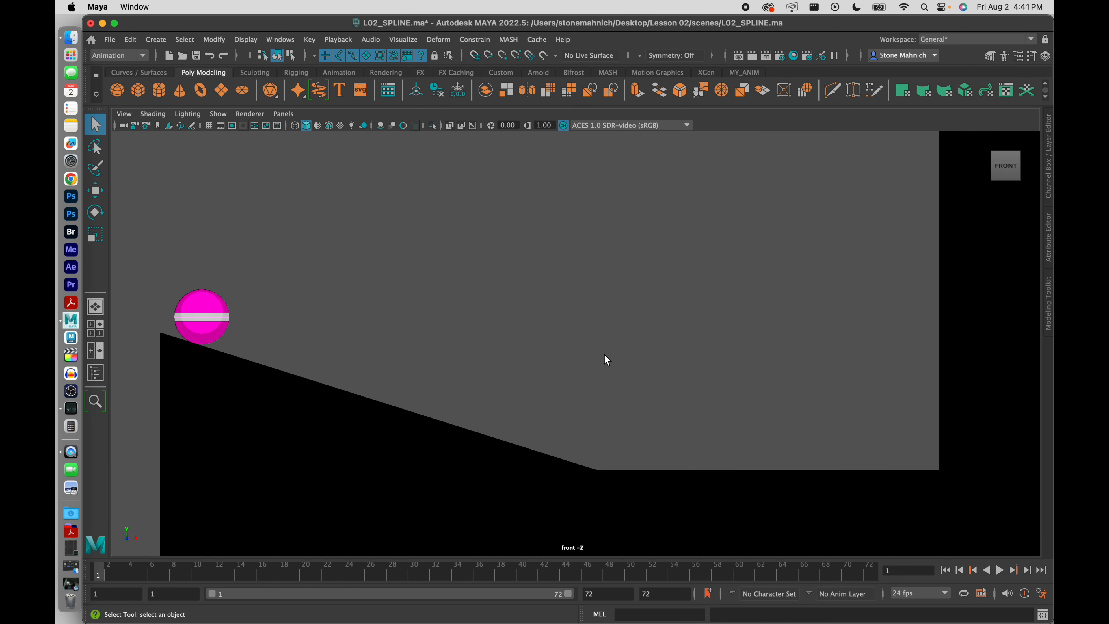
middle_click_drag(634, 343, 605, 334, "alt")
scroll(604, 342, "down", 2)
scroll(604, 341, "down", 3)
scroll(605, 334, "up", 1)
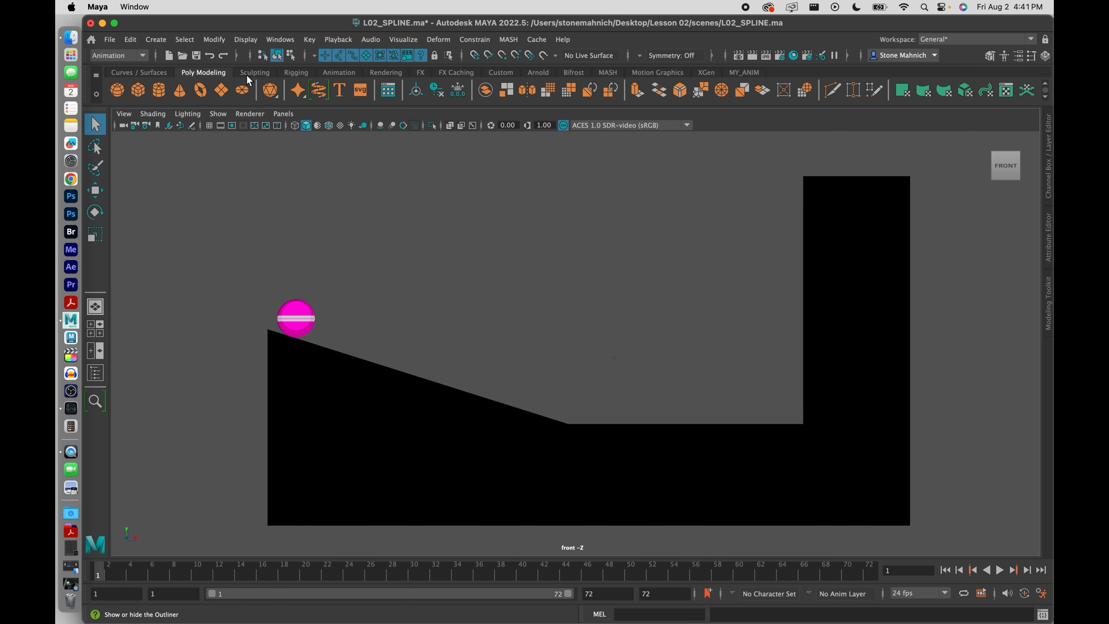
left_click(111, 40)
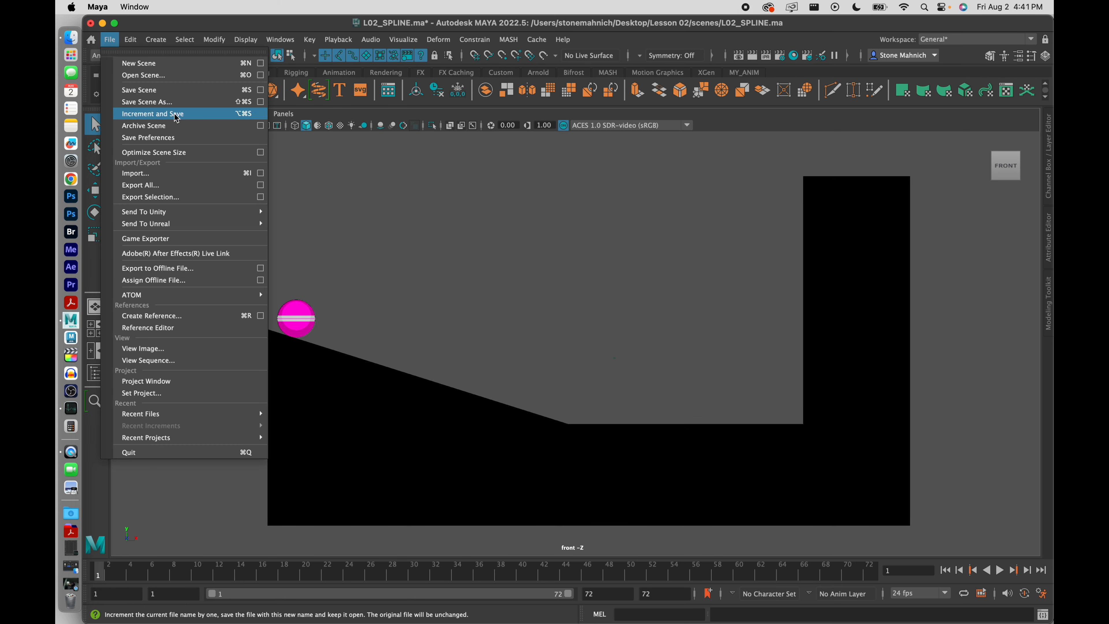
left_click(167, 108)
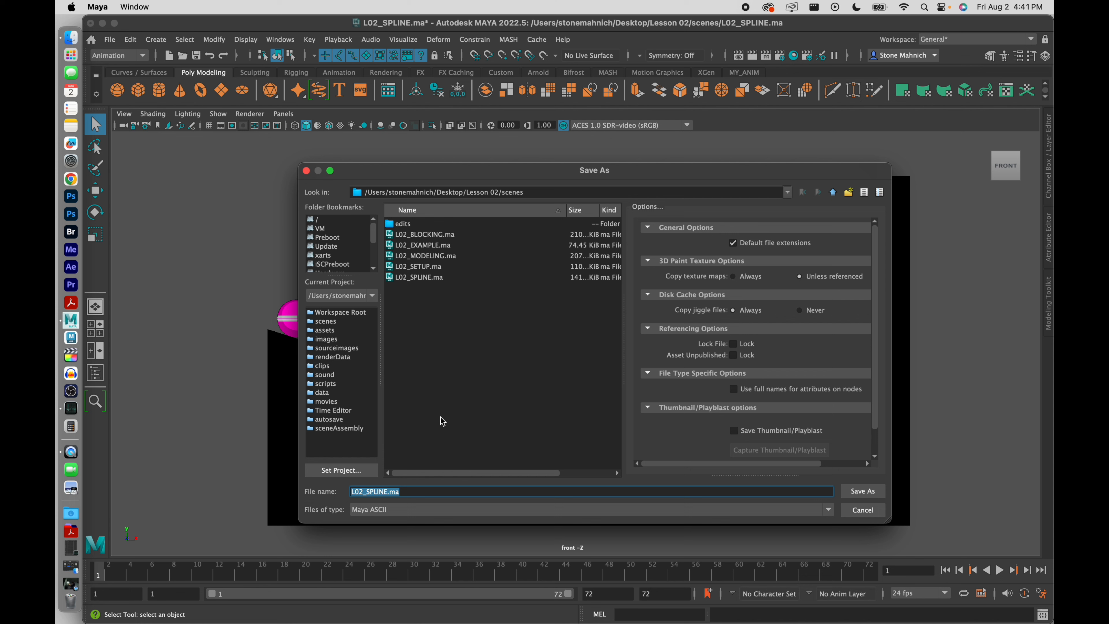
left_click(384, 490)
left_click(393, 510)
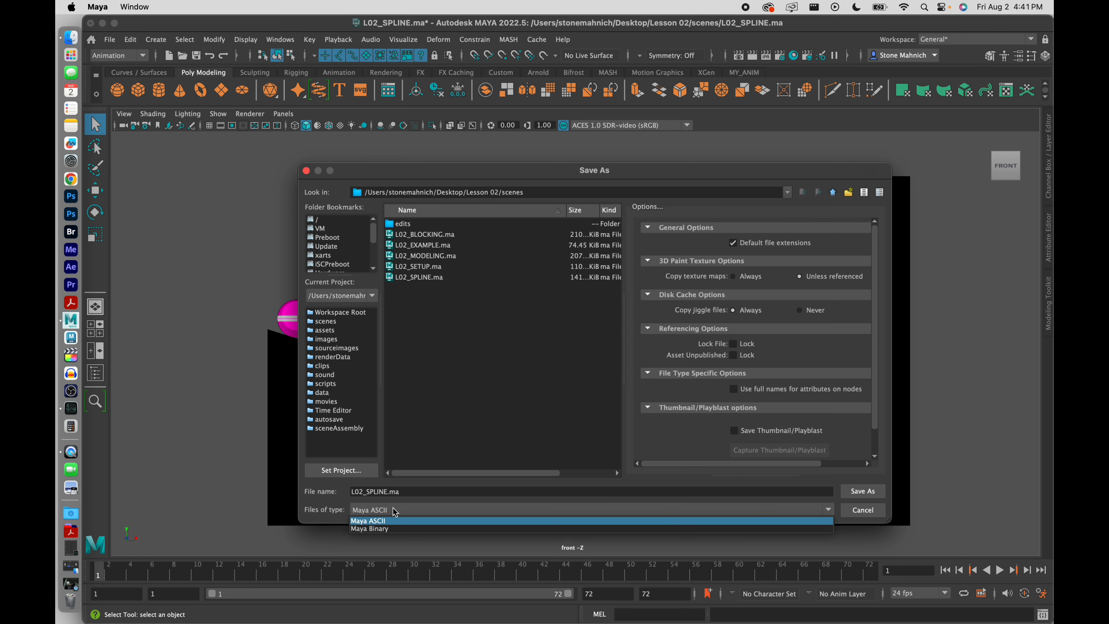
left_click(393, 508)
left_click(864, 513)
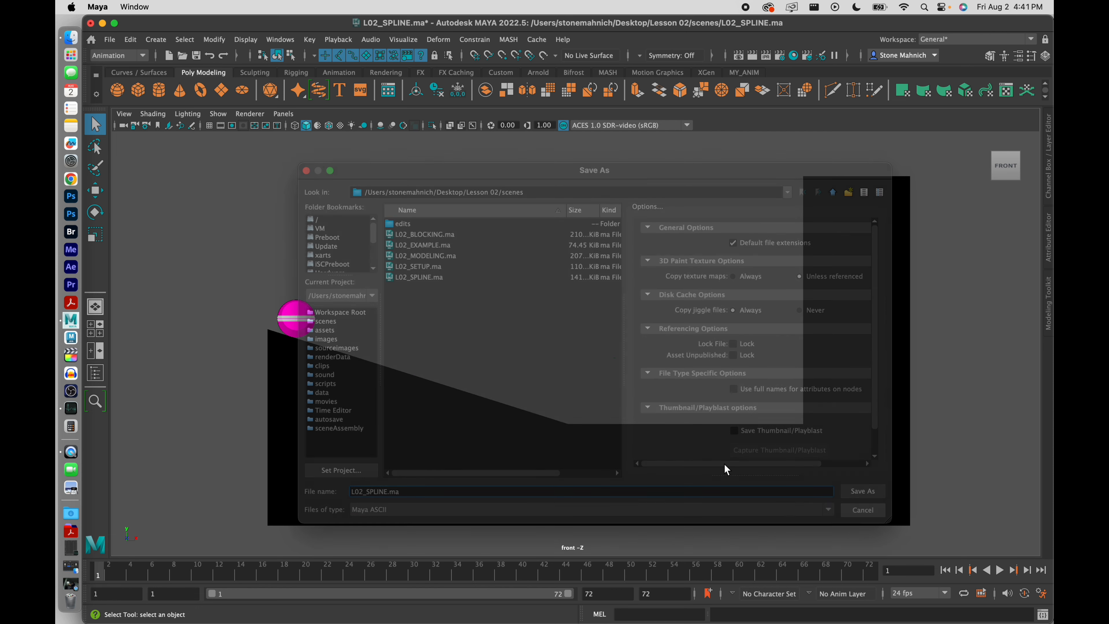
scroll(561, 336, "down", 3)
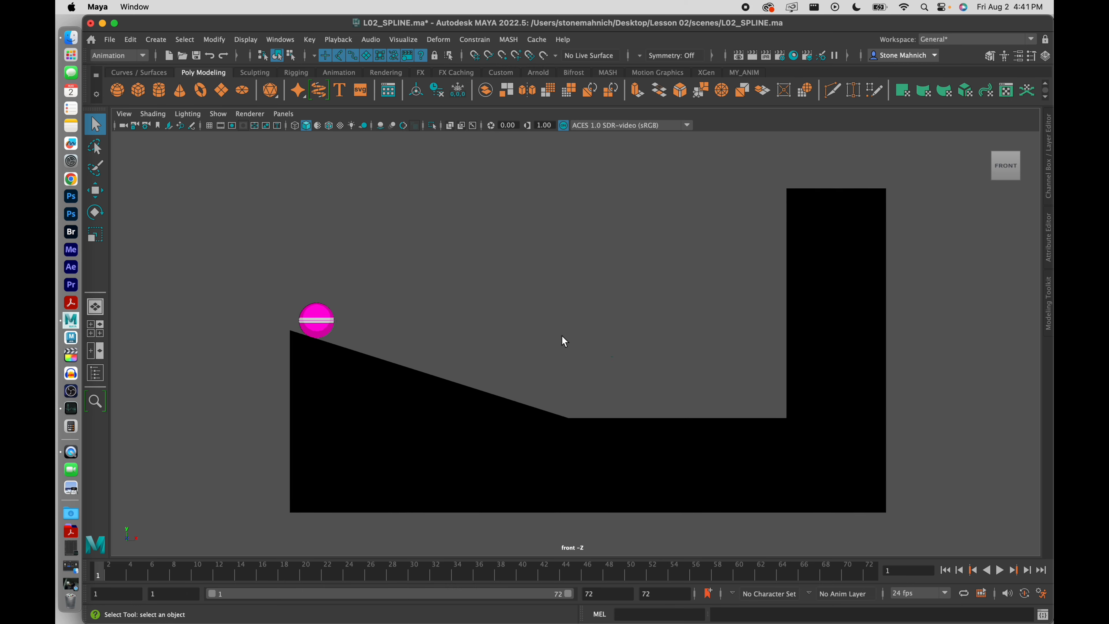
middle_click_drag(550, 314, 504, 317, "alt")
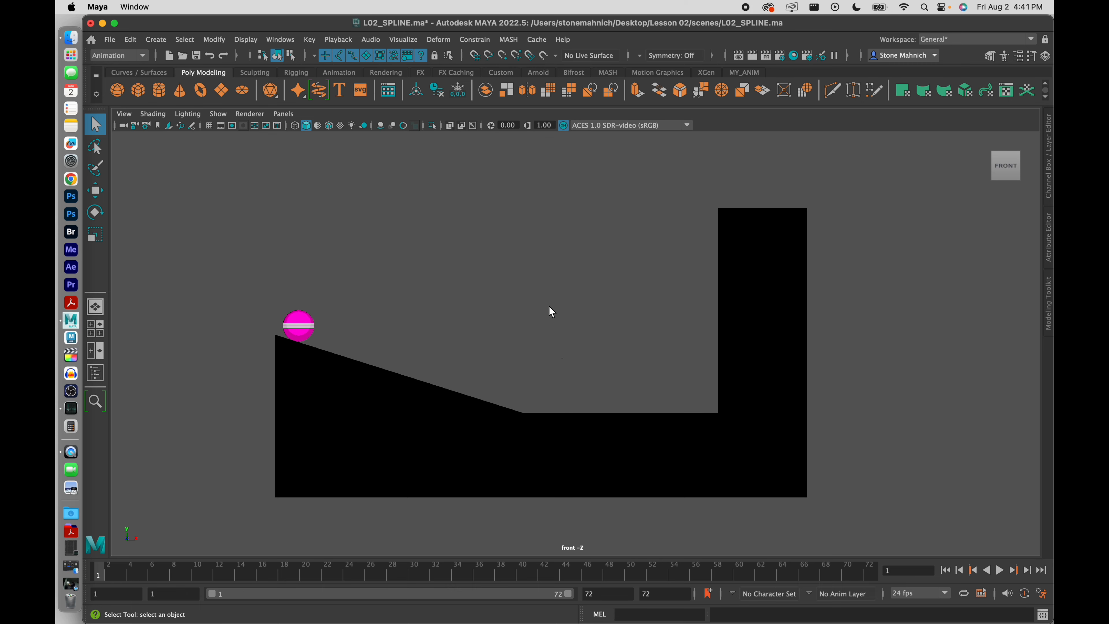
left_click(1000, 571)
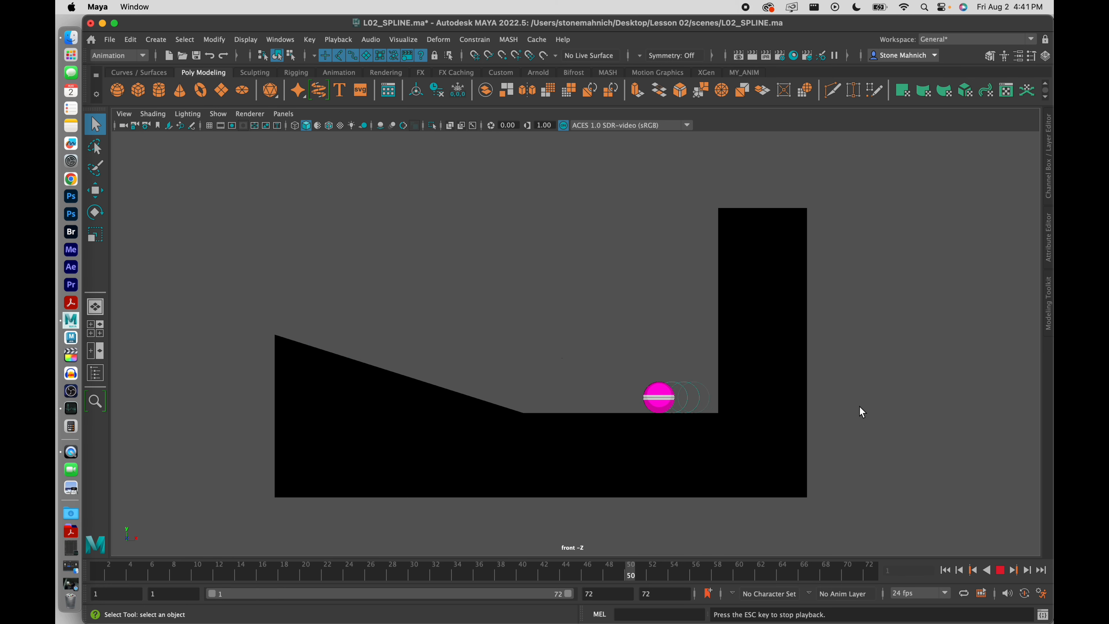
left_click(1002, 571)
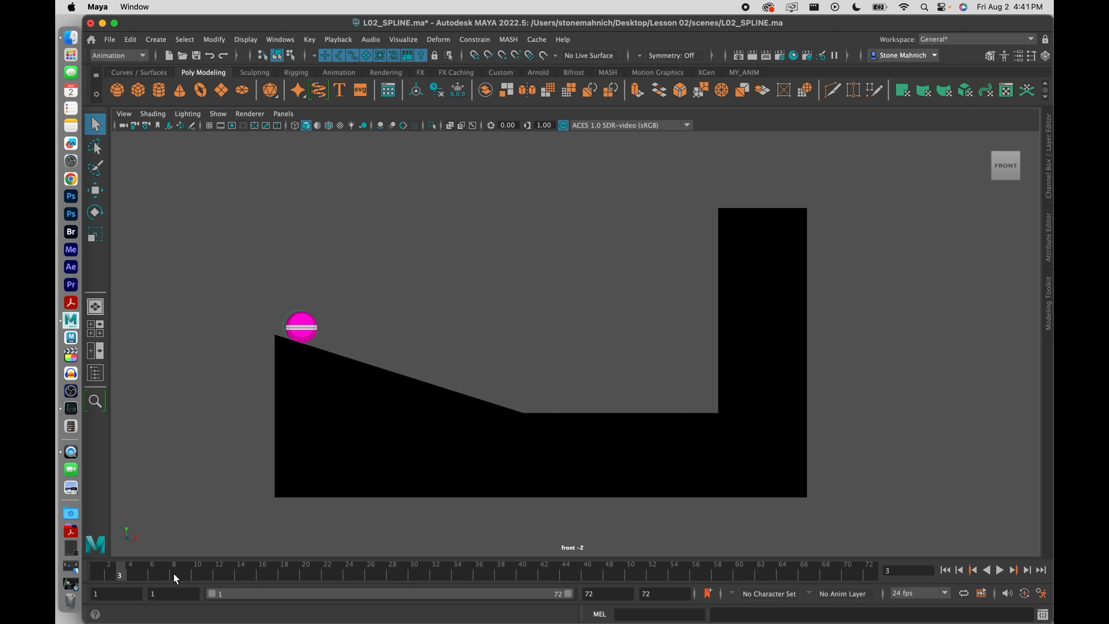
left_click_drag(106, 575, 56, 573)
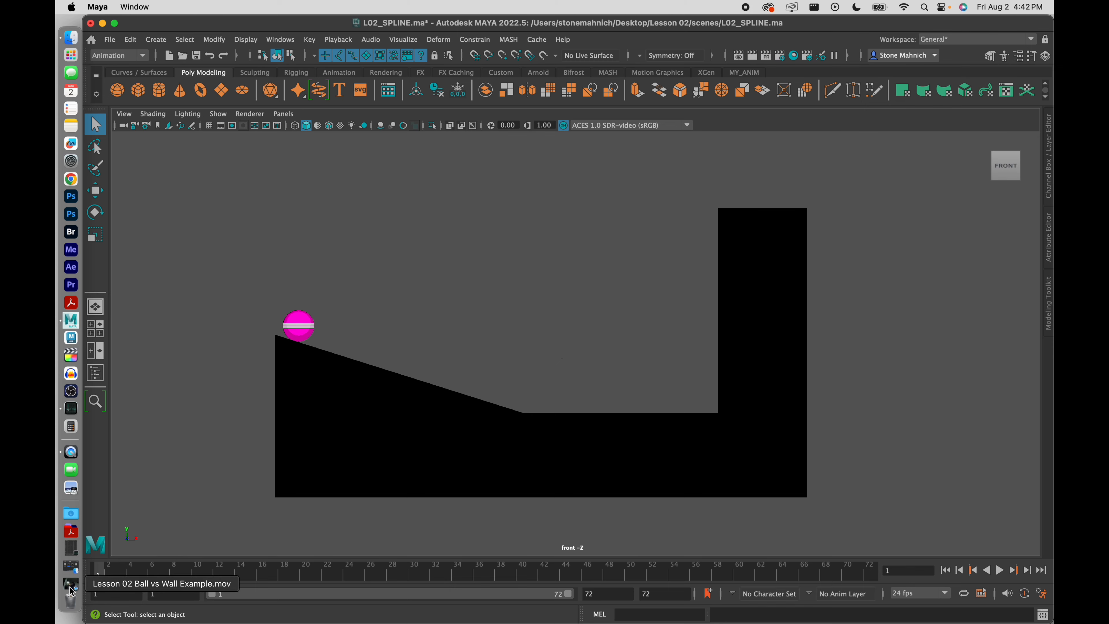
Quick Look Lesson 02 Physics Involved 01.jpg from the Notes stack, then minimize the Notes window
left_click(73, 570)
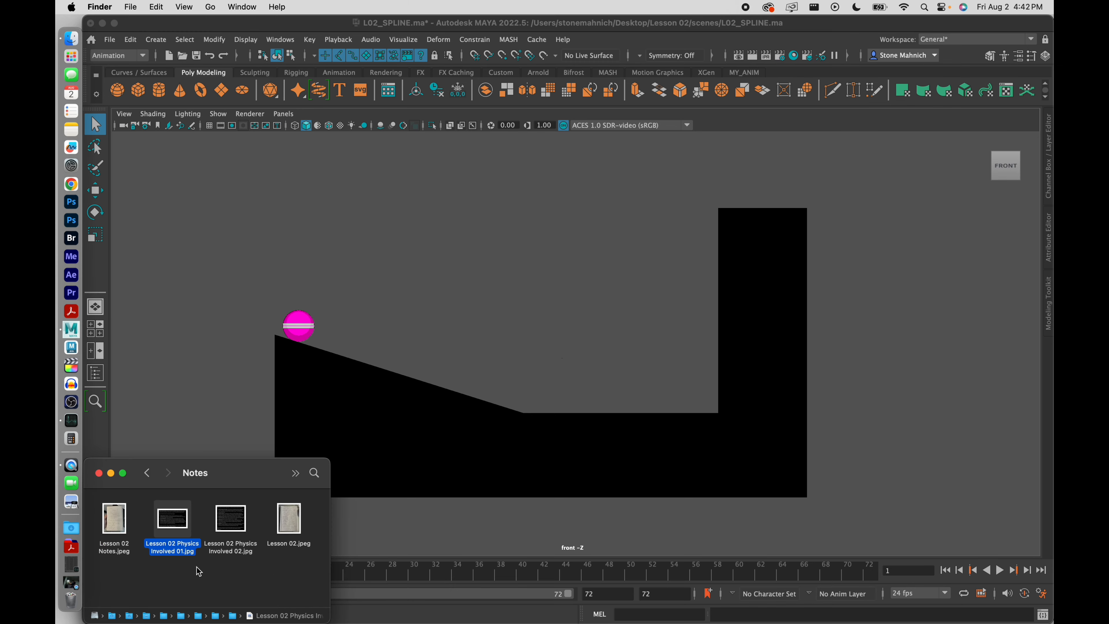
key("space")
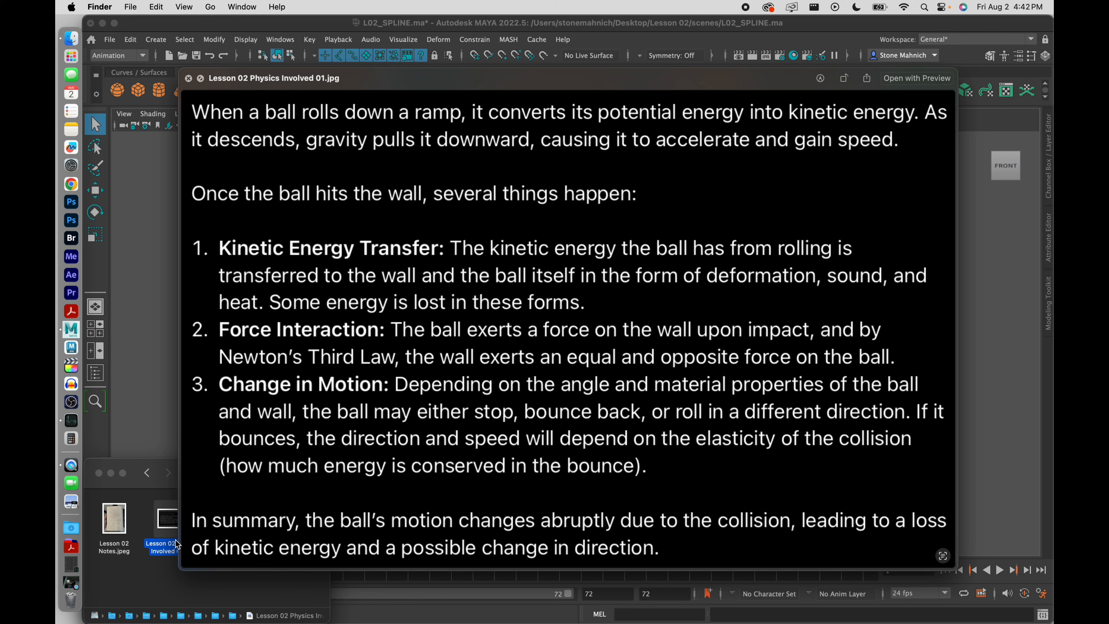
key("space")
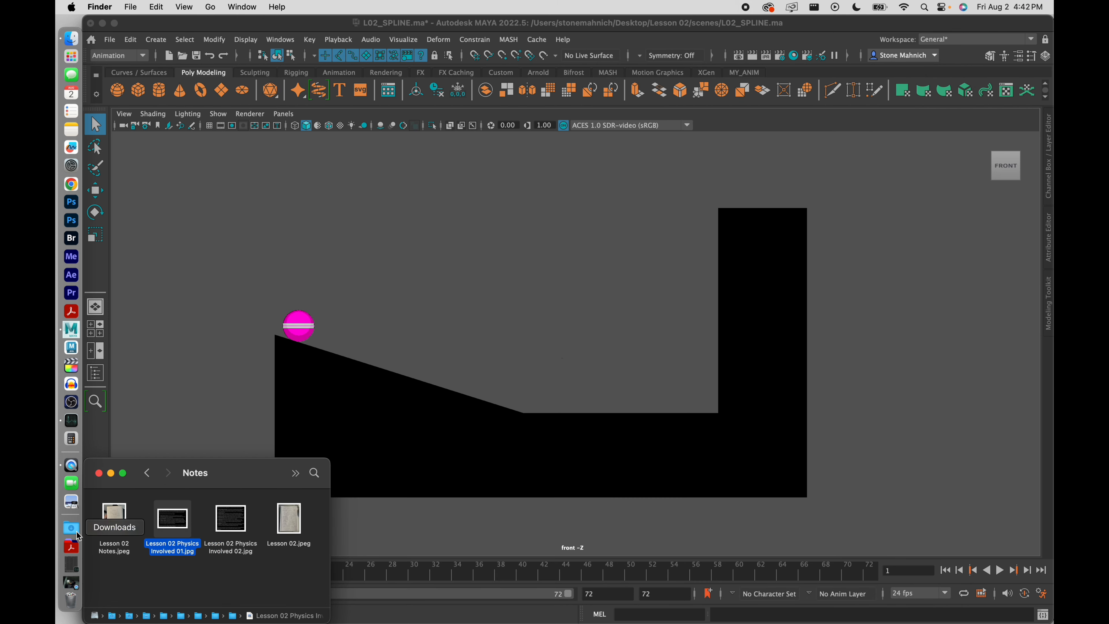
left_click(112, 473)
Open the Graph Editor from Windows > Animation Editors and dock it beside the front view
left_click(266, 256)
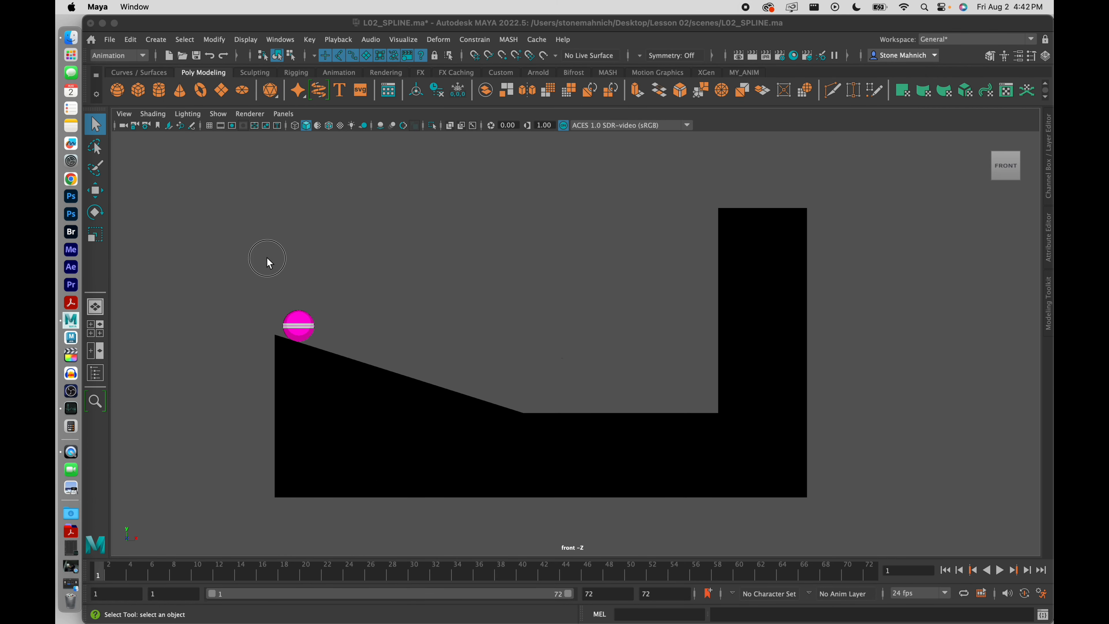
left_click(280, 40)
mouse_move(316, 126)
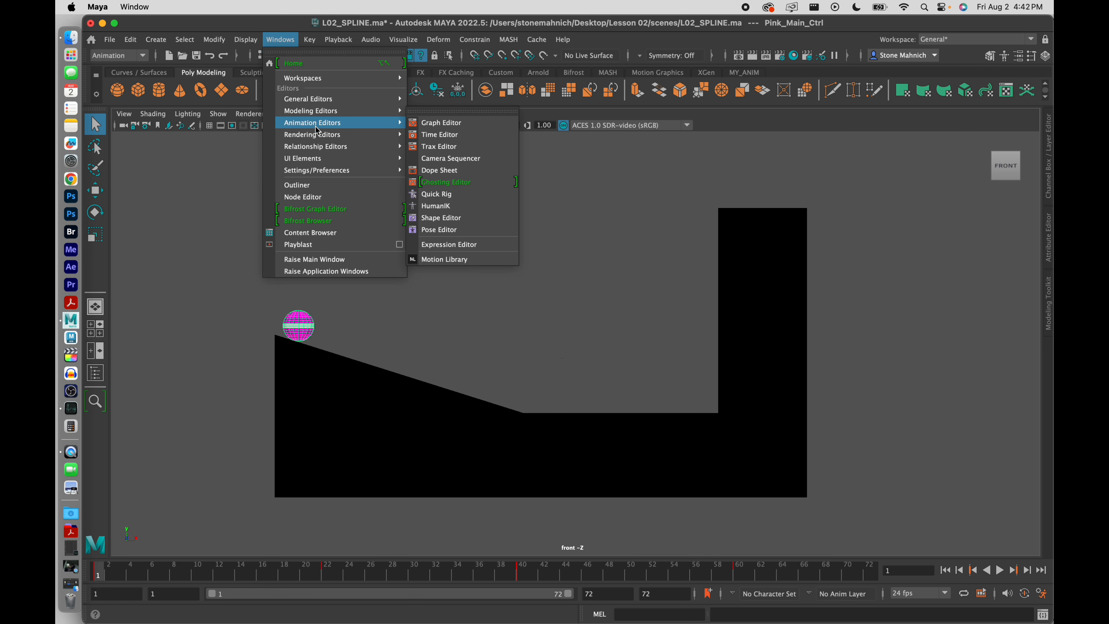
left_click(465, 126)
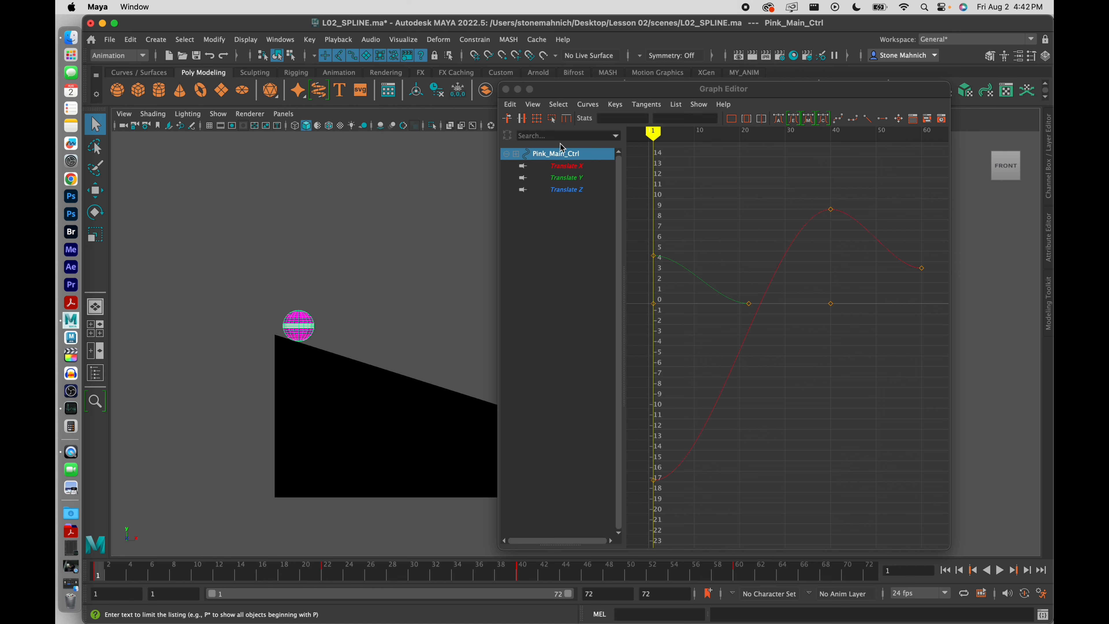
left_click_drag(777, 93, 1044, 186)
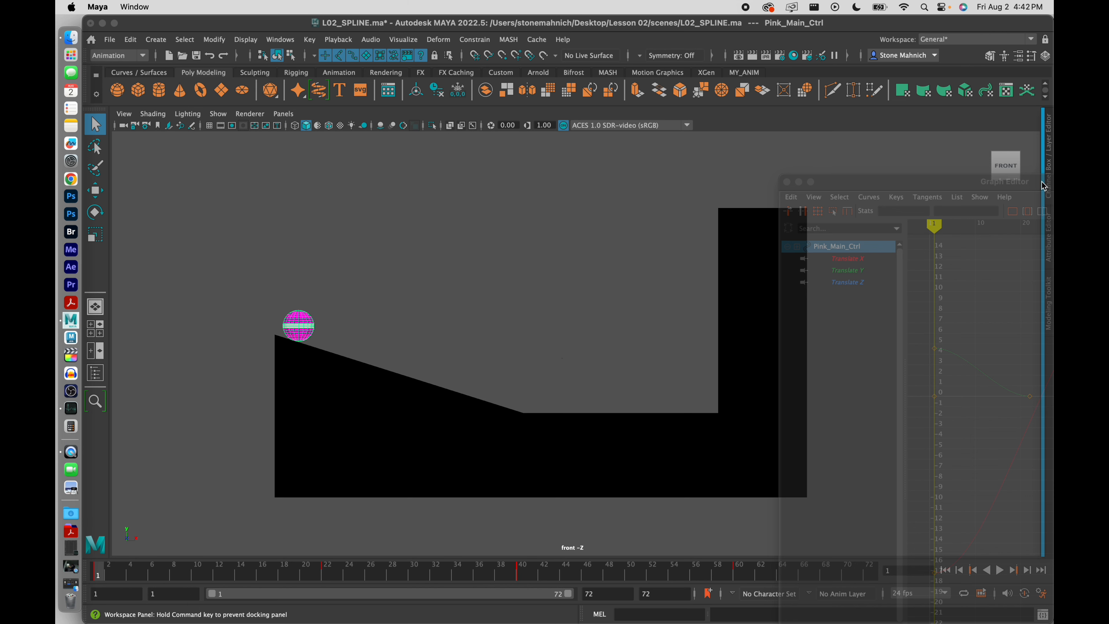
left_click_drag(1043, 186, 1043, 186)
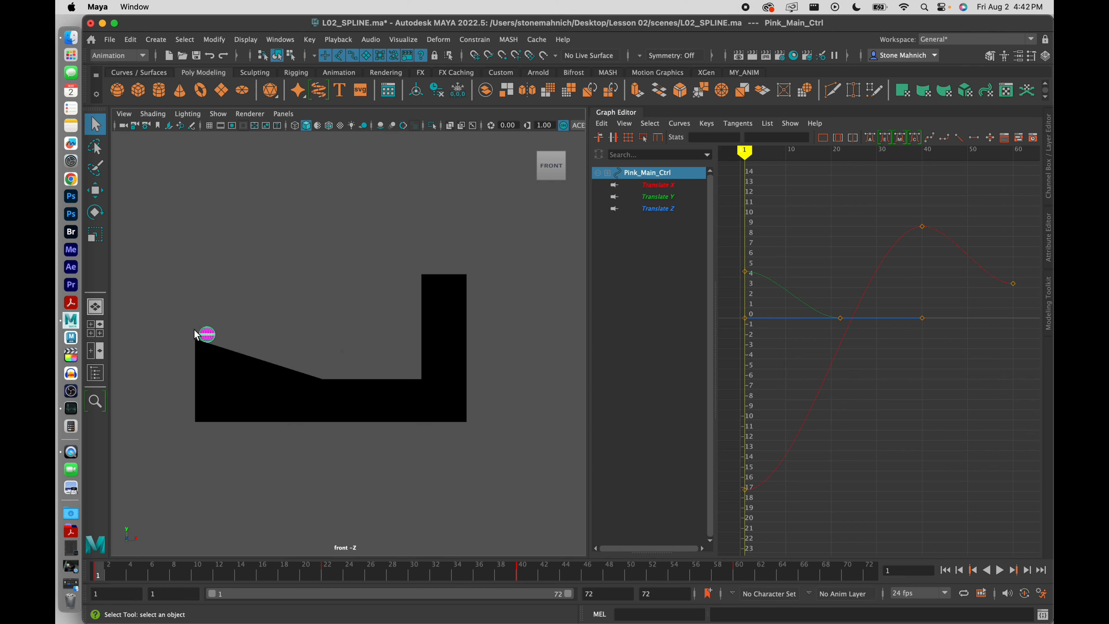
Reframe the view and box-select the pink ball in the front viewport
left_click(226, 311)
scroll(227, 323, "up", 5)
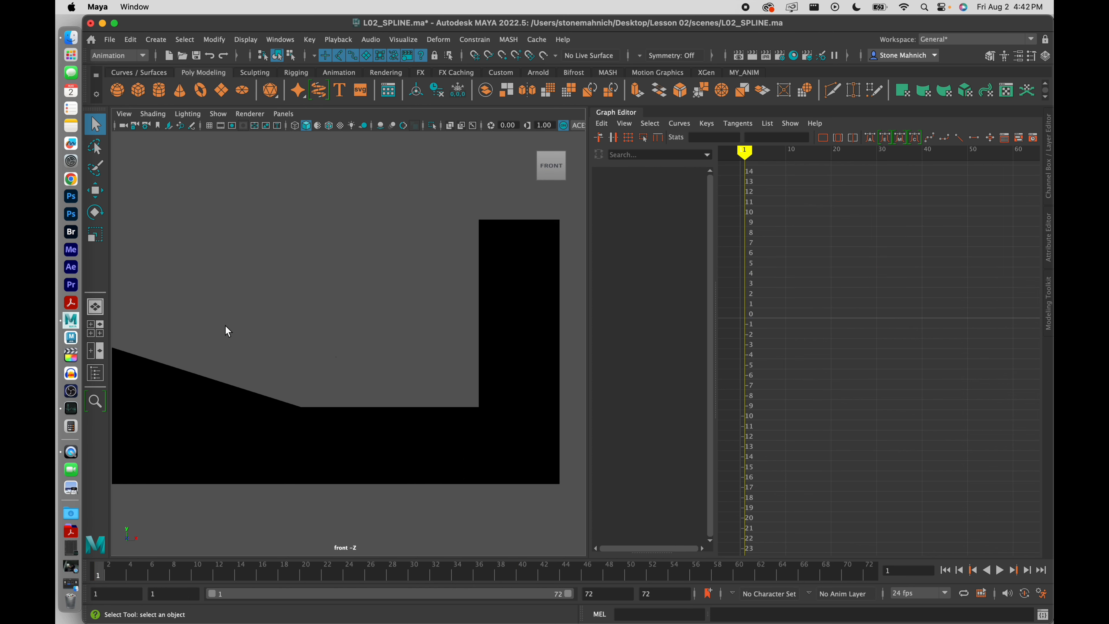
middle_click_drag(225, 325, 310, 348, "alt")
scroll(371, 361, "down", 2)
scroll(310, 344, "up", 2)
scroll(313, 344, "down", 3)
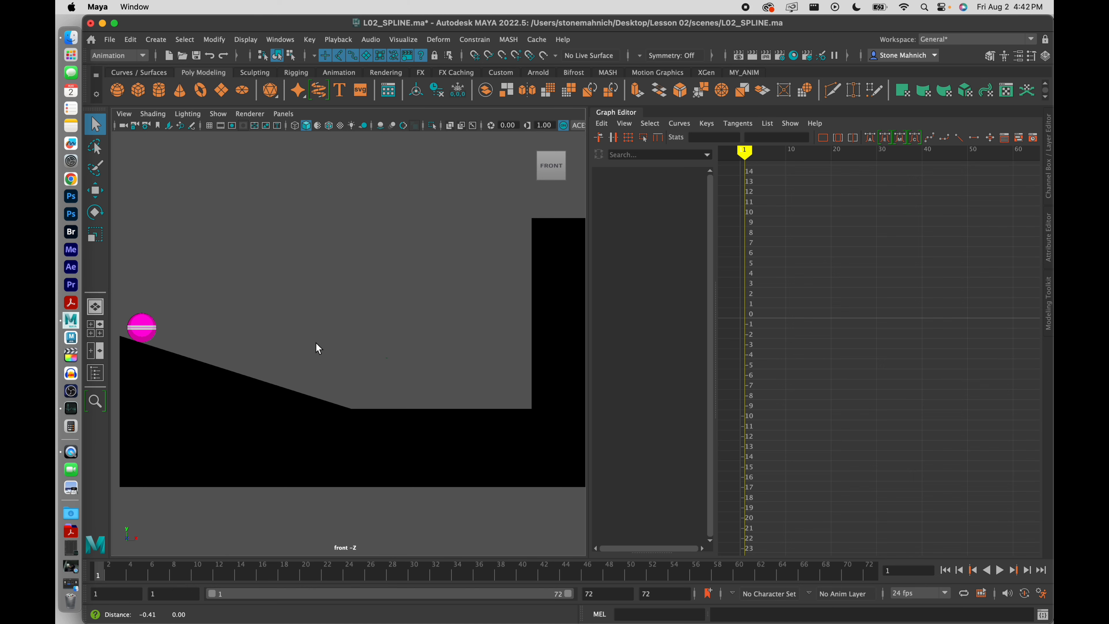
left_click_drag(271, 227, 154, 365)
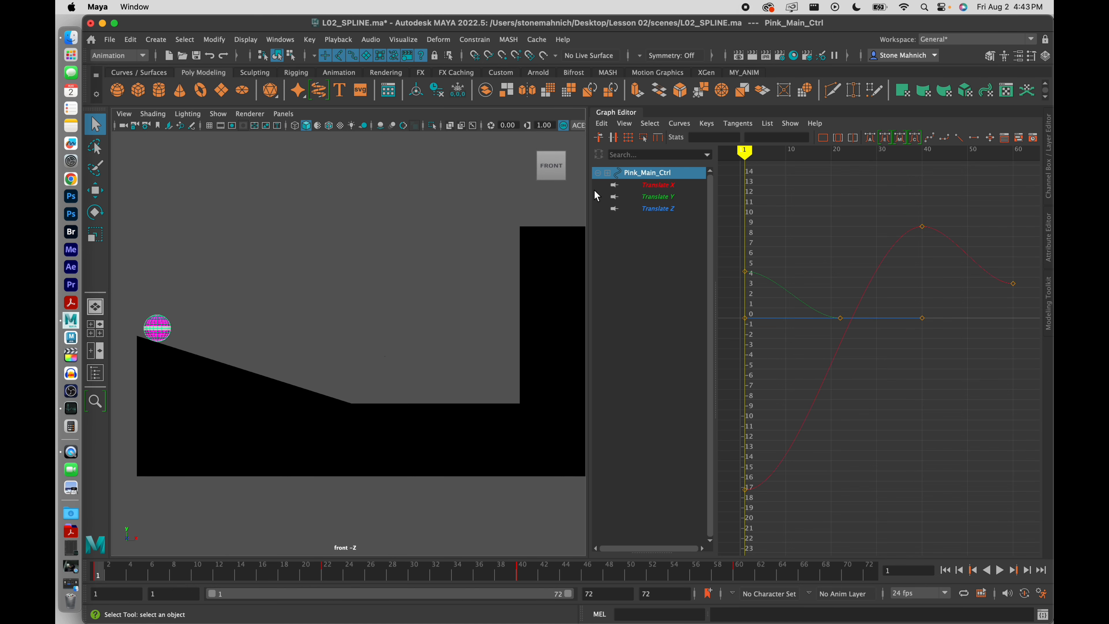
Filter the Graph Editor via Show > Select Attributes to the Translate X curve only
left_click(791, 124)
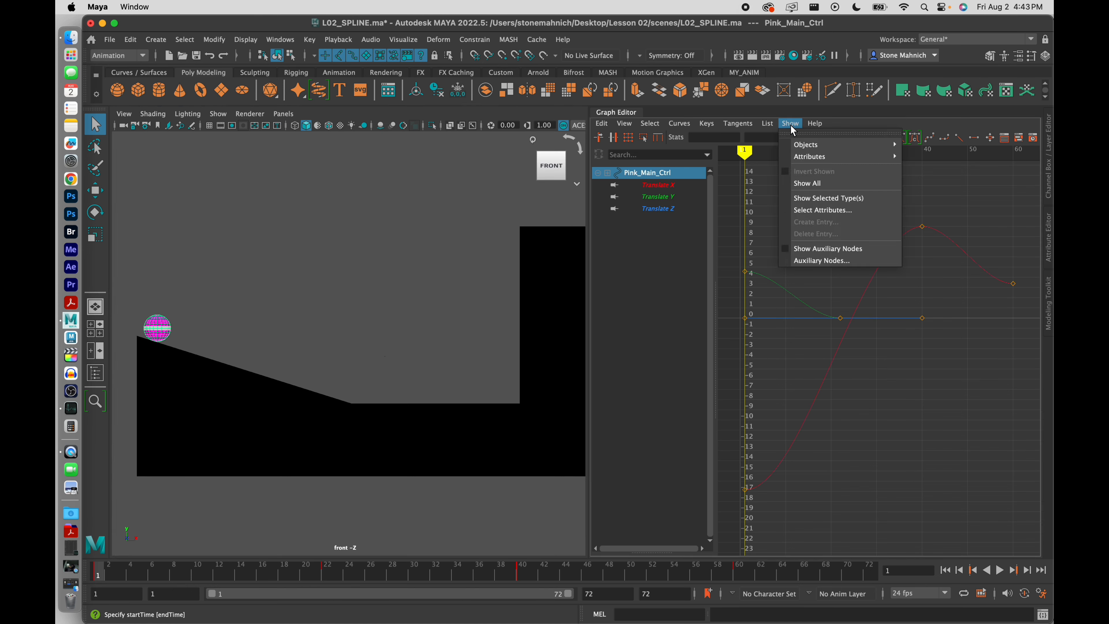
left_click(812, 215)
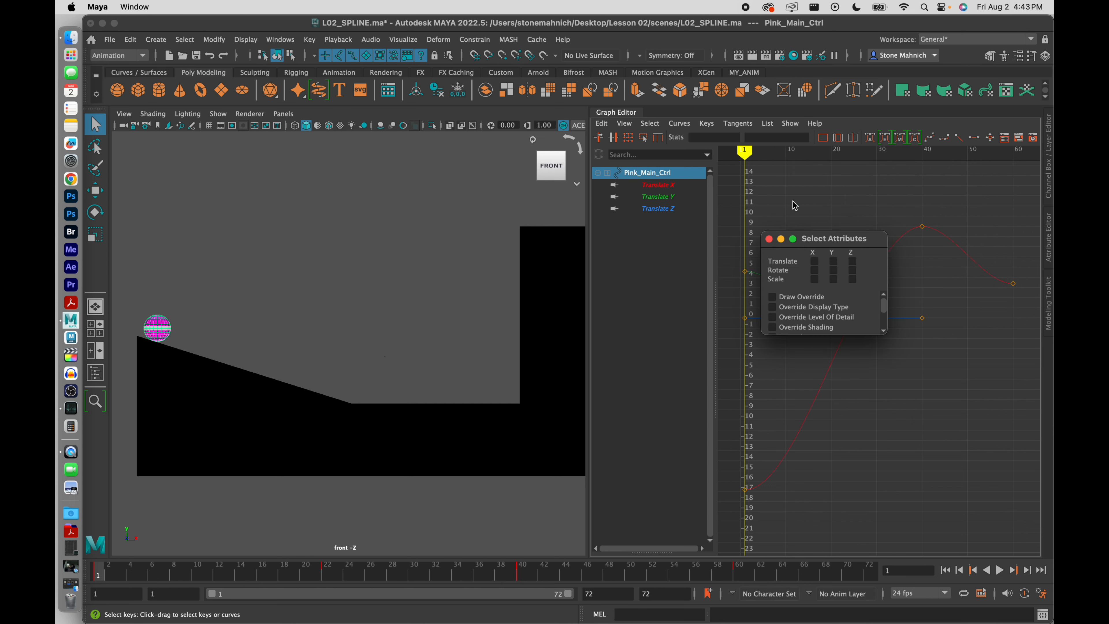
left_click(815, 260)
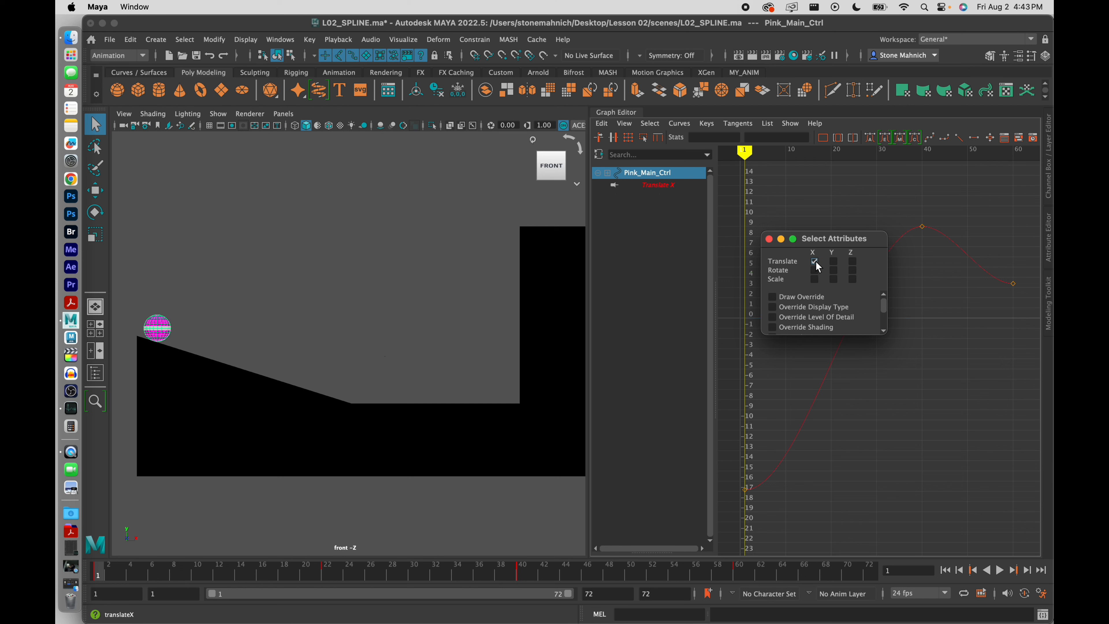
Add Translate Y to the displayed attributes and isolate its curve in the Graph Editor
left_click(833, 262)
left_click(770, 239)
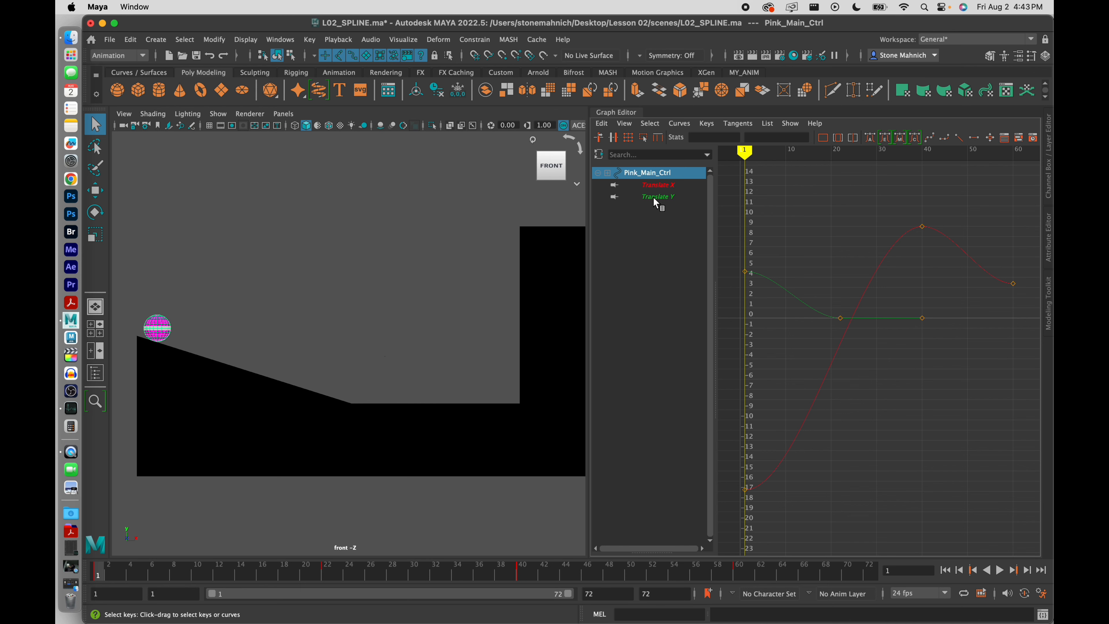
left_click(639, 197)
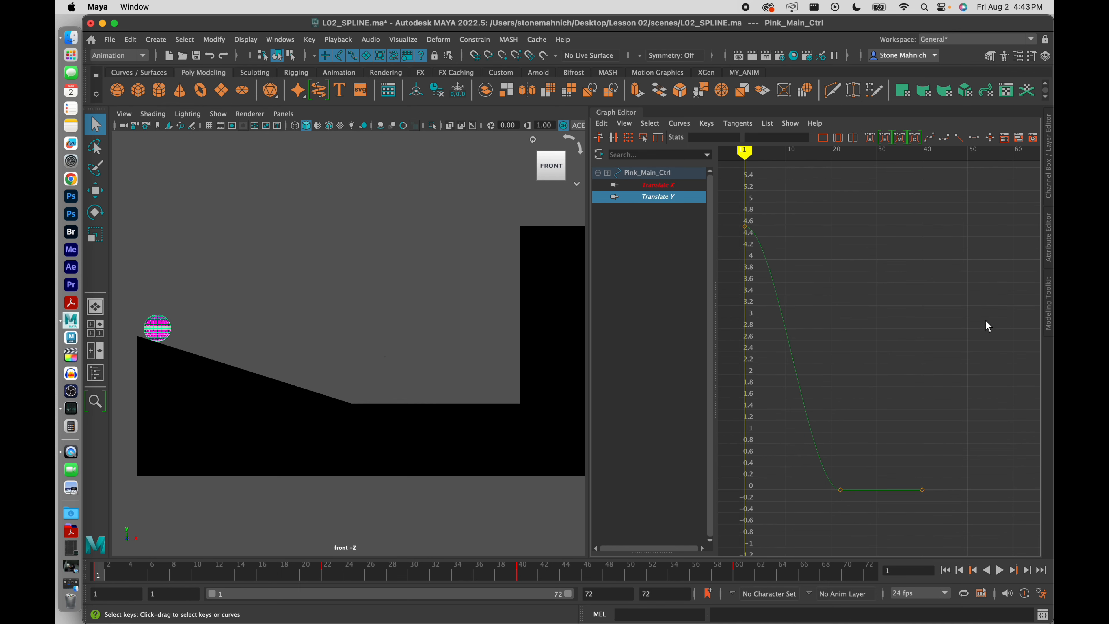
Delete the Translate Y keys at frames 22 and 40
left_click_drag(985, 320, 790, 555)
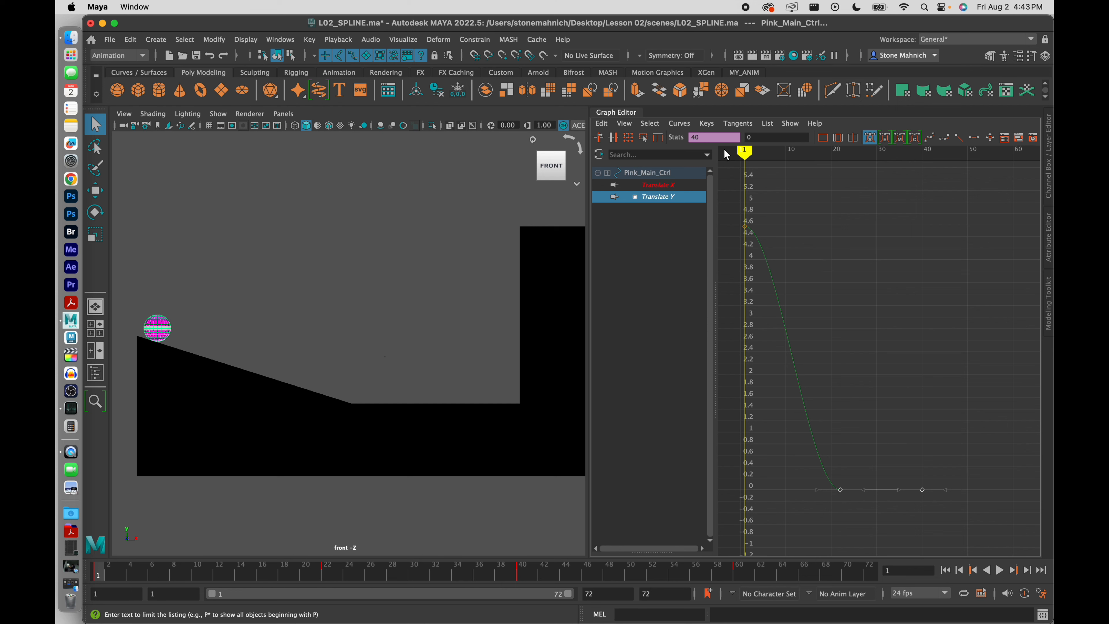
mouse_move(744, 153)
left_mouse_down()
mouse_move(850, 177)
mouse_move(837, 177)
mouse_move(934, 161)
mouse_move(785, 204)
left_mouse_up()
left_click(843, 152)
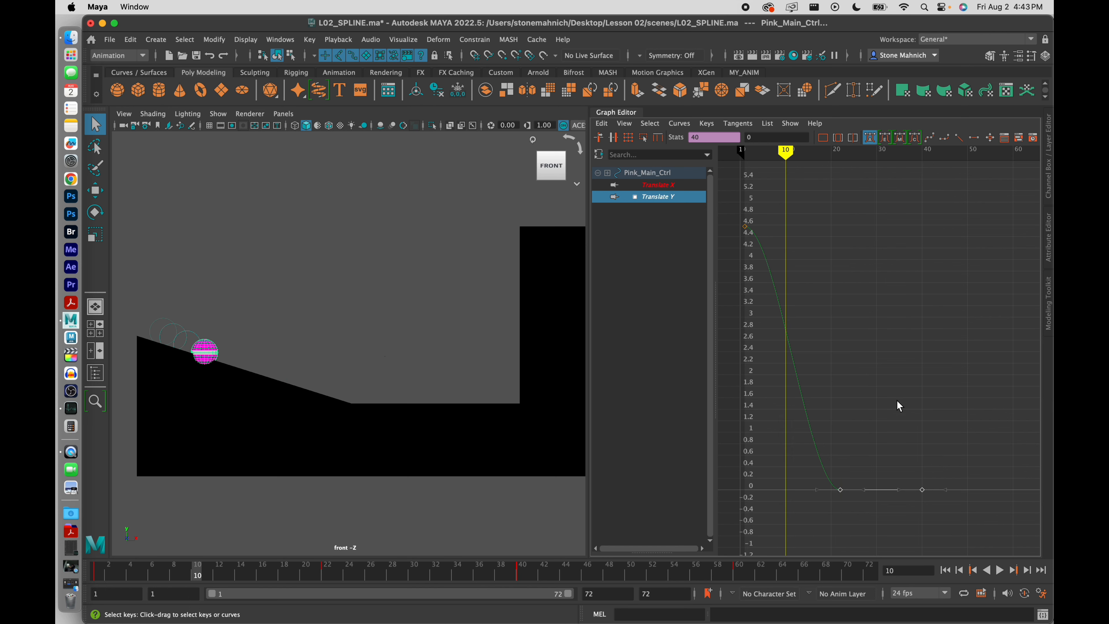
key("Delete")
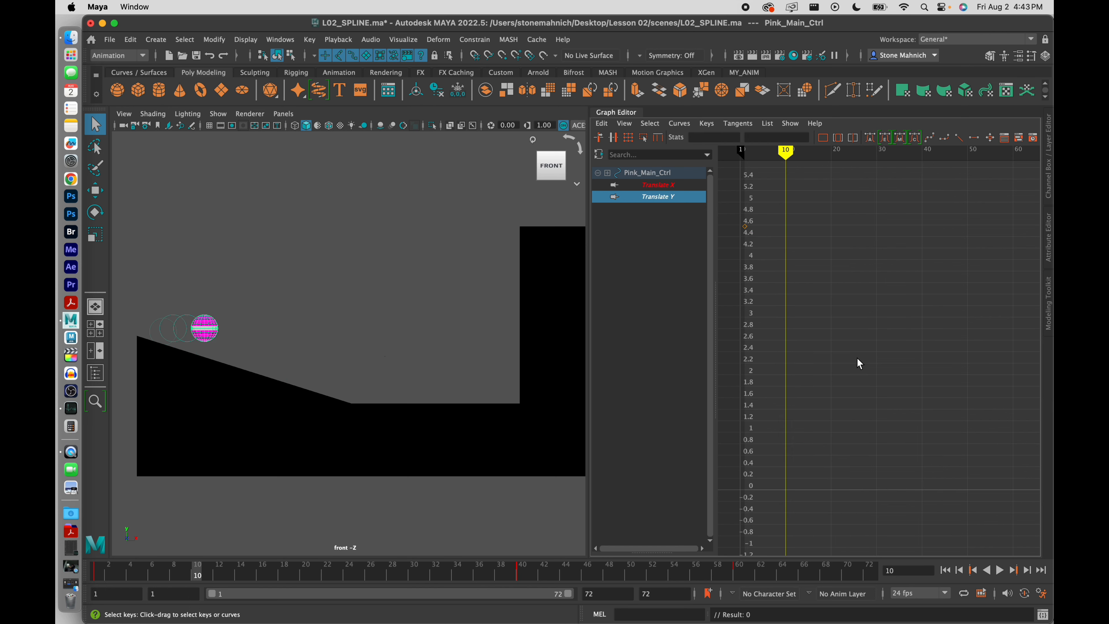
Play back the ball's Translate X motion from the start, then open Lesson 02 Ball vs Wall Example.mov
left_click(667, 186)
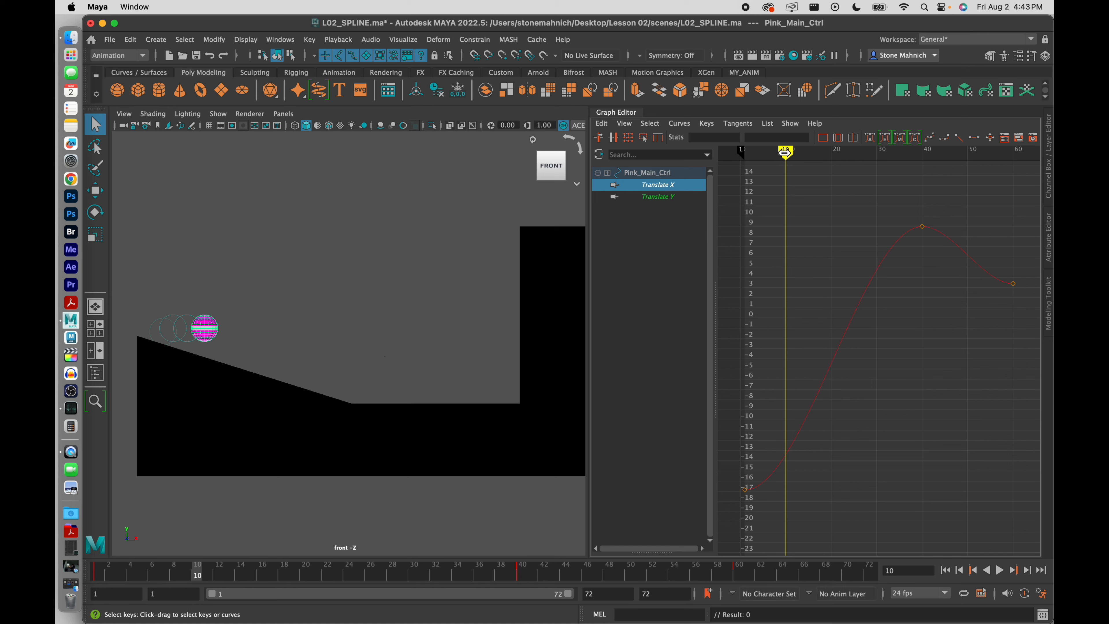
mouse_move(785, 152)
left_mouse_down()
mouse_move(753, 154)
mouse_move(850, 173)
mouse_move(719, 178)
left_mouse_up()
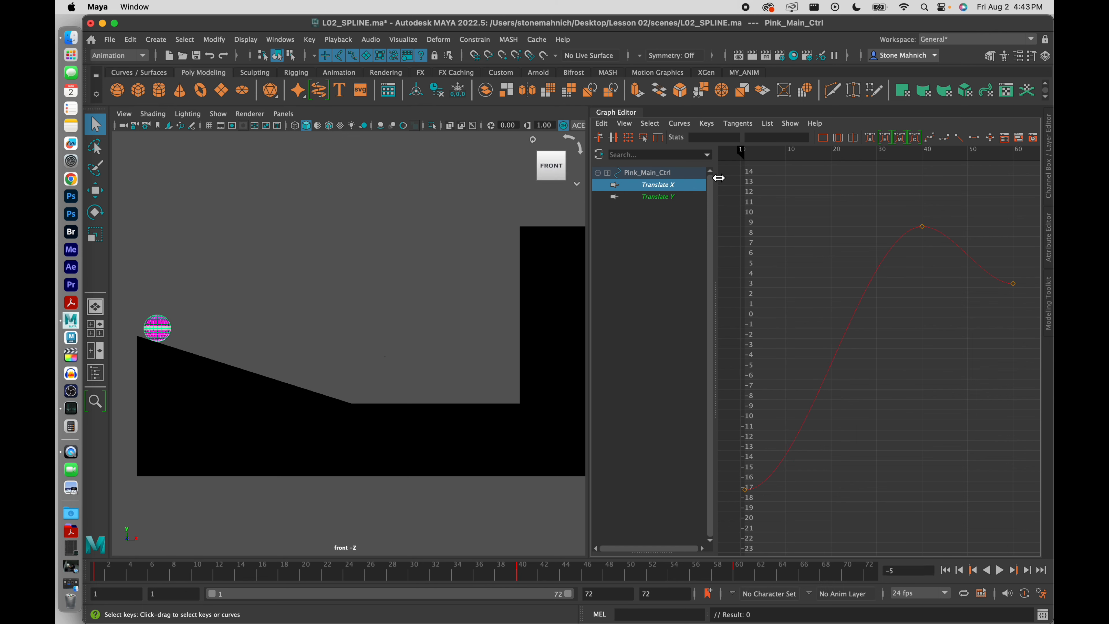
key("alt+v")
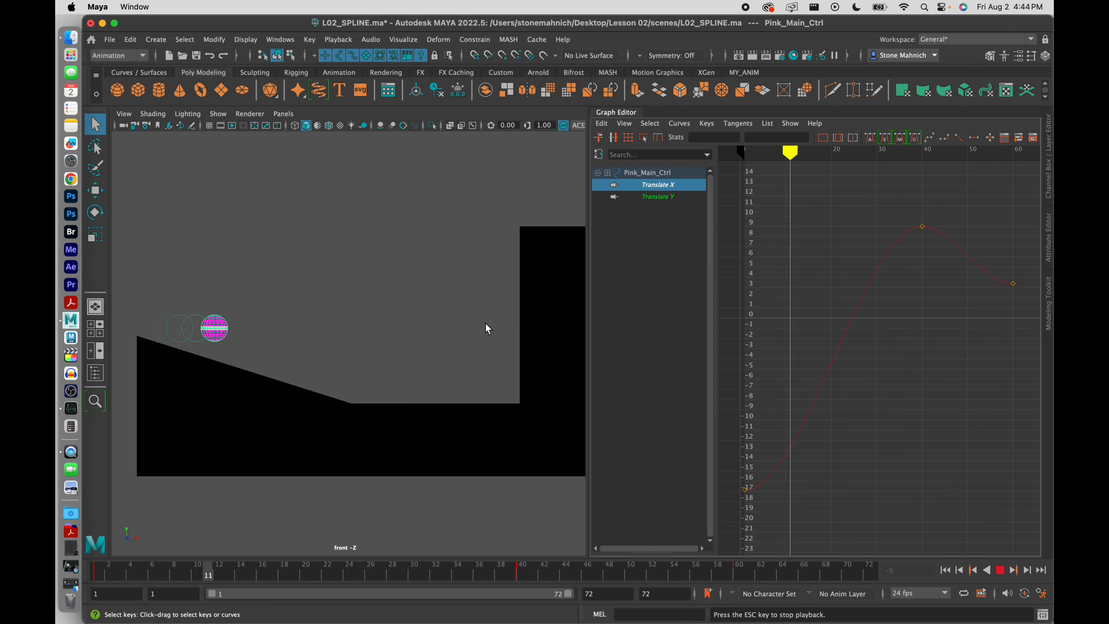
left_click(1000, 570)
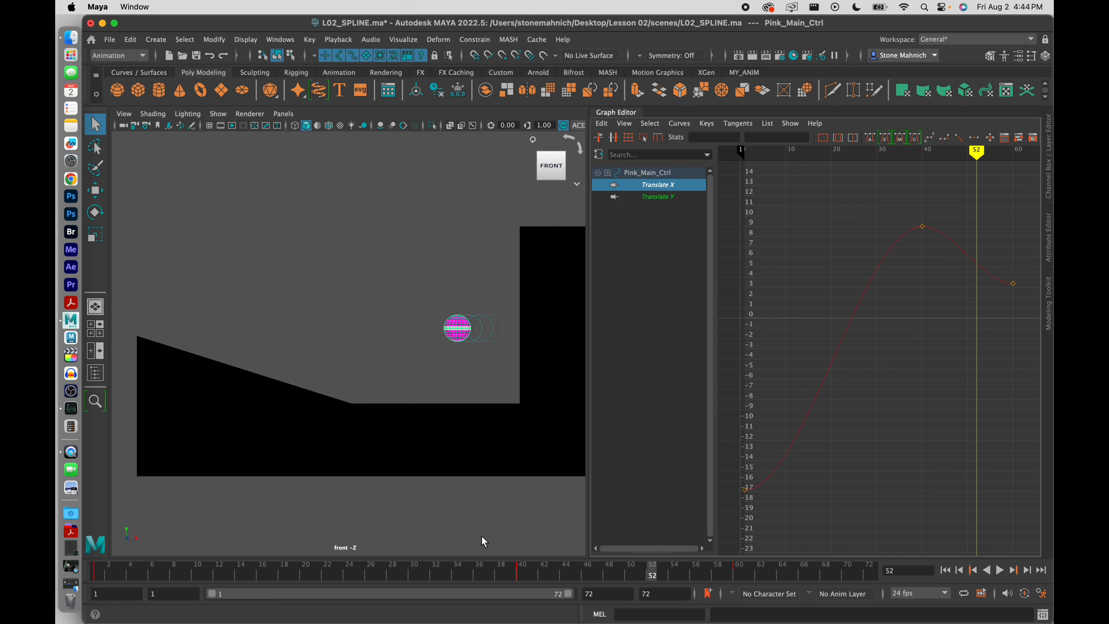
left_click(71, 566)
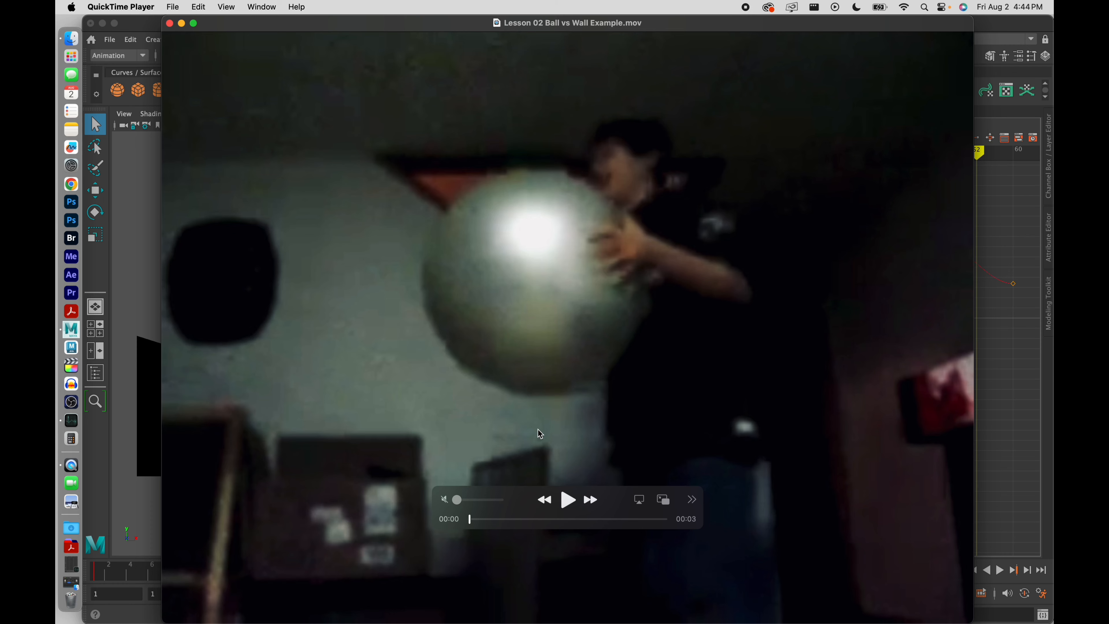
Play the Ball vs Wall movie three times, minimize QuickTime, and scrub Maya to frame 40
left_click(568, 500)
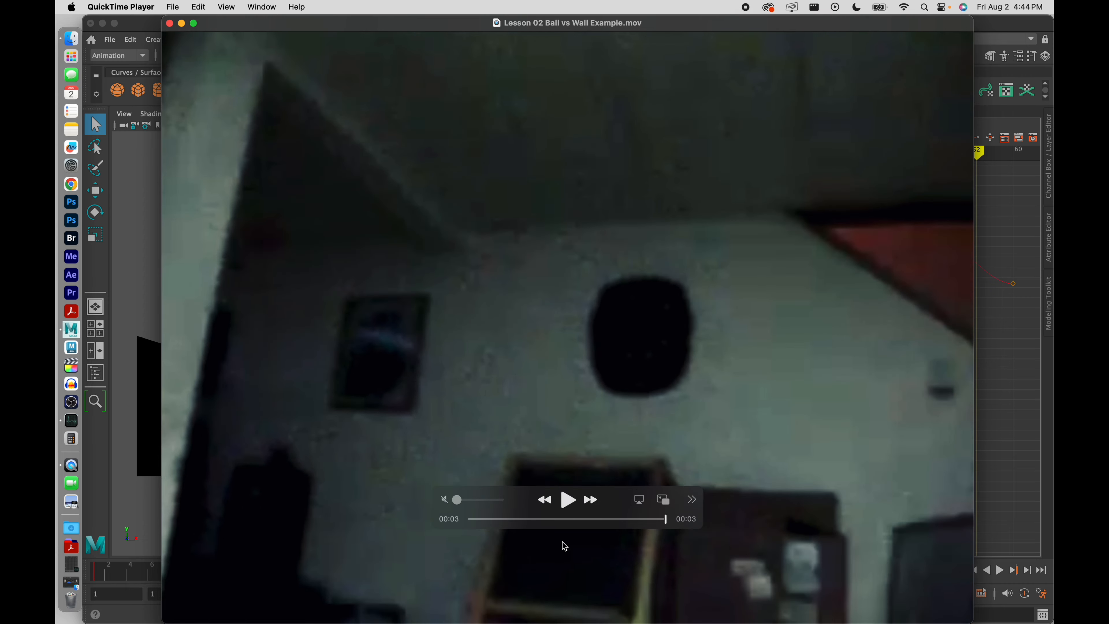
mouse_move(569, 502)
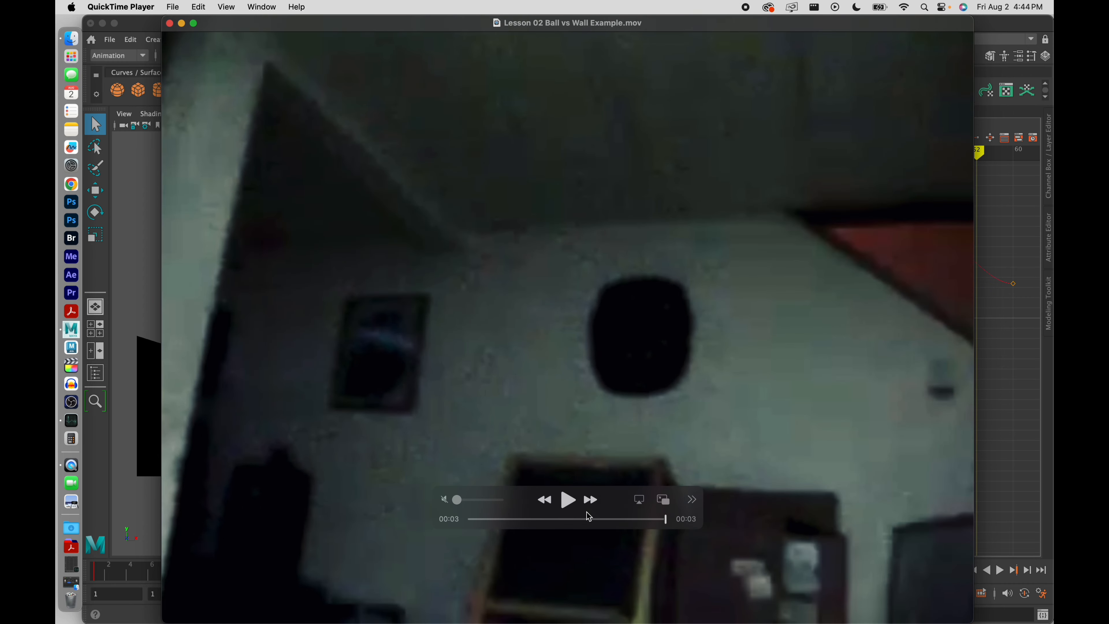
left_click(569, 502)
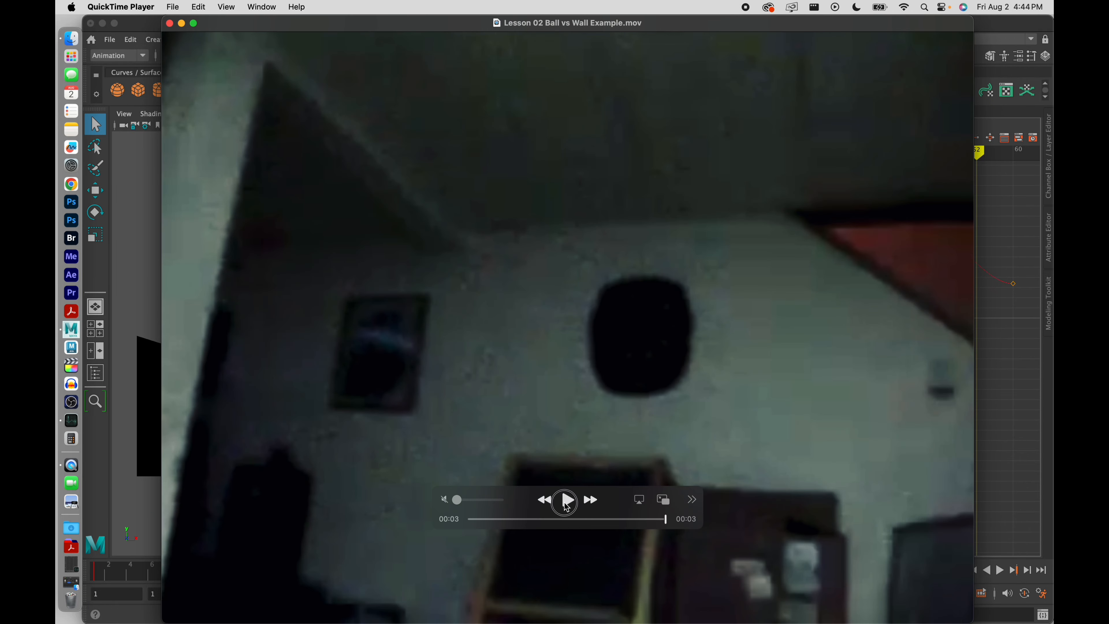
left_click(567, 502)
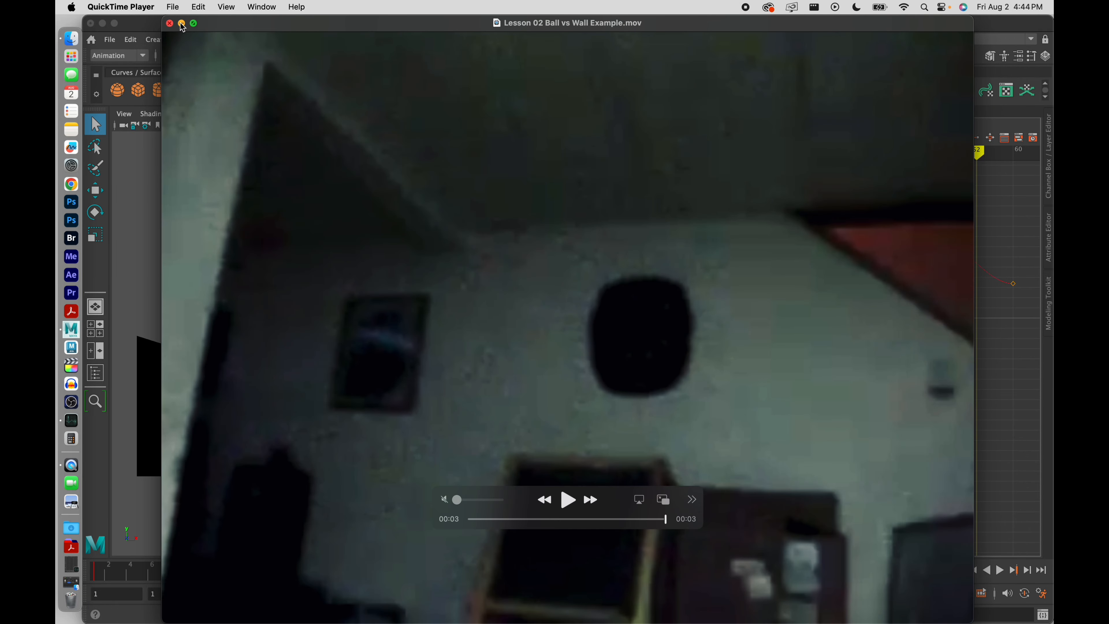
left_click(182, 26)
left_click_drag(486, 574, 513, 581)
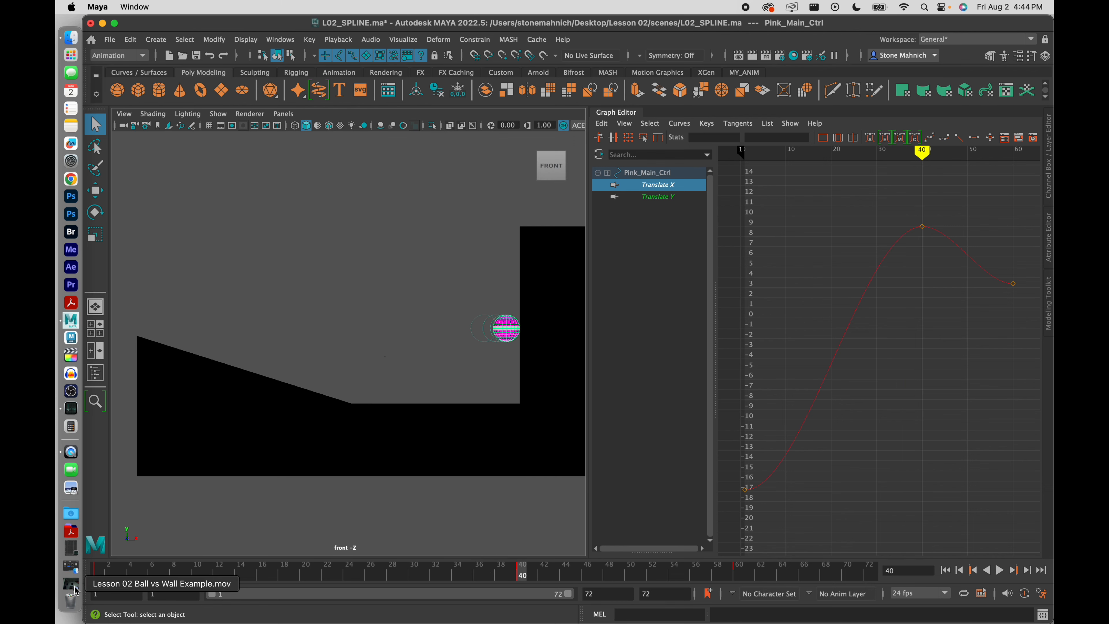
Restore the Notes window and review Lesson 02 Physics Involved 01.jpg in Quick Look, then close it
left_click(72, 567)
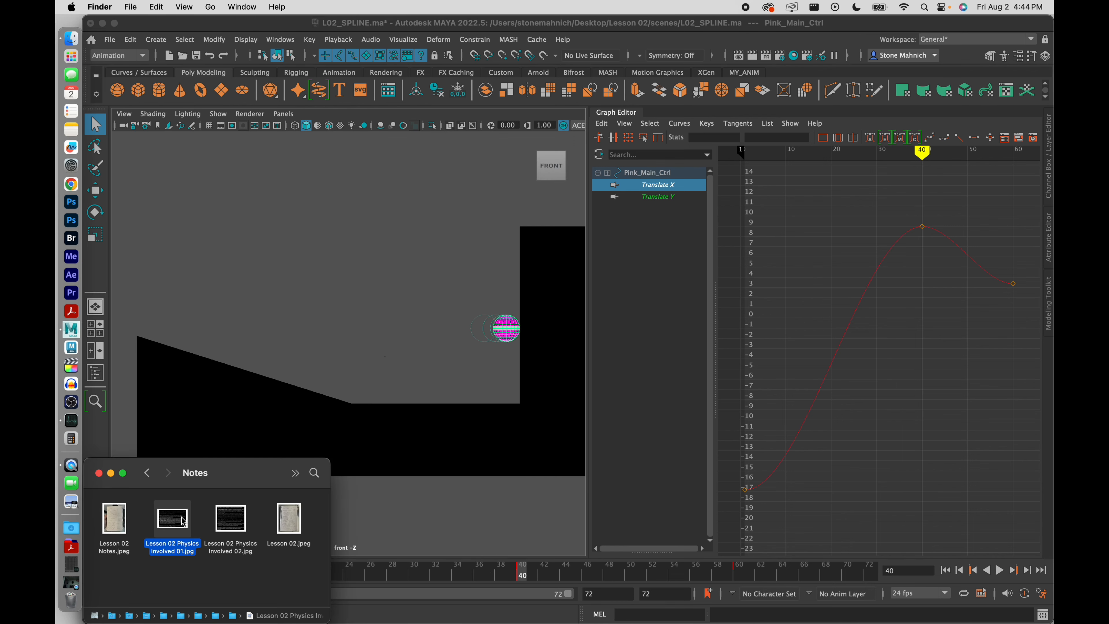
key("space")
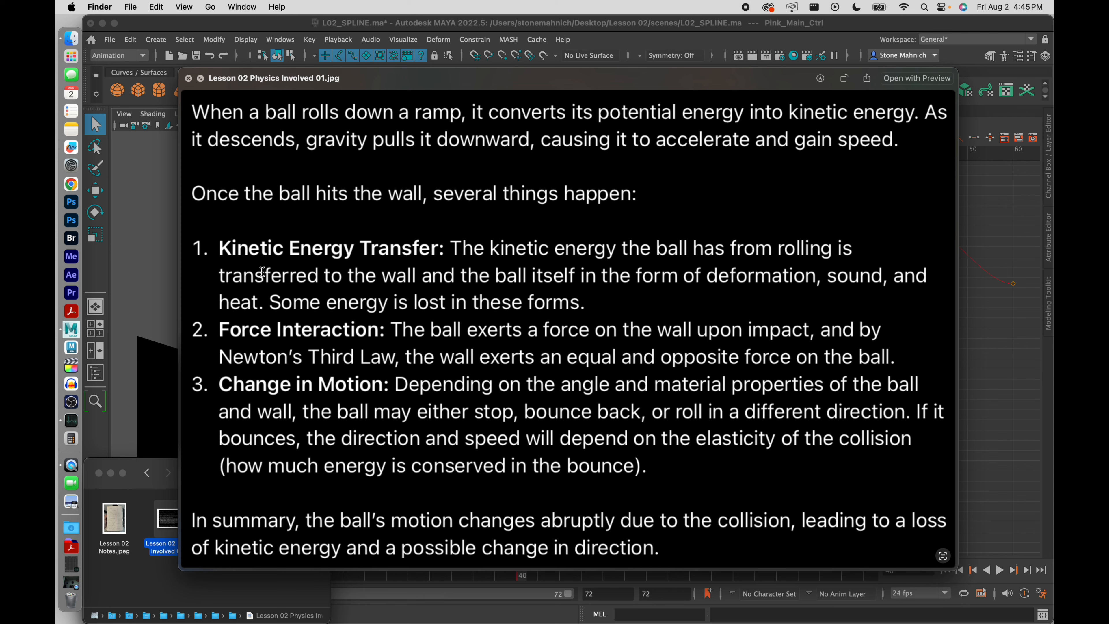
left_click(188, 78)
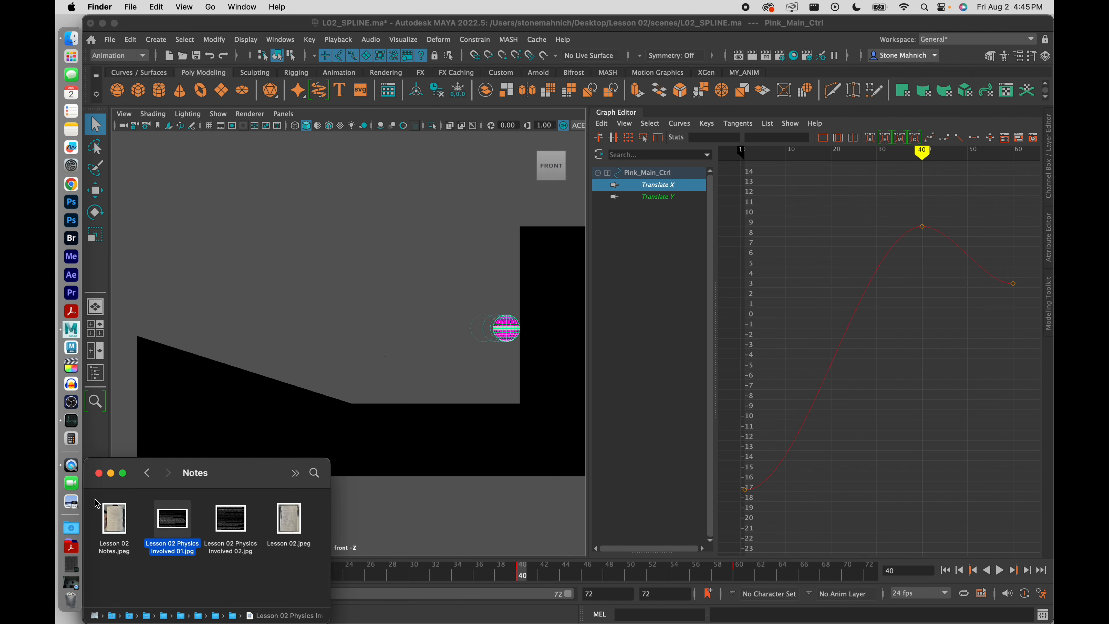
Minimize the Notes folder and set the playback end frame to 40
left_click(111, 474)
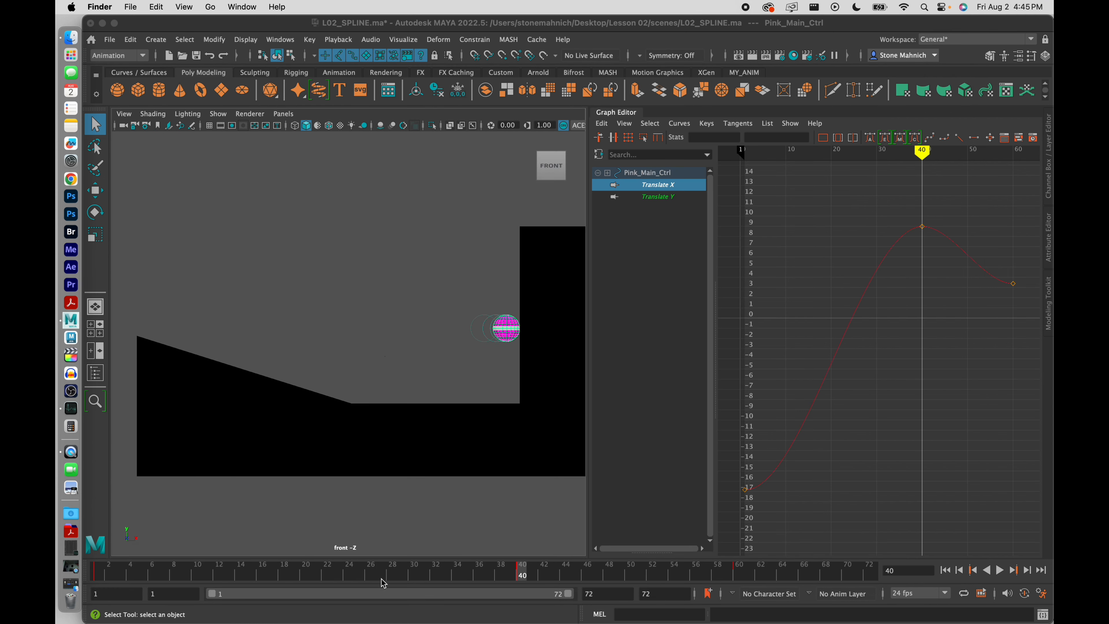
mouse_move(378, 576)
left_mouse_down()
mouse_move(90, 579)
mouse_move(569, 583)
mouse_move(437, 569)
mouse_move(94, 574)
mouse_move(422, 583)
left_mouse_up()
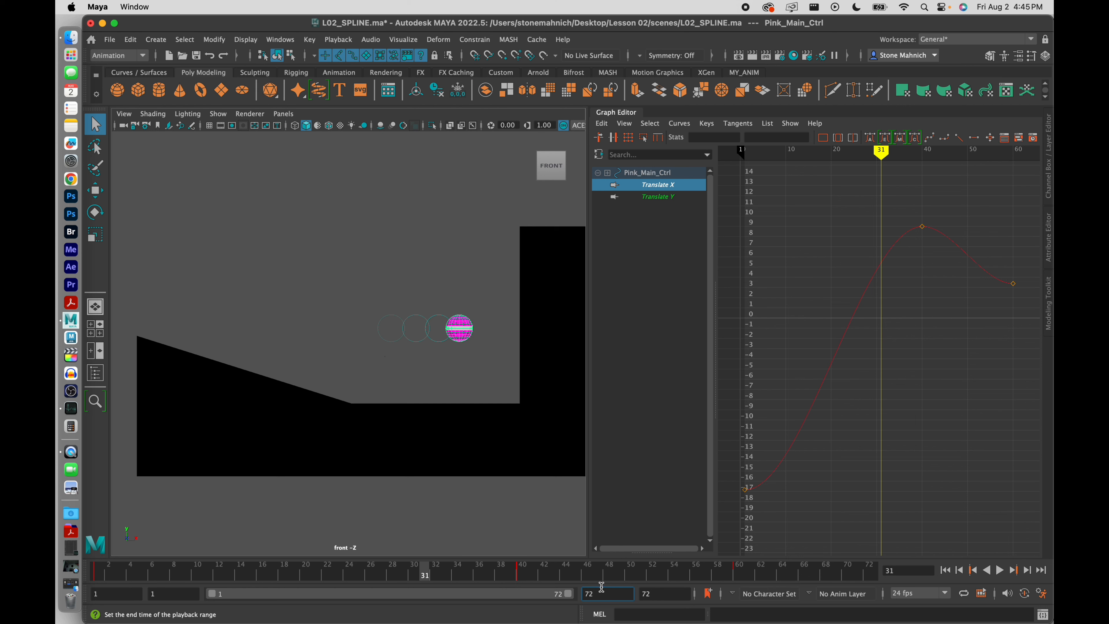
key("BackSpace")
key("BackSpace")
type("40")
key("Return")
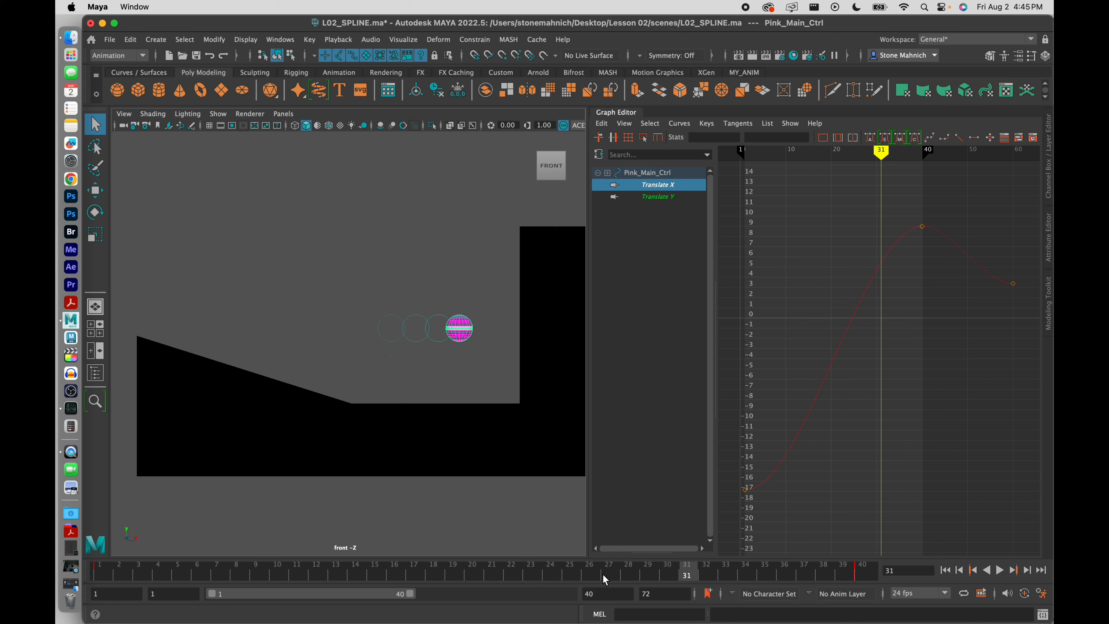
Play the ball rolling into the wall and stop at frame 40
left_click(864, 570)
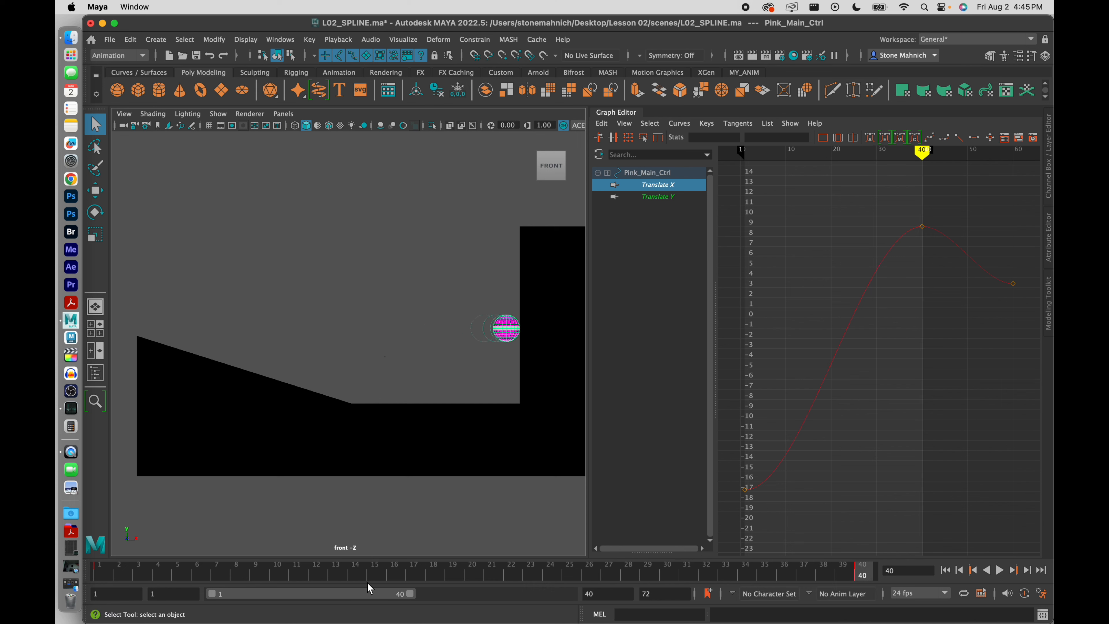
mouse_move(99, 573)
left_mouse_down()
mouse_move(872, 579)
mouse_move(99, 575)
left_mouse_up()
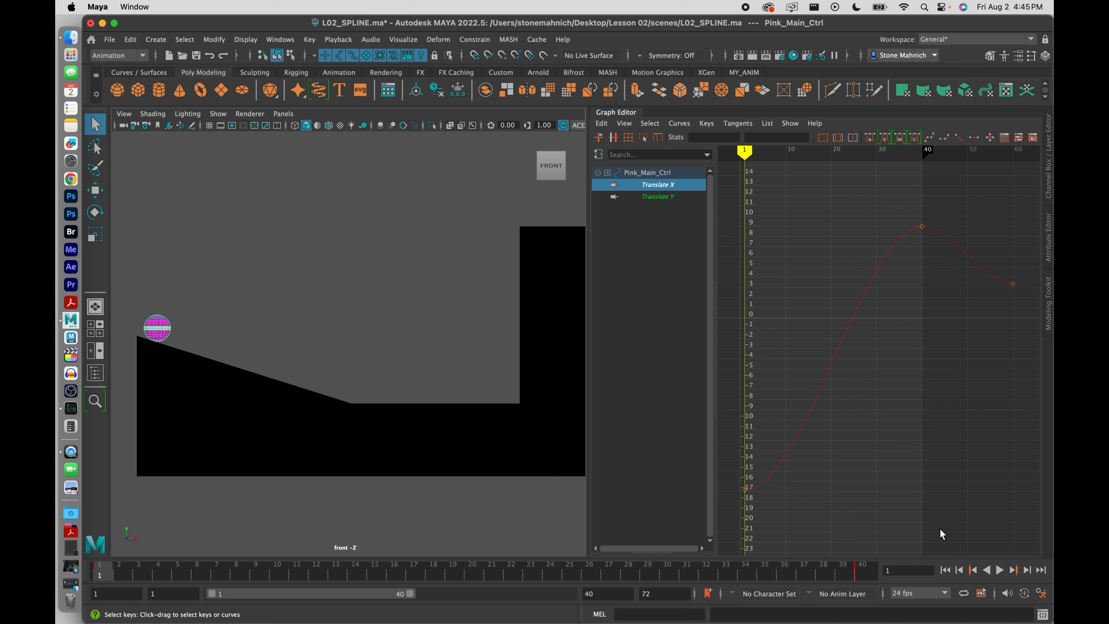
left_click(1000, 570)
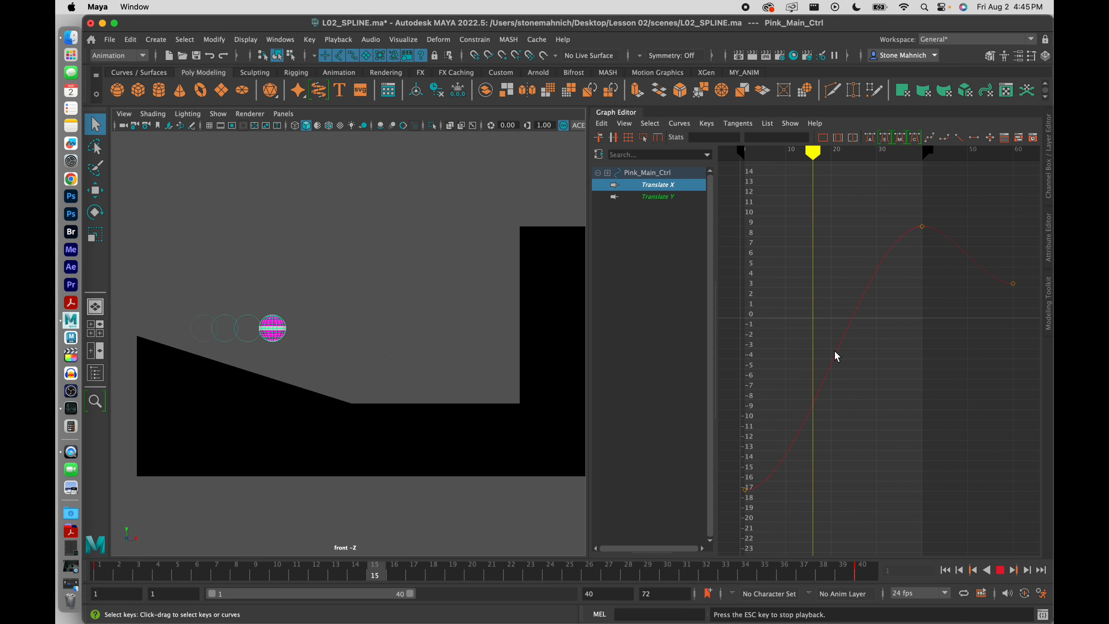
left_click(1000, 571)
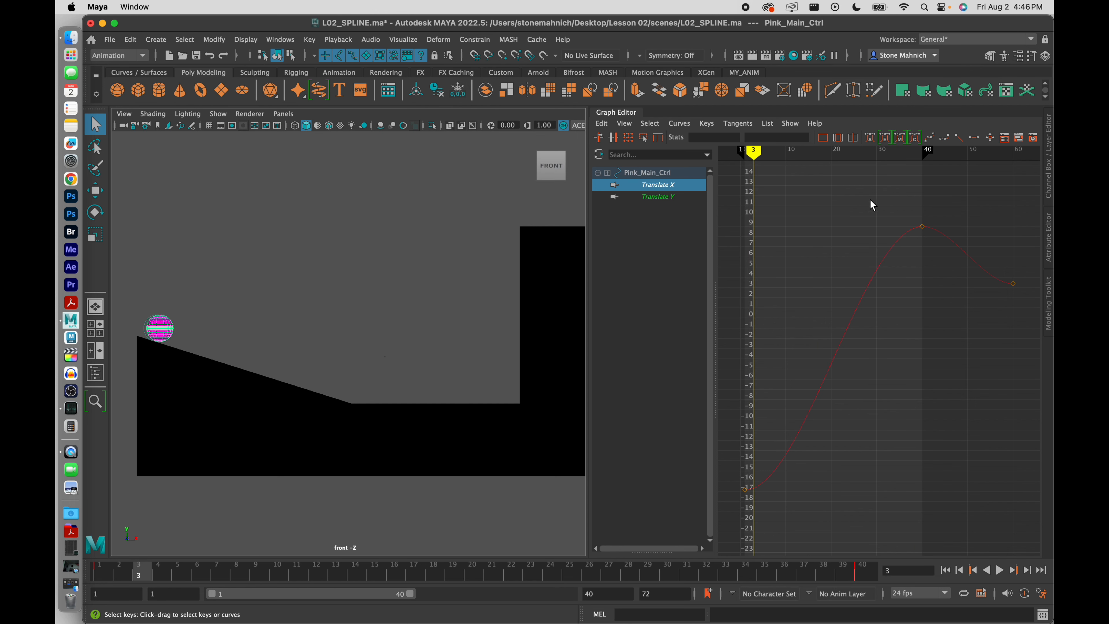
left_click(865, 572)
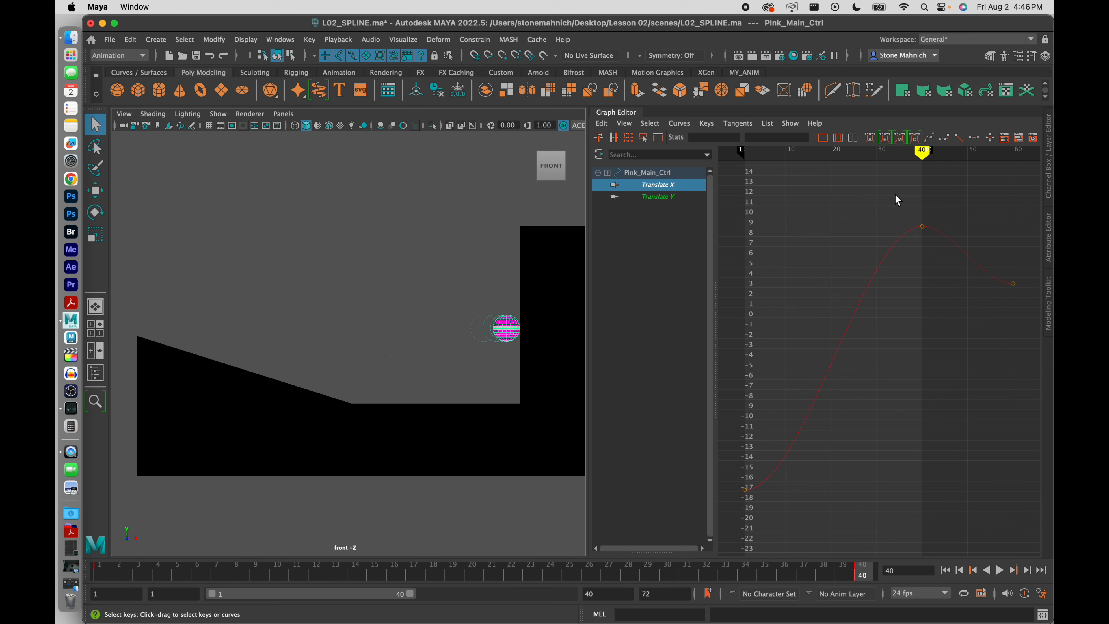
Frame the whole Translate X curve, then zoom in close around its frame-40 peak key
left_click_drag(898, 200, 944, 248)
scroll(941, 242, "up", 4)
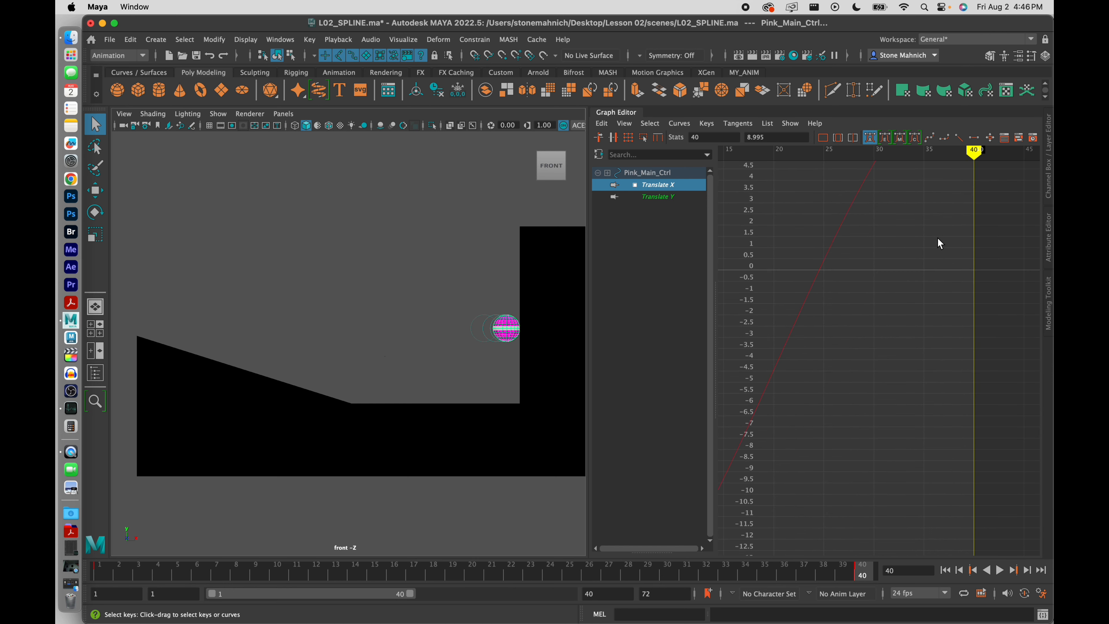
key("a")
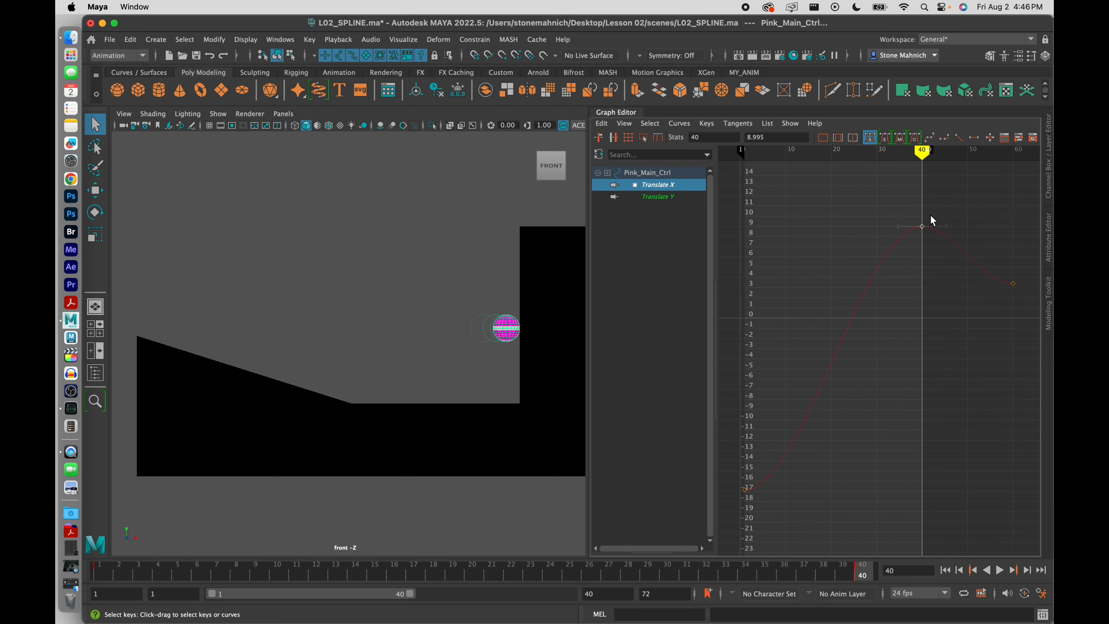
middle_click_drag(929, 220, 874, 518, "alt")
scroll(885, 236, "up", 10)
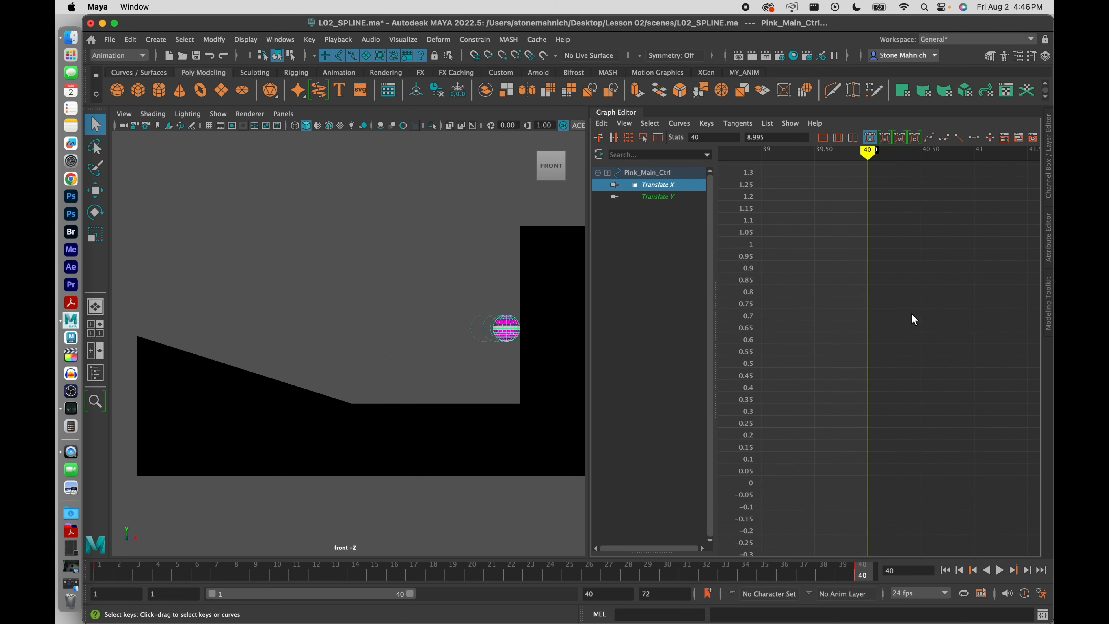
scroll(912, 311, "down", 10)
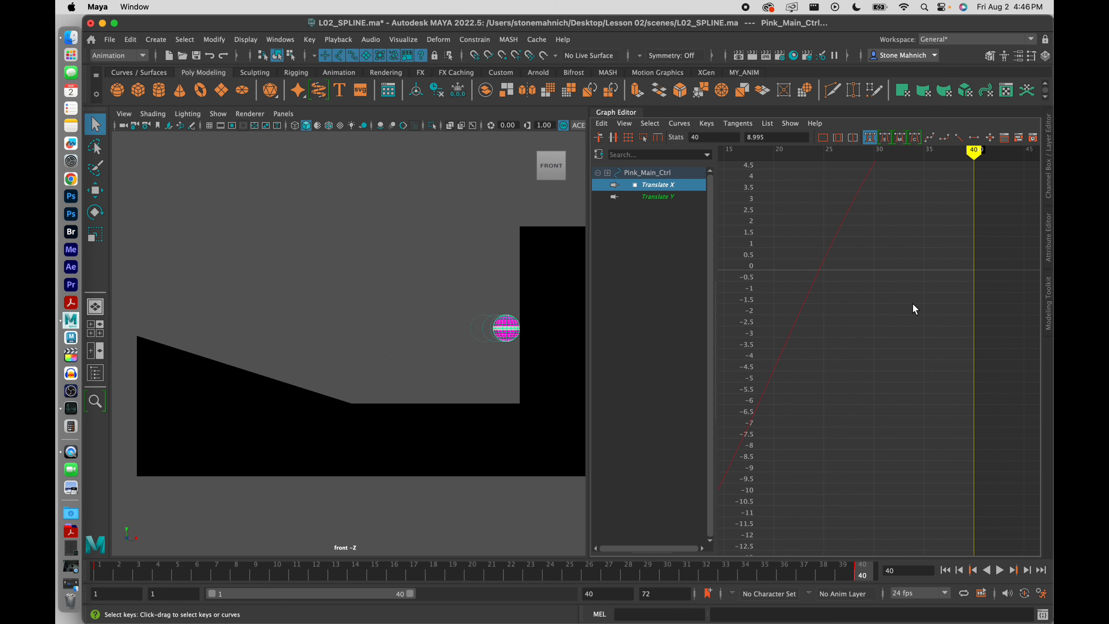
middle_click_drag(920, 294, 881, 380, "alt")
middle_click_drag(896, 292, 901, 336, "alt")
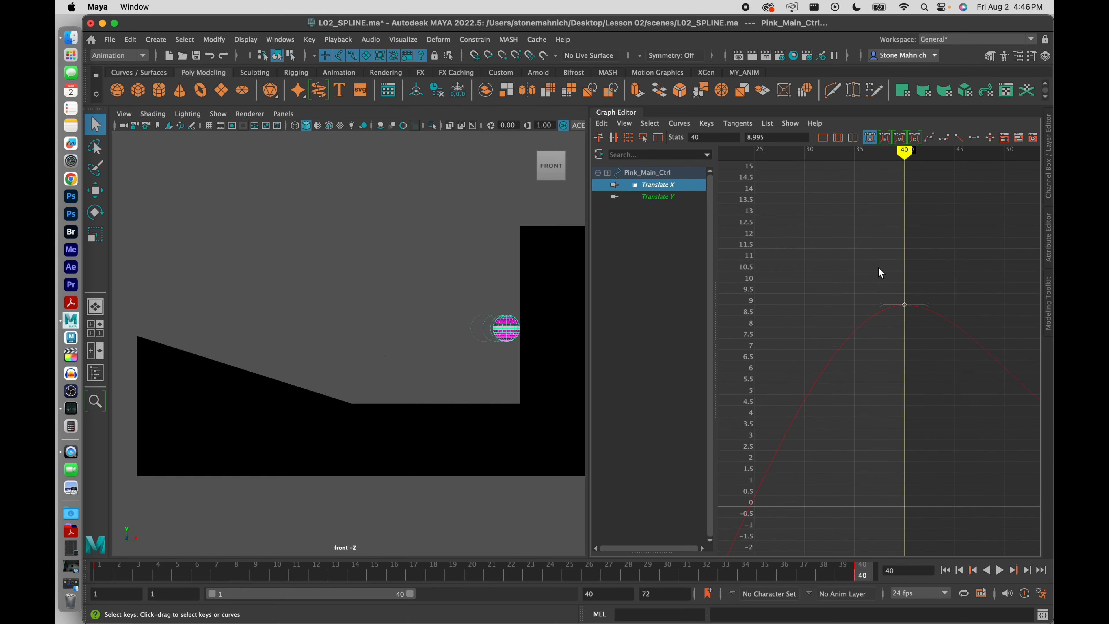
Make the frame-40 key's tangents linear, play back the roll, then reselect the ball
left_click(958, 138)
left_click(404, 365)
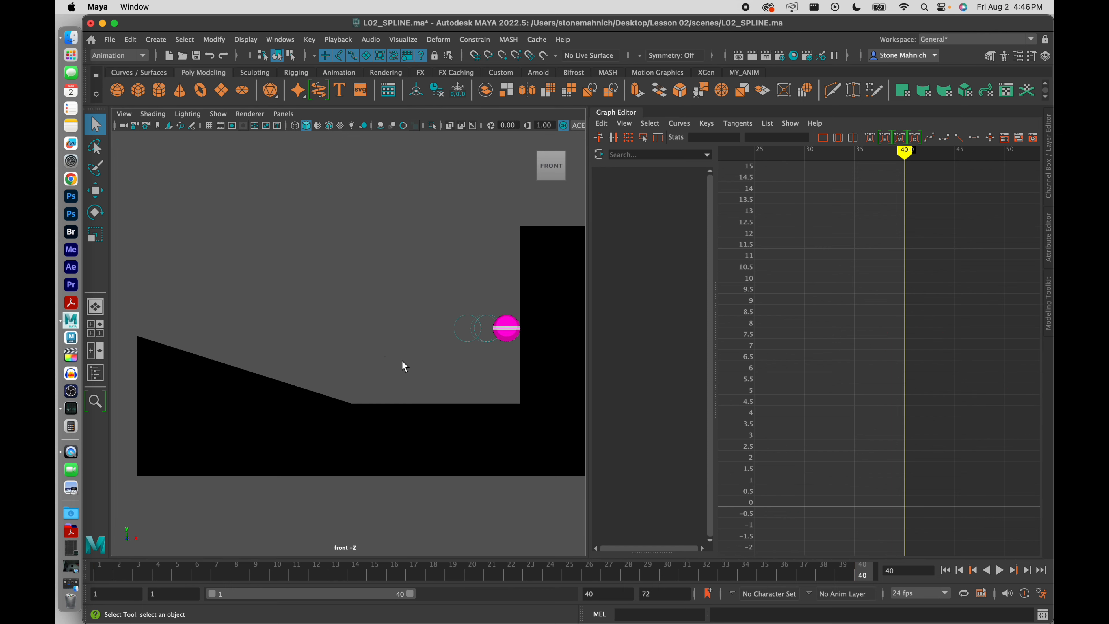
left_click(999, 570)
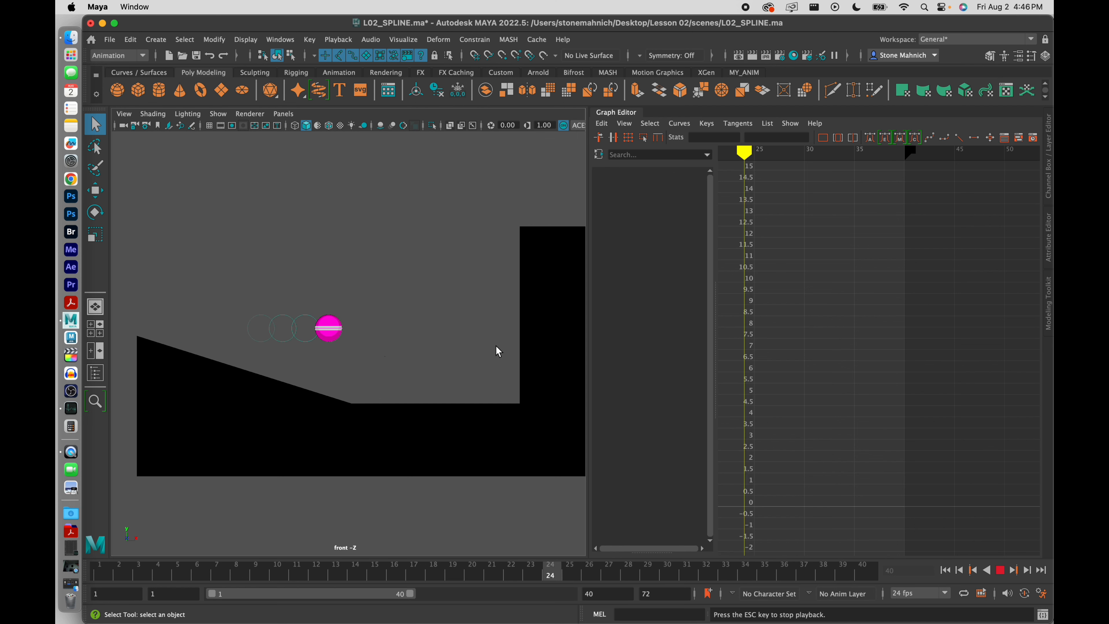
left_click(1000, 569)
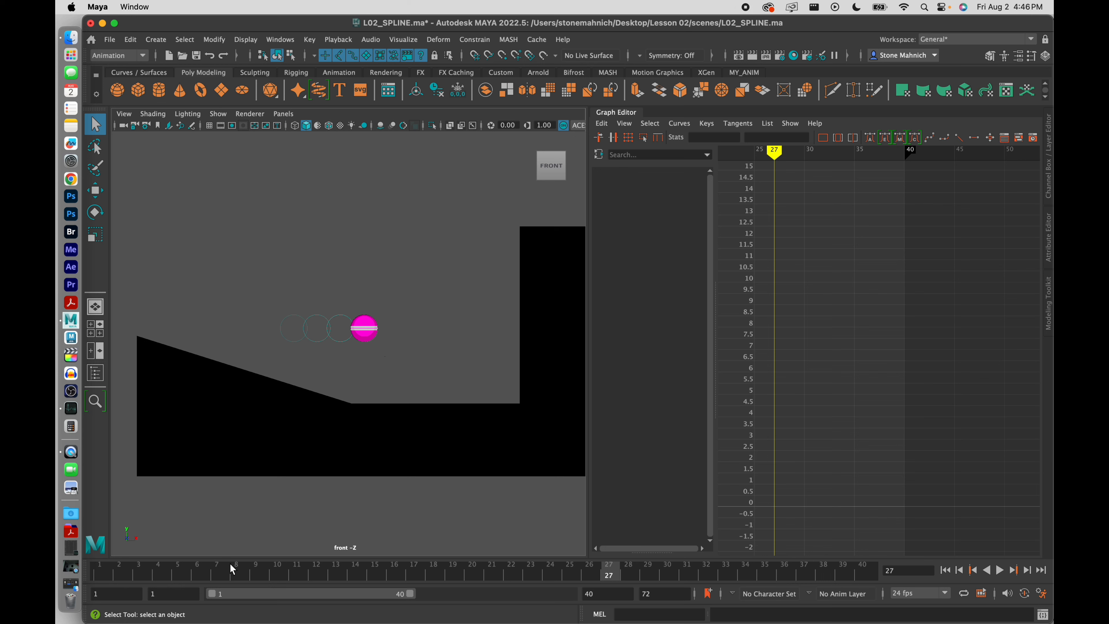
left_click_drag(183, 571, 434, 572)
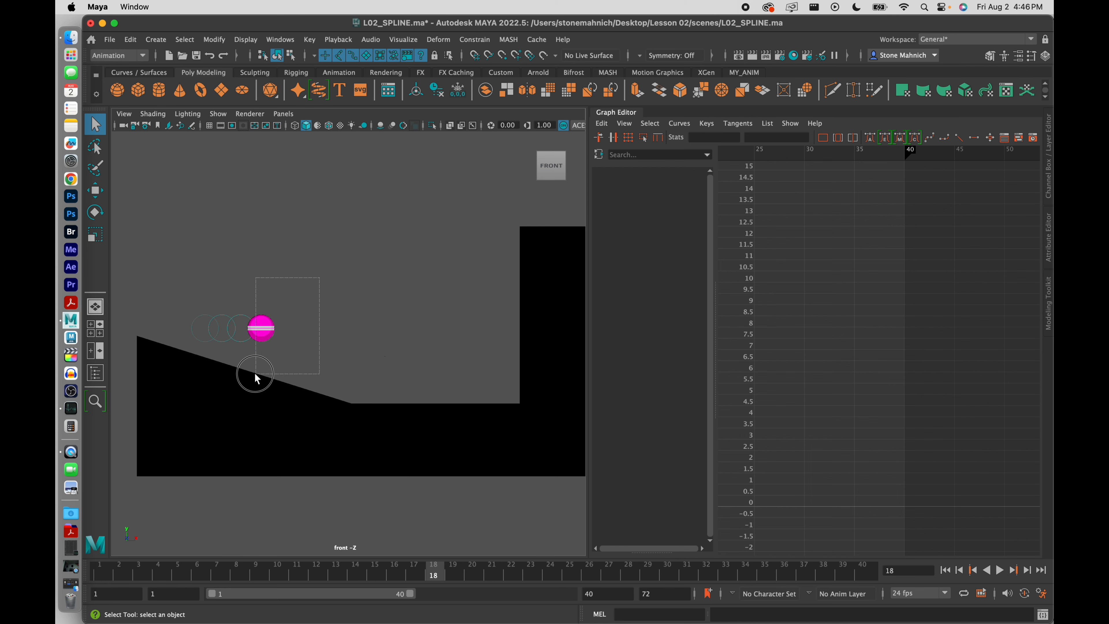
left_click_drag(255, 373, 255, 373)
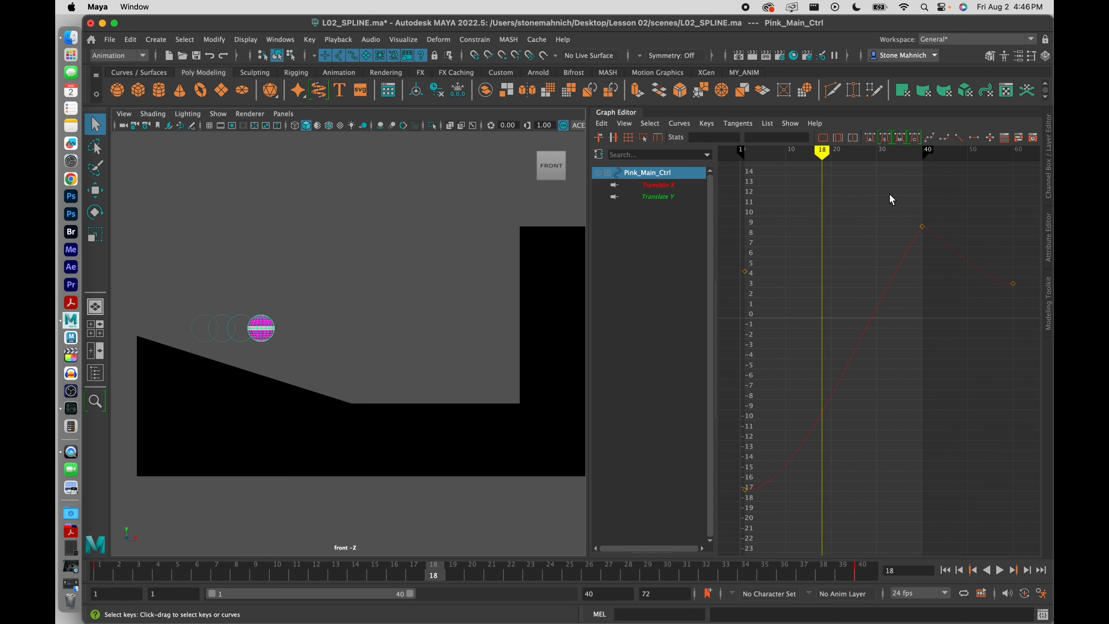
Break the frame-40 key's tangents and drag its incoming handle slightly lower
left_click_drag(889, 194, 926, 261)
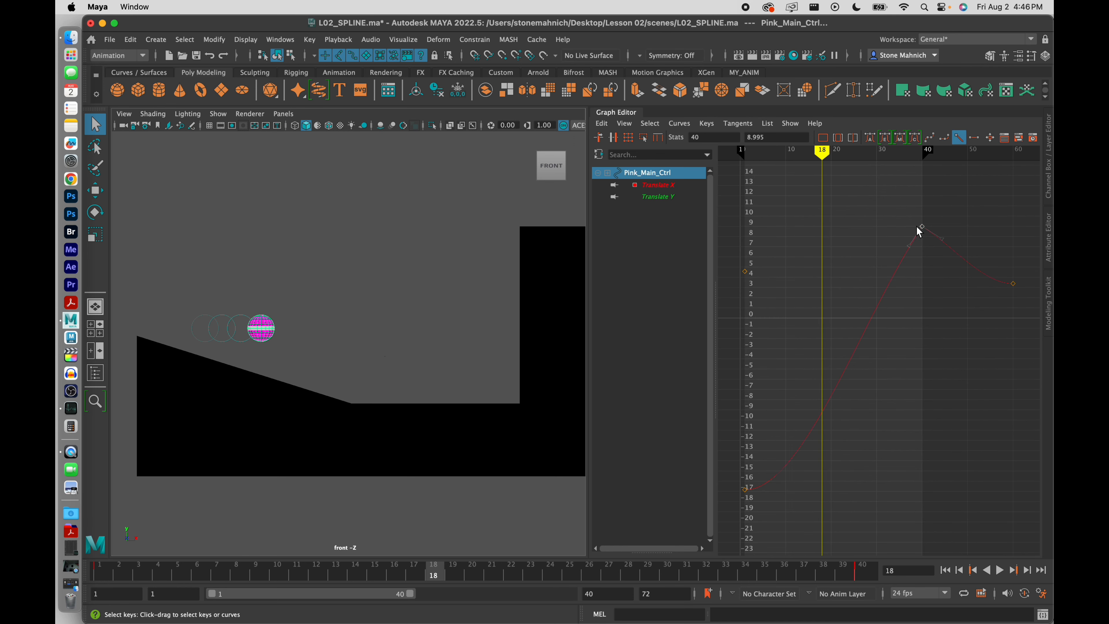
key("period")
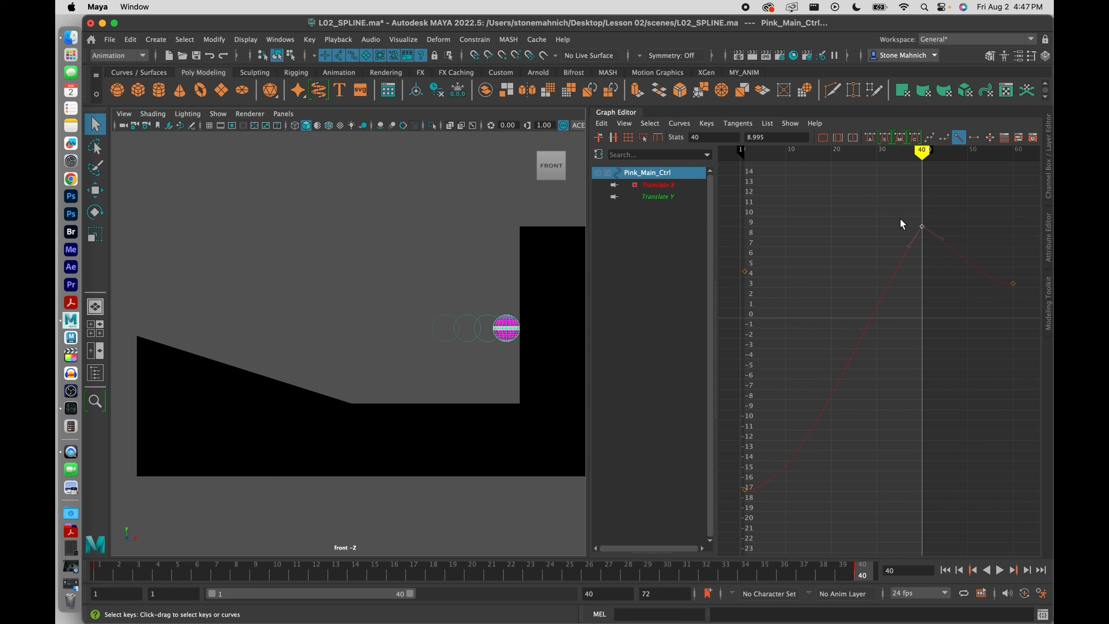
left_click(738, 124)
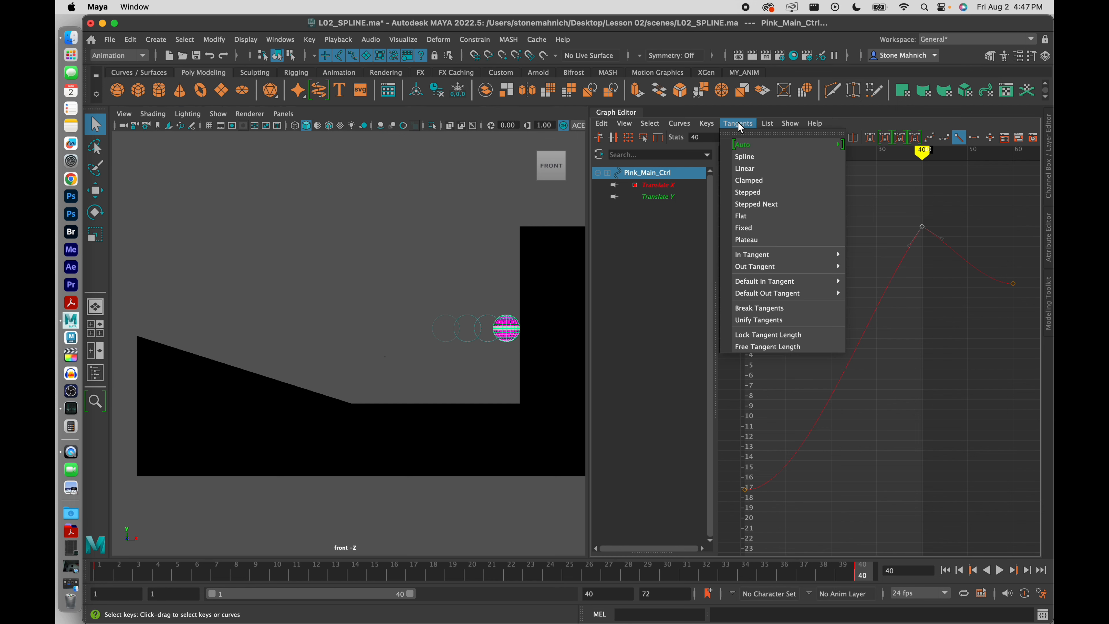
left_click(767, 310)
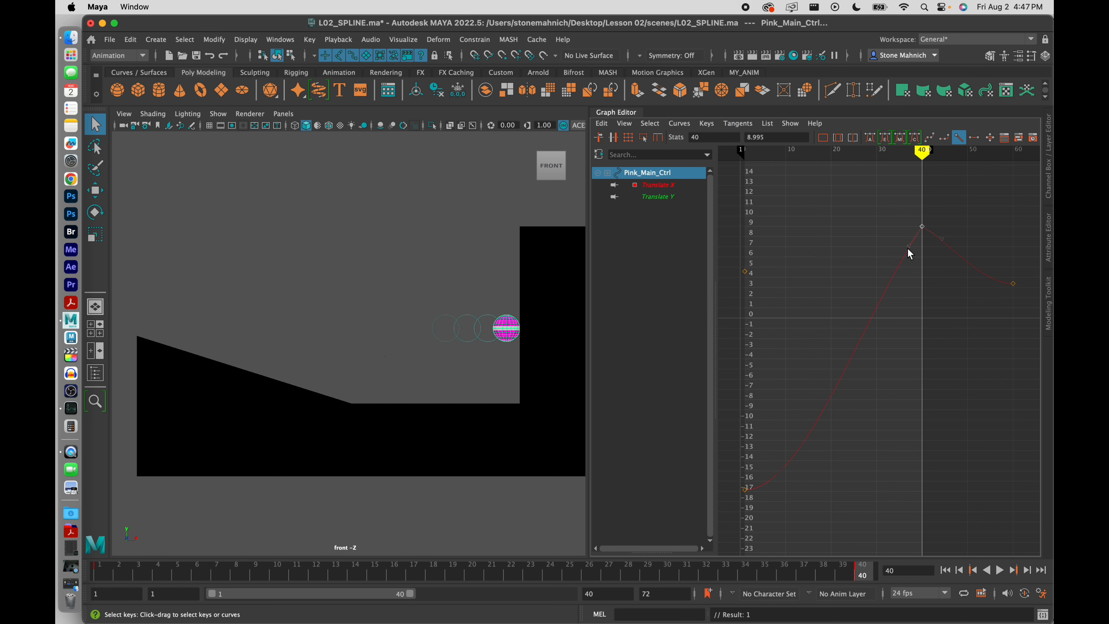
left_click_drag(909, 246, 925, 263)
left_click(940, 236)
left_click(657, 185)
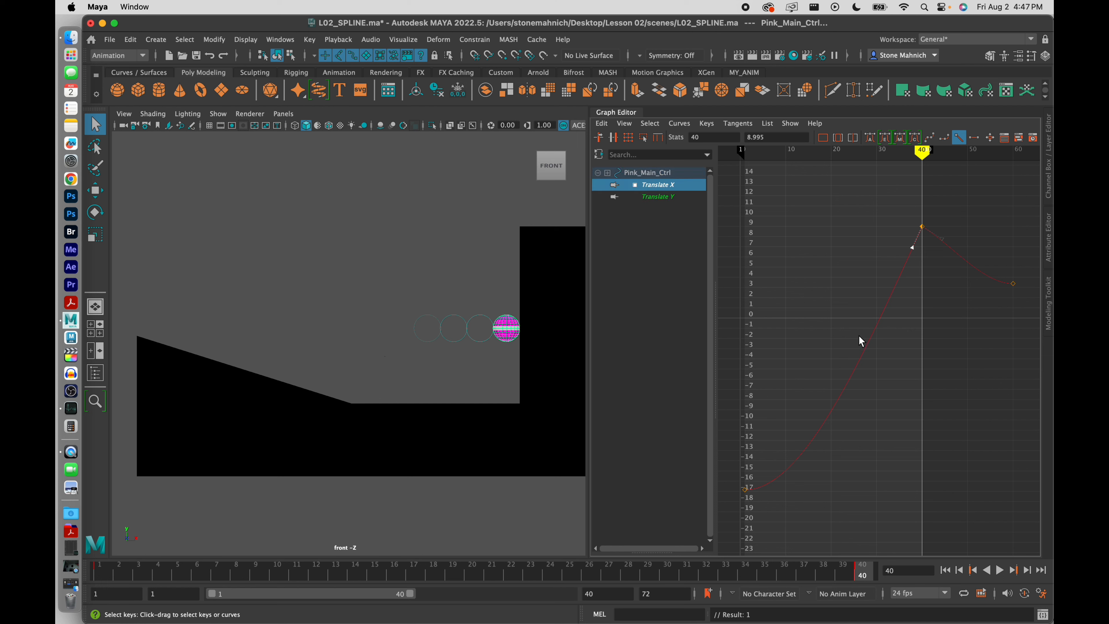
Frame the Translate X curve between its frame-1 and frame-40 keys
left_click_drag(794, 374, 720, 503)
left_click(806, 364)
left_click_drag(726, 395, 804, 547)
key("f")
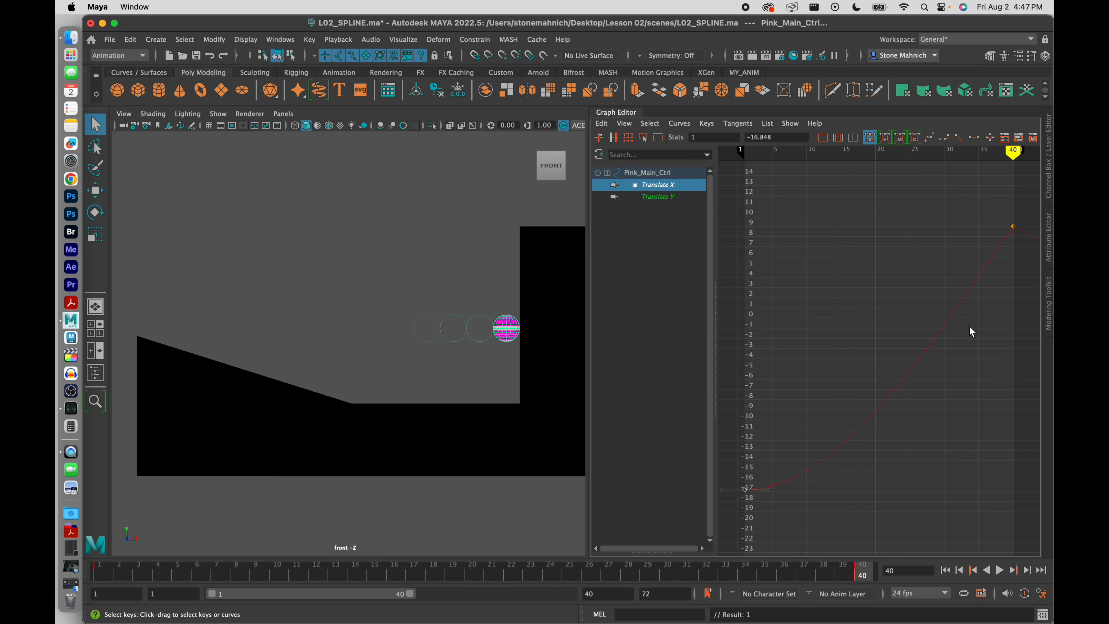
left_click(933, 374)
key("a")
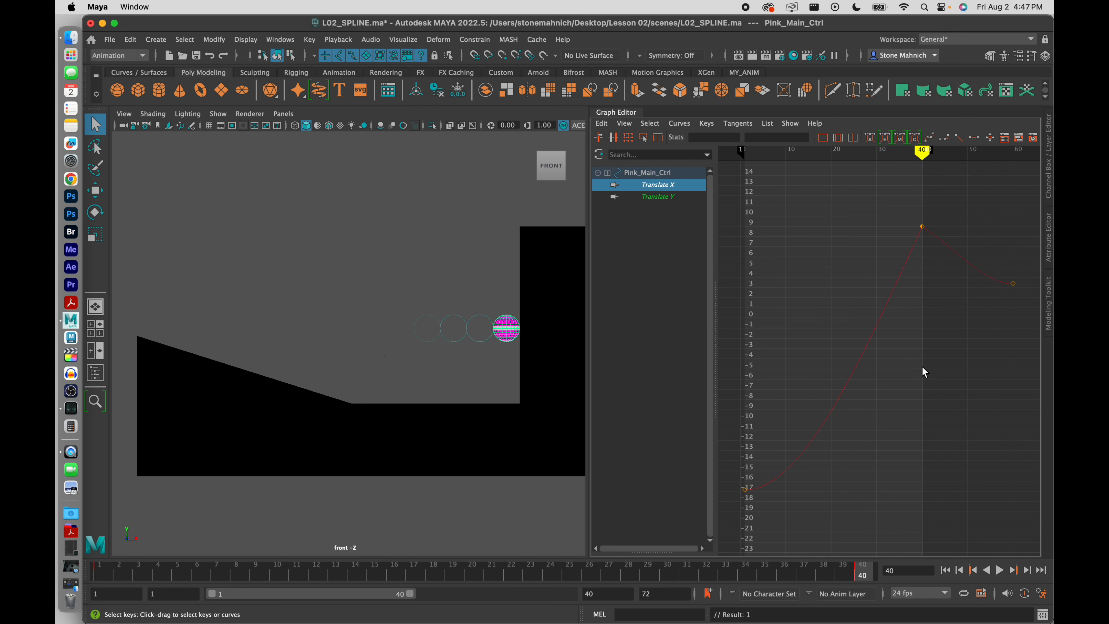
left_click_drag(778, 470, 735, 526)
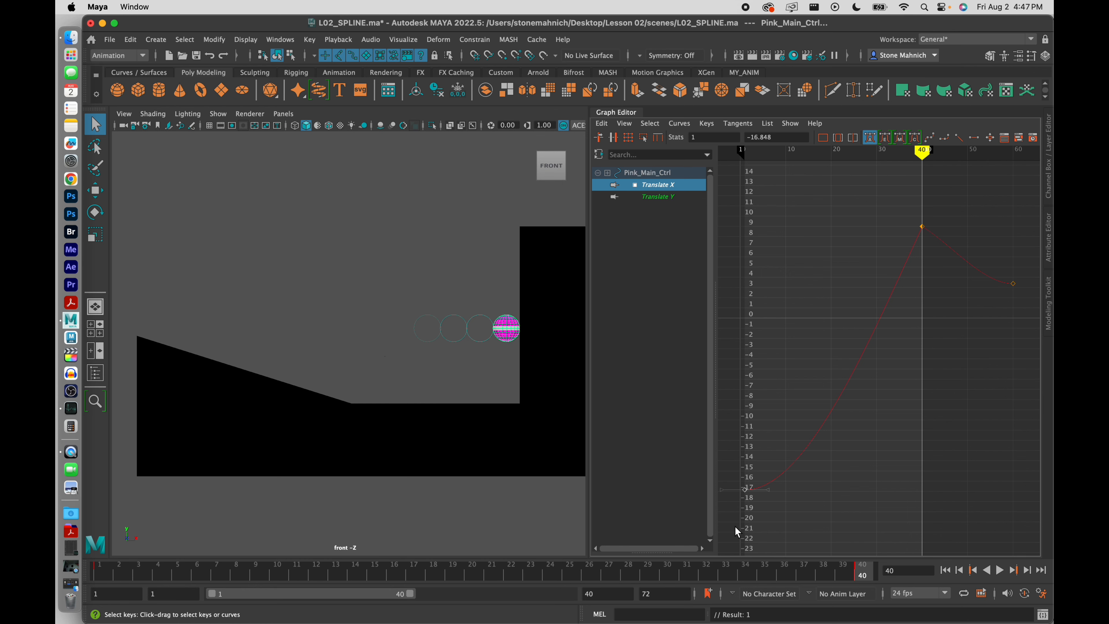
key("f")
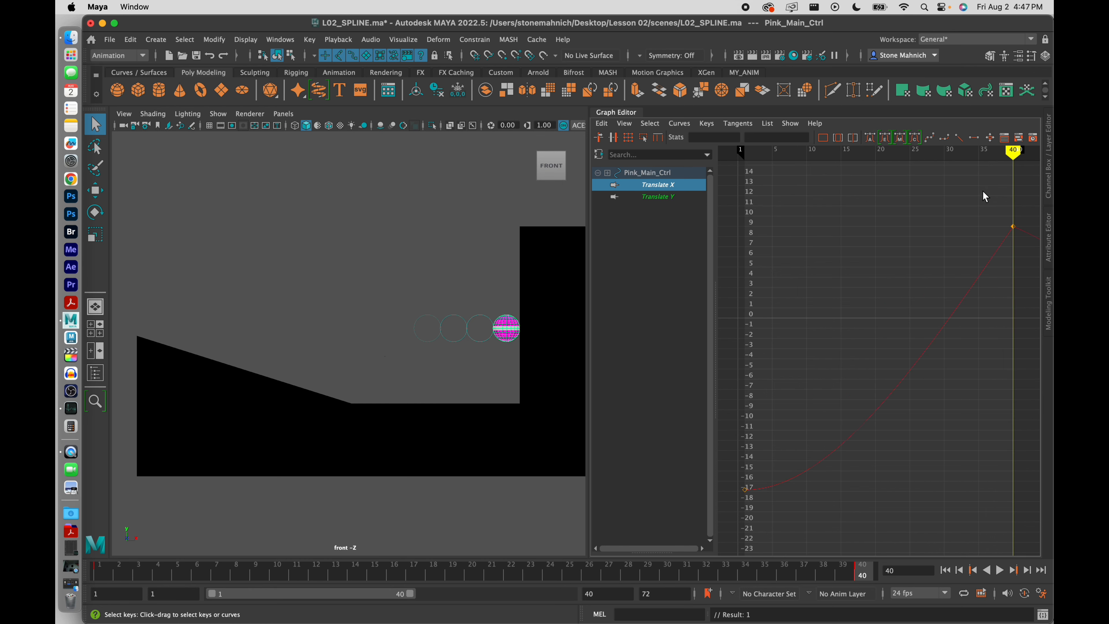
Drag the frame-40 key's incoming tangent down-right so the climb steepens into the peak
left_click_drag(983, 193, 1021, 255)
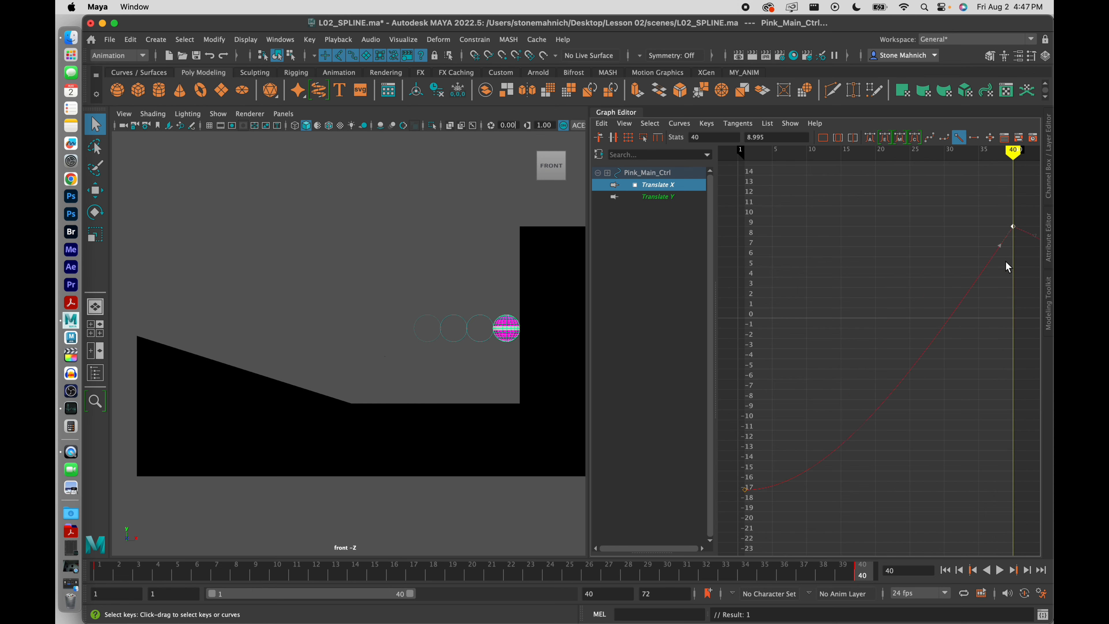
left_click(1000, 245)
left_click_drag(999, 245, 1003, 256)
left_click_drag(991, 237, 992, 214)
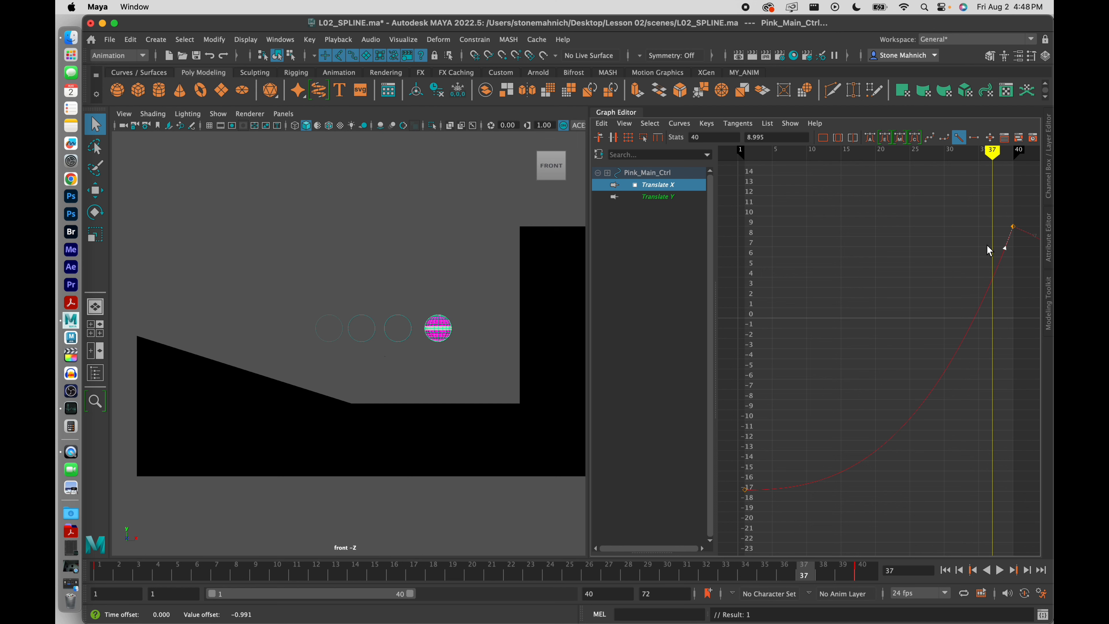
Fine-tune the frame-40 in-tangent until the curve eases out without dipping, checking with playback
left_click_drag(1006, 248, 1009, 250)
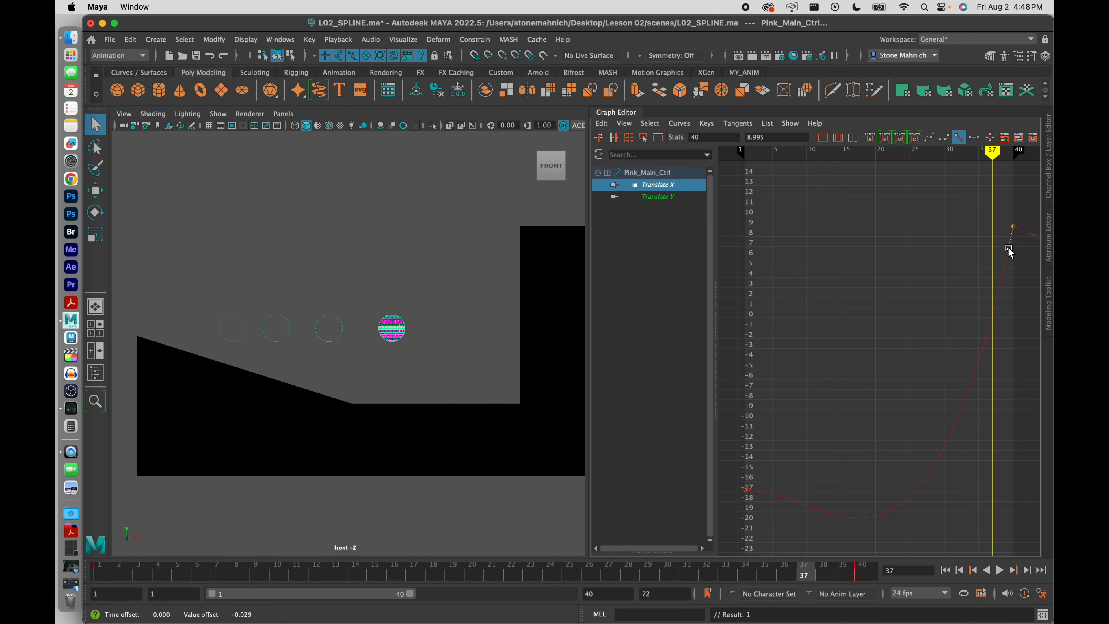
mouse_move(992, 152)
left_mouse_down()
mouse_move(837, 186)
mouse_move(737, 191)
left_mouse_up()
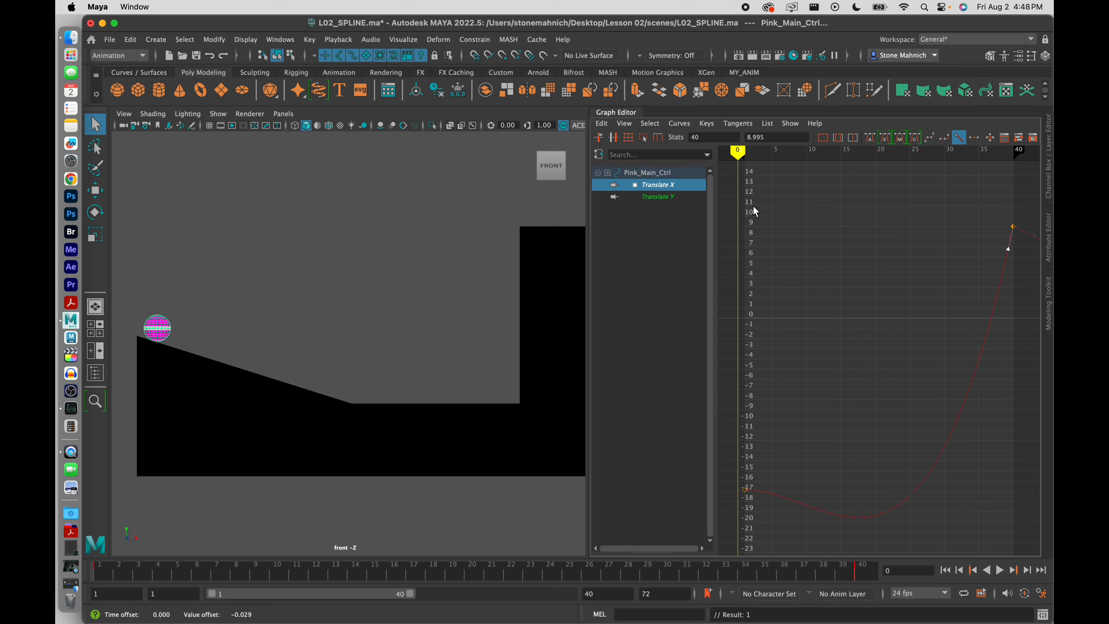
left_click(1000, 570)
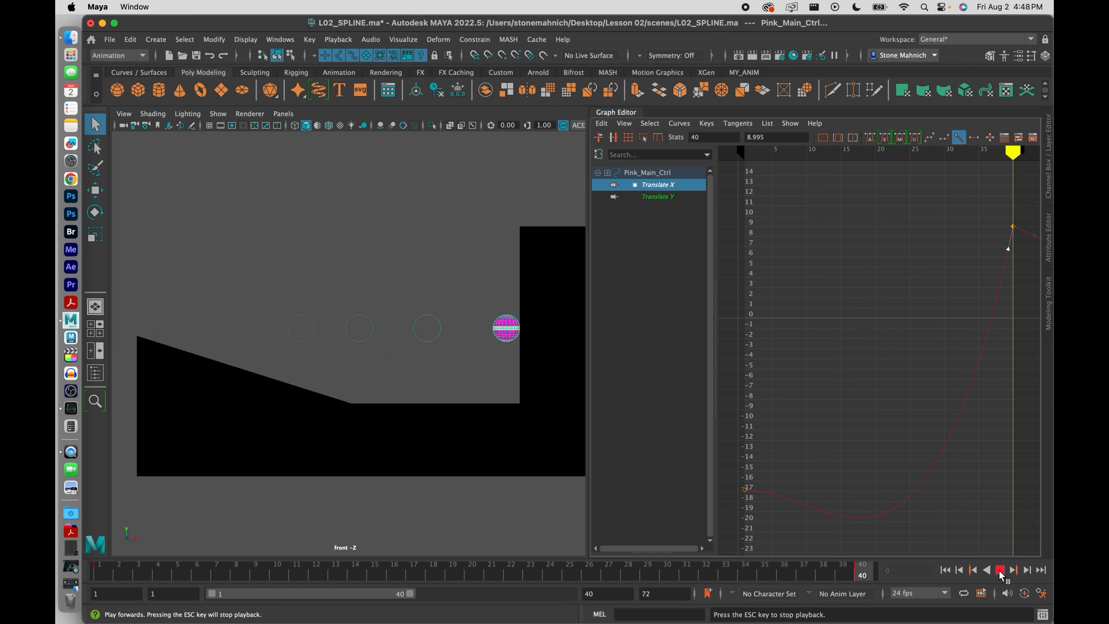
left_click(1000, 571)
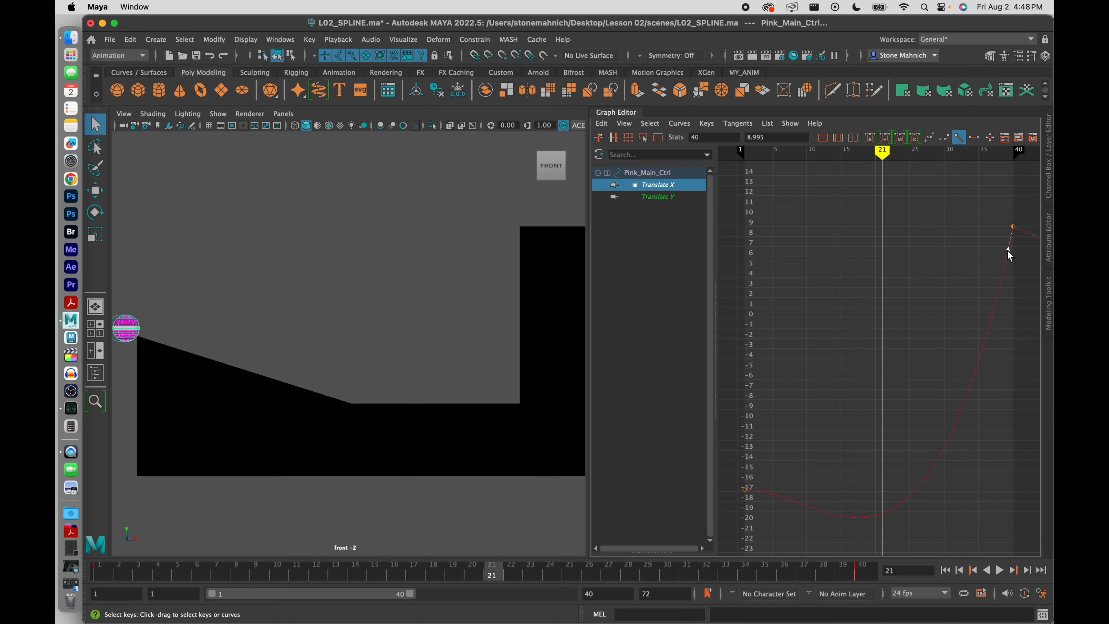
left_click_drag(1005, 253, 1008, 254)
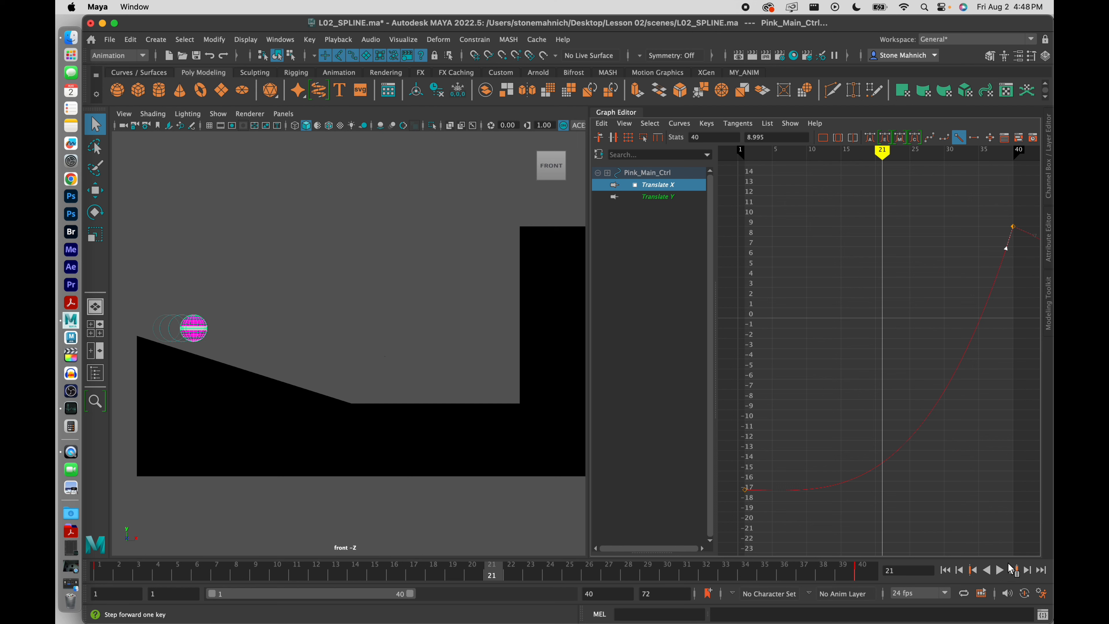
left_click(1000, 571)
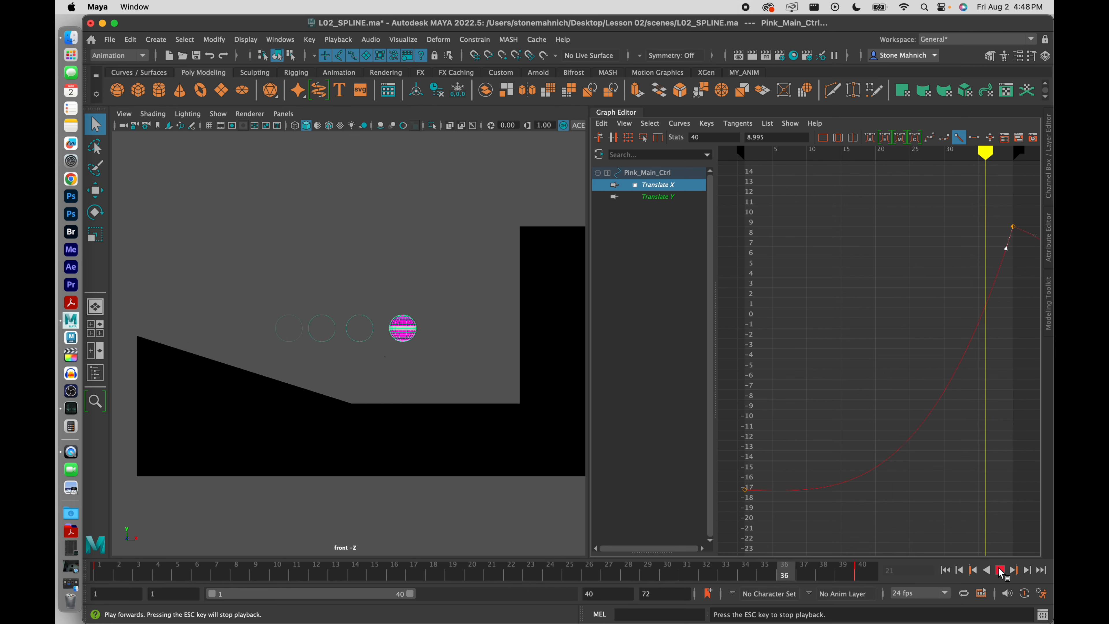
left_click(1000, 571)
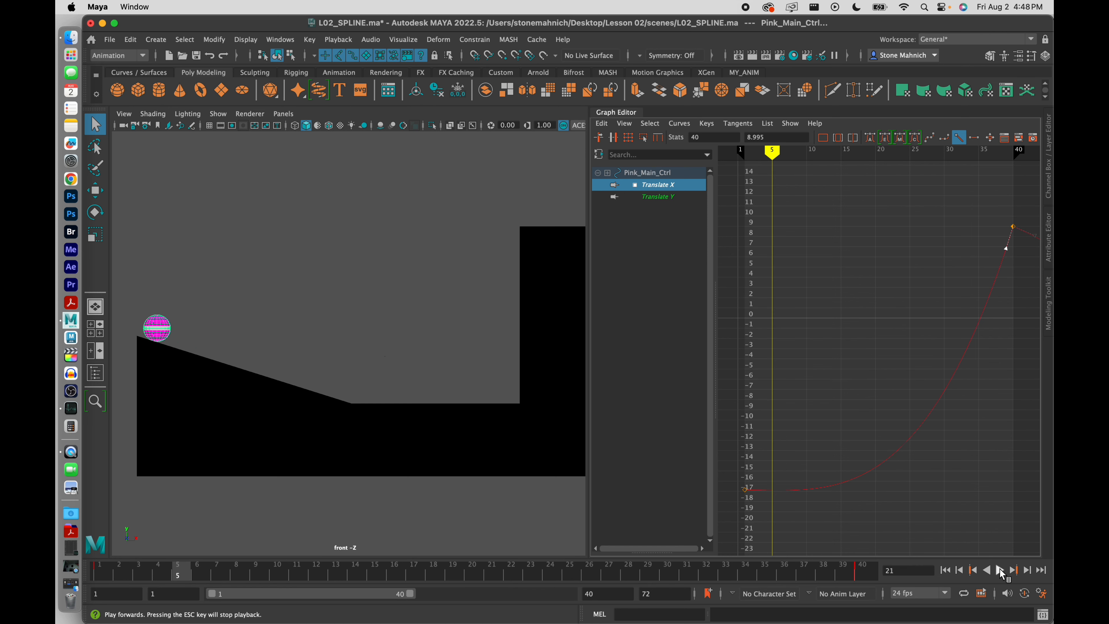
left_click(860, 339)
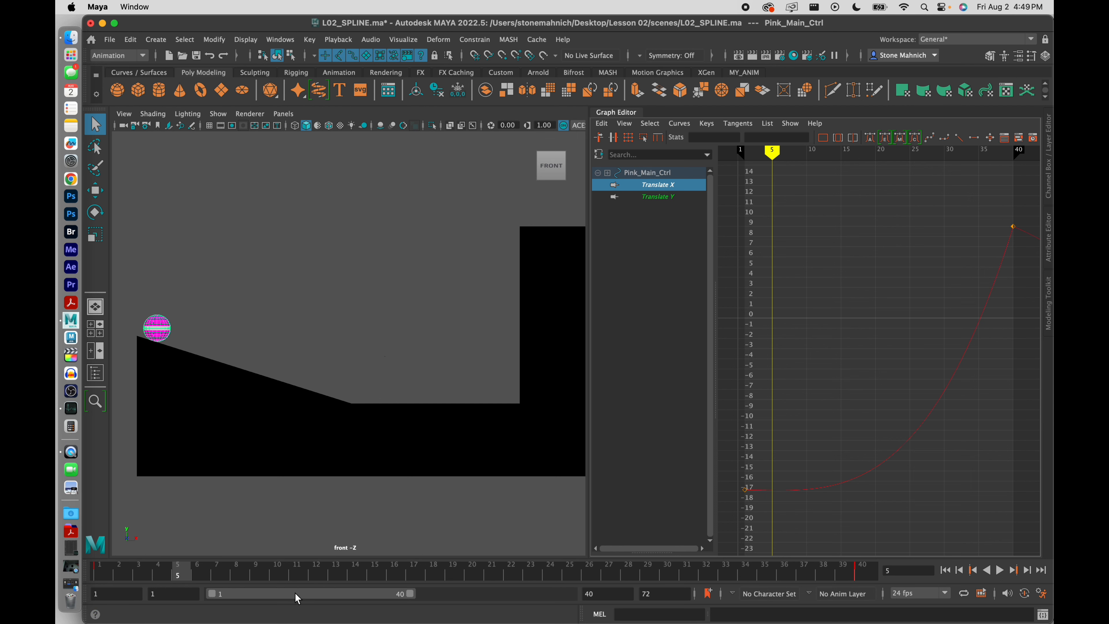
Set the playback range start frame to 40
left_click_drag(297, 597, 470, 591)
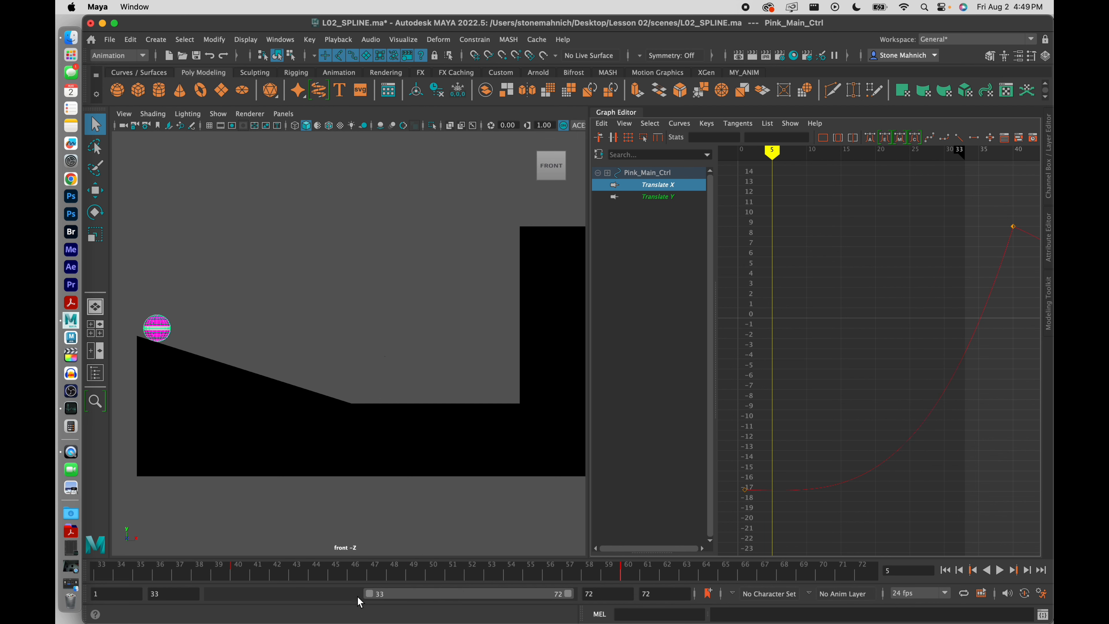
left_click_drag(372, 595, 376, 595)
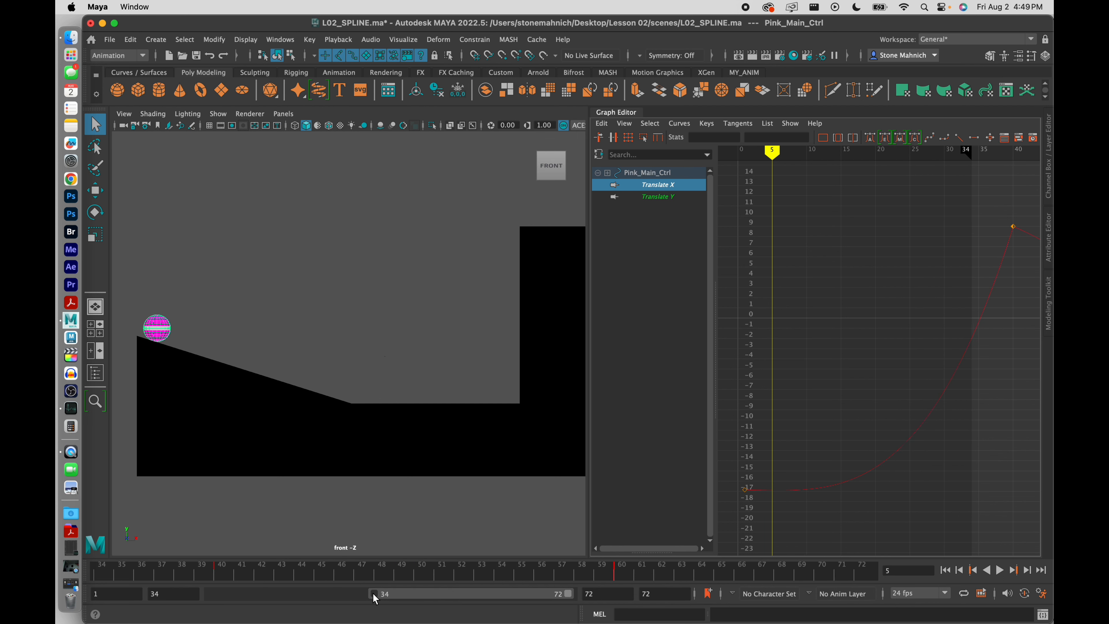
left_click(174, 596)
key("BackSpace")
key("BackSpace")
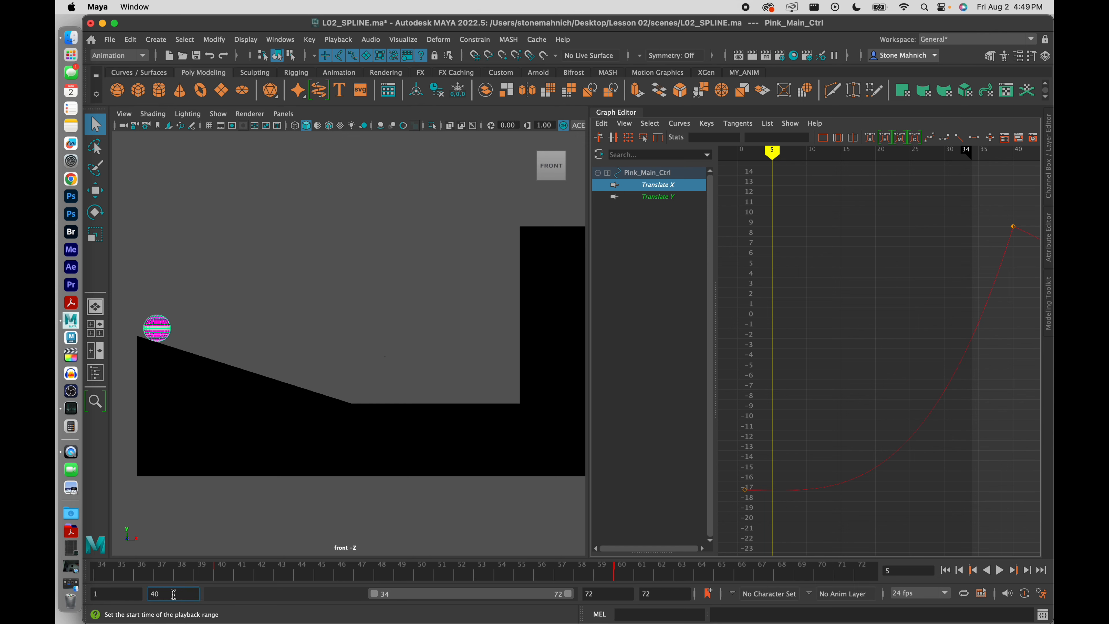
type("40")
key("Return")
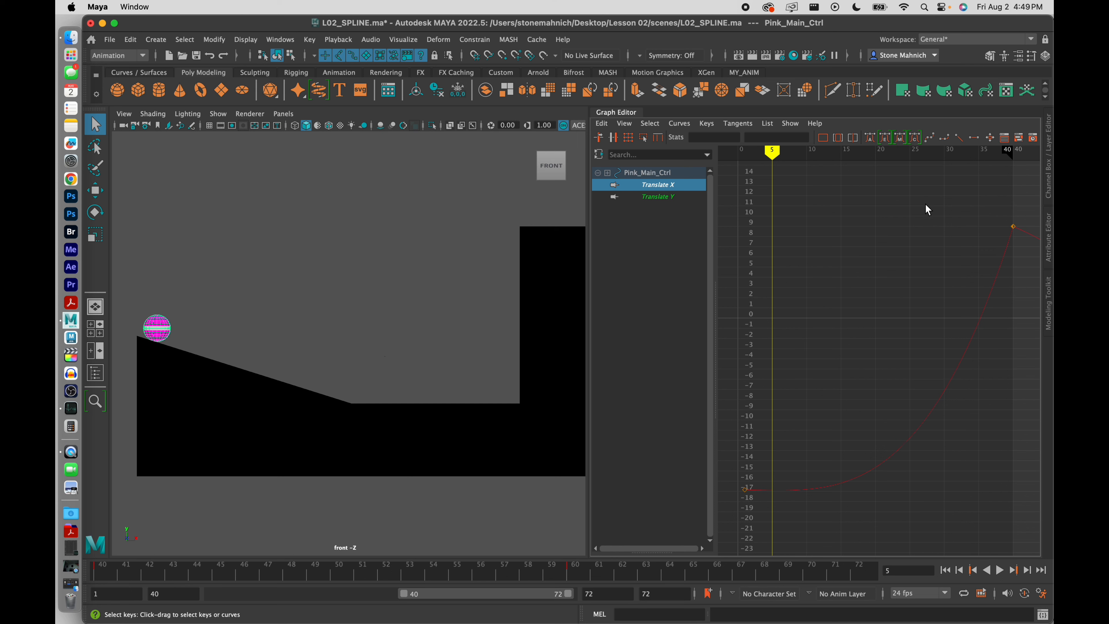
Frame the Translate X curve between its frame-40 and frame-60 keys
left_click_drag(929, 201, 1017, 275)
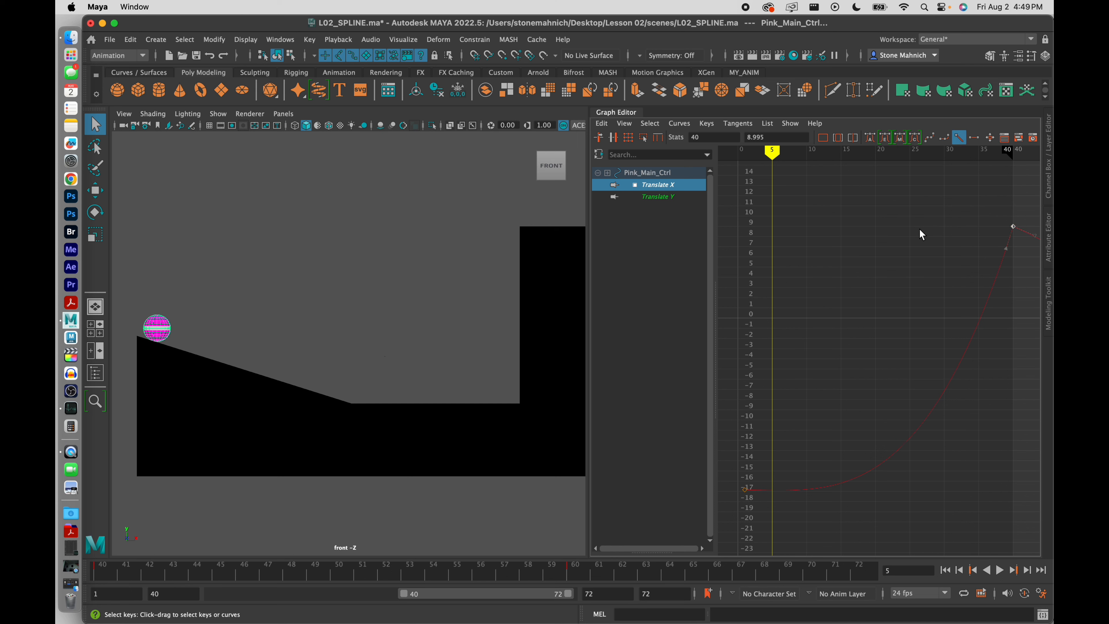
left_click(904, 257)
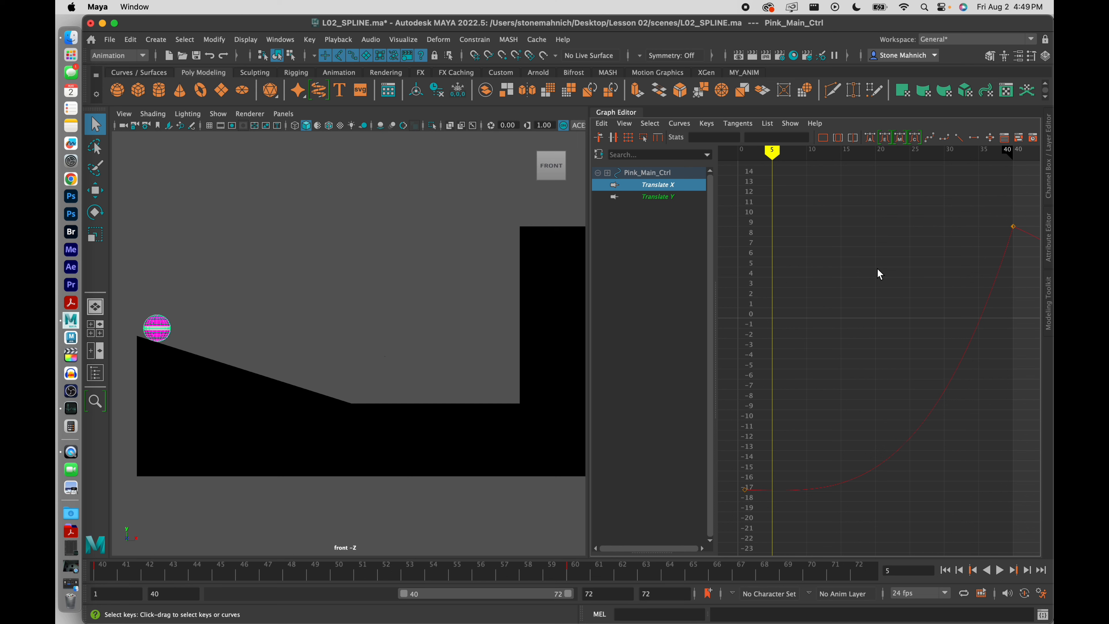
key("a")
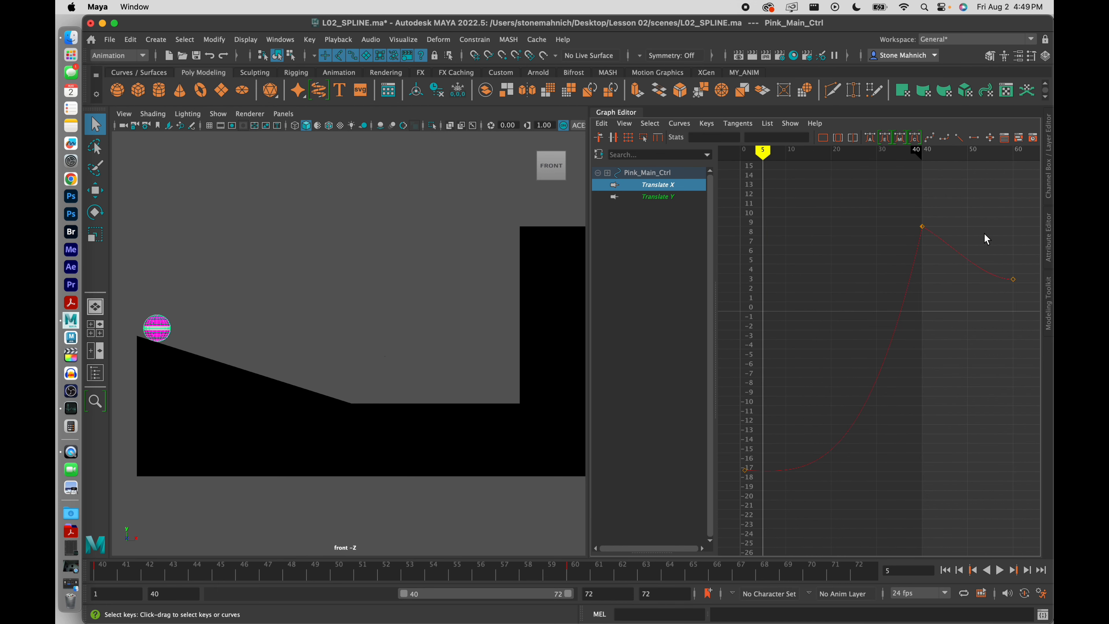
left_click_drag(985, 235, 1027, 309)
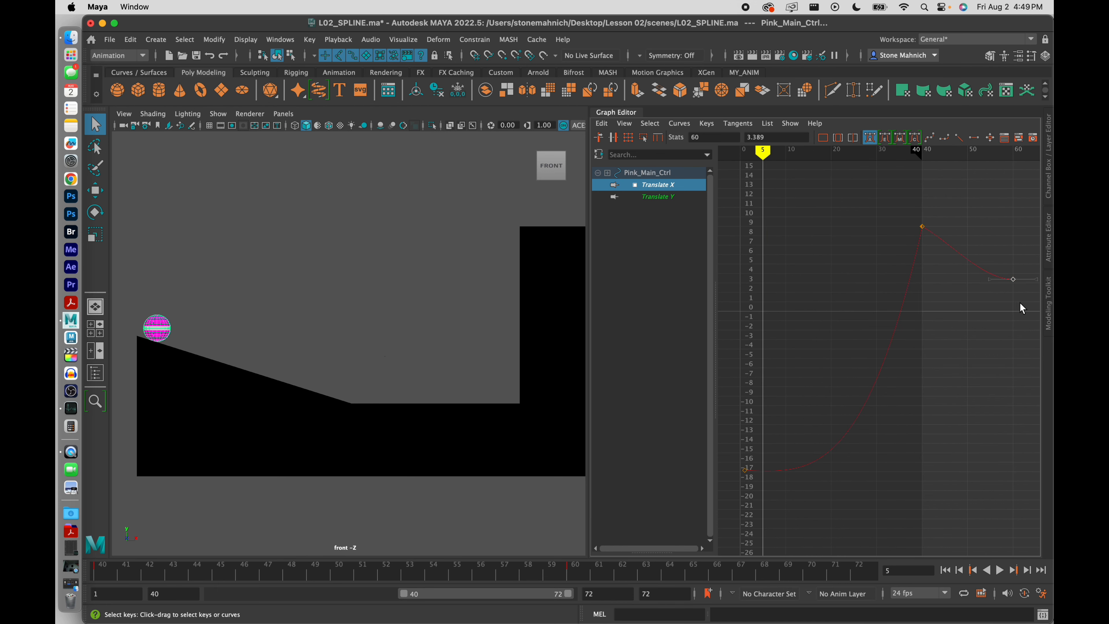
key("f")
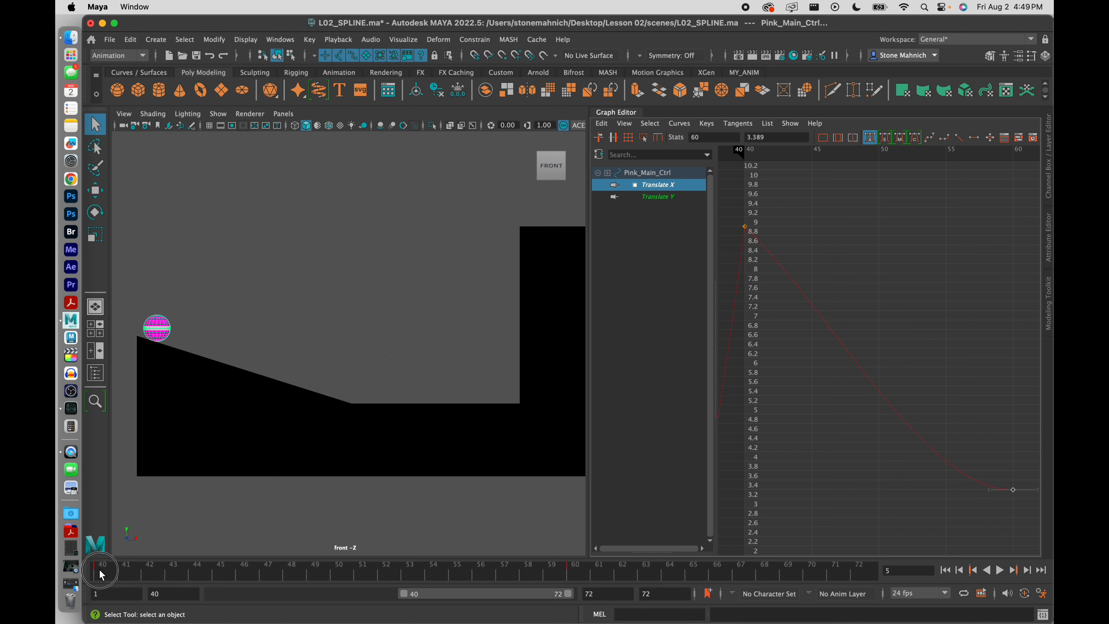
Starting at frame 40, zoom the front view onto the ball and play the rebound to frame 59
left_click(99, 570)
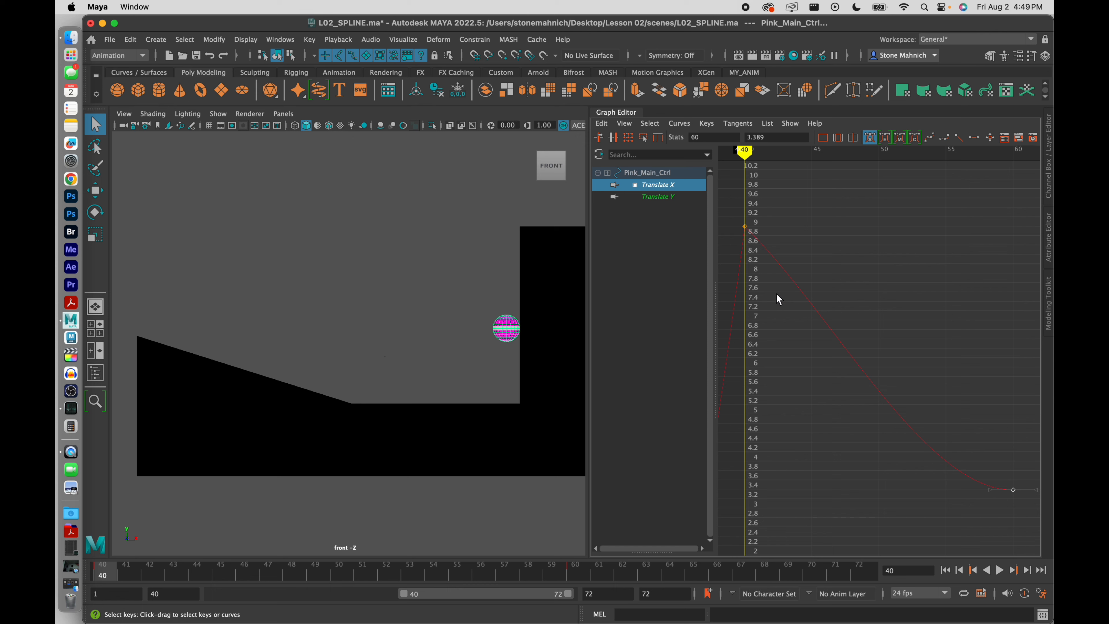
scroll(496, 298, "up", 5)
middle_click_drag(504, 304, 320, 291, "alt")
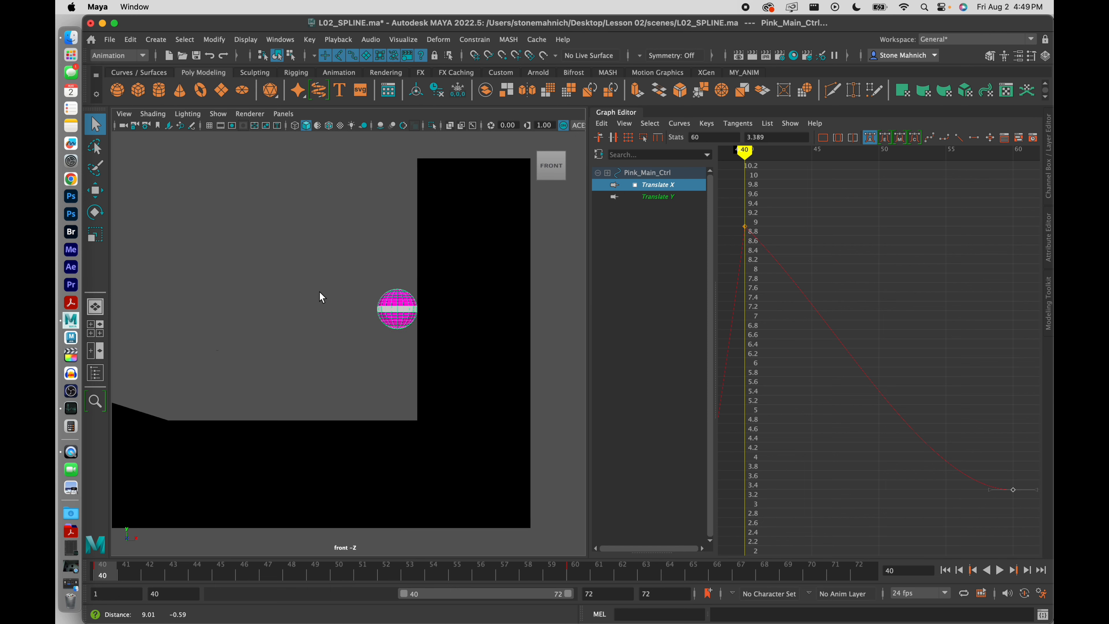
scroll(385, 259, "up", 5)
middle_click_drag(393, 259, 463, 287, "alt")
scroll(474, 288, "down", 4)
scroll(472, 289, "up", 5)
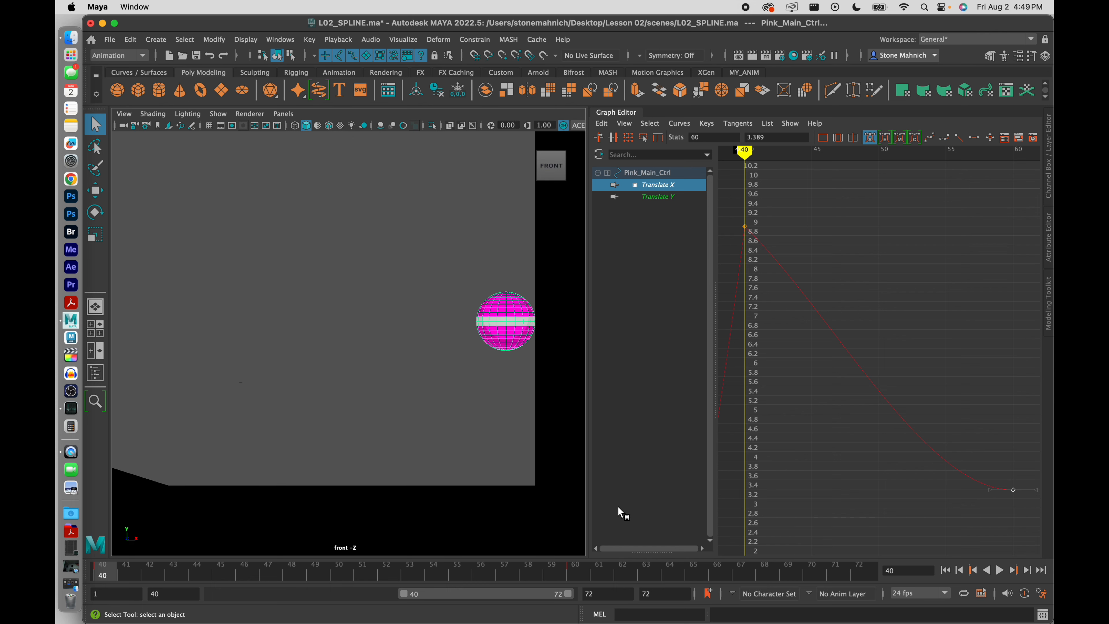
left_click(1000, 572)
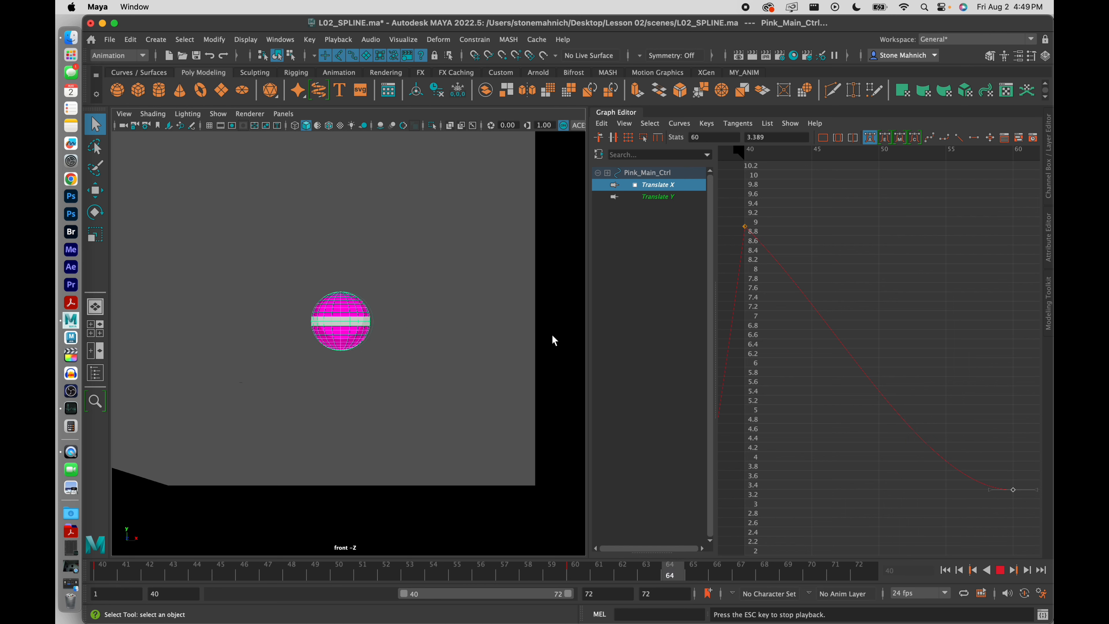
left_click(1000, 569)
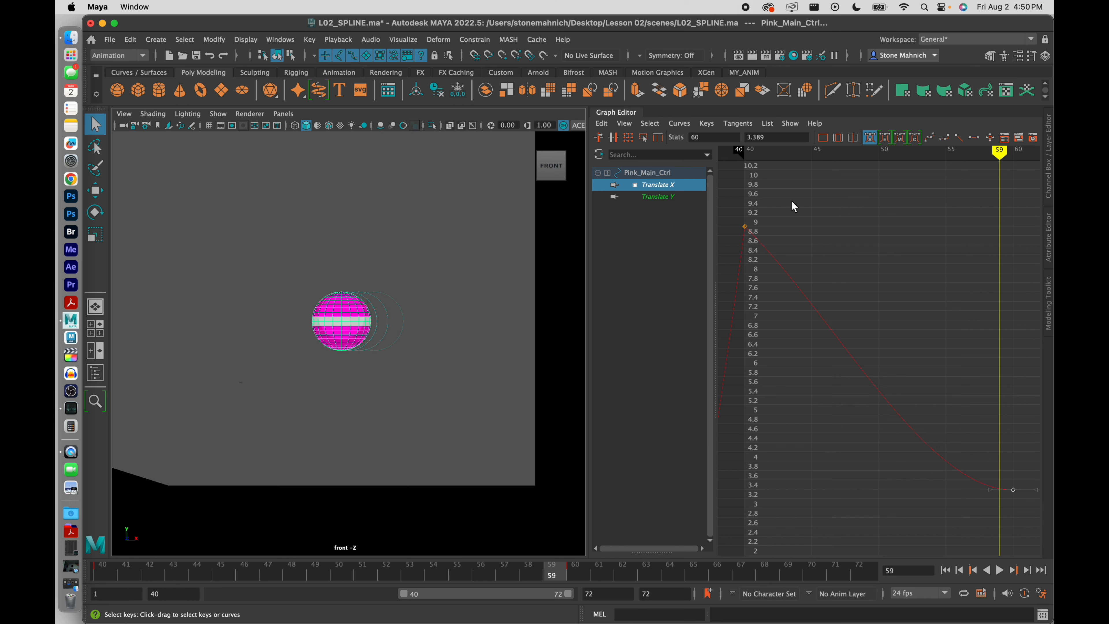
Pull the frame-40 key's out-tangent down for a steeper drop, then play back to check
left_click_drag(770, 223, 738, 253)
left_click(786, 199)
left_click_drag(790, 188, 704, 270)
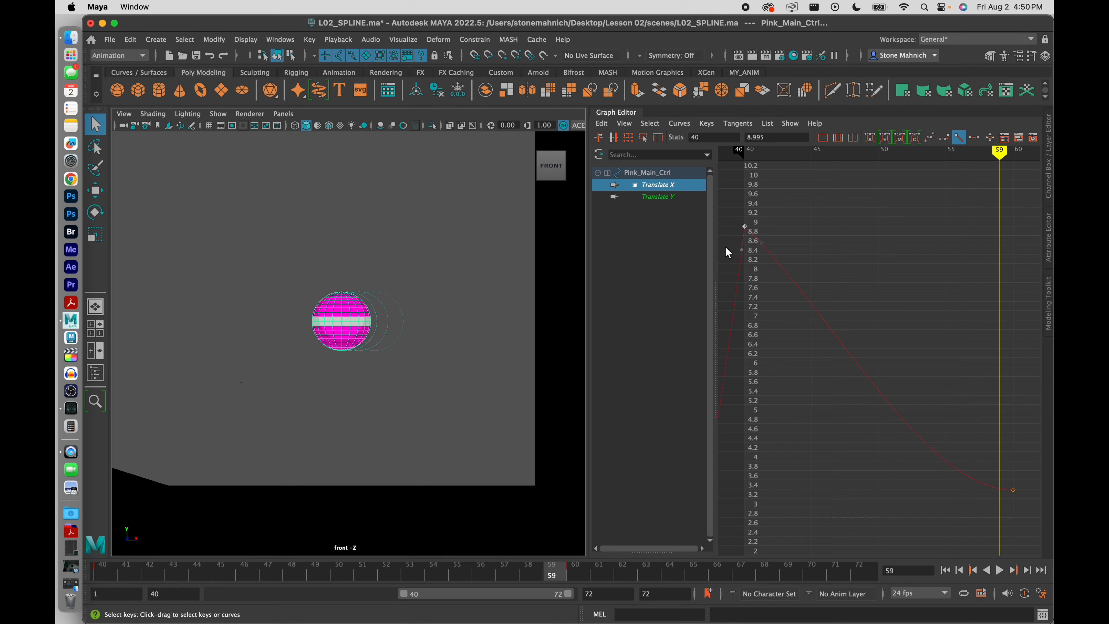
left_click(761, 242)
left_click_drag(763, 243, 754, 253)
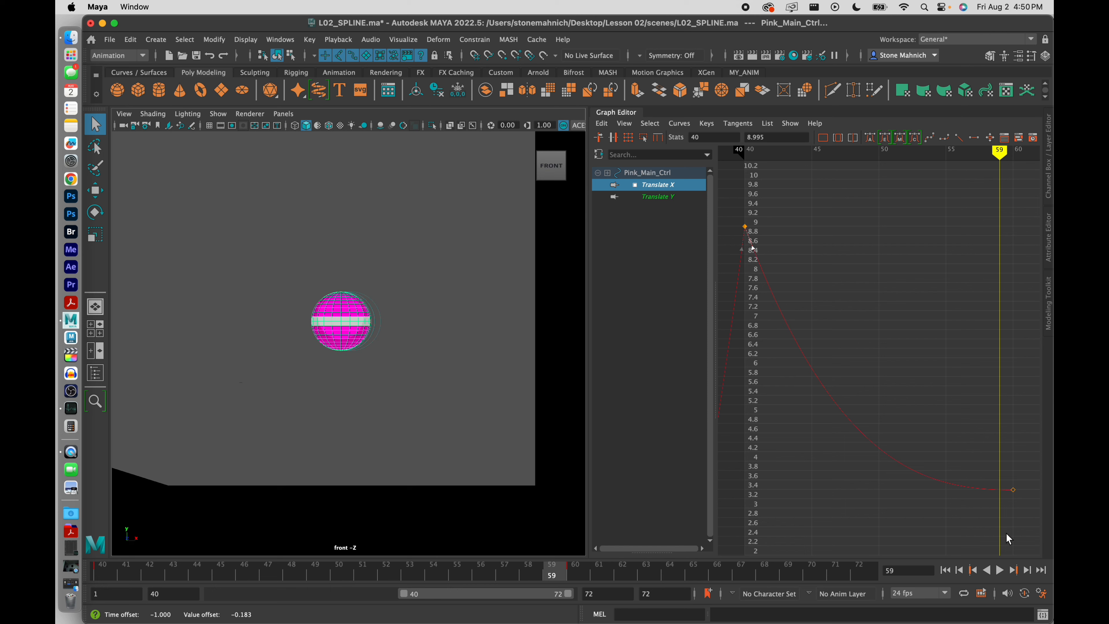
left_click(999, 570)
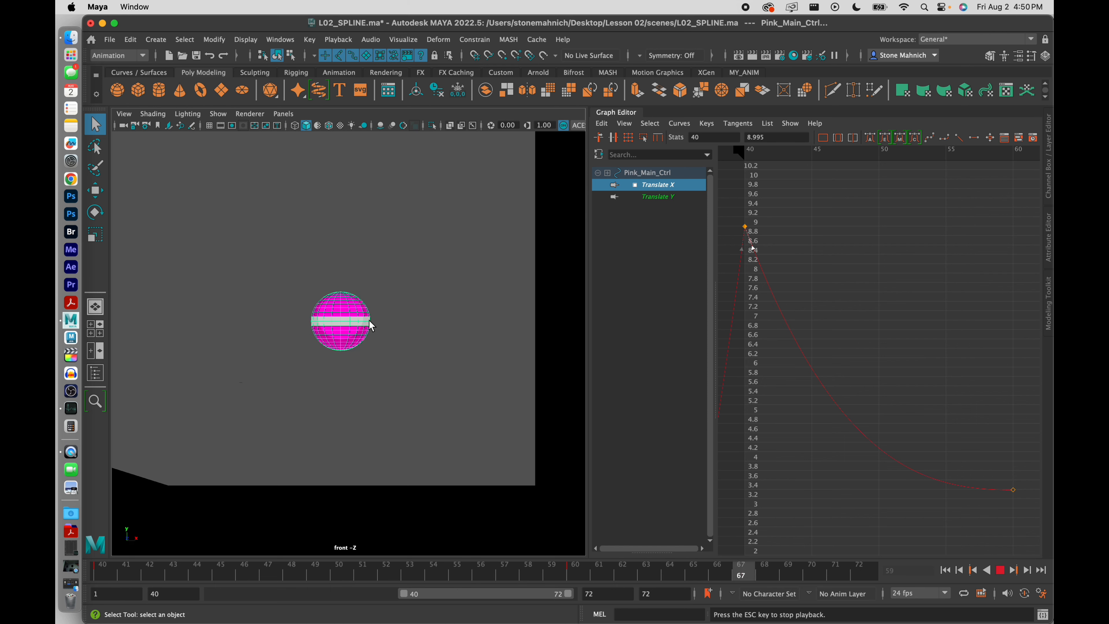
left_click(1000, 570)
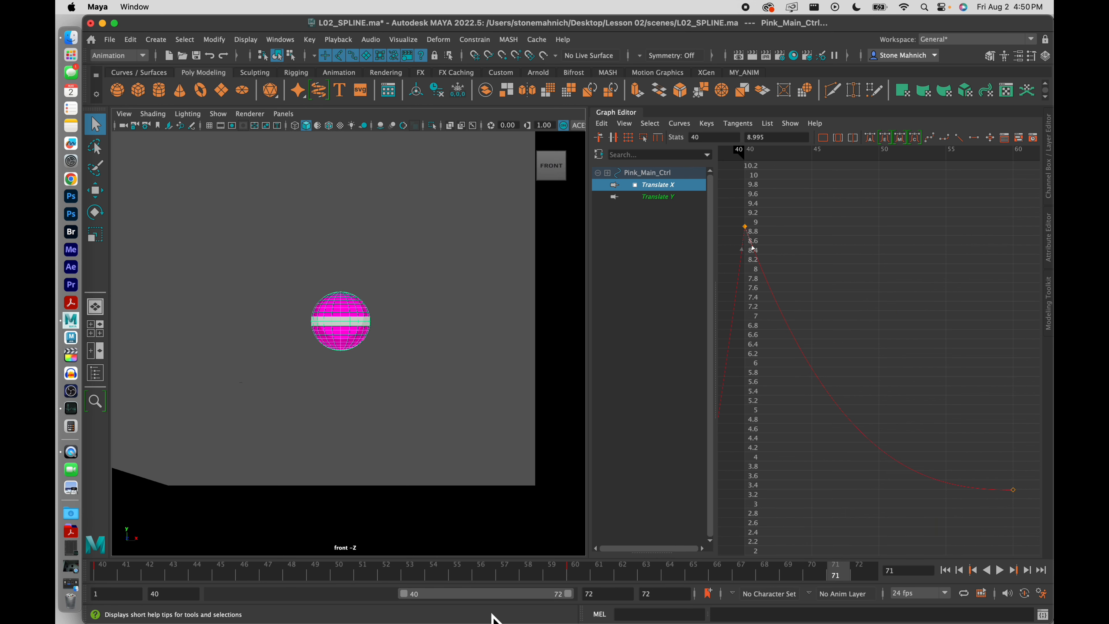
Expand the playback range to frames 1–72 and zoom out to show the whole ramp
double_click(488, 595)
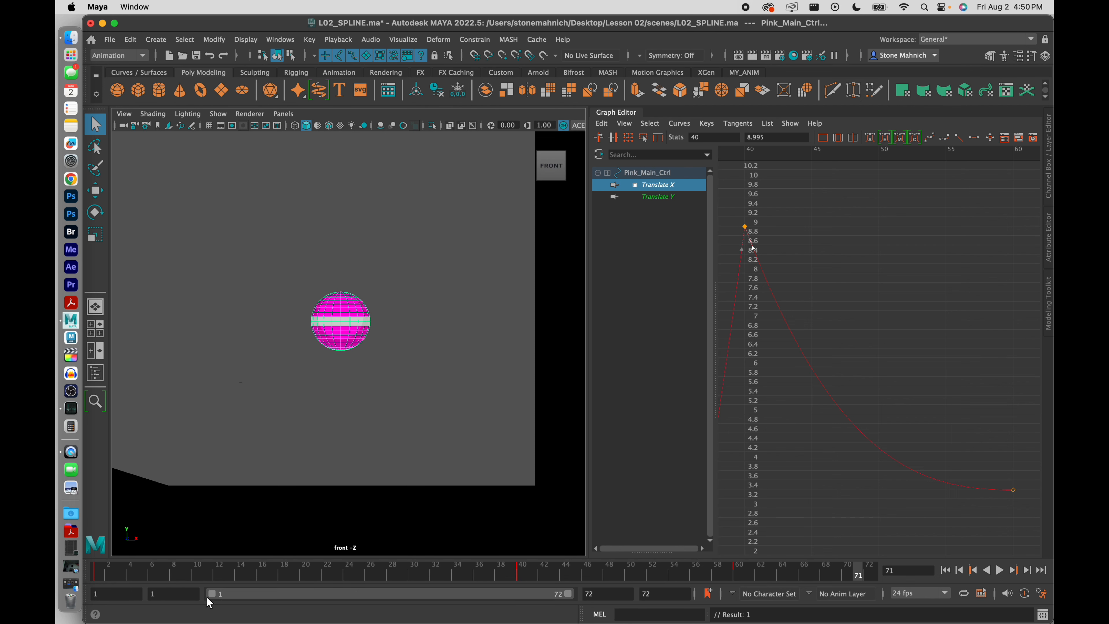
scroll(374, 403, "down", 4)
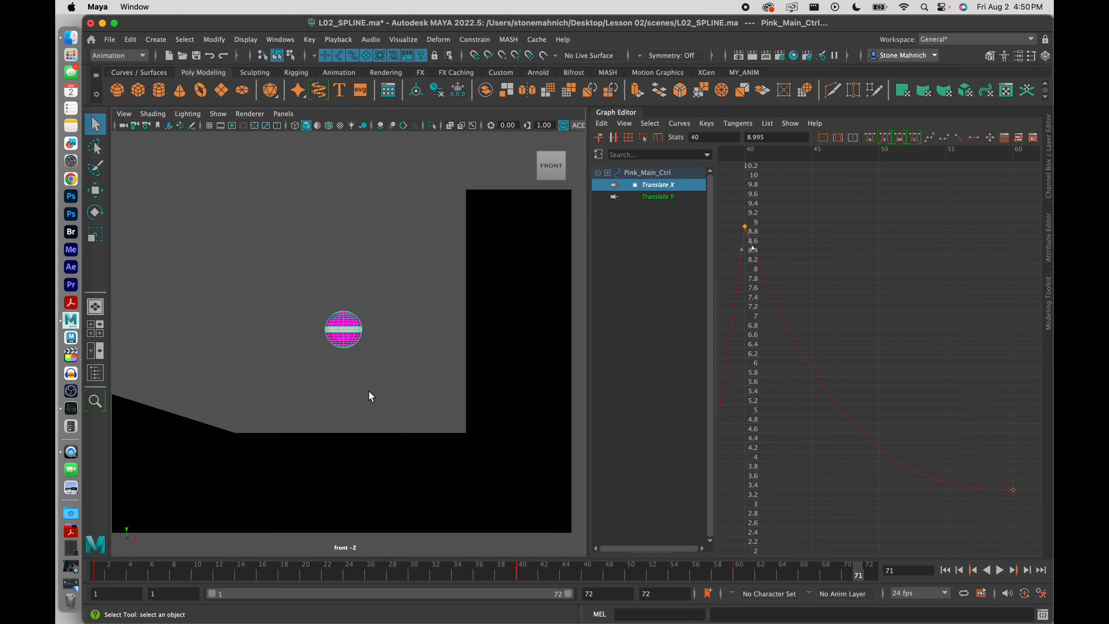
scroll(358, 365, "down", 2)
middle_click_drag(319, 367, 382, 375, "alt")
scroll(392, 381, "down", 1)
Select the ball, show only its Translate X curve, and play the full animation
left_click(382, 375)
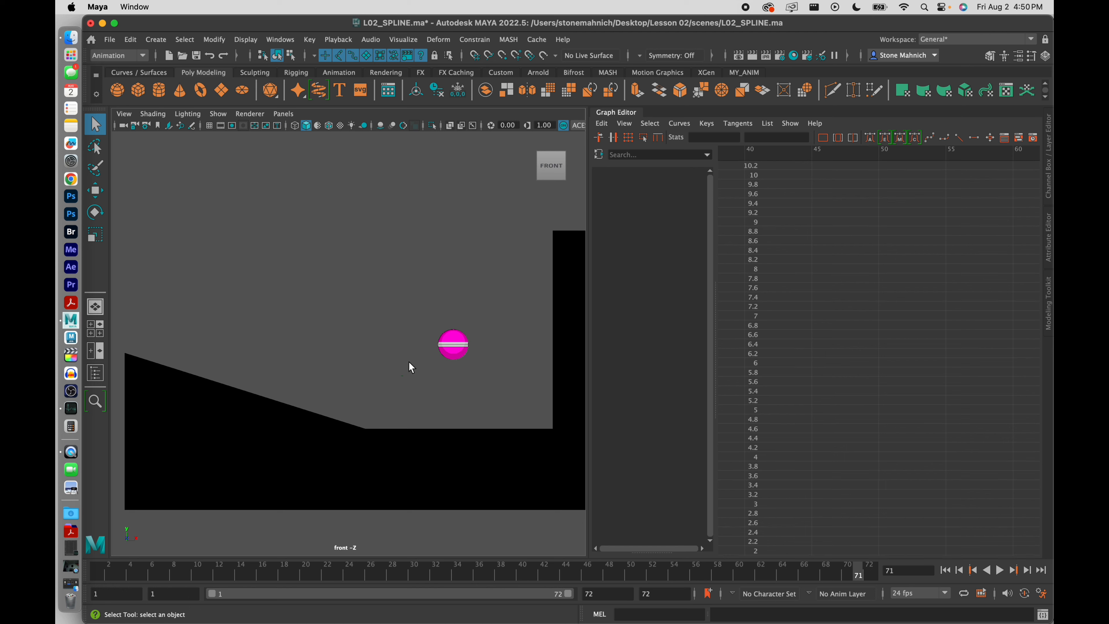
left_click_drag(534, 423, 534, 423)
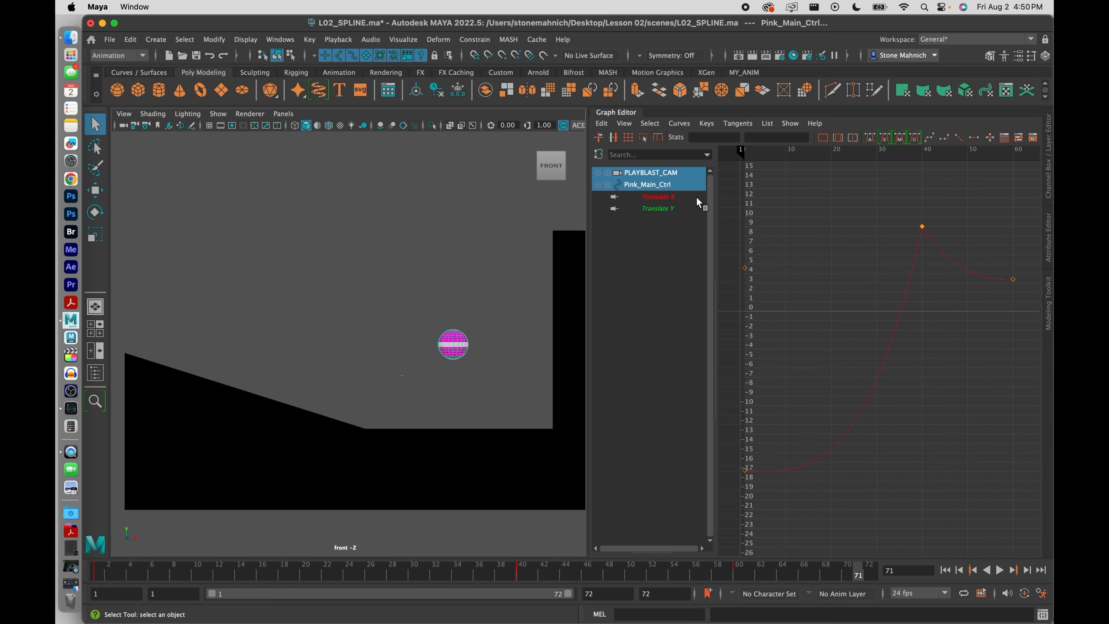
left_click(650, 197)
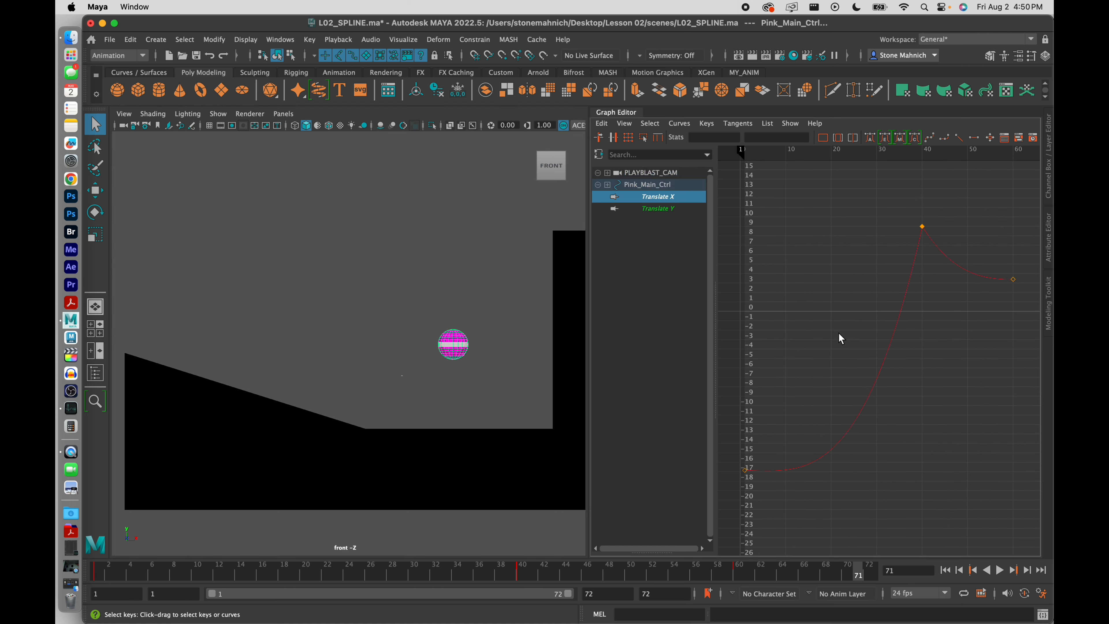
left_click(1000, 570)
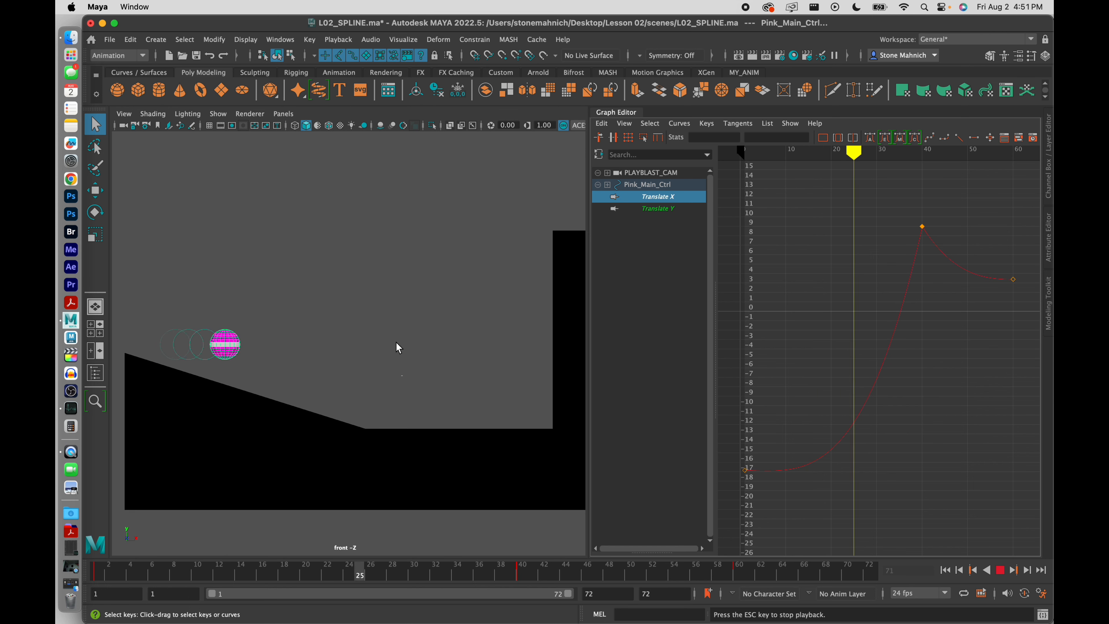
left_click(1003, 572)
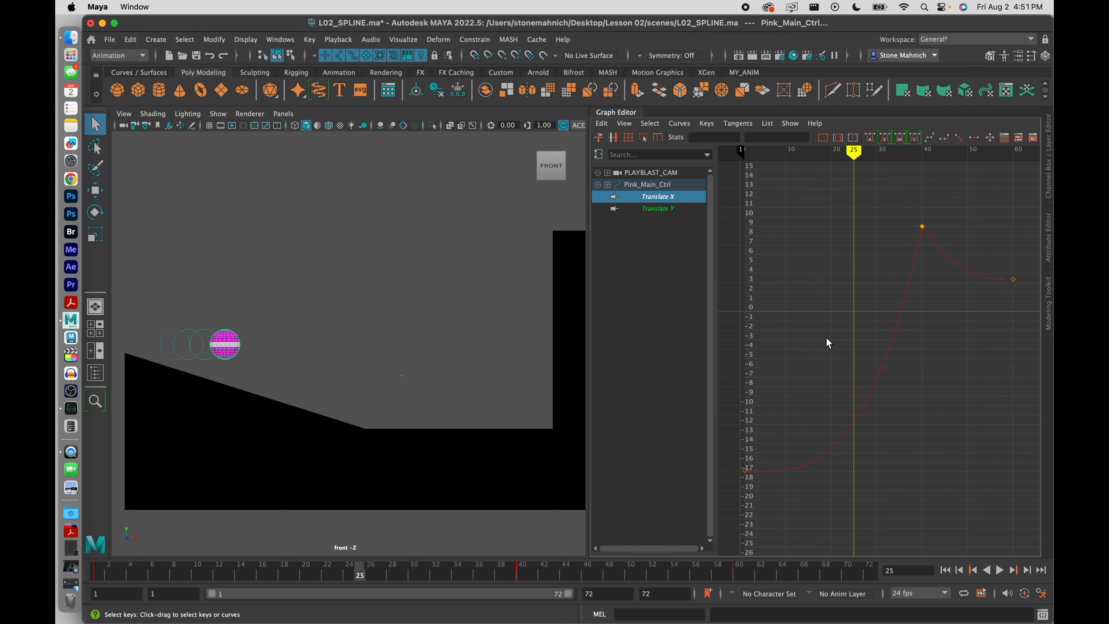
Save L02_SPLINE.ma, then scrub the timeline forward from frame 1 to frame 34
left_click(110, 39)
left_click(156, 91)
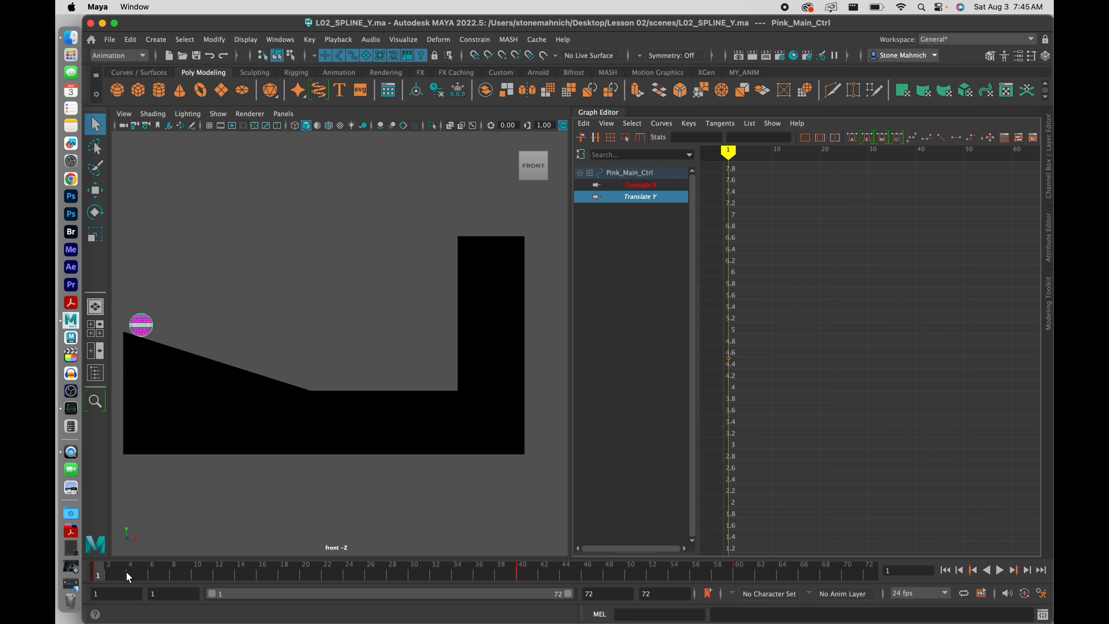
left_click_drag(127, 573, 456, 583)
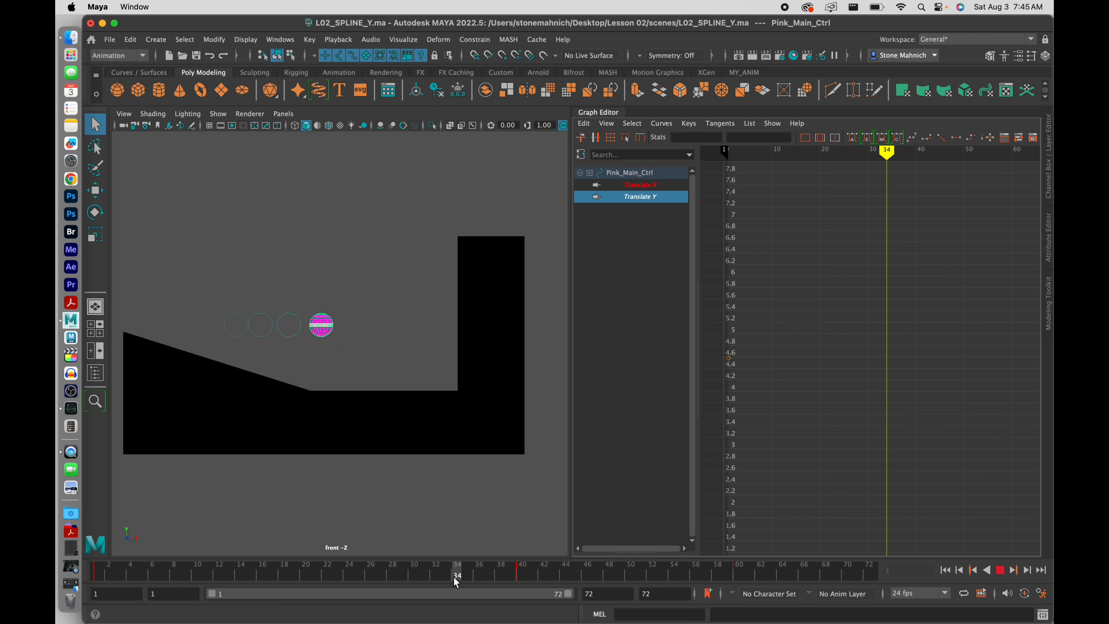
At frame 34, drag the pink ball straight down in Y onto the floor
left_click_drag(454, 578, 454, 577)
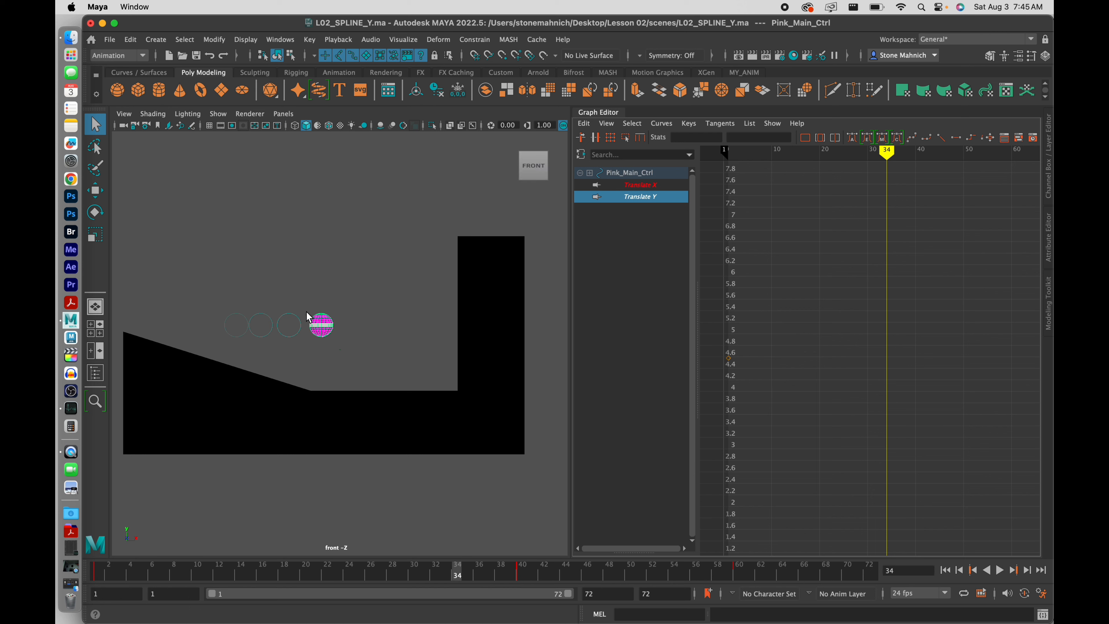
scroll(309, 317, "up", 8)
middle_click_drag(309, 317, 381, 315, "alt")
scroll(382, 314, "up", 3)
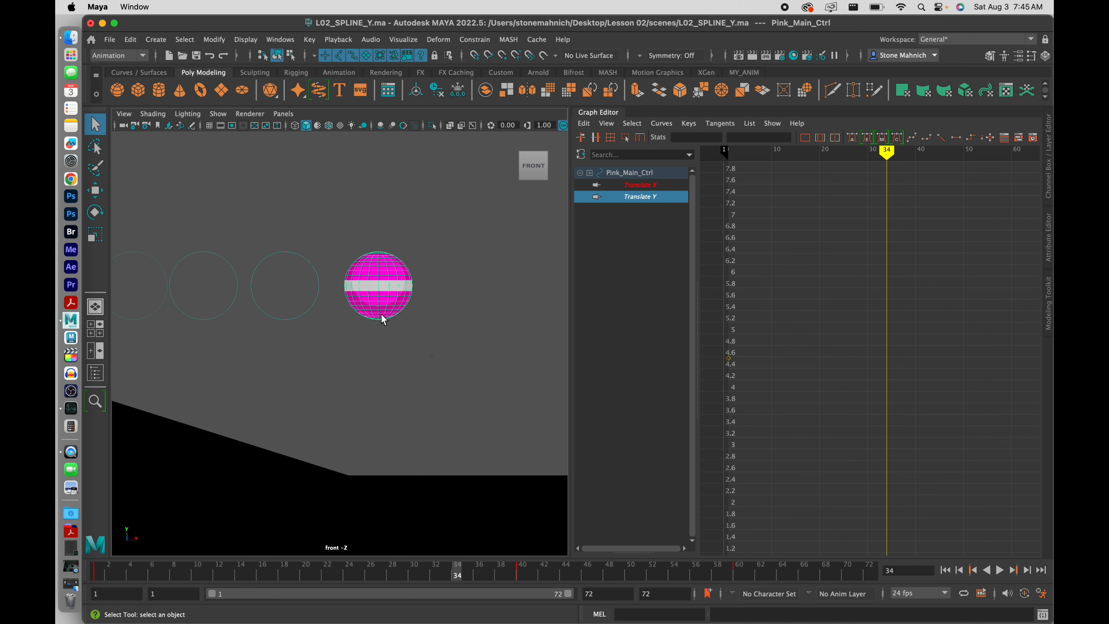
scroll(383, 320, "up", 1)
key("w")
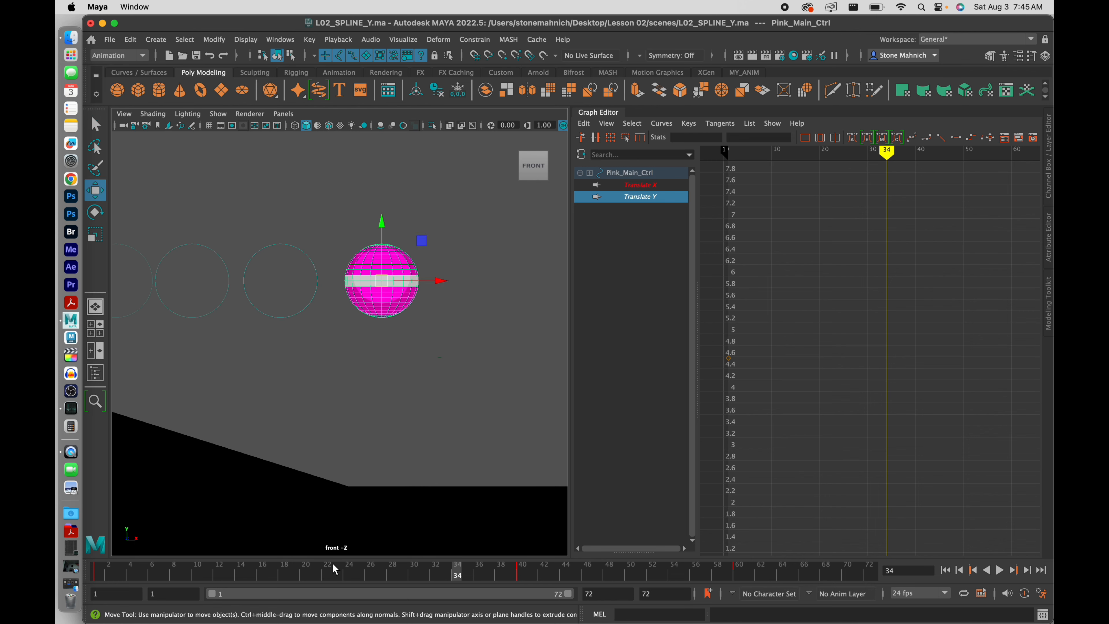
left_click(648, 186)
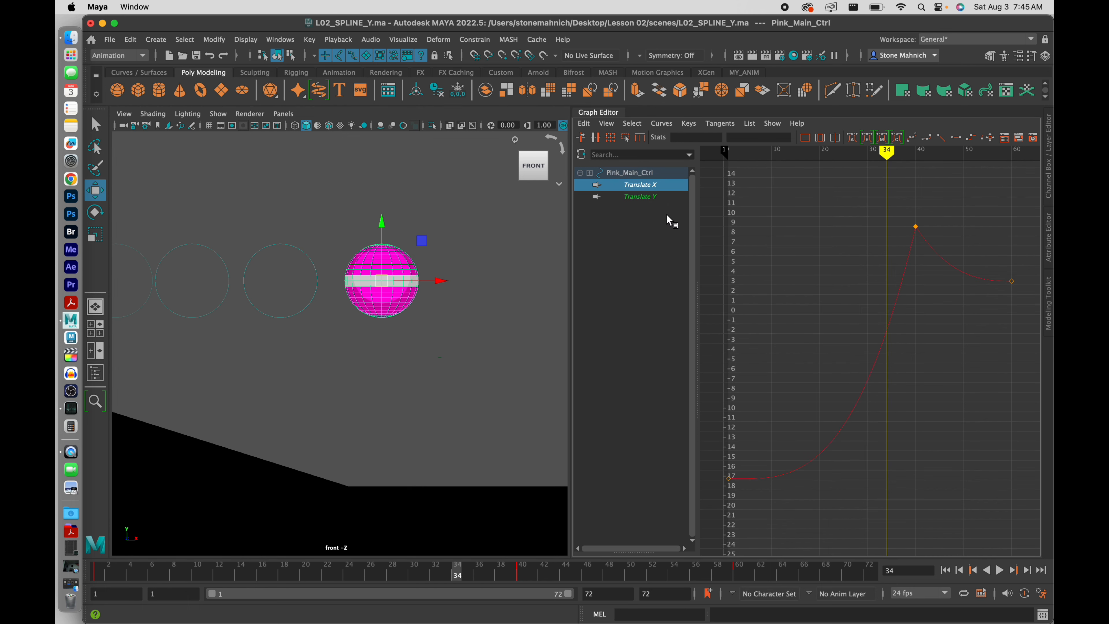
left_click(649, 198)
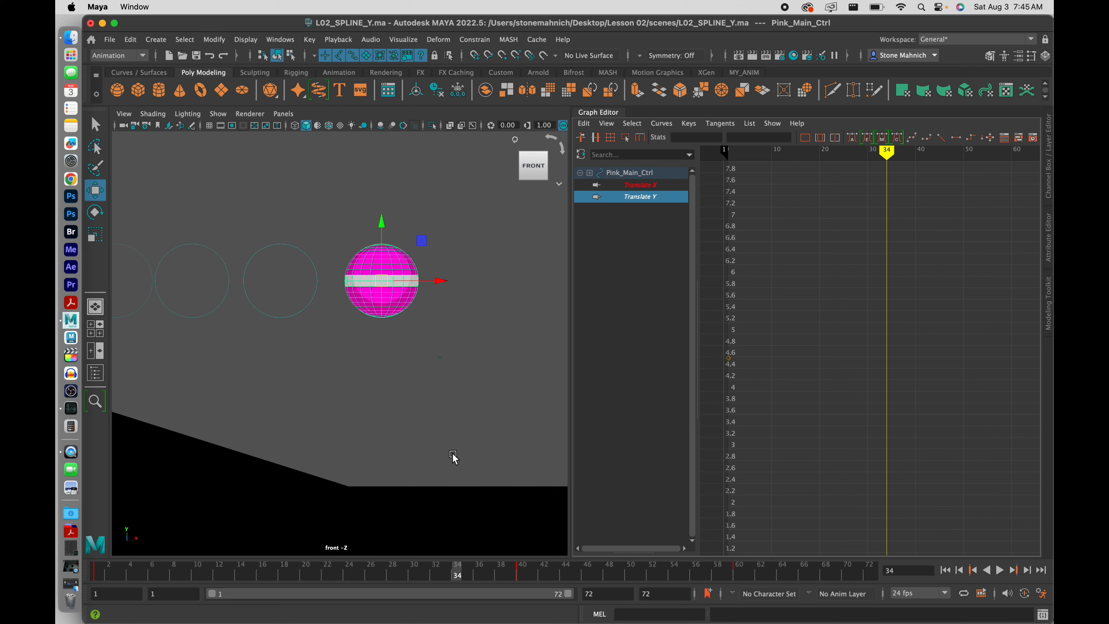
left_click_drag(381, 223, 379, 393)
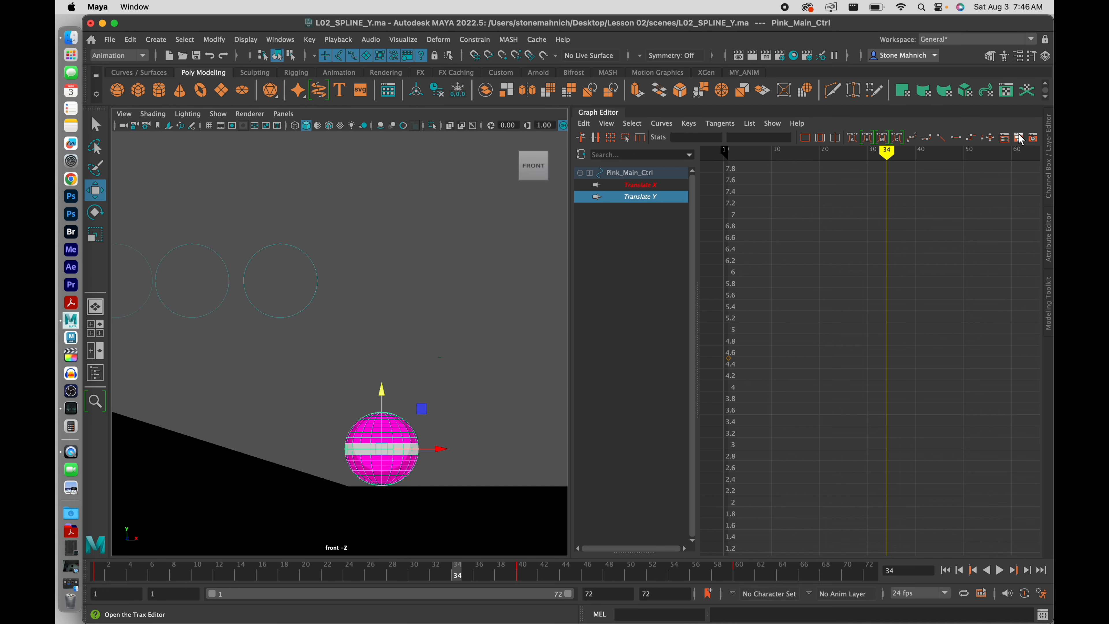
Set the ball's Translate Y to 0 and key only that channel at frame 34
left_click(1049, 156)
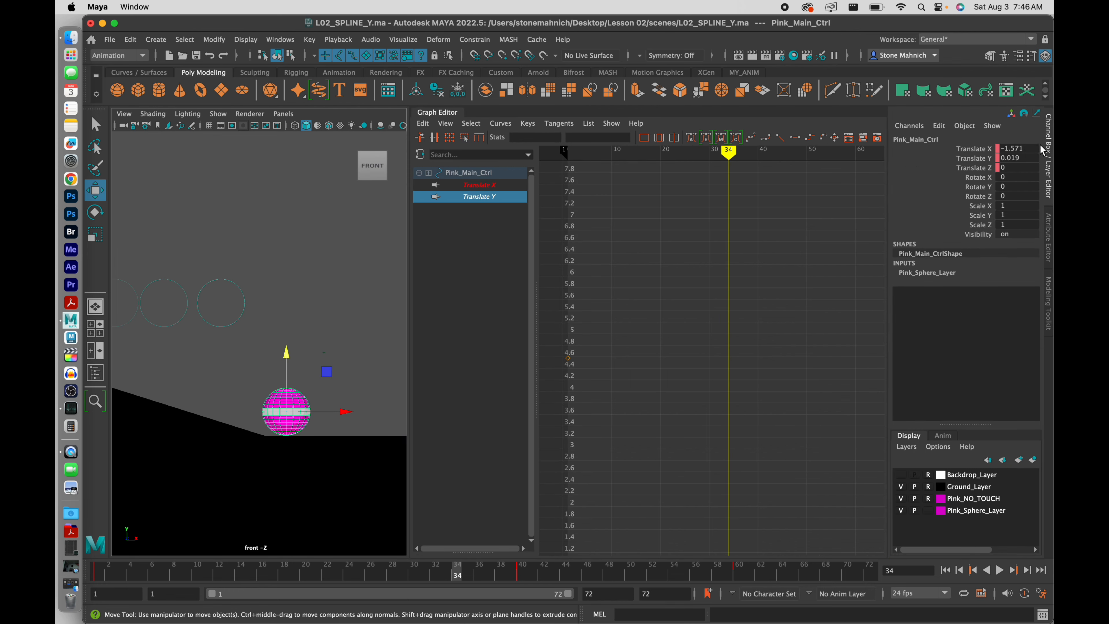
double_click(1017, 159)
type("0")
key("Return")
left_click(978, 159)
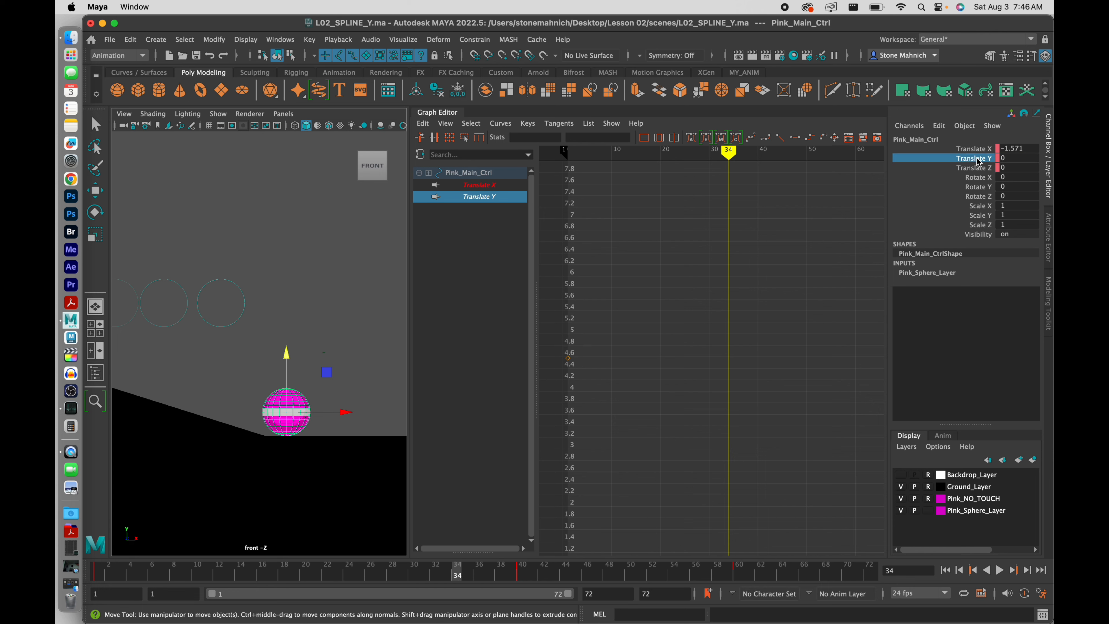
right_click(978, 159)
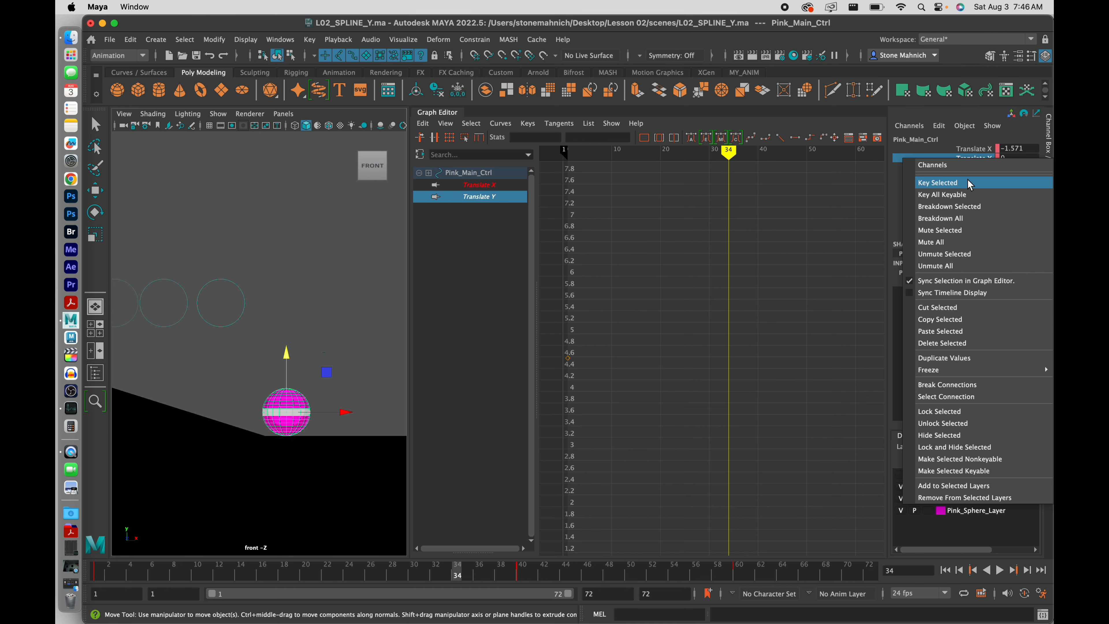
left_click(969, 182)
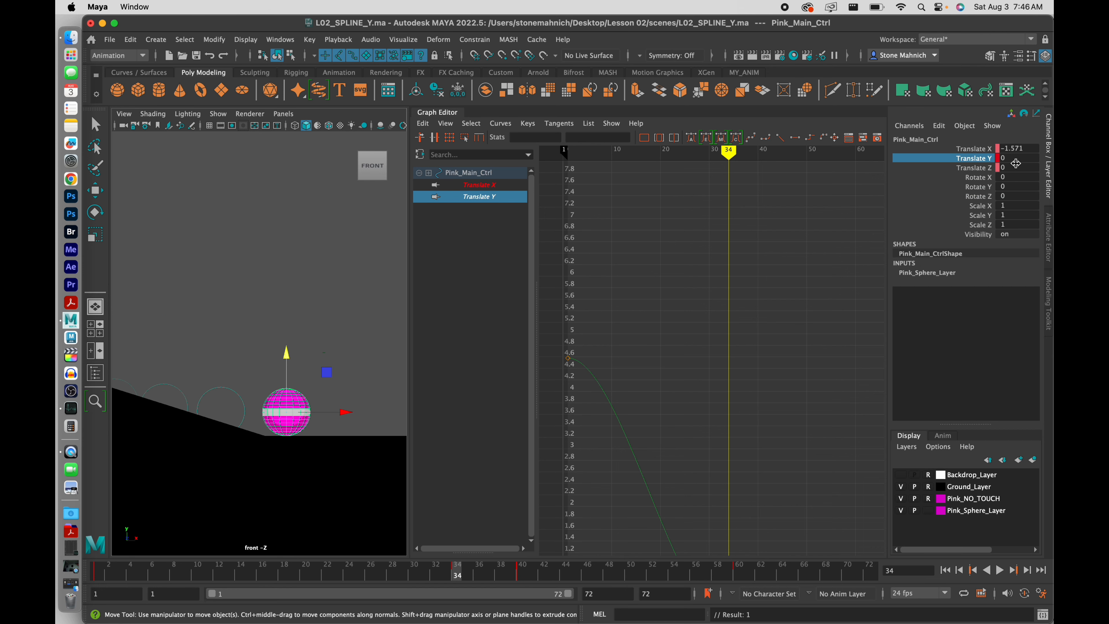
Collapse the Channel Box, deselect the ball, and frame the whole ramp and wall
left_click(1049, 145)
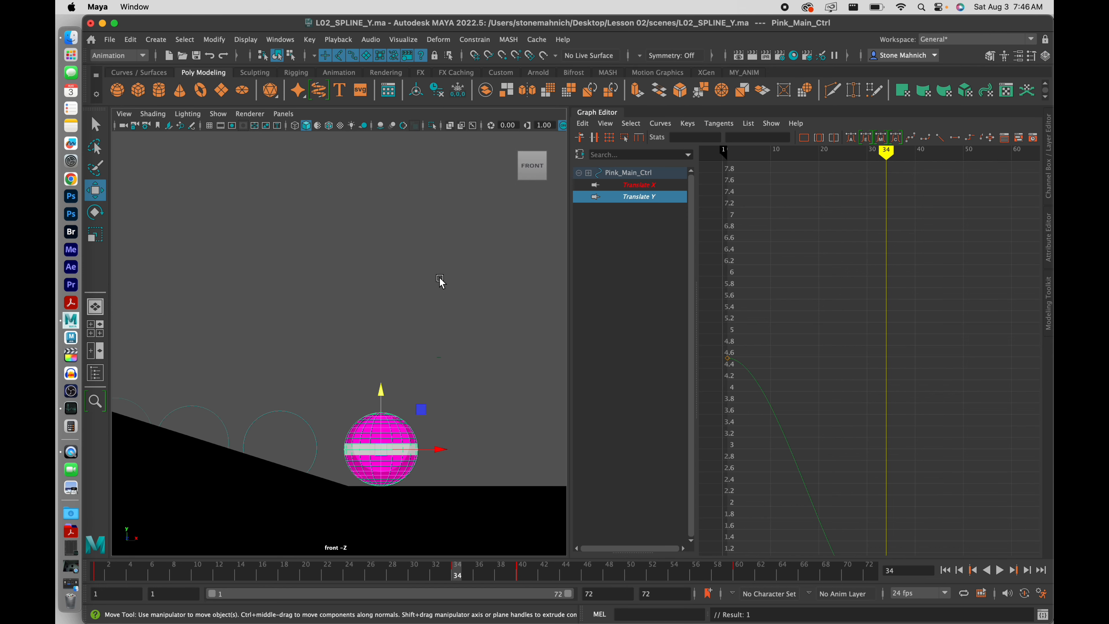
left_click(416, 283)
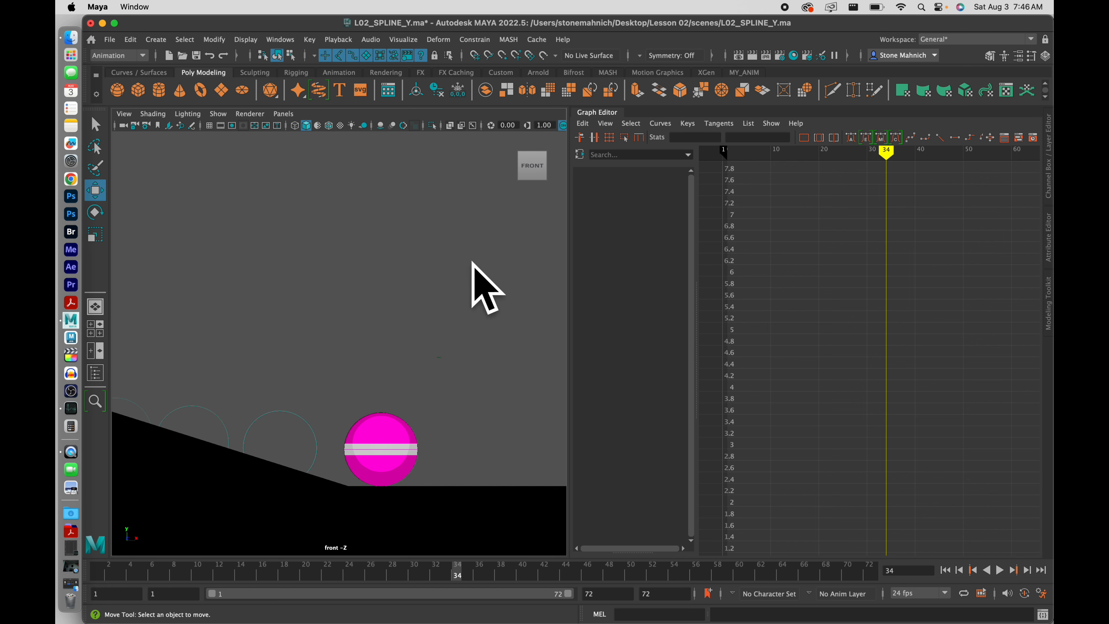
key("a")
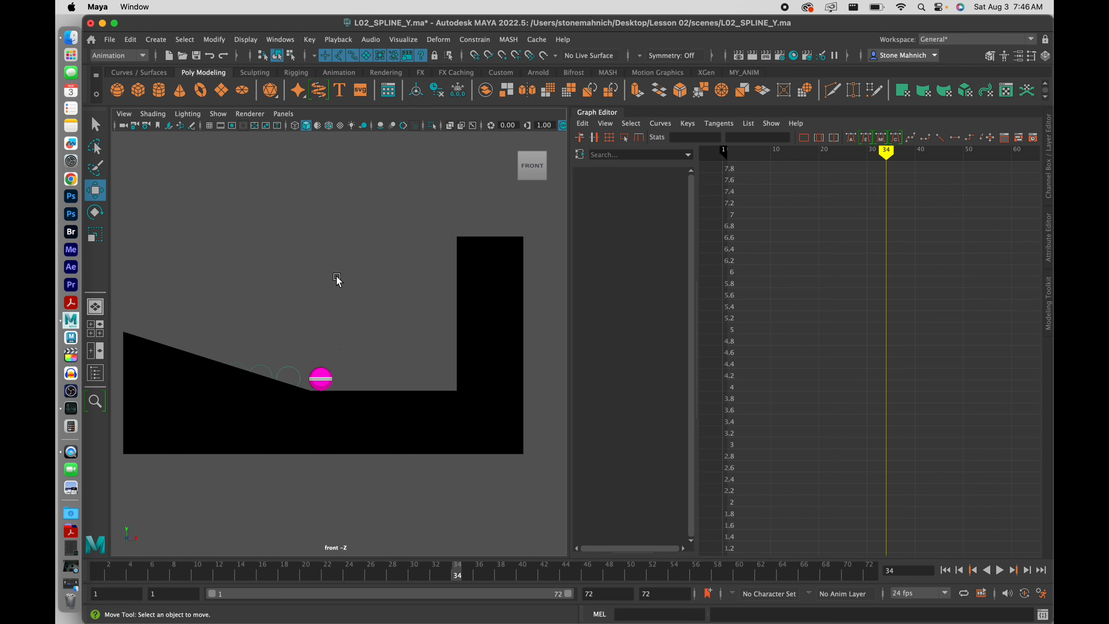
Review the roll, select the ball's control, and set the playback end frame to 34
left_click(1000, 570)
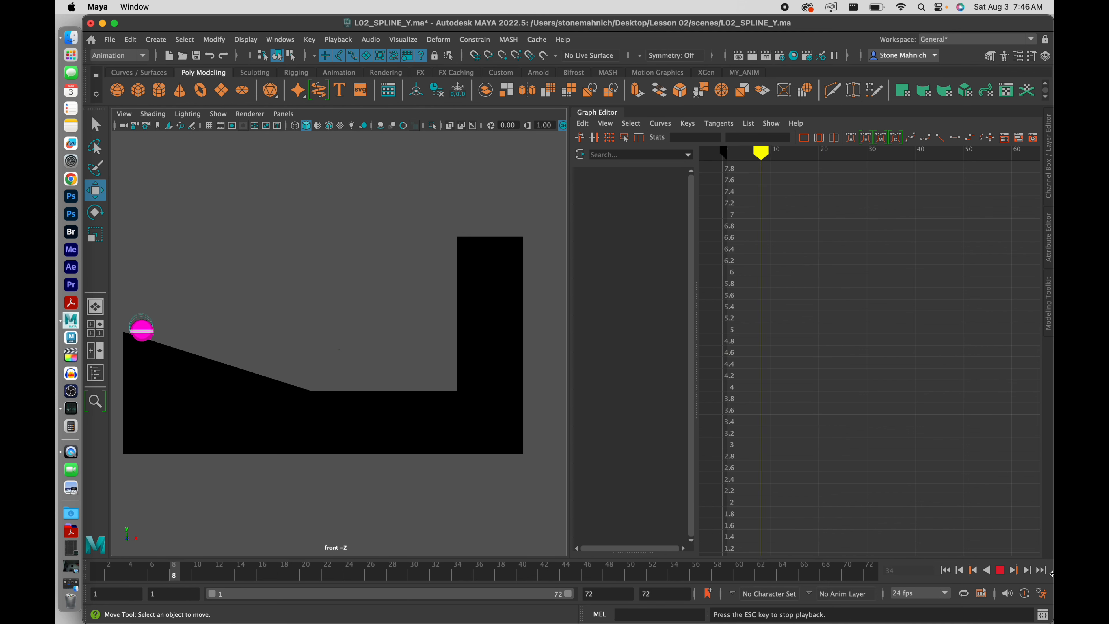
left_click(1003, 571)
left_click_drag(270, 309, 176, 391)
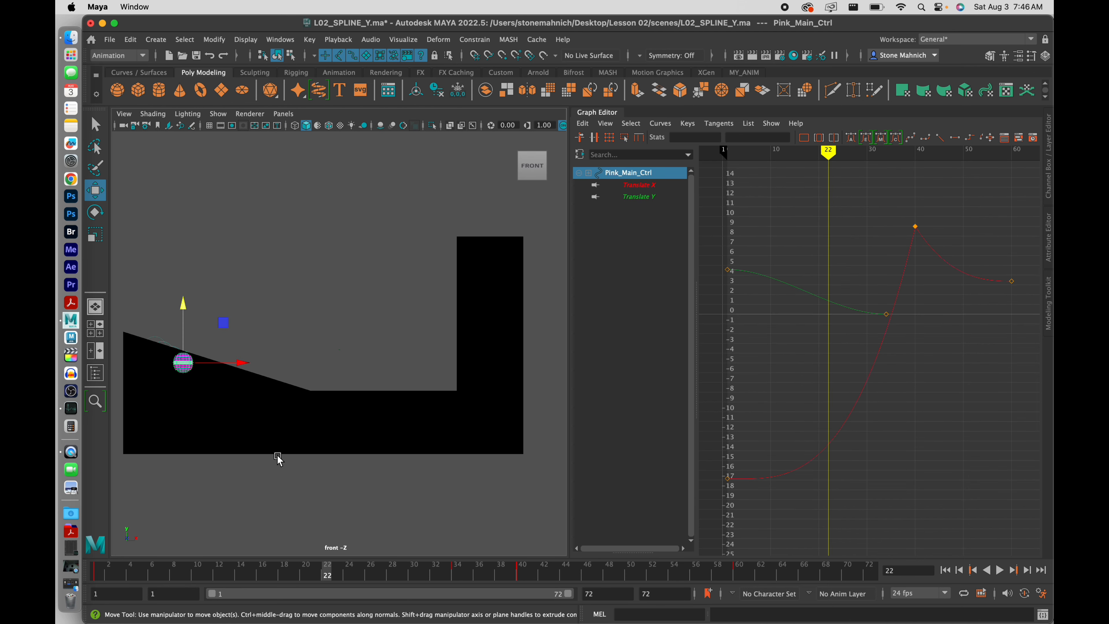
mouse_move(171, 562)
left_mouse_down()
mouse_move(111, 575)
mouse_move(520, 575)
mouse_move(131, 580)
mouse_move(394, 576)
mouse_move(77, 564)
mouse_move(458, 577)
left_mouse_up()
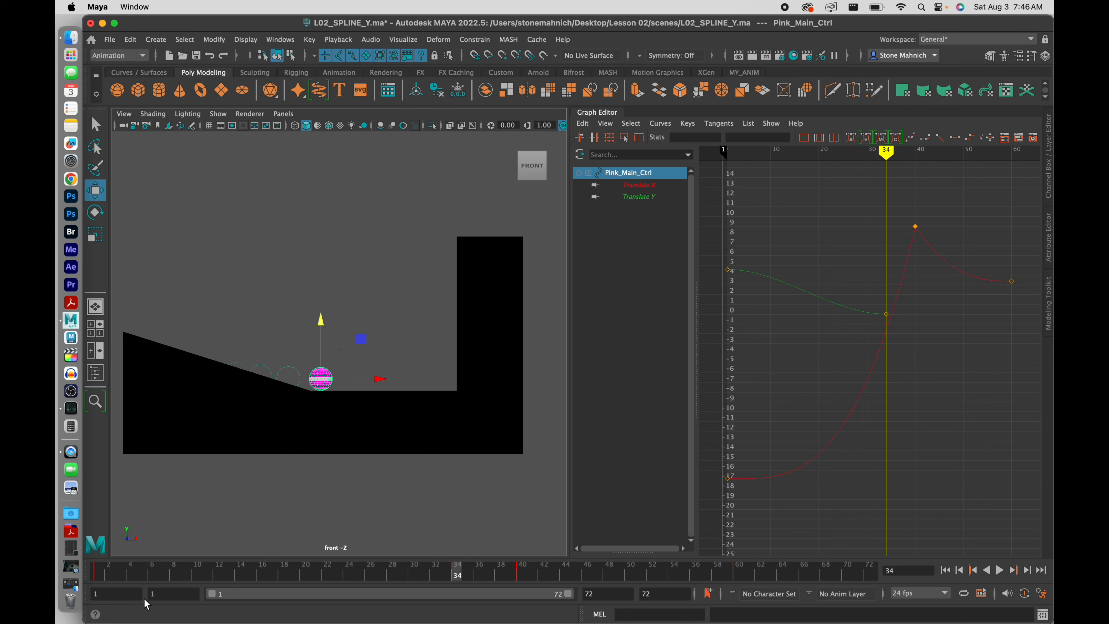
left_click(594, 597)
key("Return")
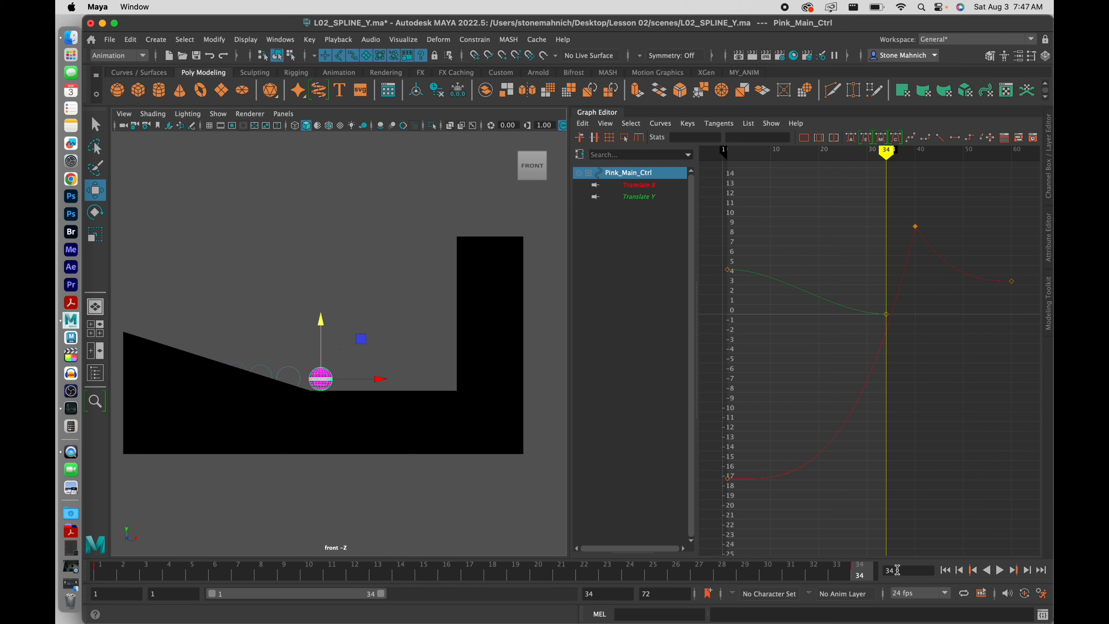
Play the shortened animation while framing the ball and ramp in the front view
left_click(1000, 571)
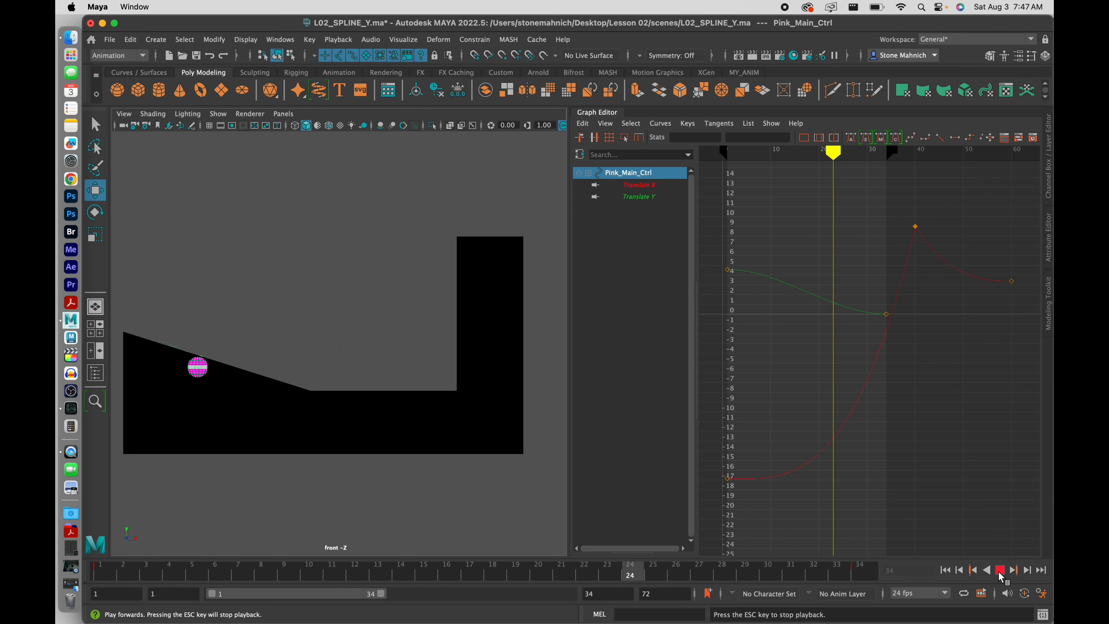
scroll(269, 380, "up", 3)
key("f")
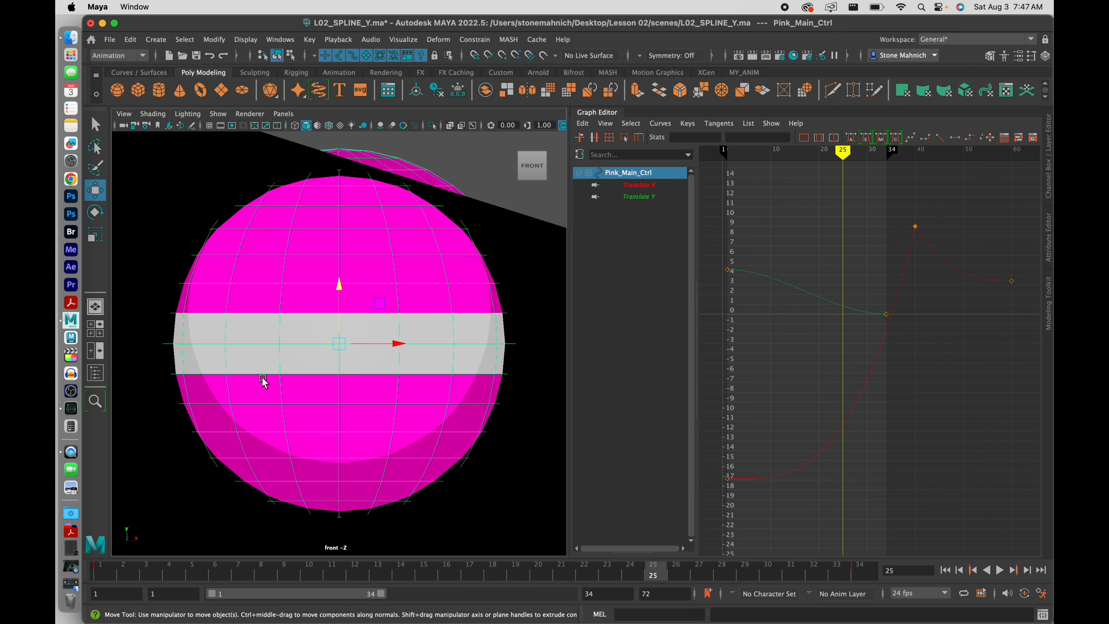
scroll(303, 370, "down", 5)
middle_click_drag(352, 371, 320, 414, "alt")
scroll(325, 375, "up", 2)
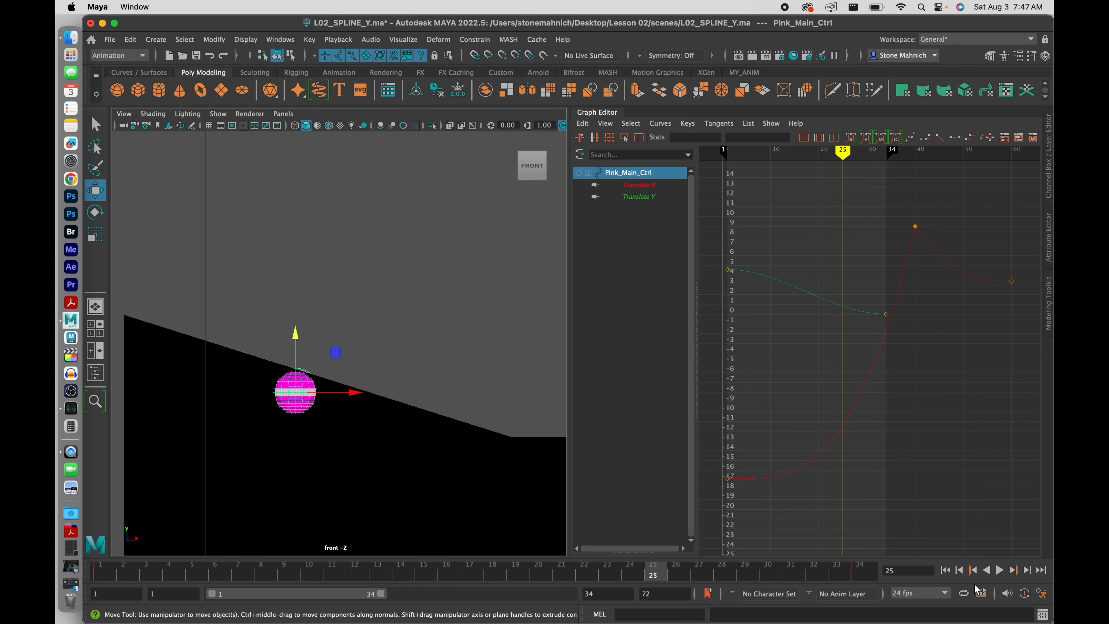
Replay and stop, show only the Translate Y curve, and restore the Notes folder window
left_click(1000, 570)
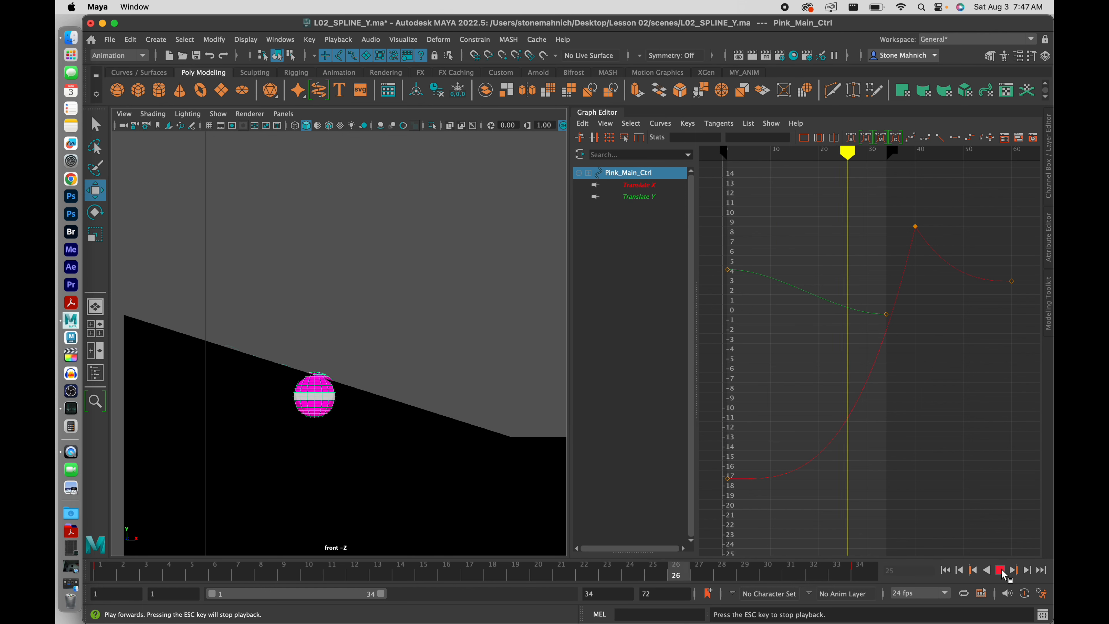
left_click(1002, 570)
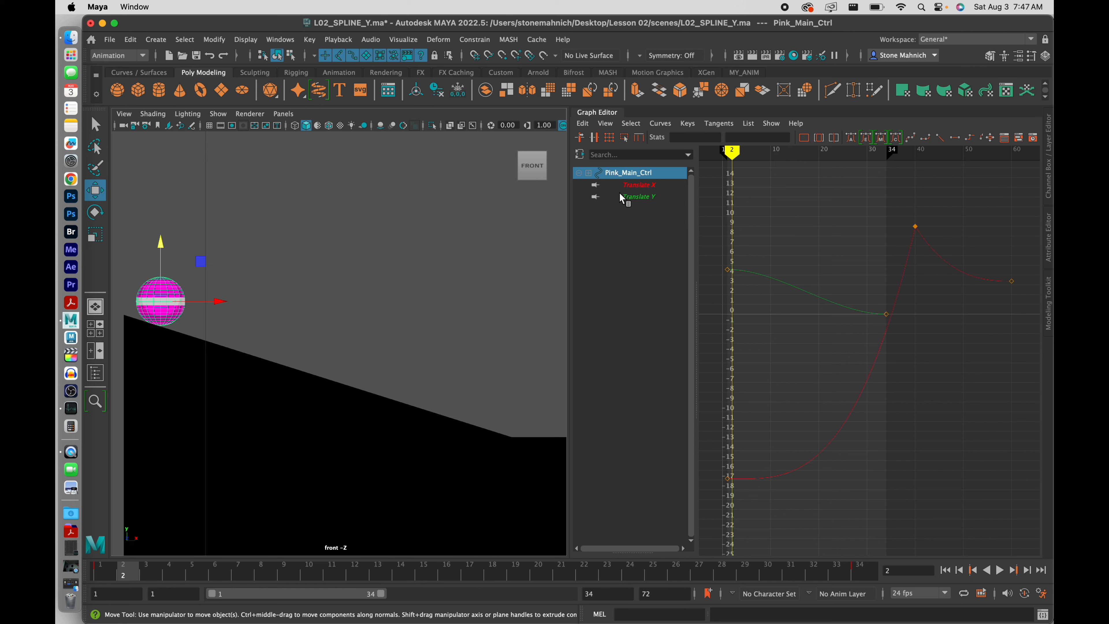
left_click(649, 197)
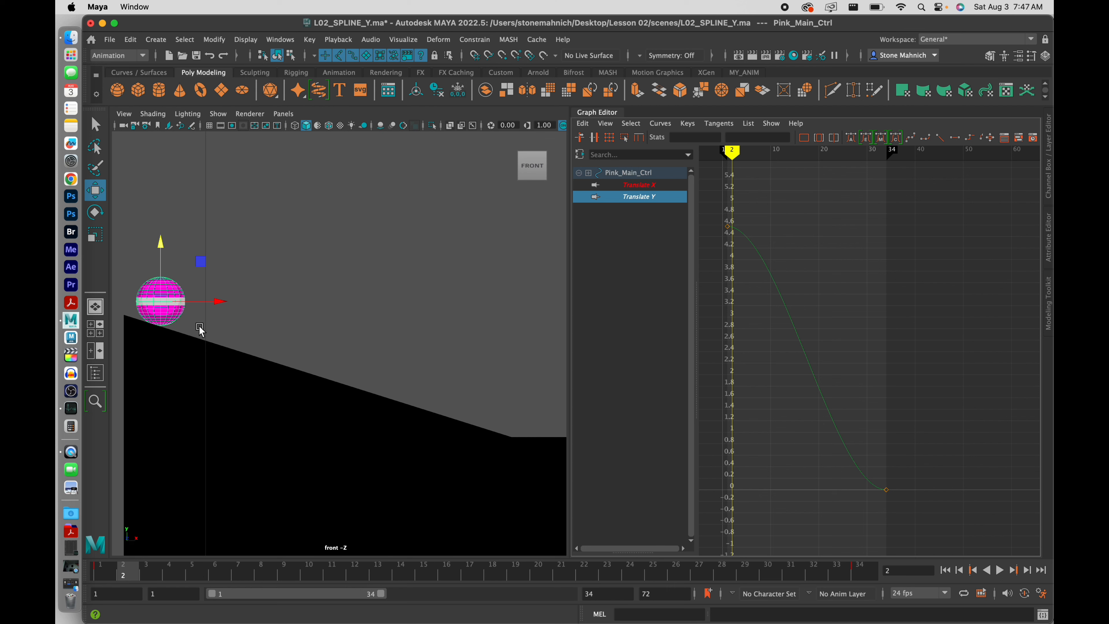
left_click(70, 587)
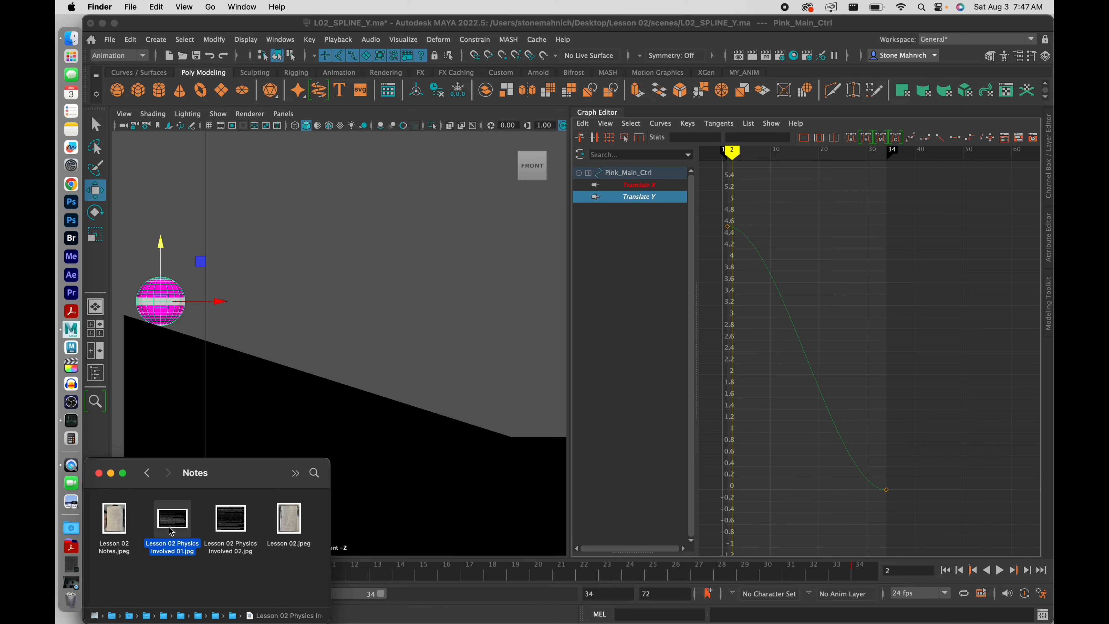
Preview Lesson 02 Physics Involved 01.jpg, close the preview, and minimize the Notes window
key("space")
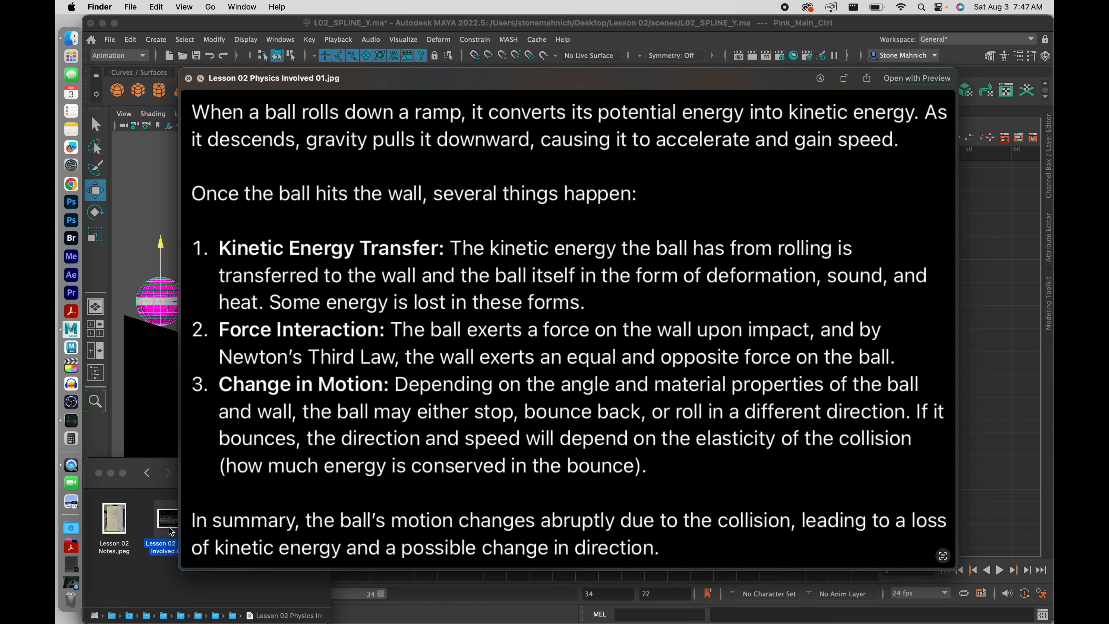
key("space")
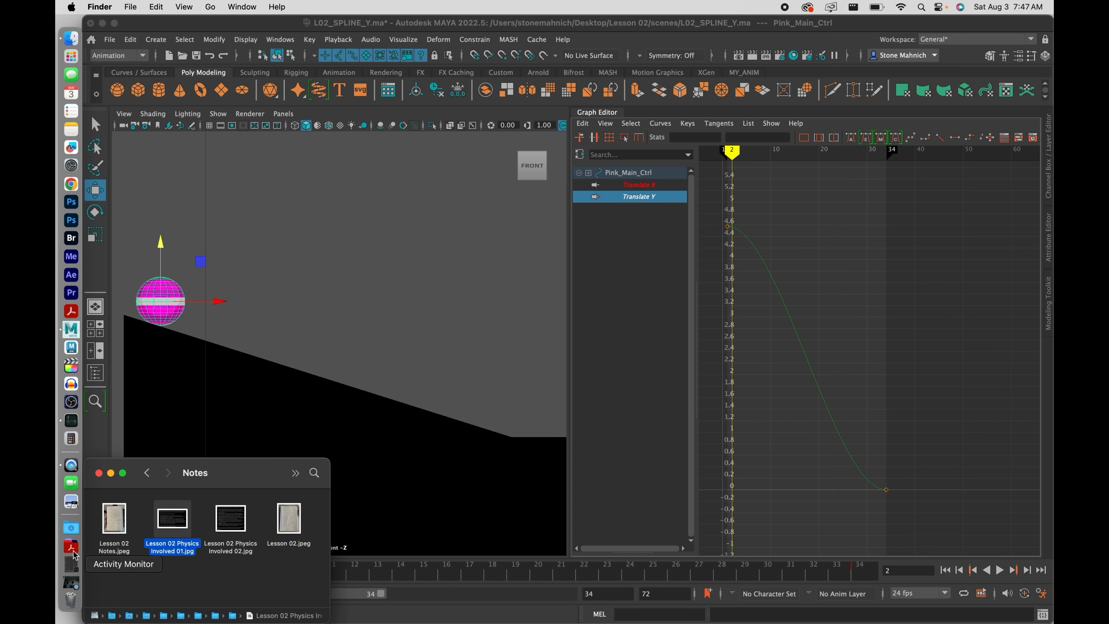
left_click(111, 473)
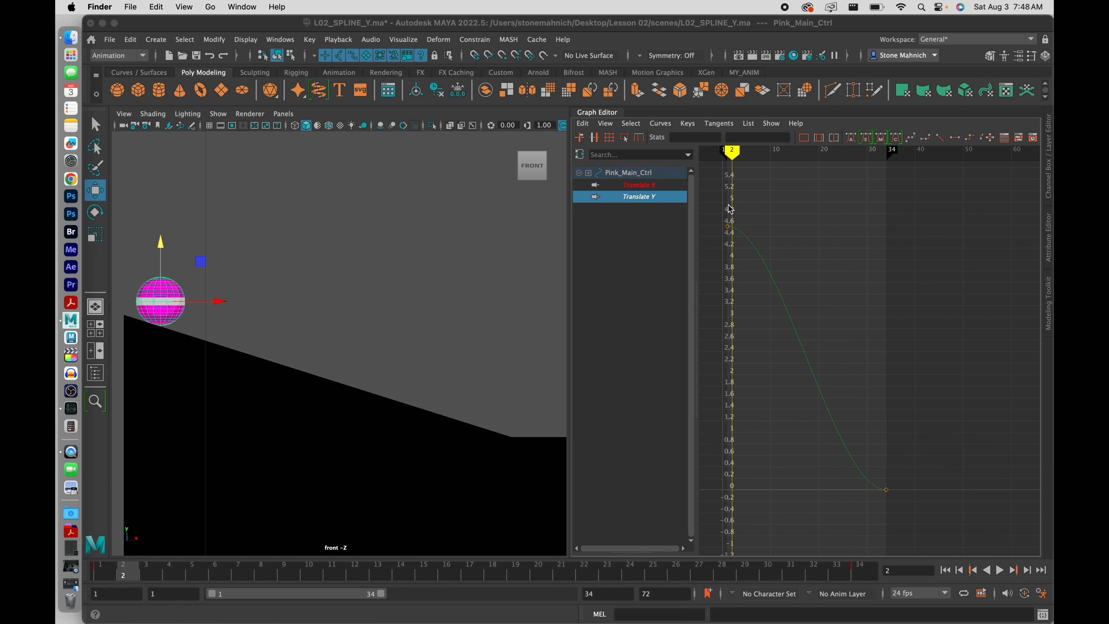
Fit the Translate Y curve and give the frame-1 key flat tangents
left_click(811, 285)
key("a")
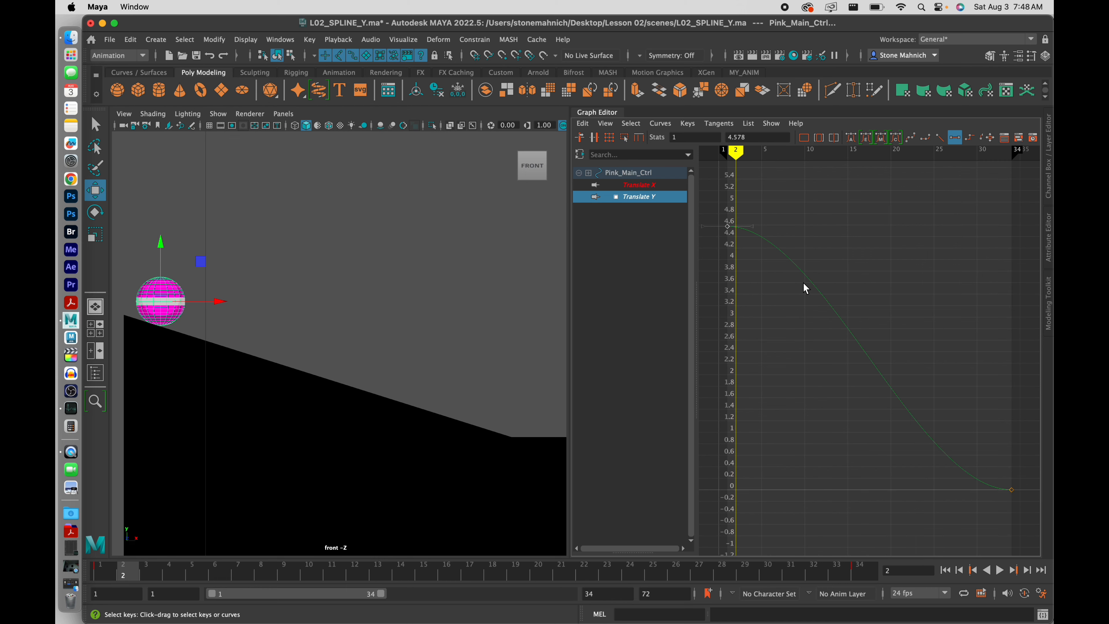
left_click(852, 254)
left_click_drag(793, 192, 693, 277)
left_click(855, 266)
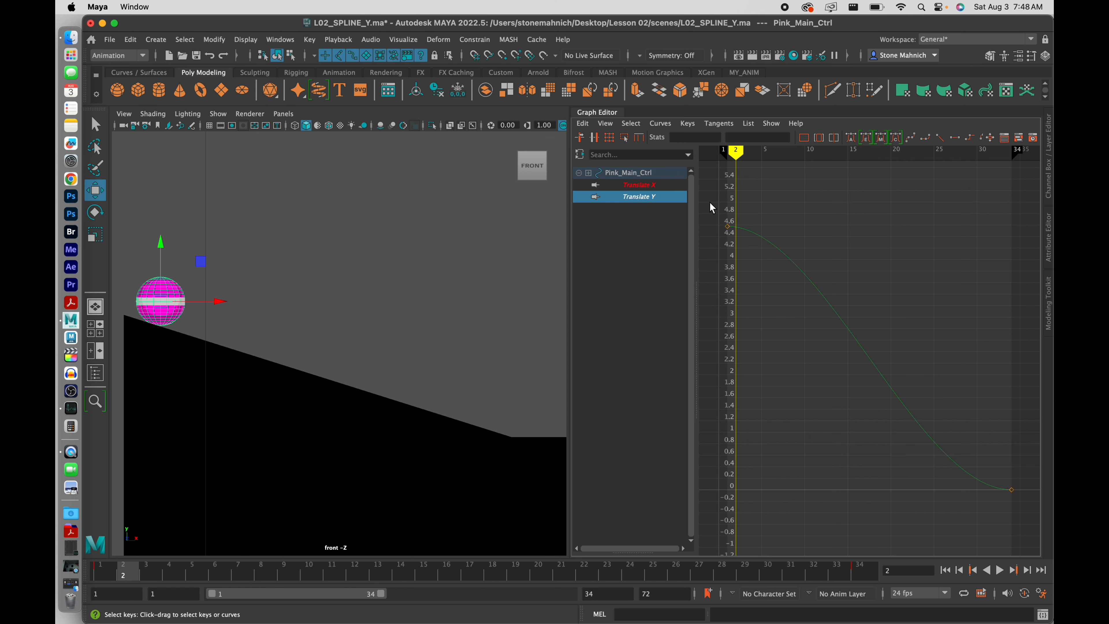
left_click_drag(712, 197, 798, 290)
left_click(949, 140)
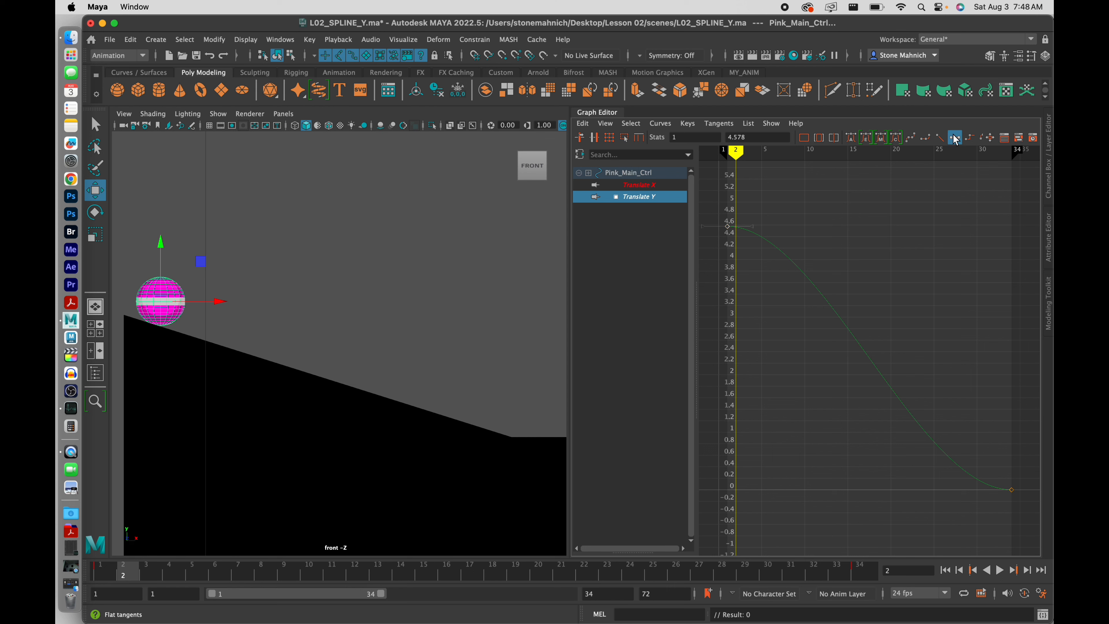
Steepen the curve's approach into the frame-34 key and play the fall back
left_click_drag(943, 515, 1048, 474)
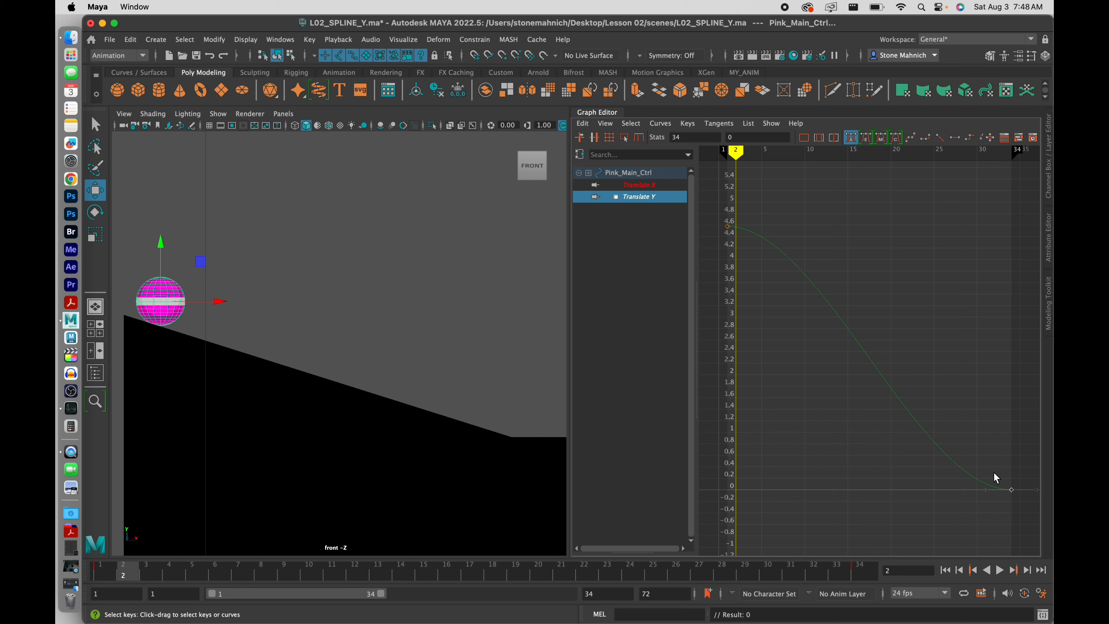
left_click_drag(986, 490, 995, 444)
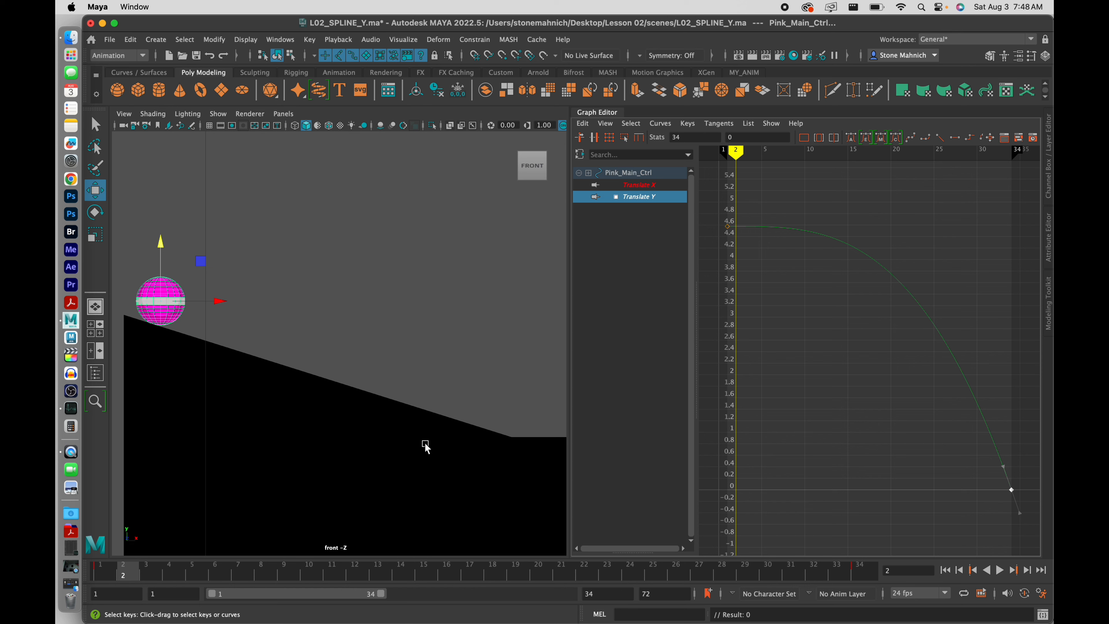
left_click(1000, 570)
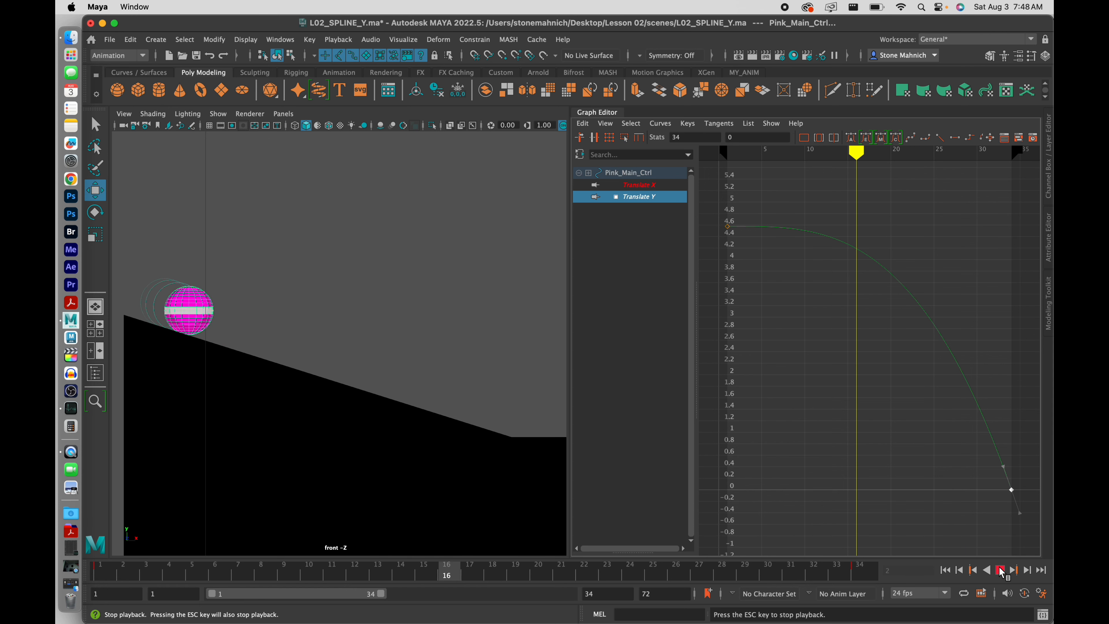
left_click(1001, 571)
left_click_drag(344, 578, 609, 604)
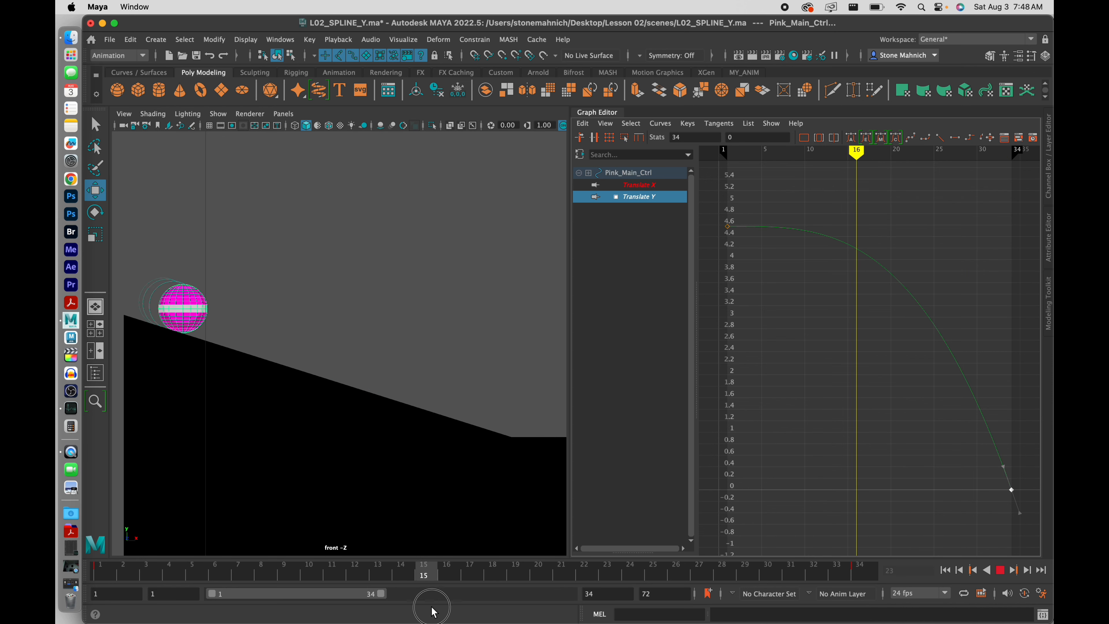
left_click_drag(854, 620, 676, 609)
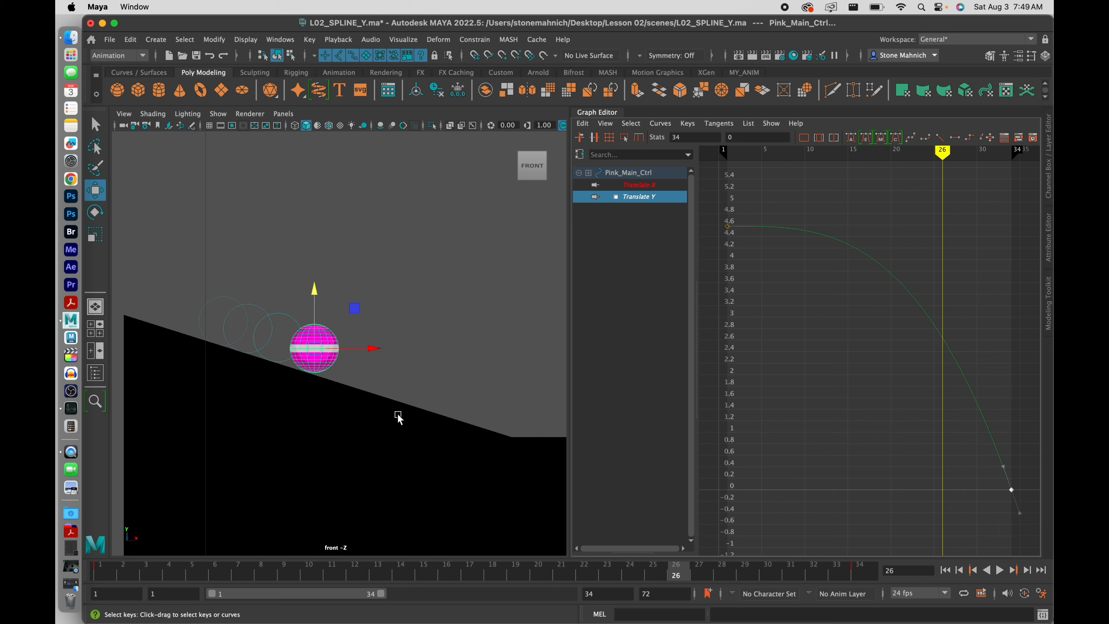
left_click_drag(584, 580, 790, 580)
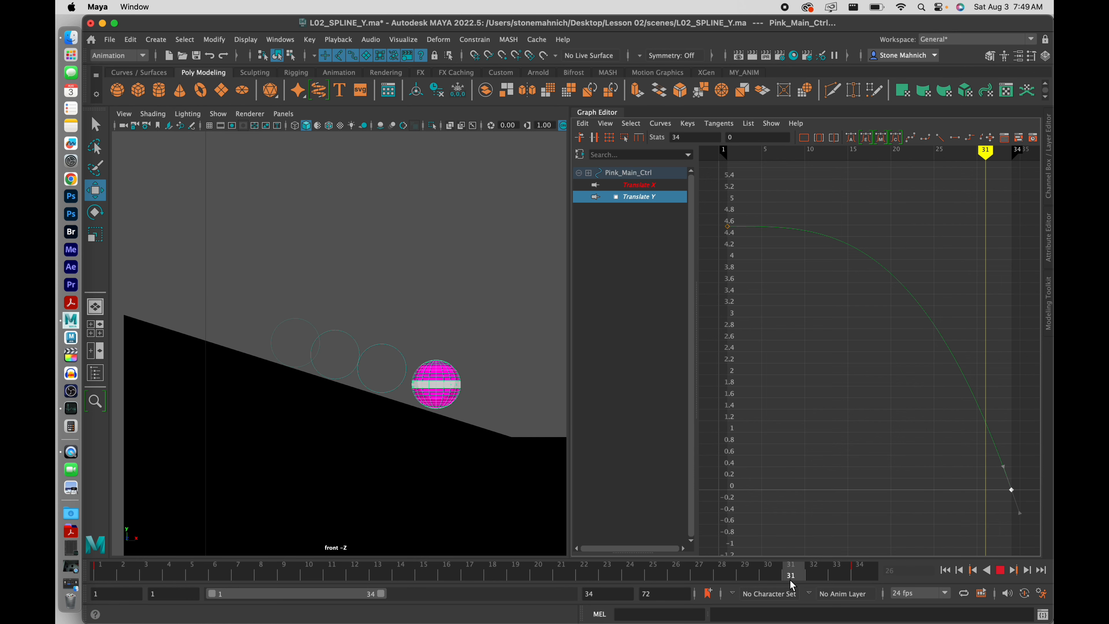
key("f")
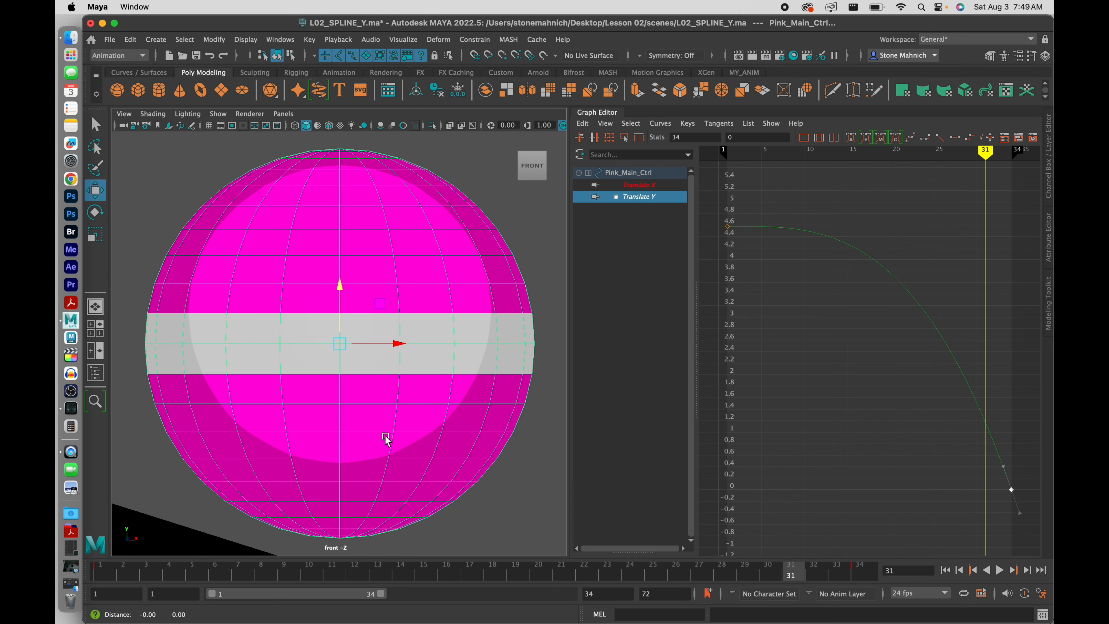
scroll(446, 322, "down", 5)
scroll(397, 348, "down", 5)
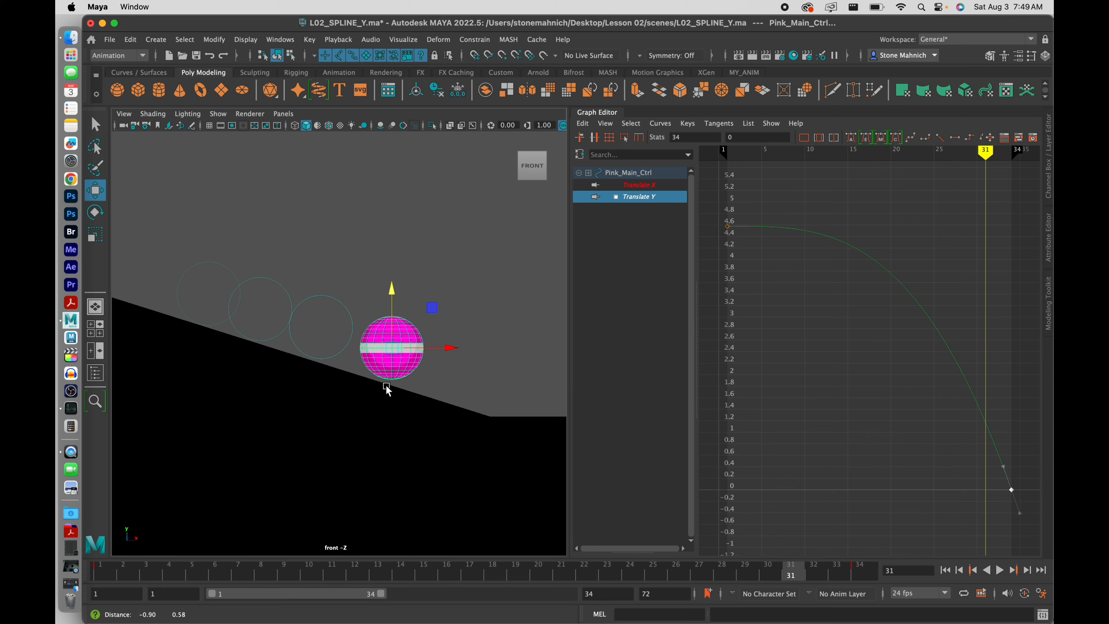
mouse_move(391, 387)
middle_mouse_down("alt")
mouse_move(413, 411)
mouse_move(402, 383)
middle_mouse_up("alt")
scroll(412, 406, "up", 1)
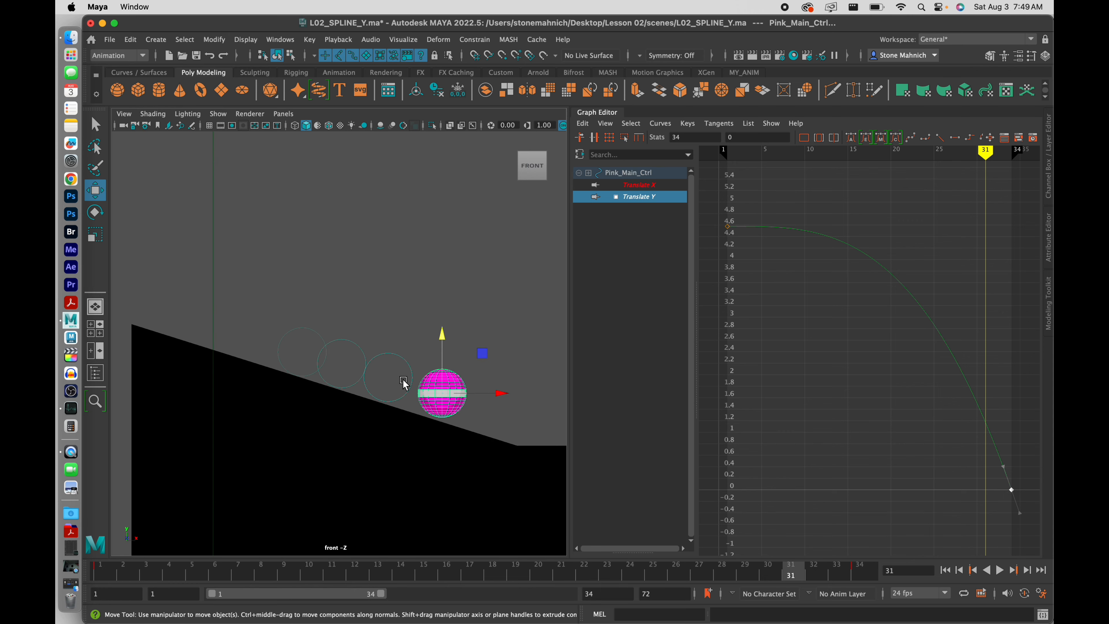
left_click_drag(456, 571, 538, 570)
Set pre-and-post ghosting for the ball in the Ghosting Editor, scrub to check, then close it
left_click(403, 39)
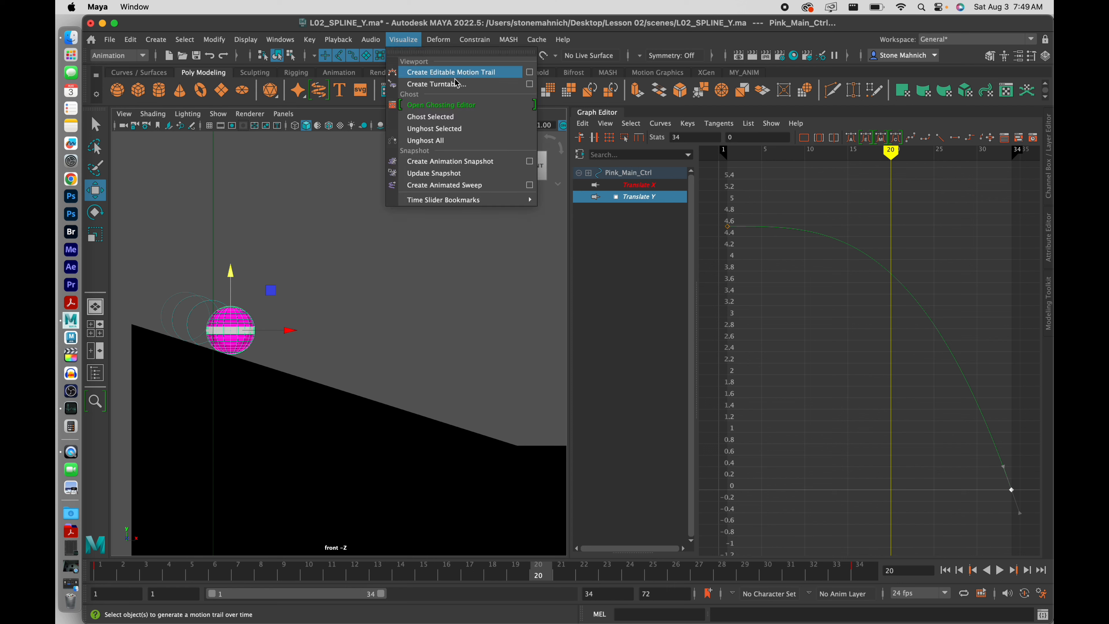
left_click(456, 108)
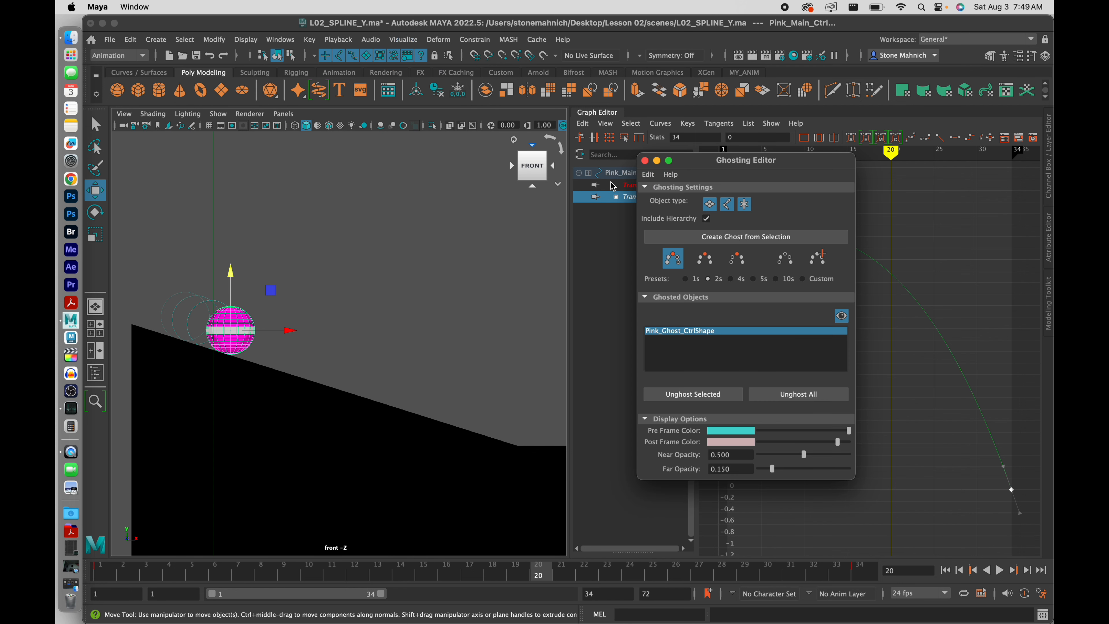
left_click(706, 260)
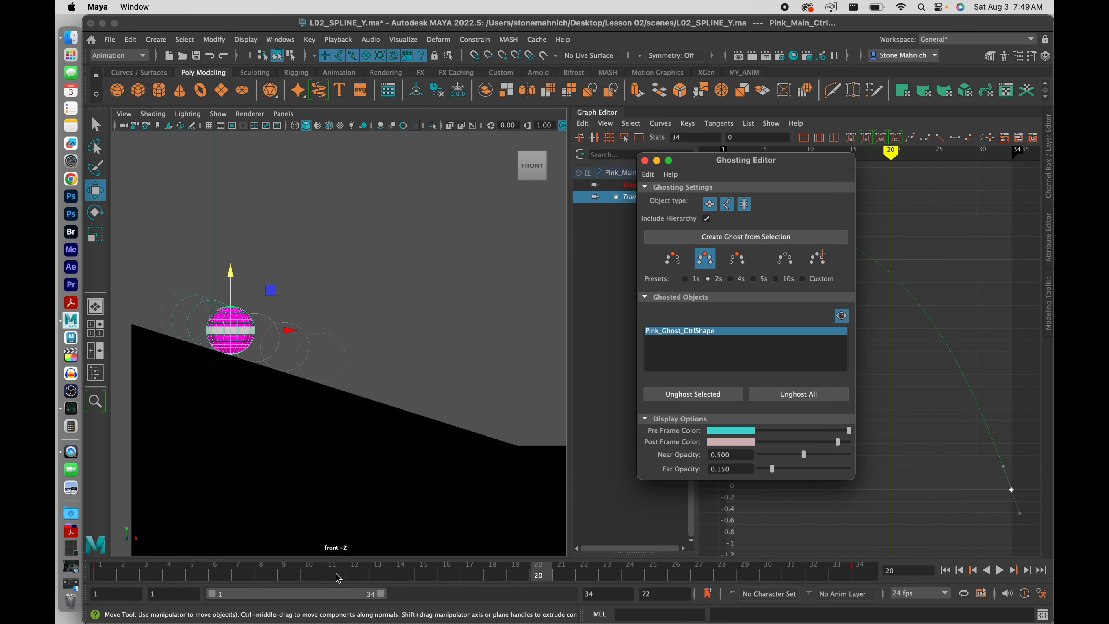
left_click_drag(335, 574, 675, 598)
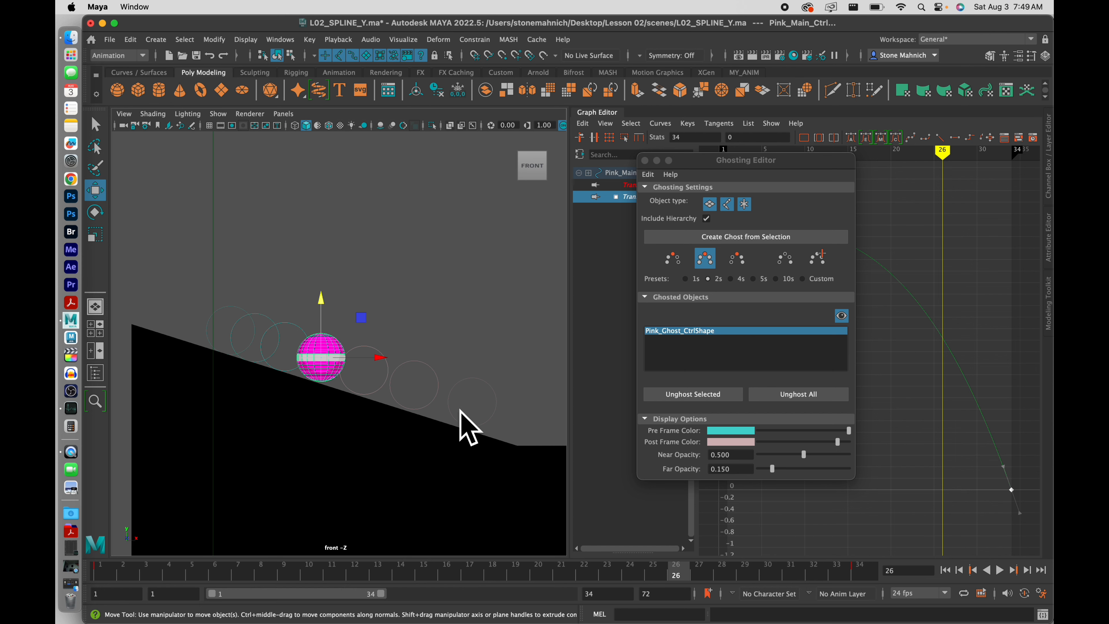
left_click(645, 161)
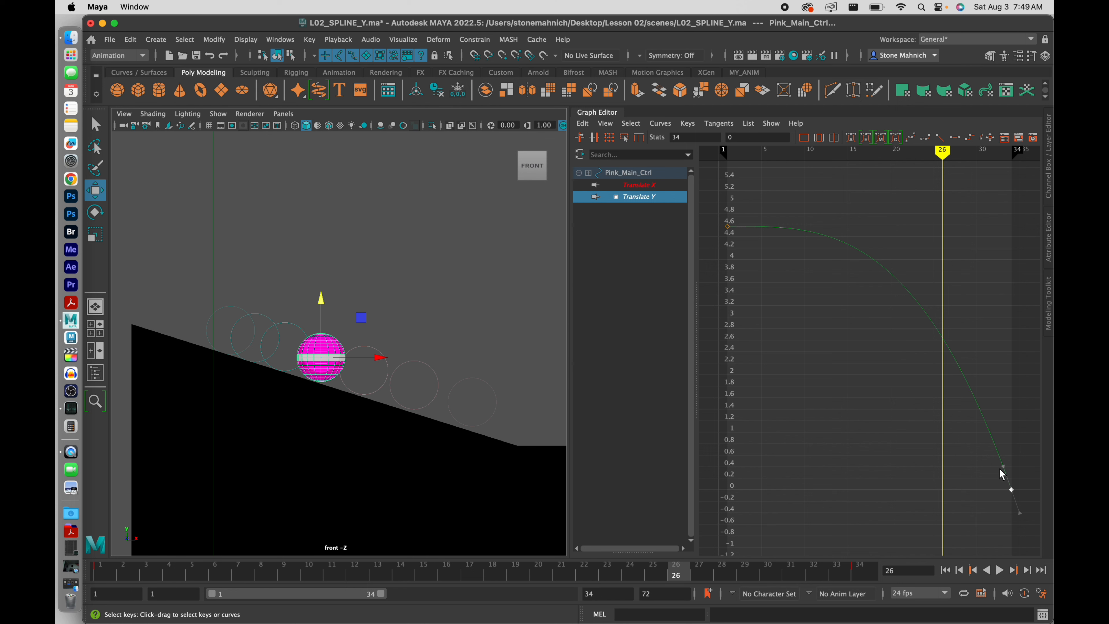
Select the frame-34 key's incoming tangent handle and nudge it slightly
left_click_drag(1012, 455, 953, 486)
middle_click_drag(1004, 466, 1004, 467)
middle_click_drag(1003, 467, 1003, 467)
Center the frame-34 key, drag its tangent to steepen the drop, then deselect the keys
middle_click_drag(973, 468, 907, 435, "alt")
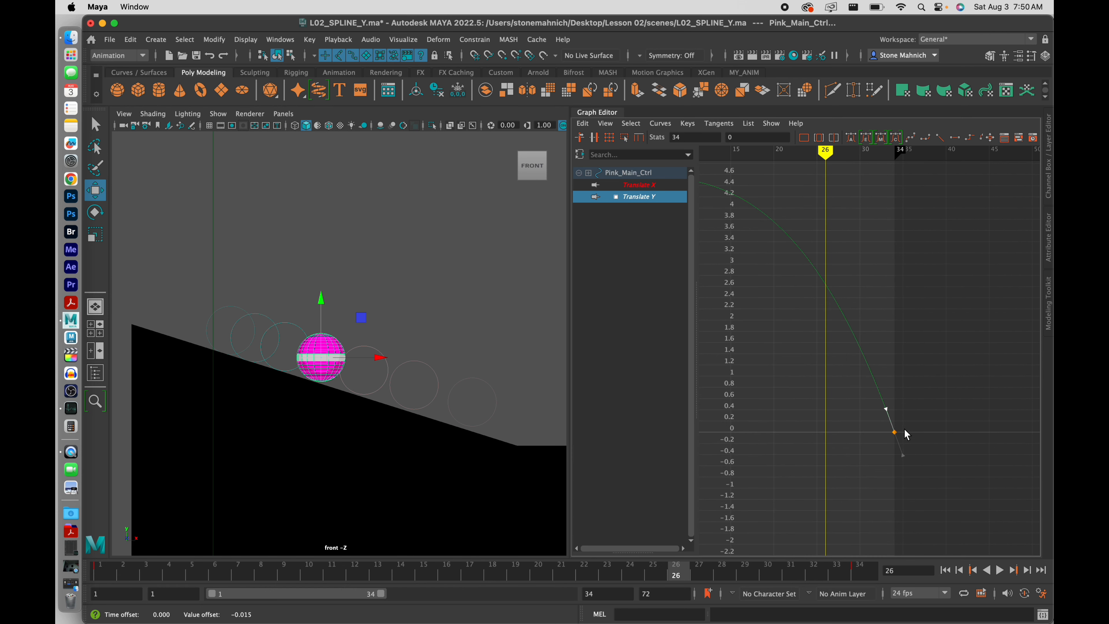
scroll(907, 437, "up", 15)
scroll(889, 437, "down", 5)
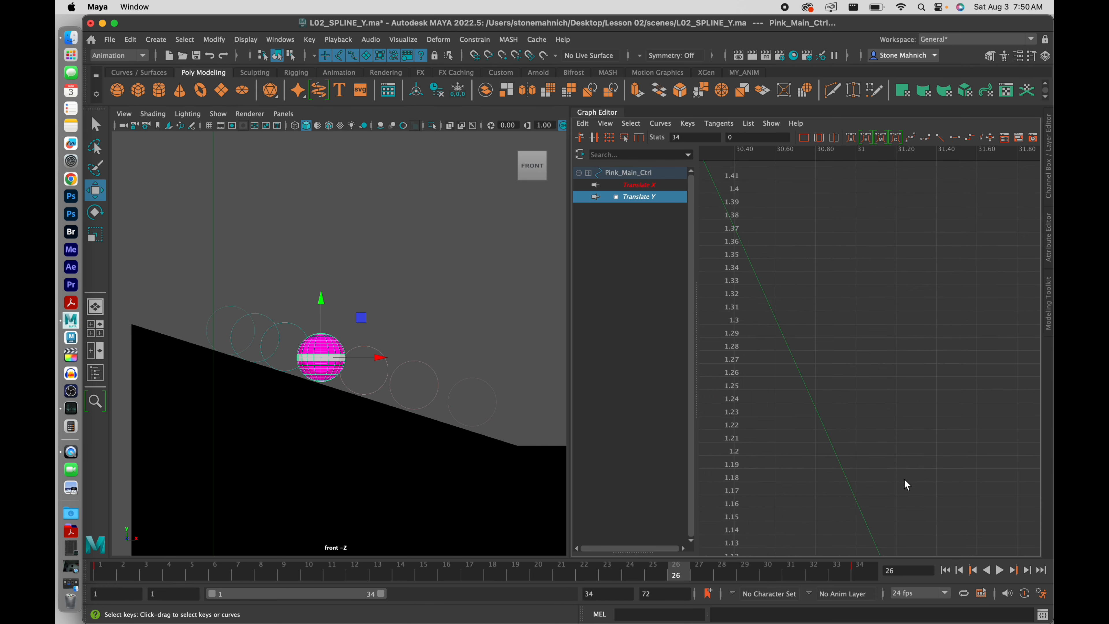
middle_click_drag(907, 485, 830, 244, "alt")
middle_click_drag(921, 432, 865, 271, "alt")
middle_click_drag(881, 444, 825, 262, "alt")
middle_click_drag(892, 471, 860, 433, "alt")
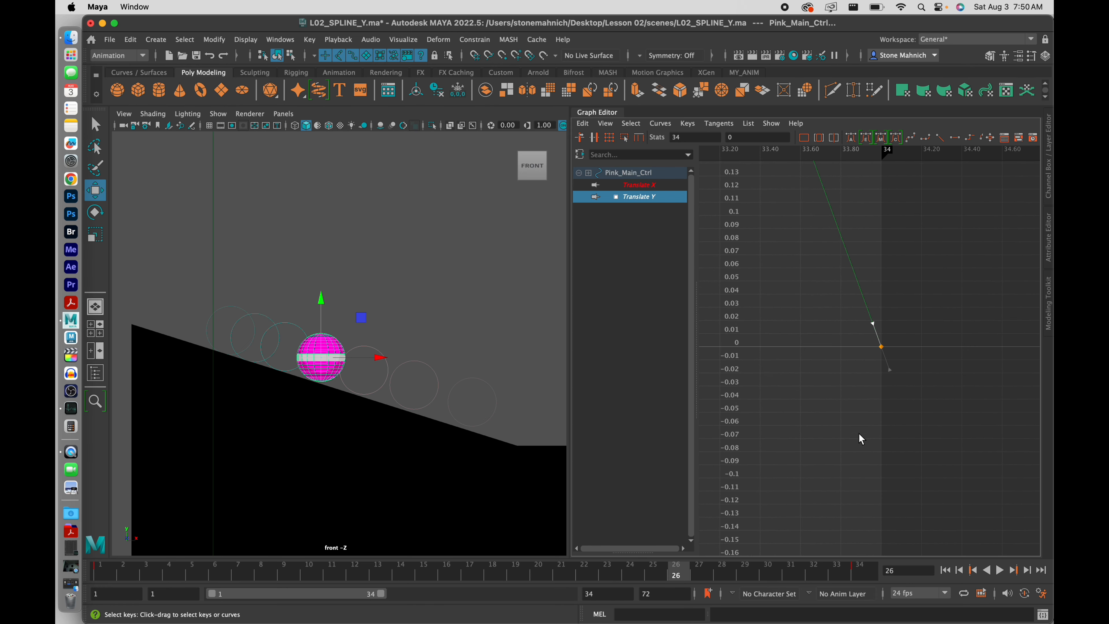
middle_click_drag(900, 335, 920, 374, "alt")
scroll(914, 367, "up", 5)
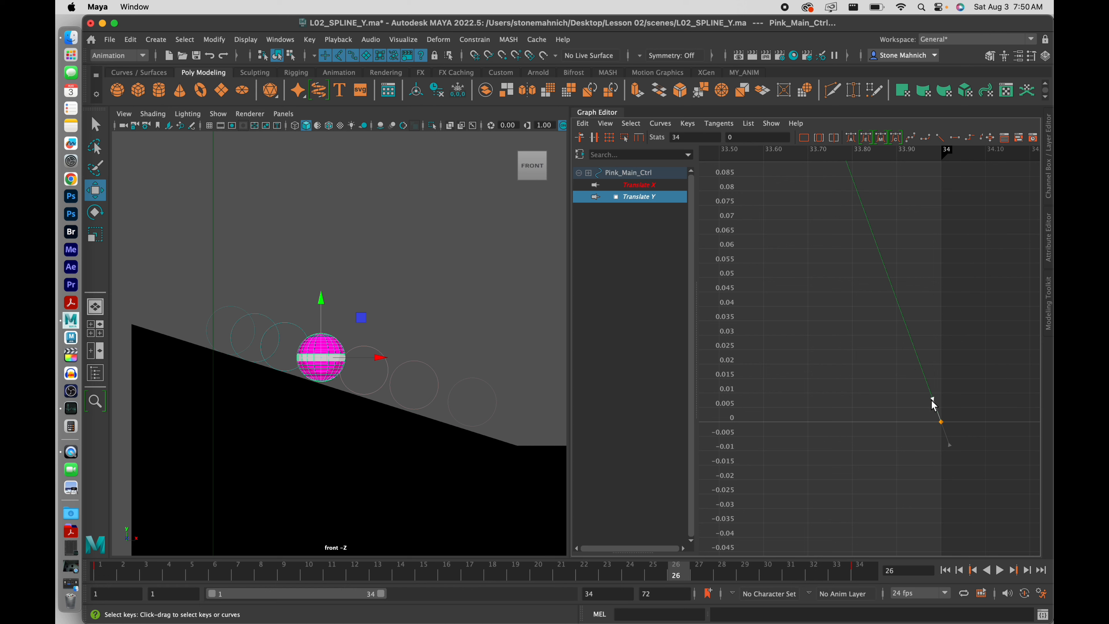
mouse_move(932, 400)
left_mouse_down()
mouse_move(936, 389)
mouse_move(920, 390)
mouse_move(915, 410)
left_mouse_up()
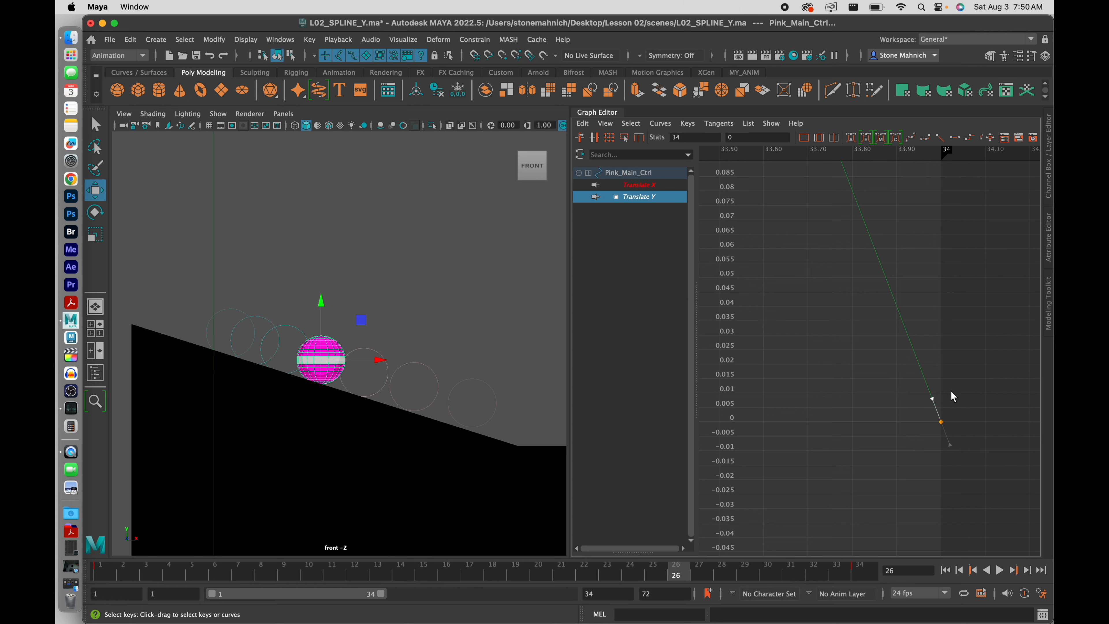
left_click(867, 371)
Select both Translate Y keys and break their tangents
key("a")
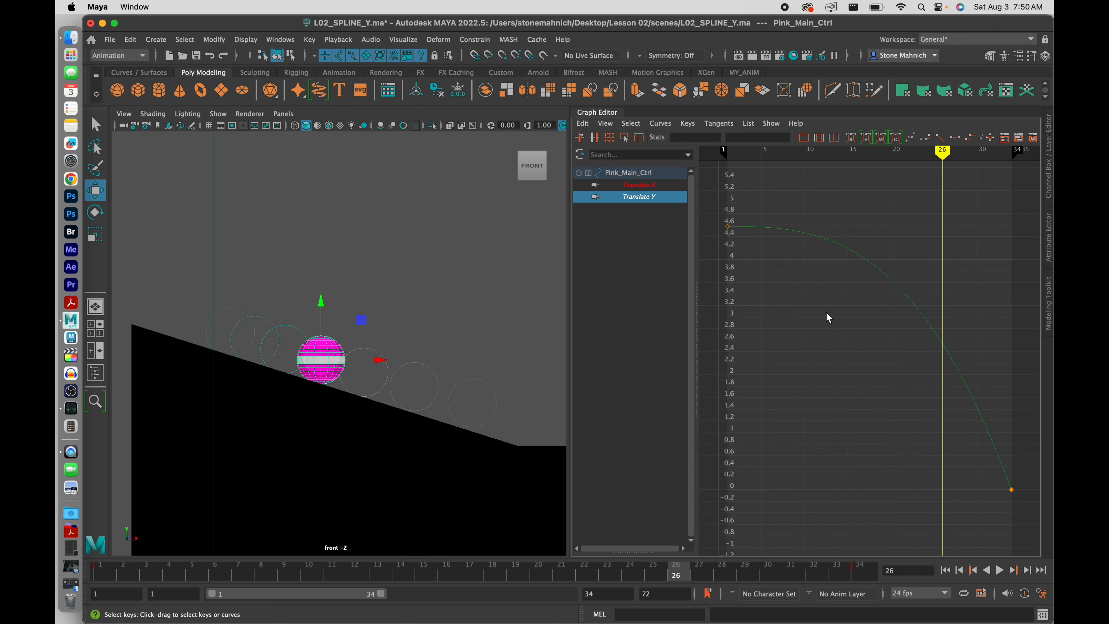
left_click_drag(725, 199, 1048, 542)
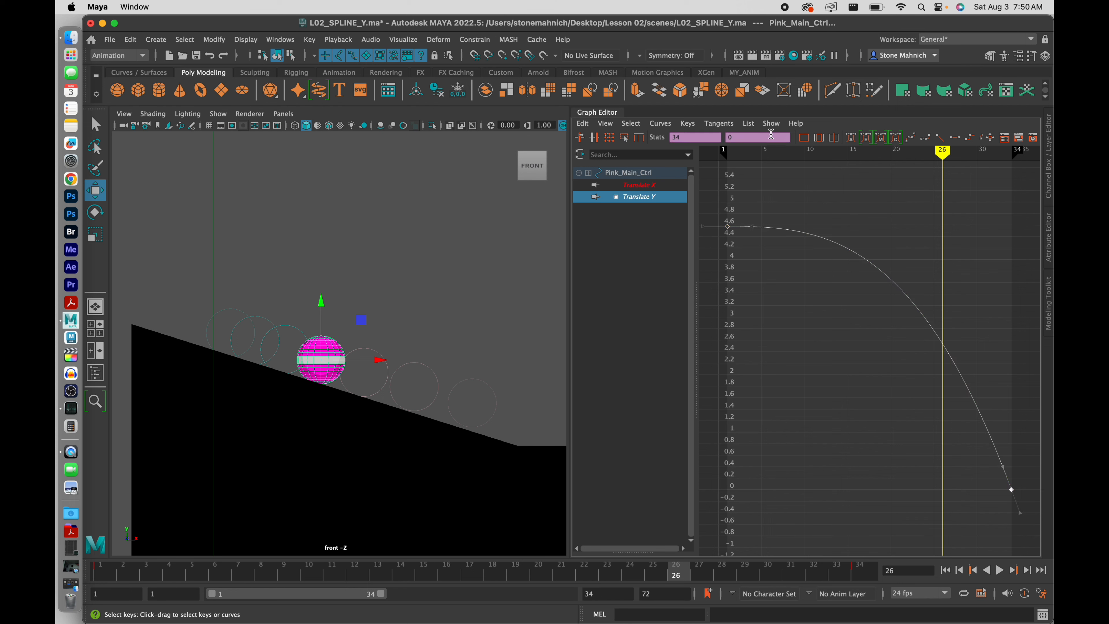
left_click(732, 125)
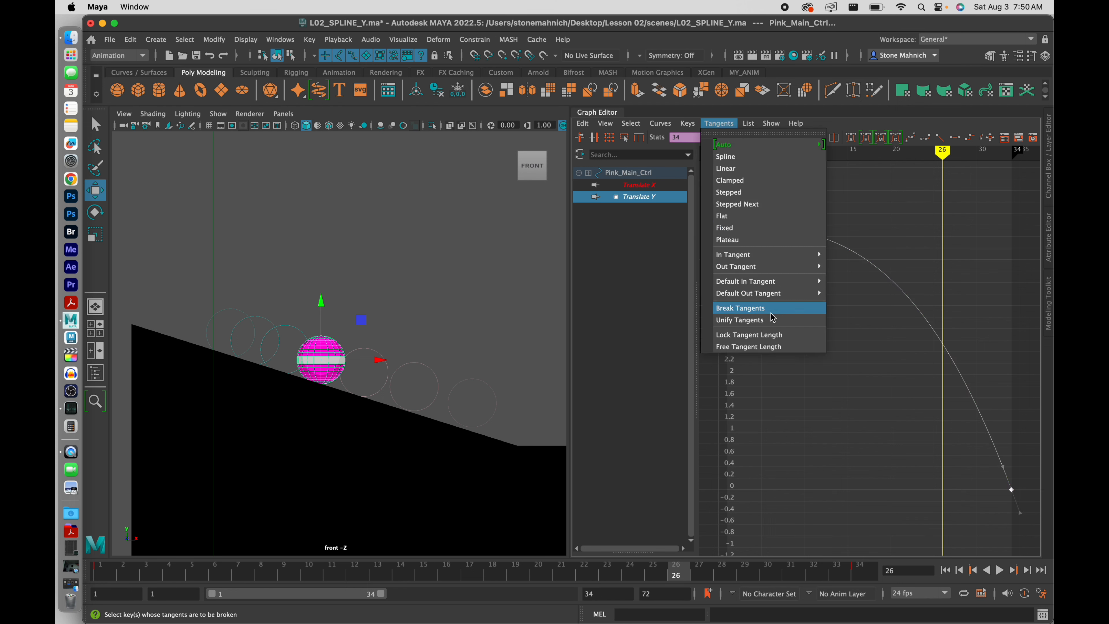
left_click(749, 309)
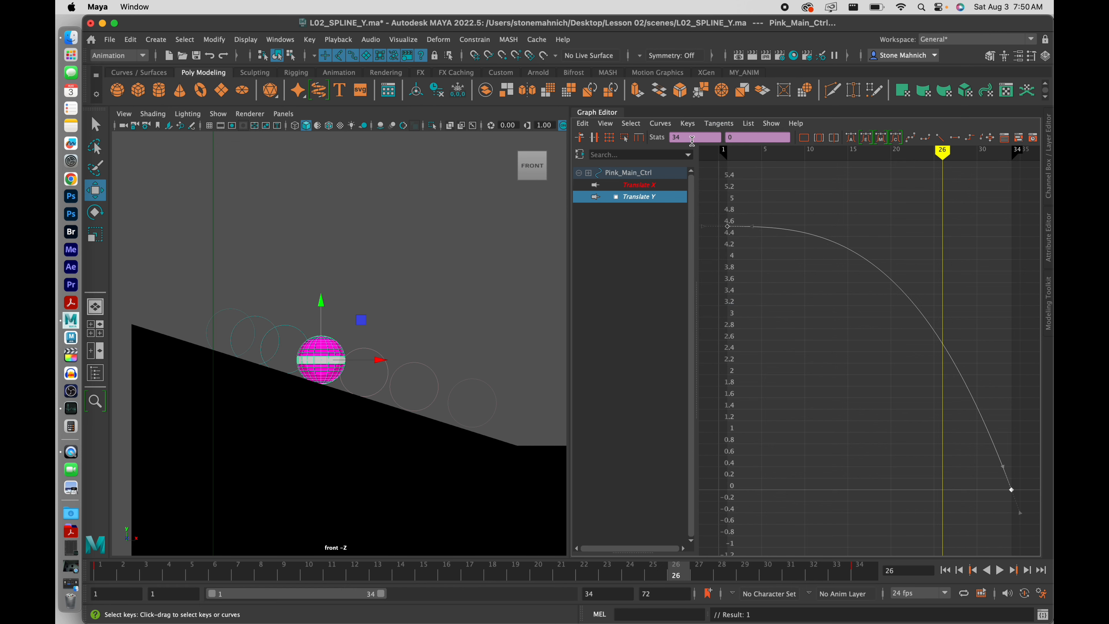
Switch the curve to weighted tangents and drag the frame-1 tangent right for a longer ease-out
left_click(683, 124)
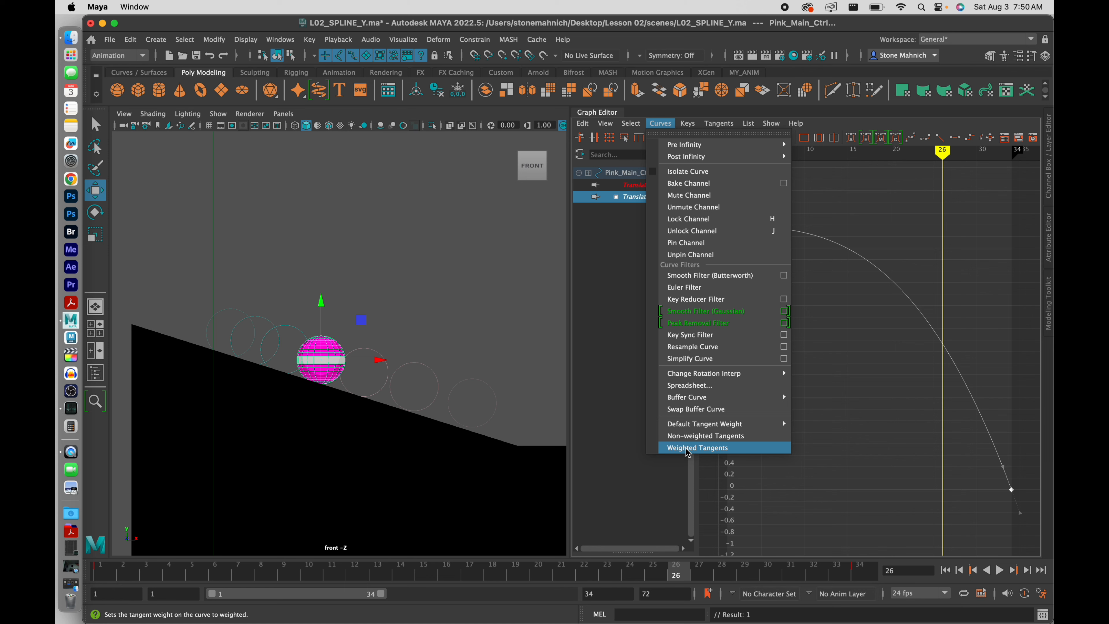
left_click(697, 448)
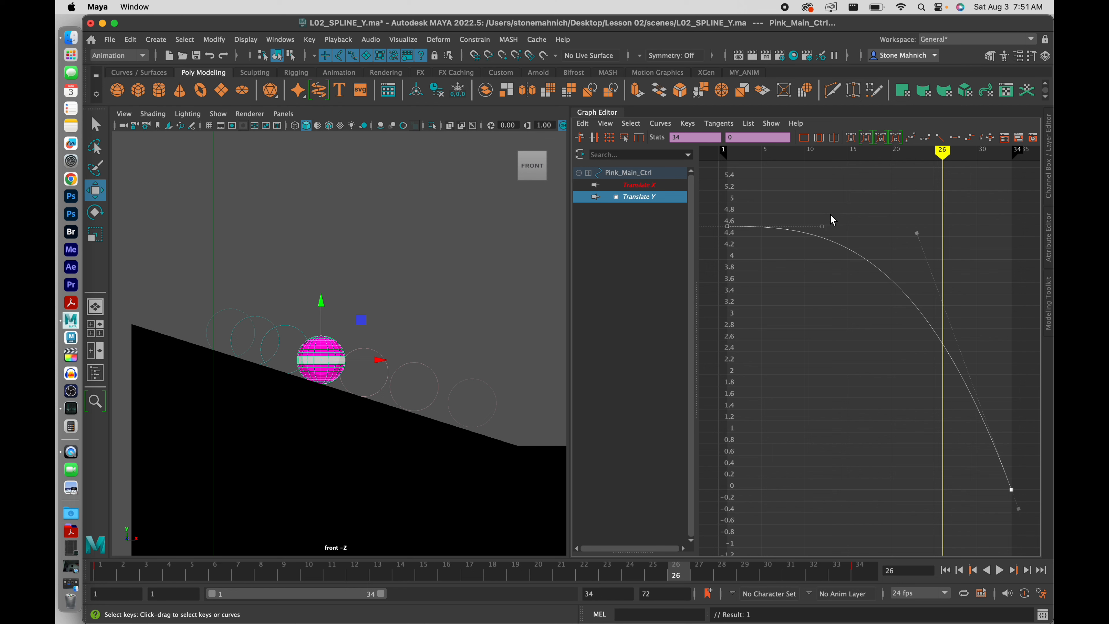
left_click_drag(817, 226, 818, 228)
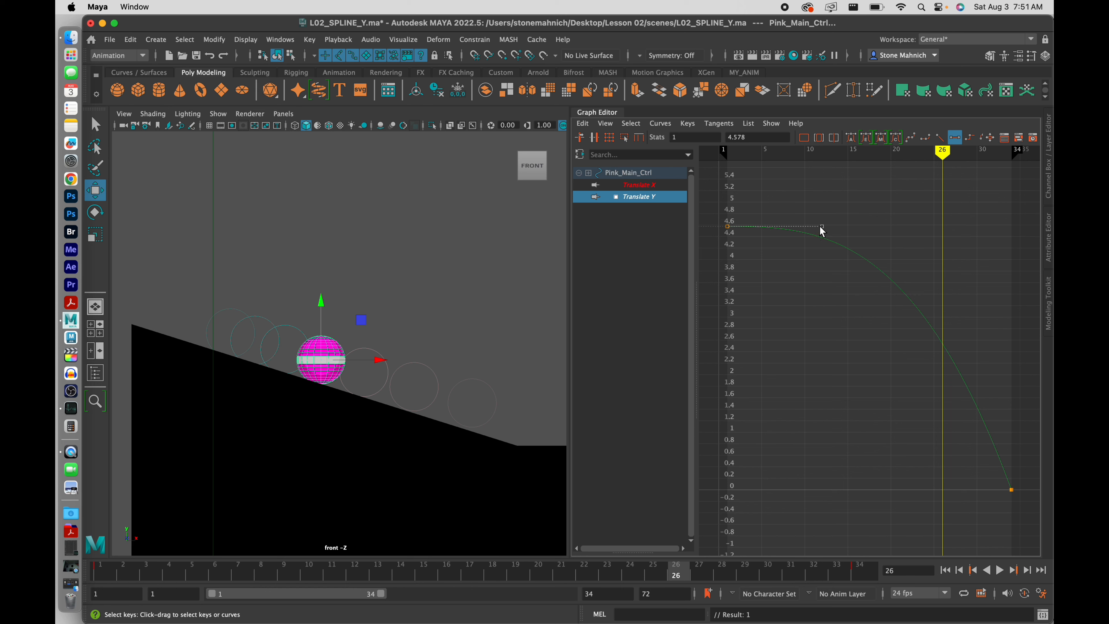
left_click_drag(823, 229, 846, 251)
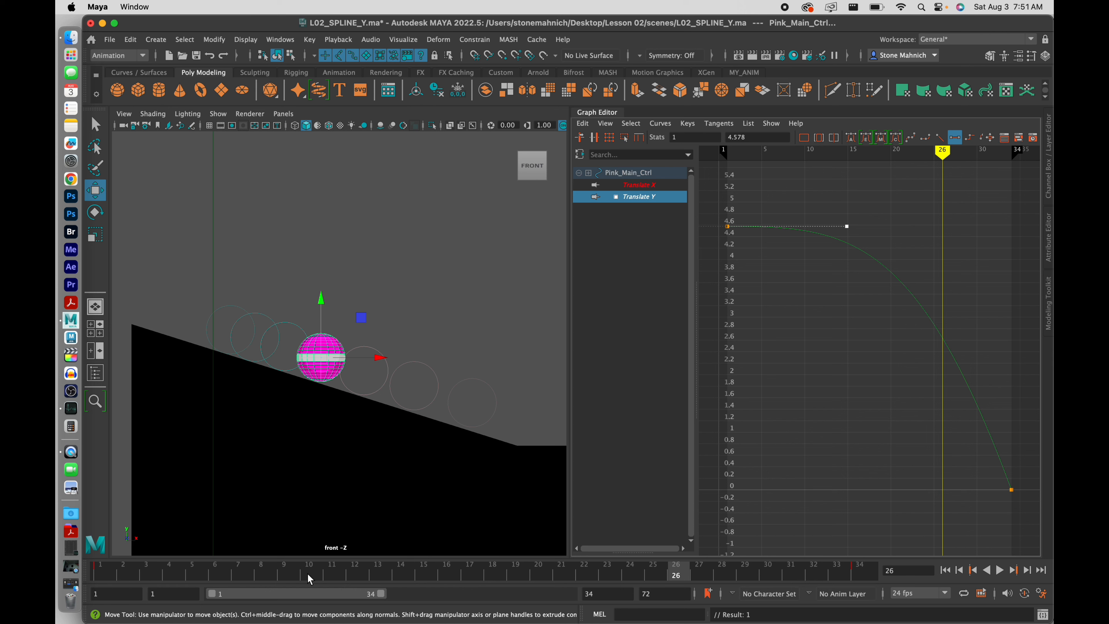
left_click_drag(318, 574, 585, 574)
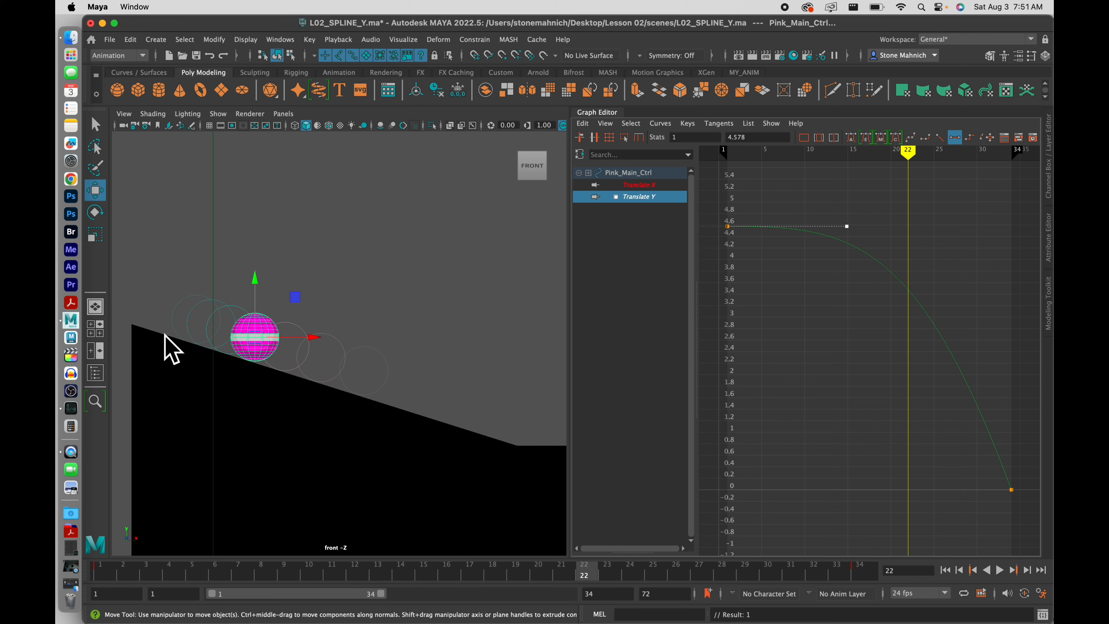
key("alt+v")
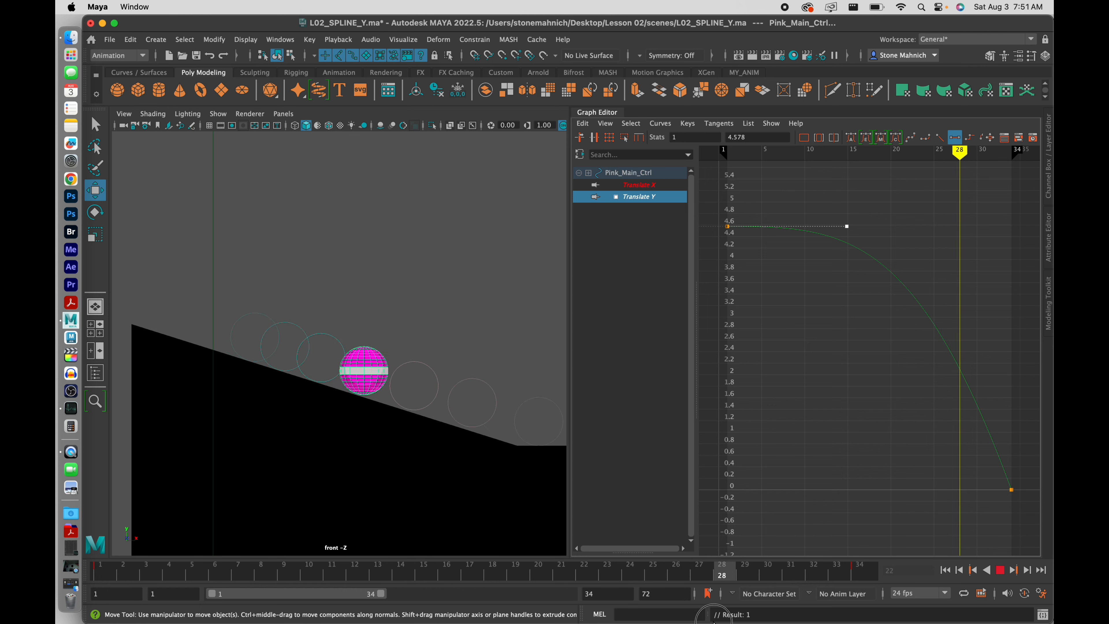
key("alt+v")
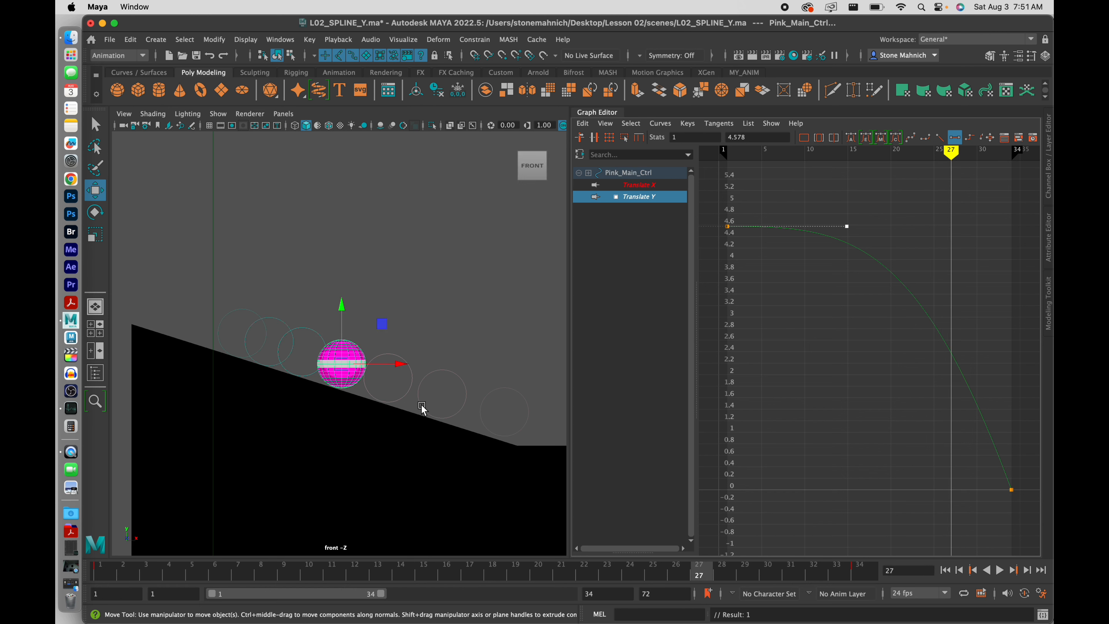
left_click_drag(993, 516, 1015, 481)
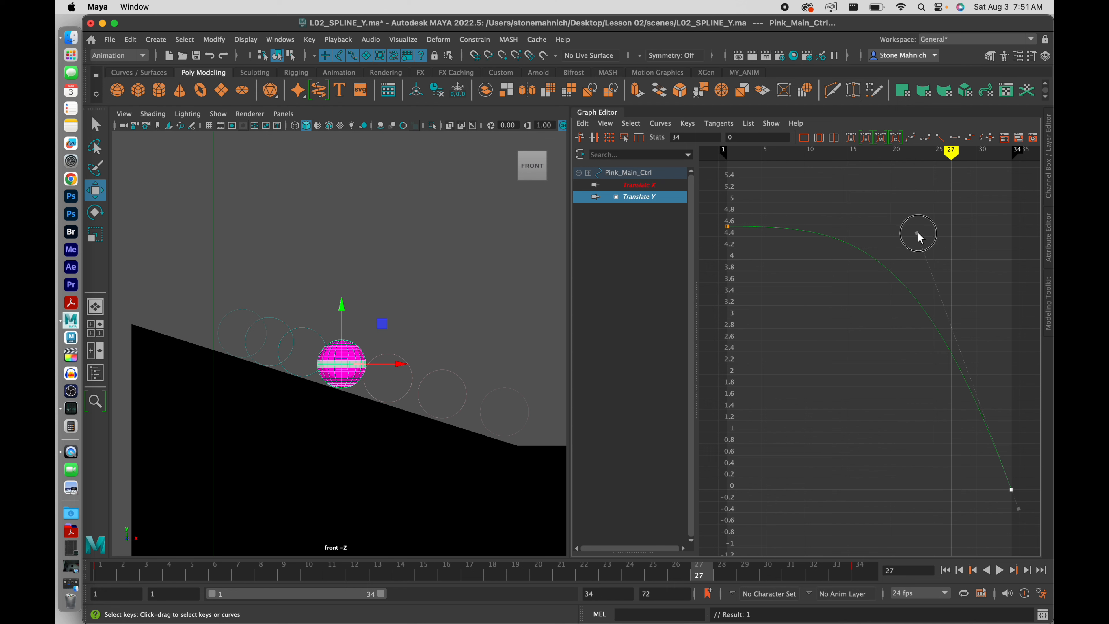
Reshape the frame-34 key's incoming tangent, undoing one attempt and pulling it down along the curve
left_click(917, 234)
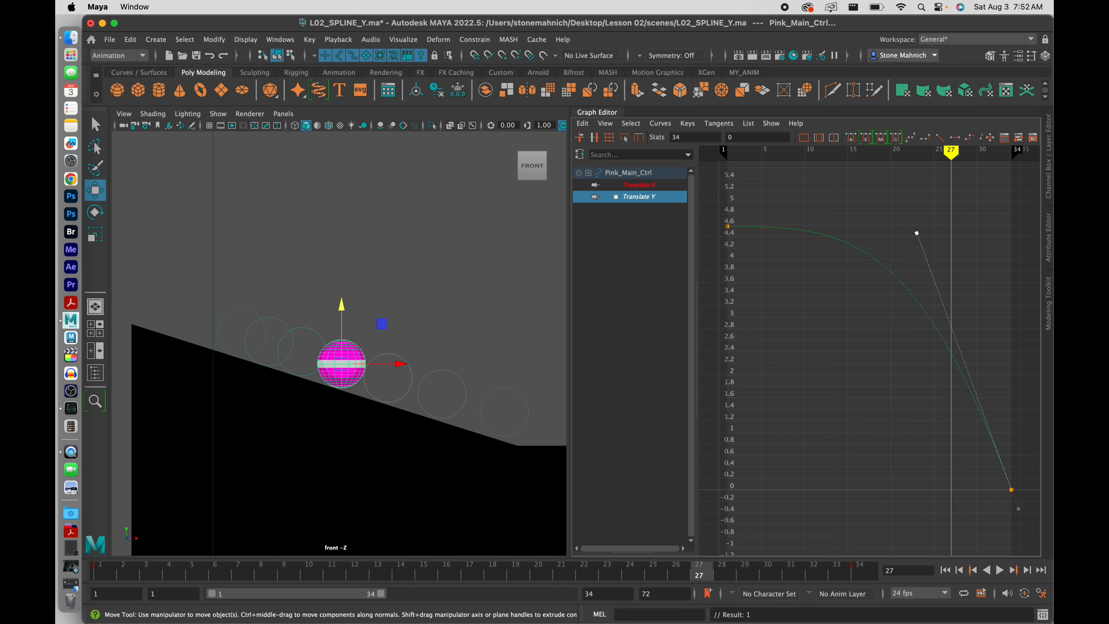
left_click_drag(919, 237, 934, 279)
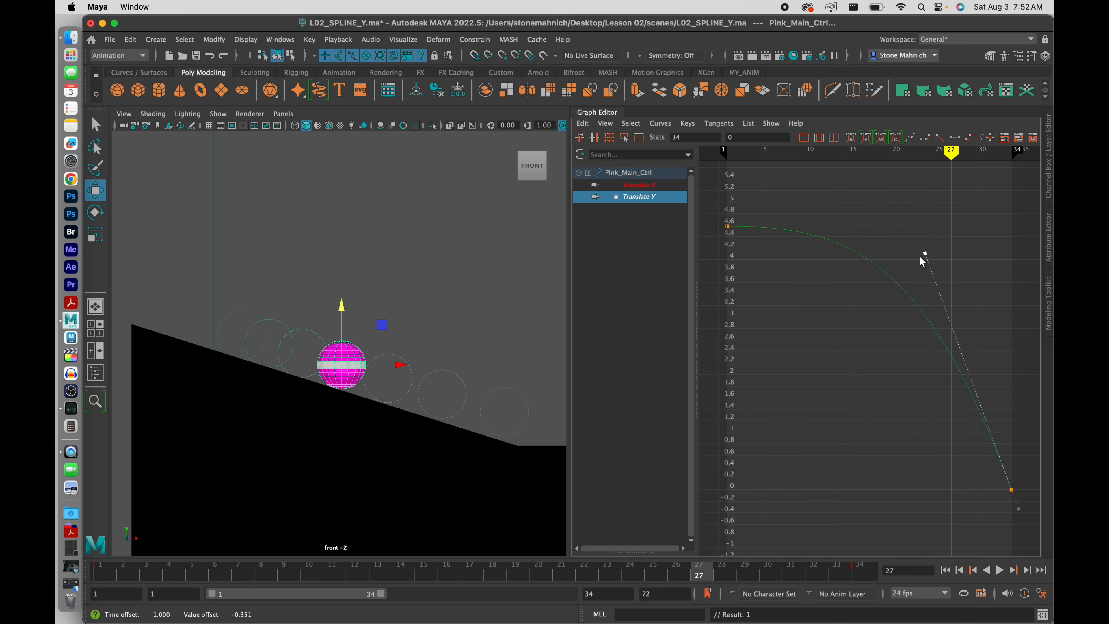
key("super+z")
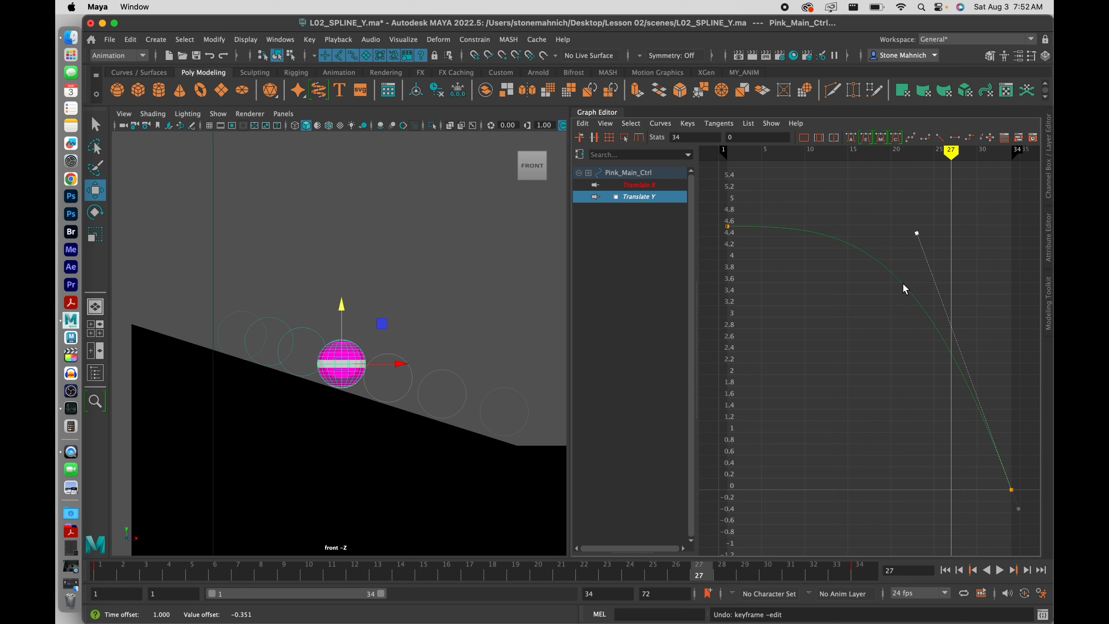
left_click_drag(918, 238, 979, 391)
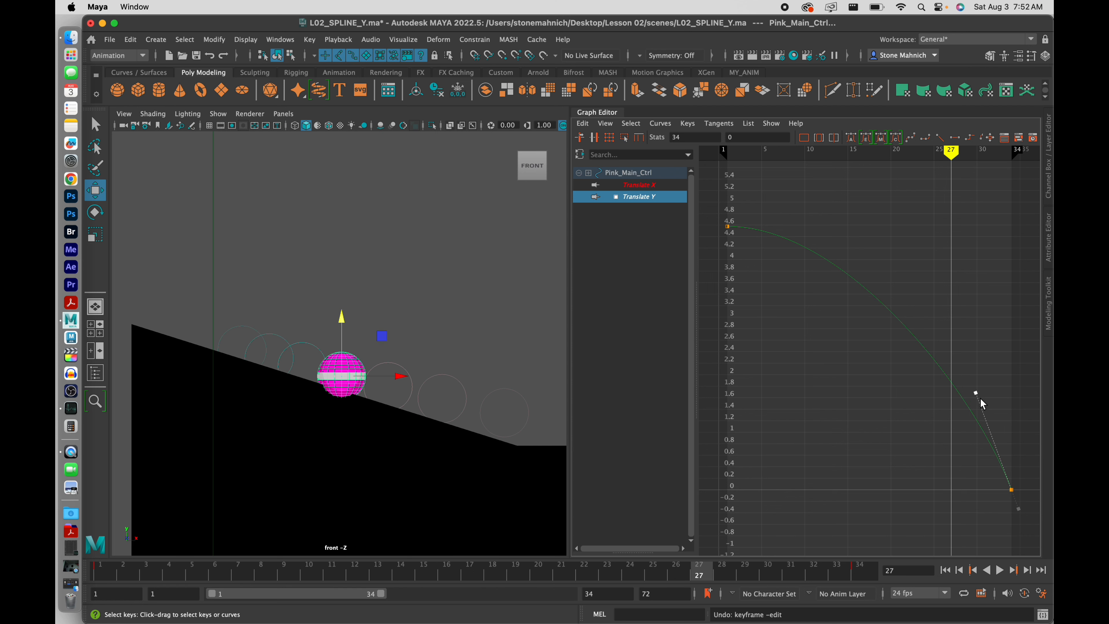
left_click_drag(977, 393, 973, 344)
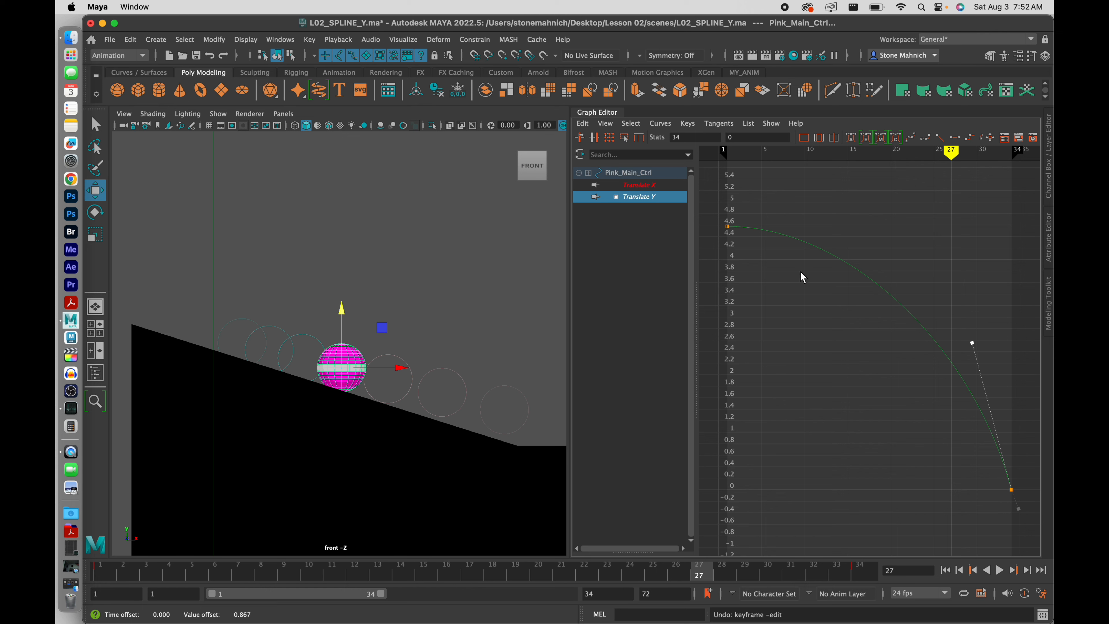
Extend the frame-1 key's flat tangent further right and scrub to check the hold
left_click_drag(747, 253, 746, 253)
left_click_drag(847, 232, 896, 232)
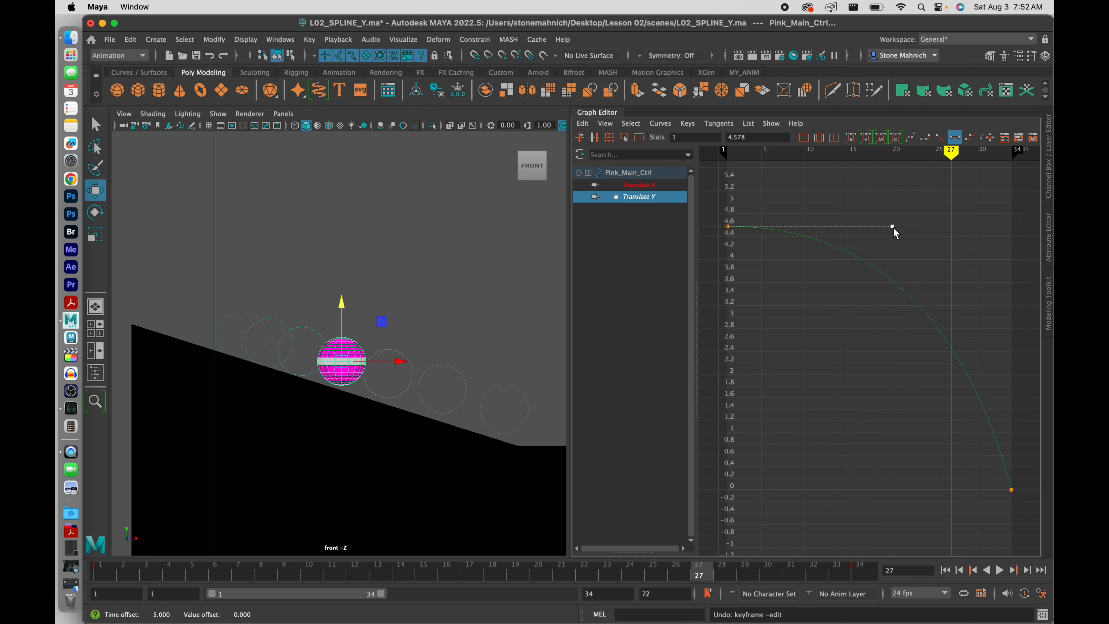
left_click_drag(384, 576, 562, 581)
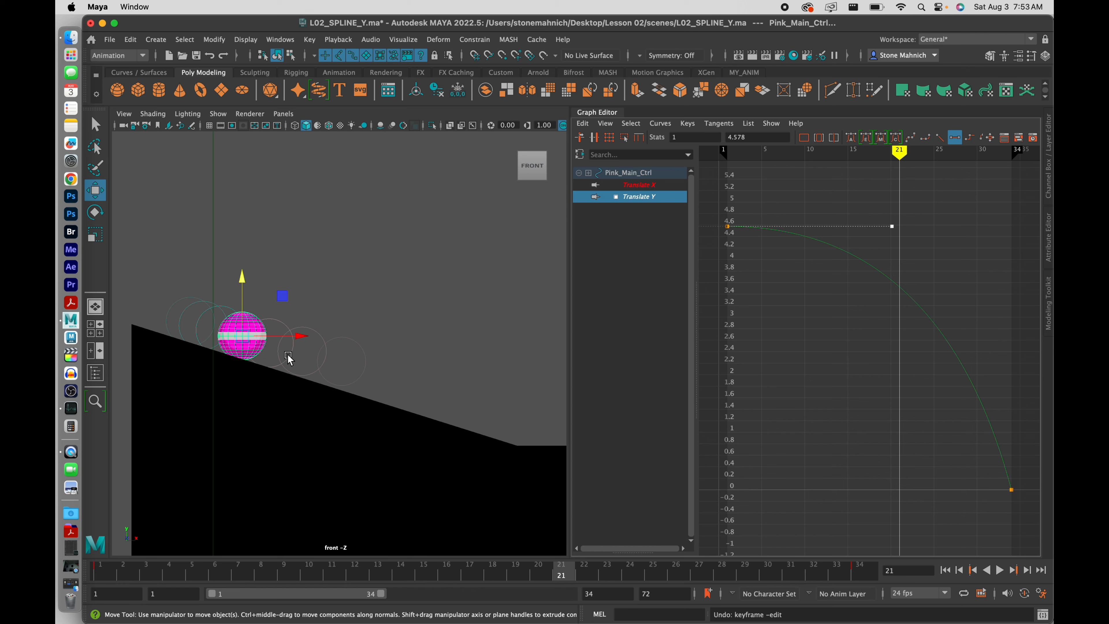
Undo the last tangent edit and scrub the timeline to review earlier frames
key("super+z")
key("super+z")
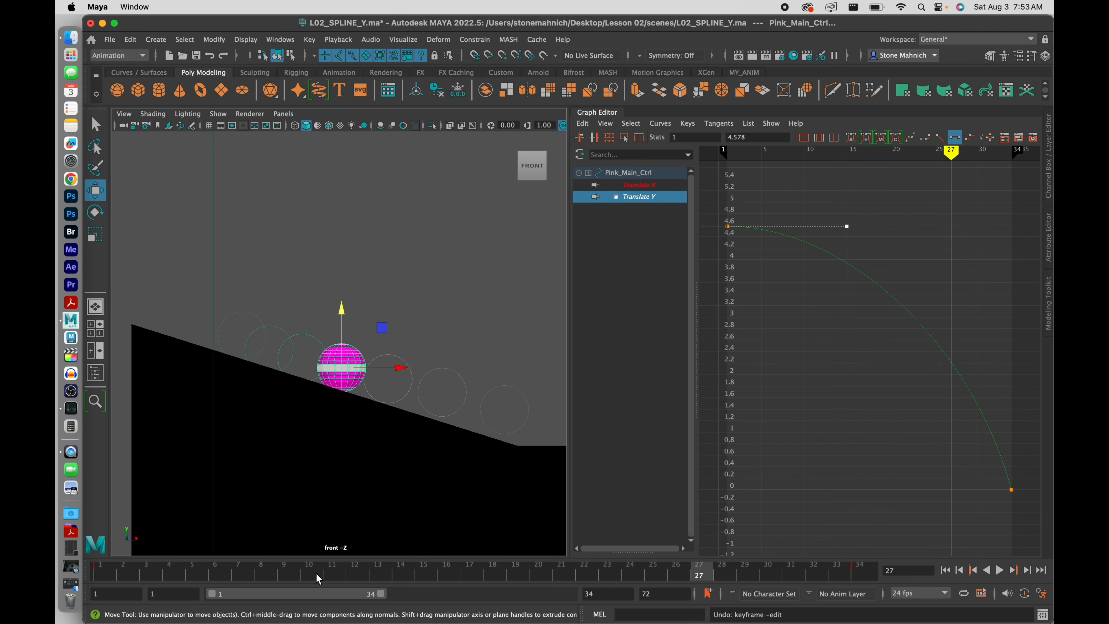
left_click_drag(316, 573, 574, 583)
key("super+z")
key("super+z")
key("super+z")
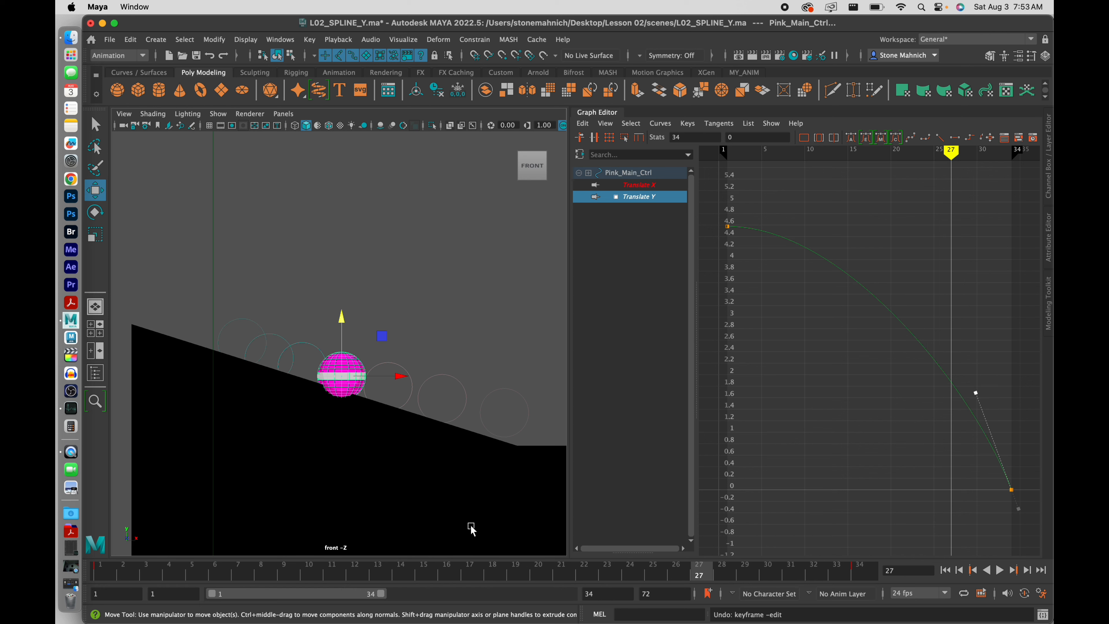
mouse_move(379, 573)
left_mouse_down()
mouse_move(262, 570)
mouse_move(491, 574)
mouse_move(421, 574)
mouse_move(374, 594)
left_mouse_up()
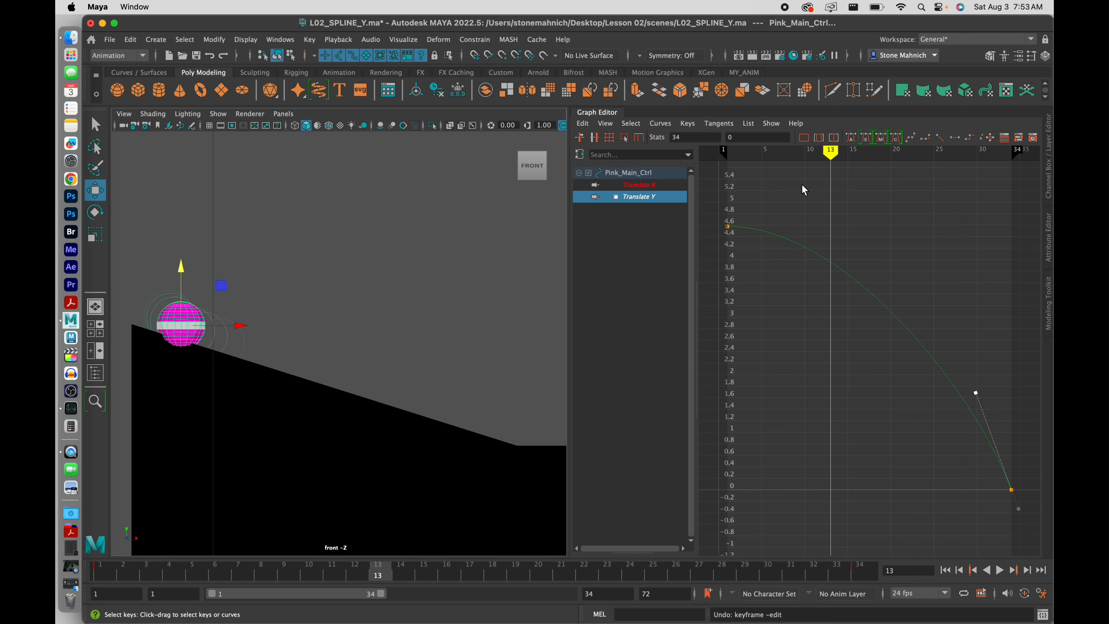
Lengthen the frame-1 key's flat tangent to extend the ease-out, then scrub to frame 25
left_click_drag(709, 204, 764, 279)
key("w")
middle_click_drag(847, 227, 890, 231, "shift")
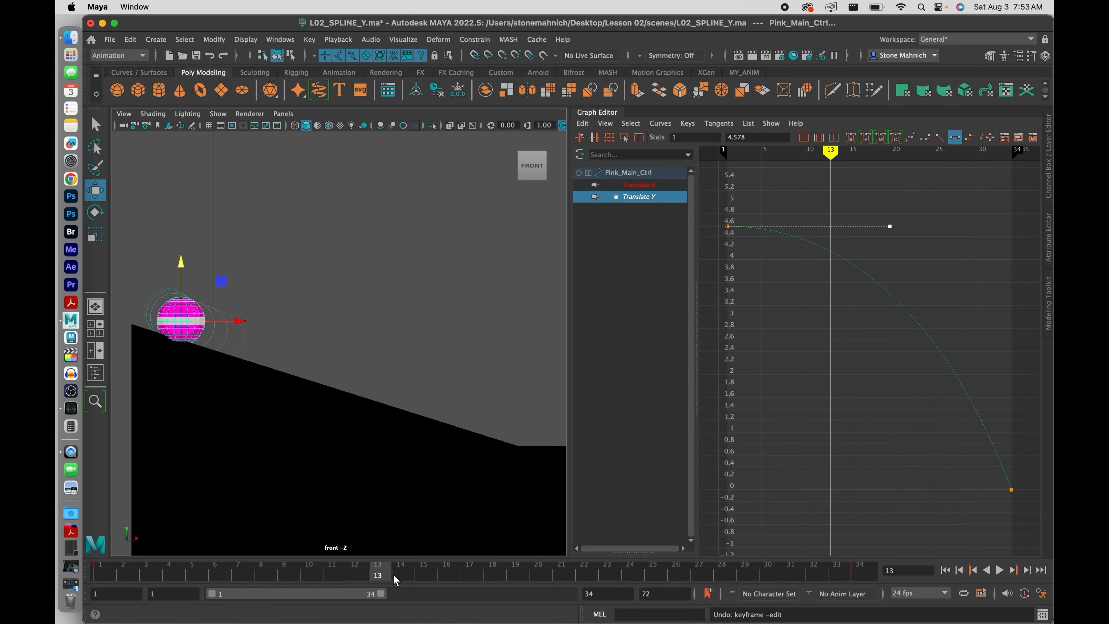
mouse_move(379, 575)
left_mouse_down()
mouse_move(665, 583)
mouse_move(656, 581)
left_mouse_up()
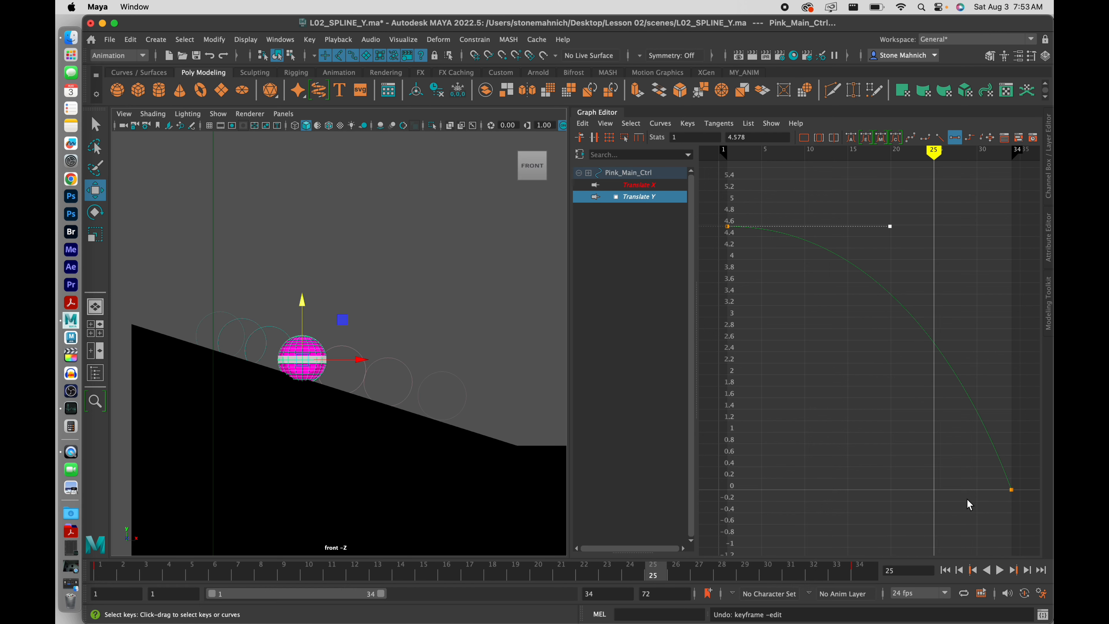
Steepen the frame-34 key's incoming tangent so Translate Y plunges at the end
left_click_drag(1047, 472, 1046, 474)
left_click(975, 393)
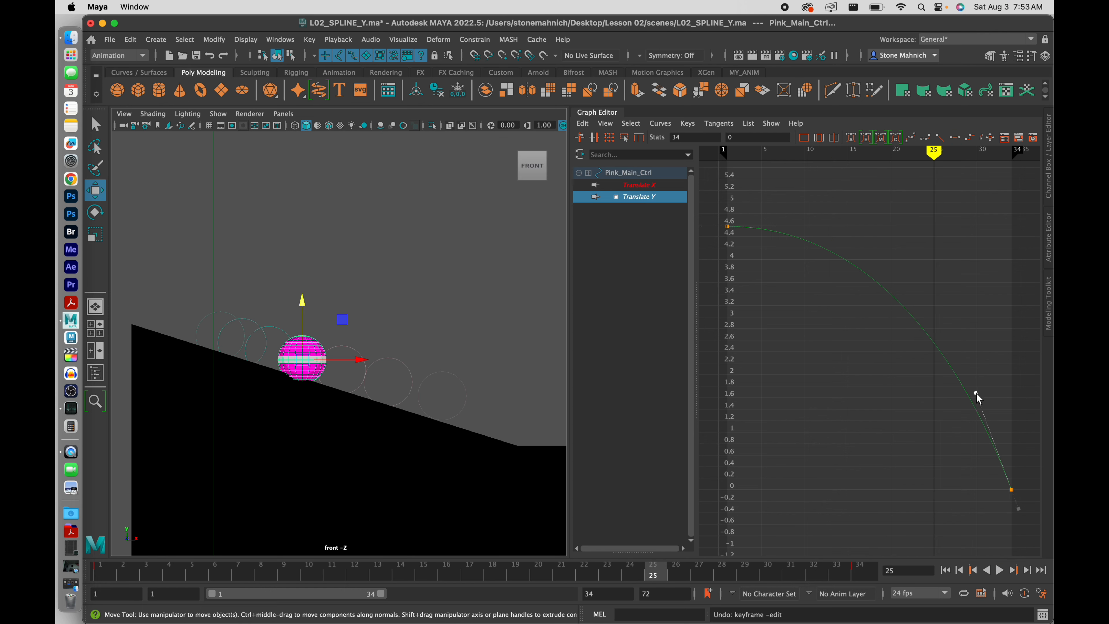
left_click_drag(976, 394, 989, 374)
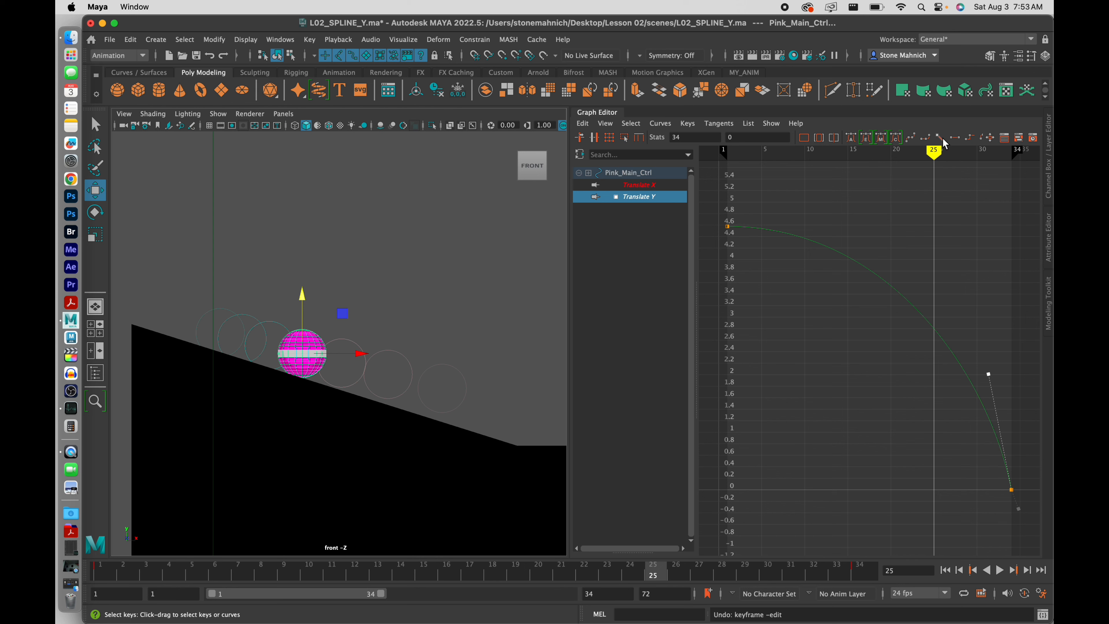
Review the drop around frames 18, 22 and 34, then play back and stop at frame 27
mouse_move(933, 152)
left_mouse_down()
mouse_move(792, 157)
mouse_move(1023, 179)
mouse_move(775, 184)
mouse_move(831, 186)
mouse_move(952, 218)
mouse_move(973, 236)
mouse_move(931, 223)
left_mouse_up()
mouse_move(632, 568)
left_mouse_down()
mouse_move(540, 587)
mouse_move(105, 580)
left_mouse_up()
left_click(890, 579)
left_click_drag(907, 580, 492, 576)
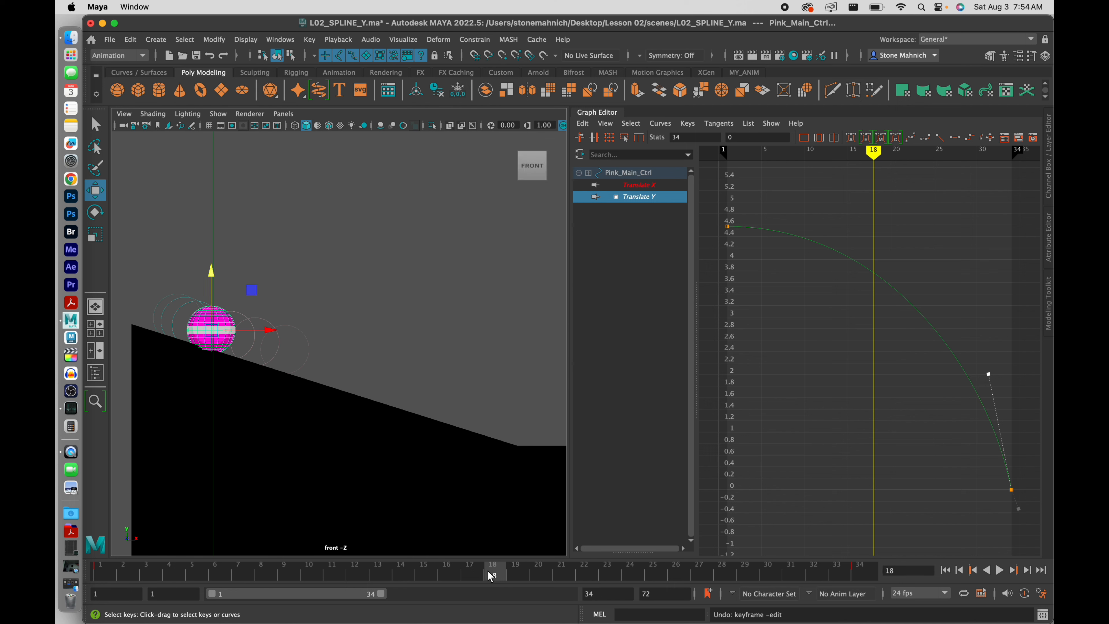
left_click_drag(508, 573, 589, 576)
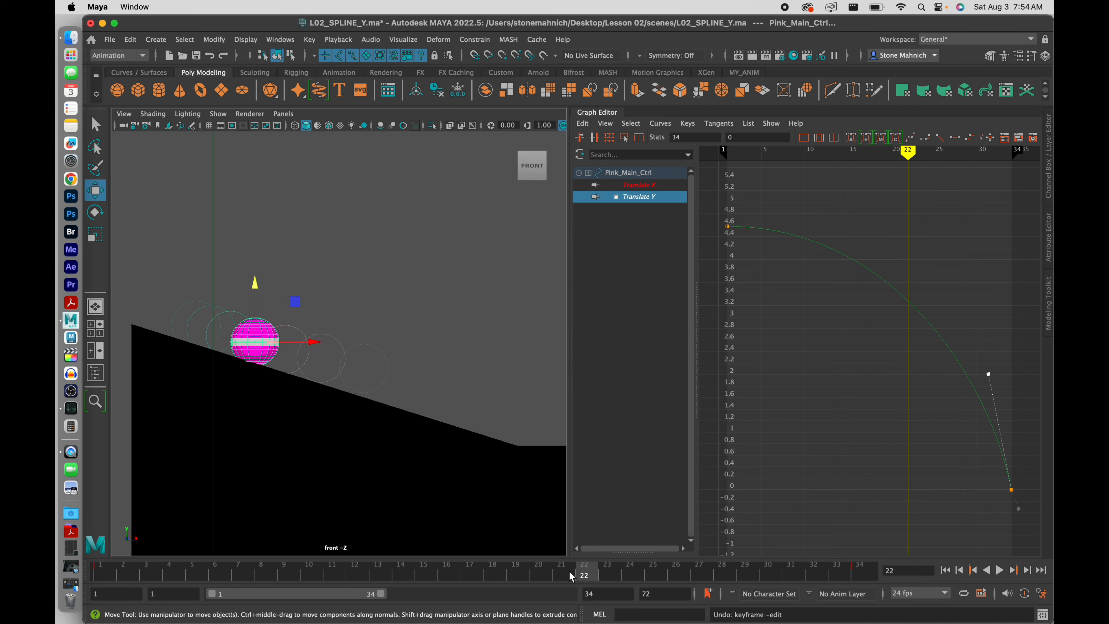
left_click_drag(569, 572, 606, 581)
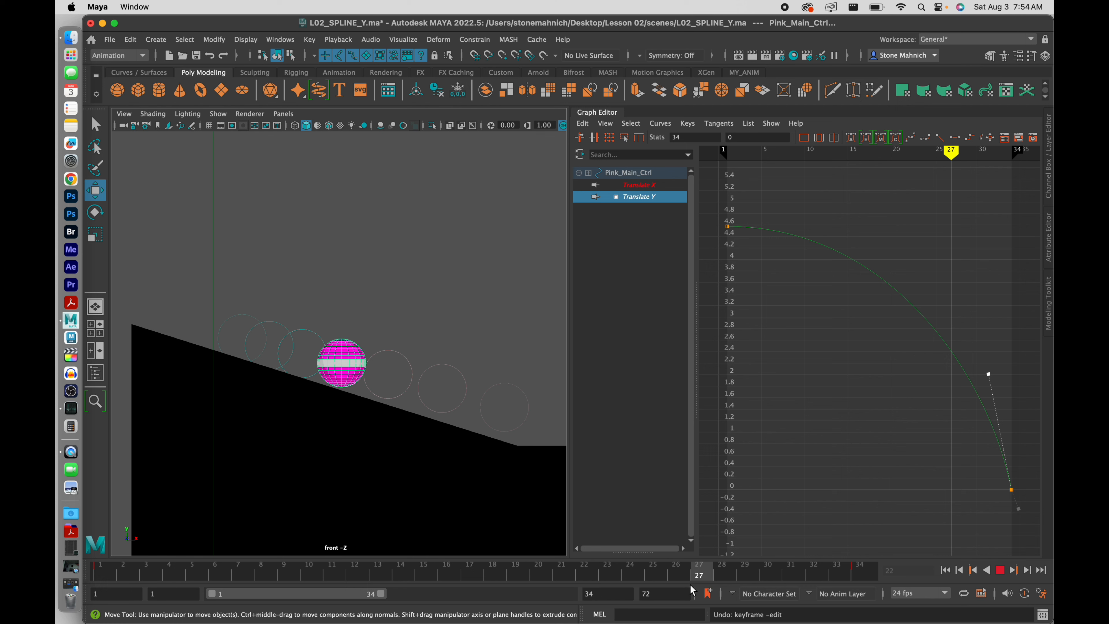
key("Escape")
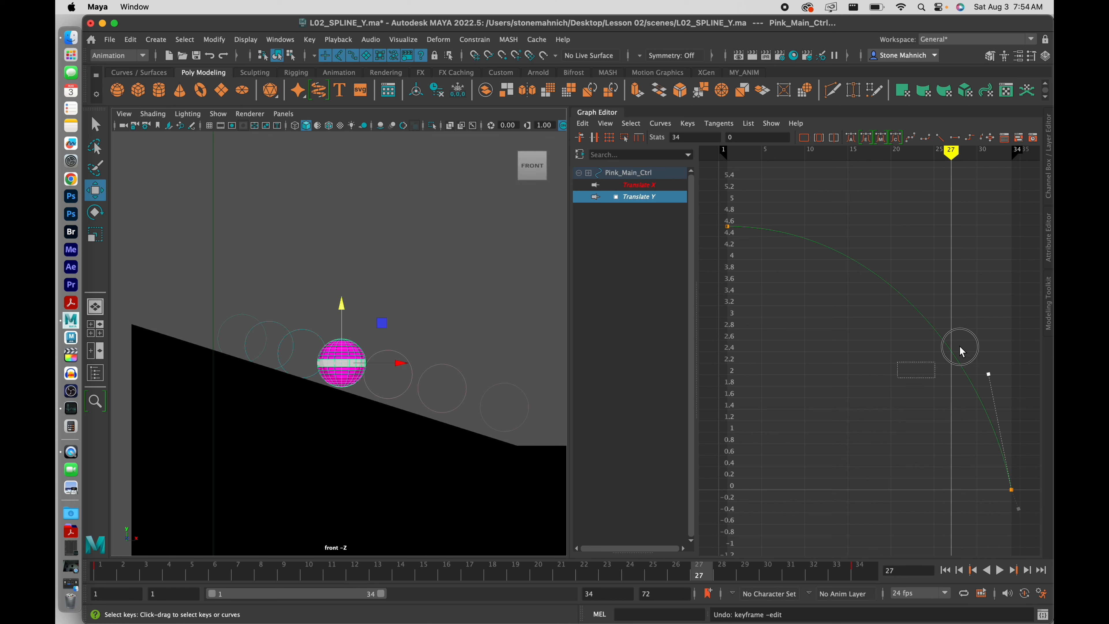
Insert a key at frame 27 on the Translate Y curve, then reselect Translate Y in the outliner
left_click_drag(960, 345, 969, 311)
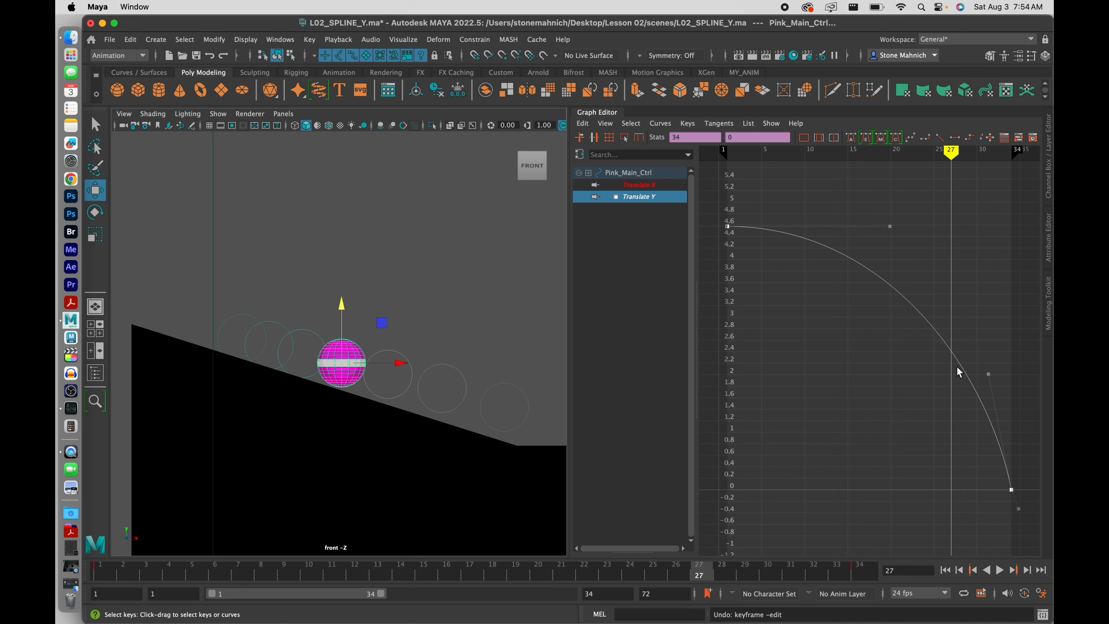
right_click(951, 349)
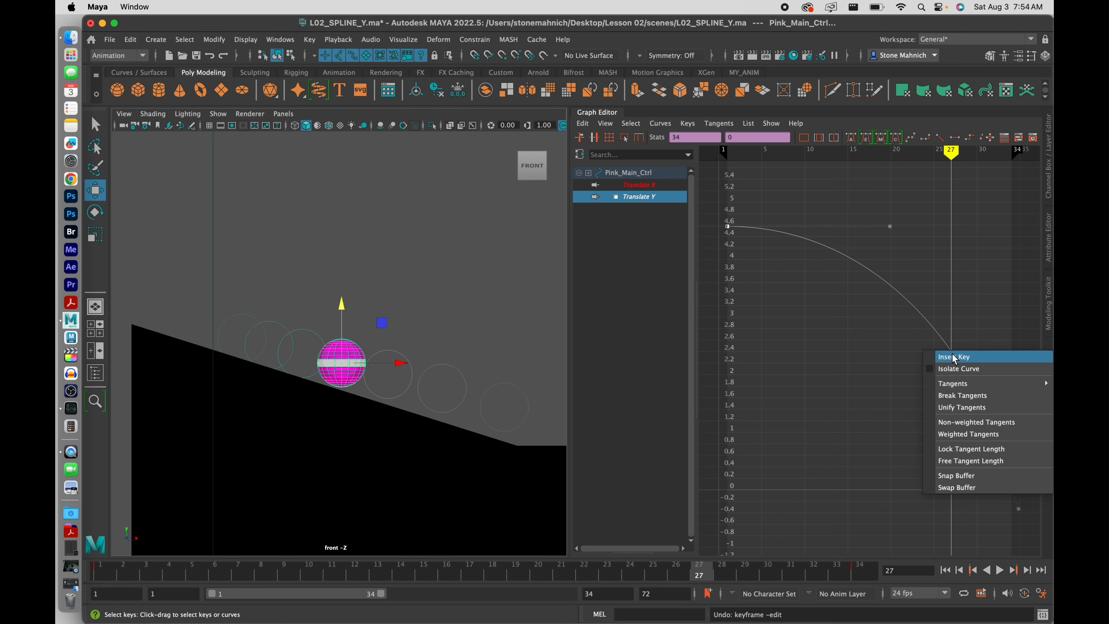
left_click(954, 357)
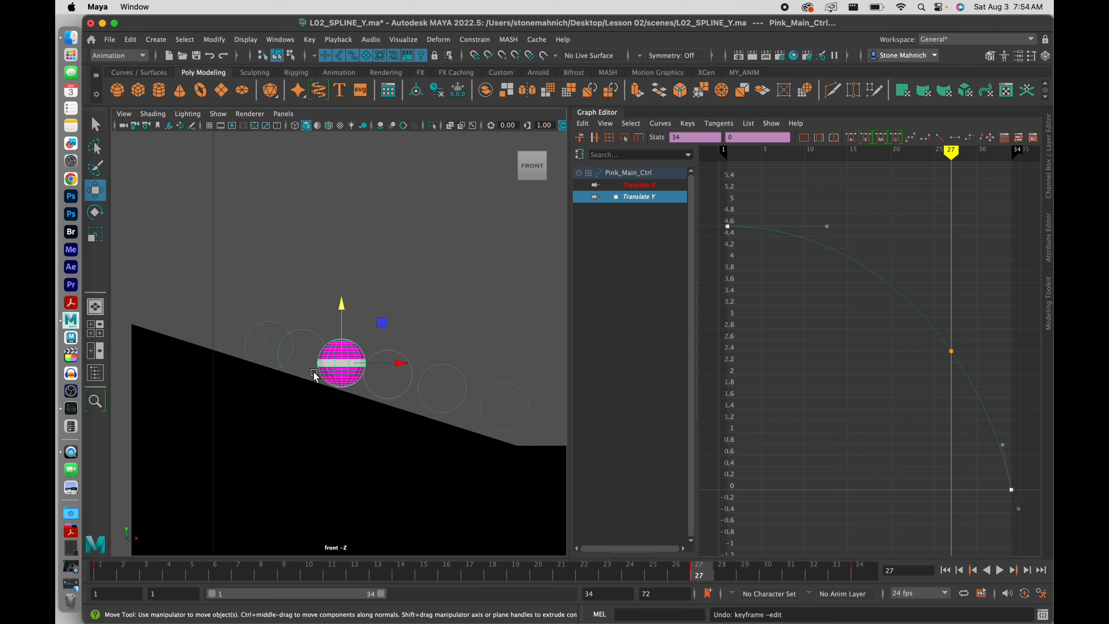
left_click(659, 184)
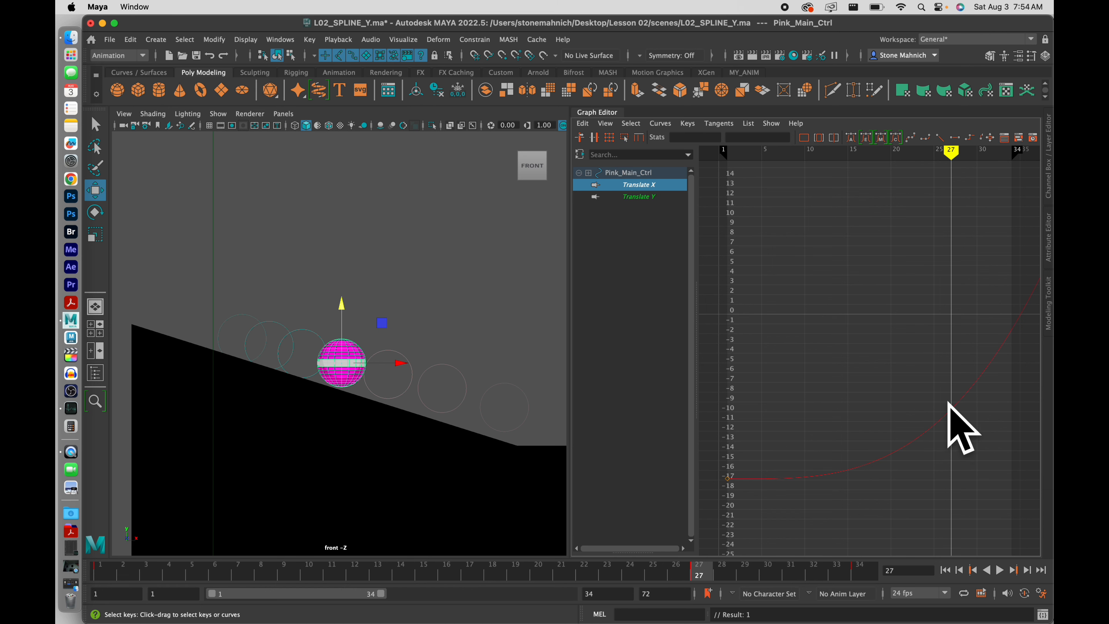
left_click(655, 197)
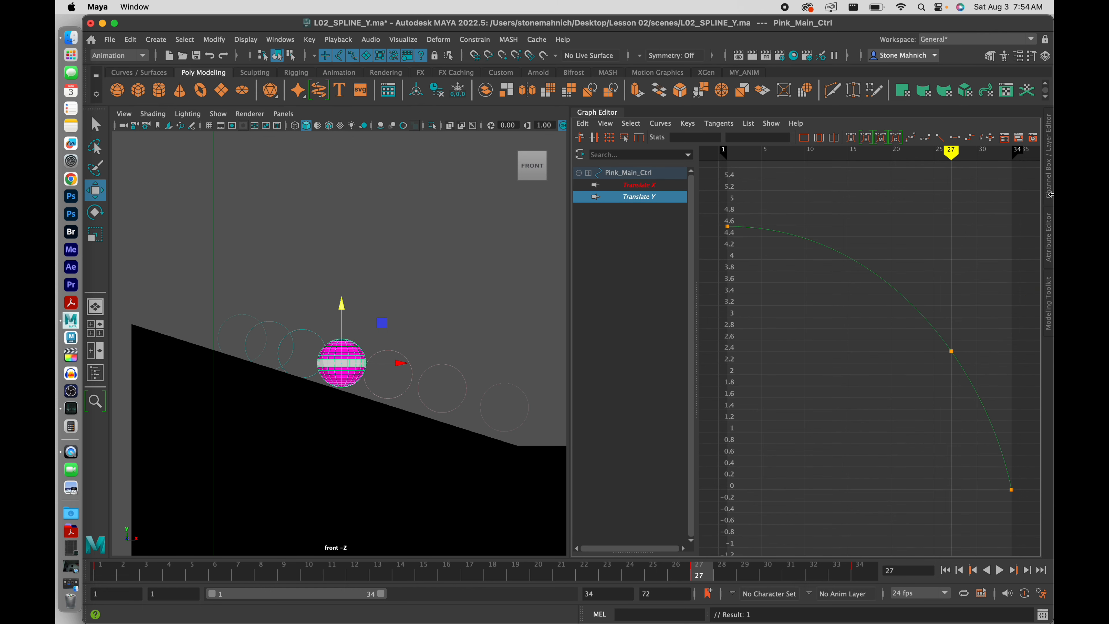
Read Translate Y as 2.411 in the Channel Box, then select the frame-27 key and raise the ball to about 3.36
left_click(1050, 180)
left_click(976, 160)
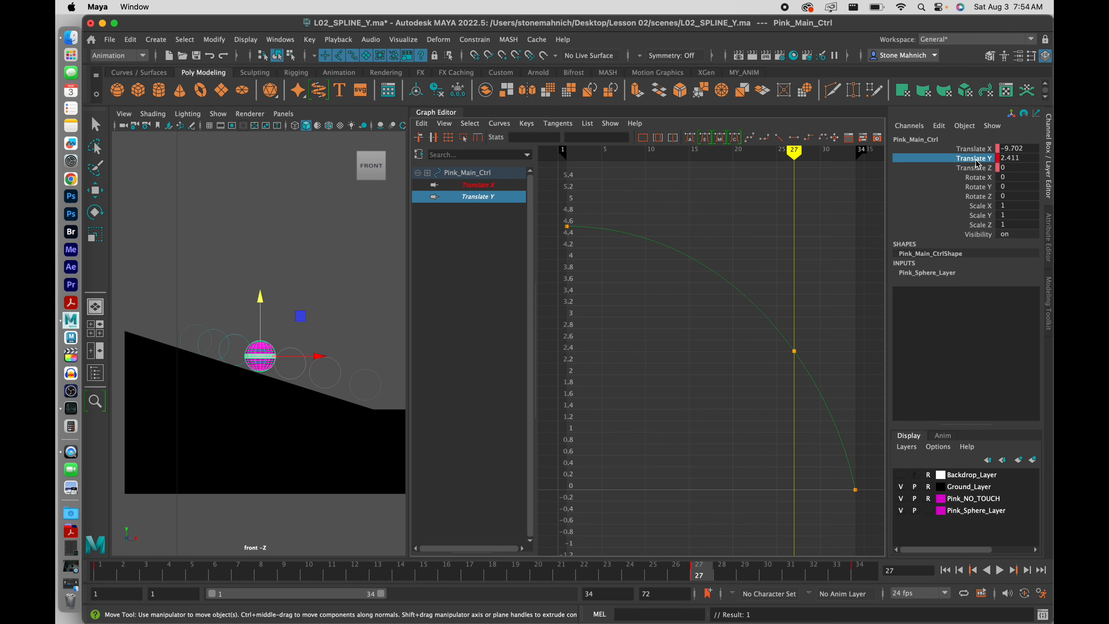
right_click(977, 164)
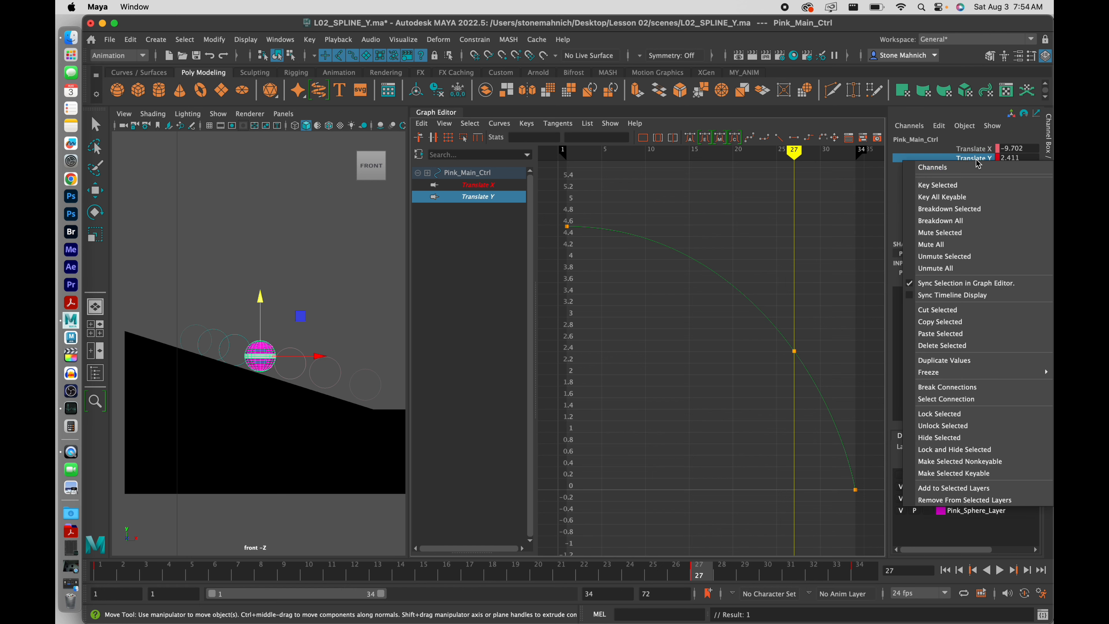
left_click(1050, 152)
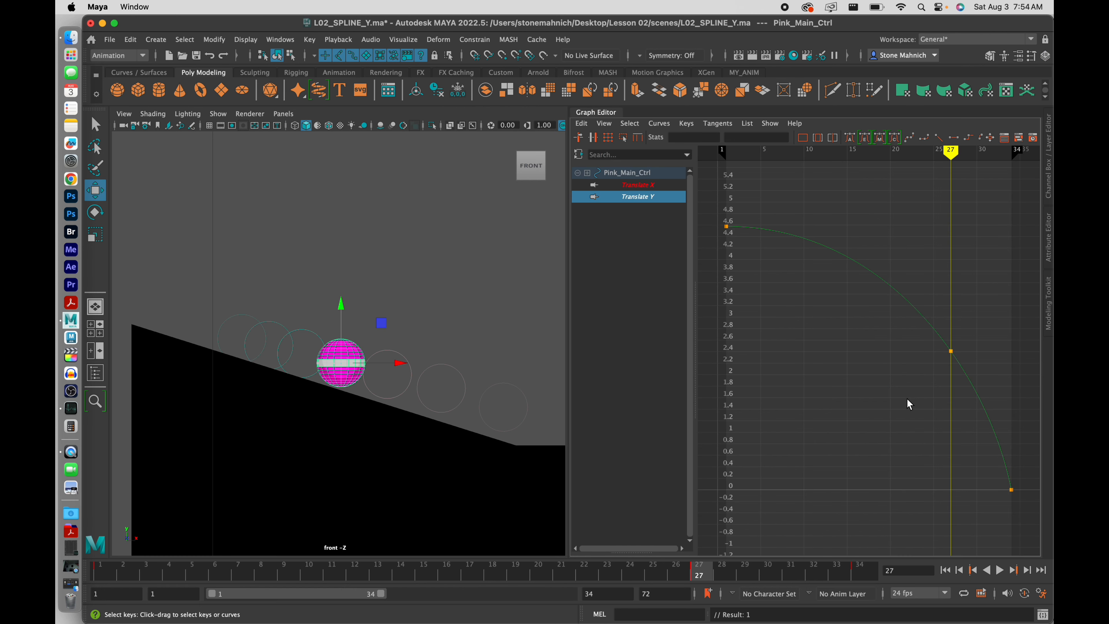
left_click_drag(909, 404, 967, 337)
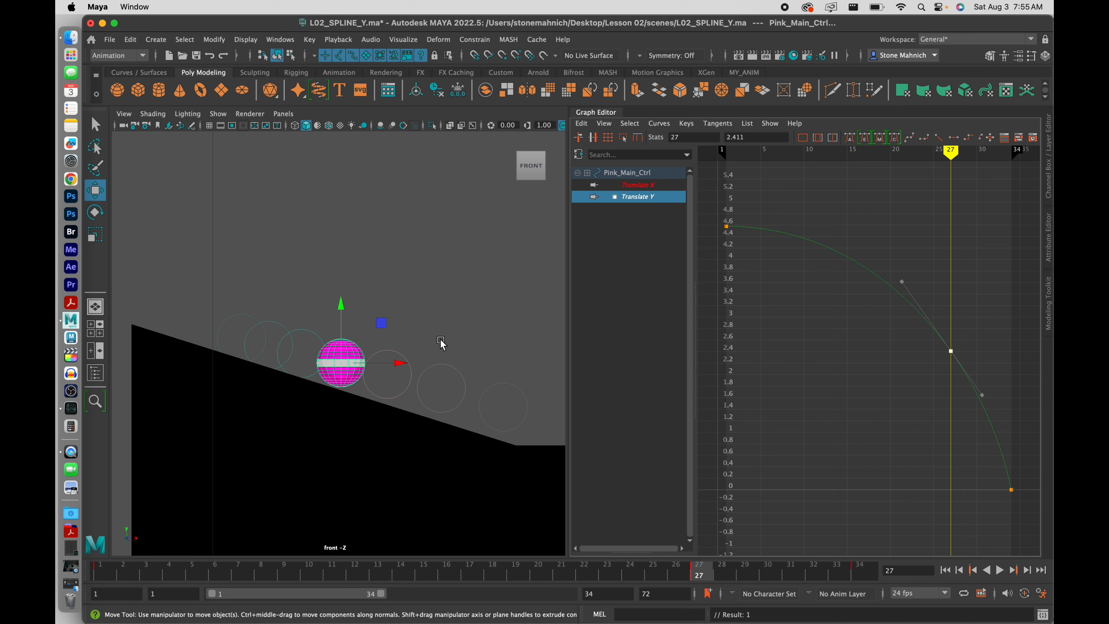
middle_click_drag(442, 345, 442, 344)
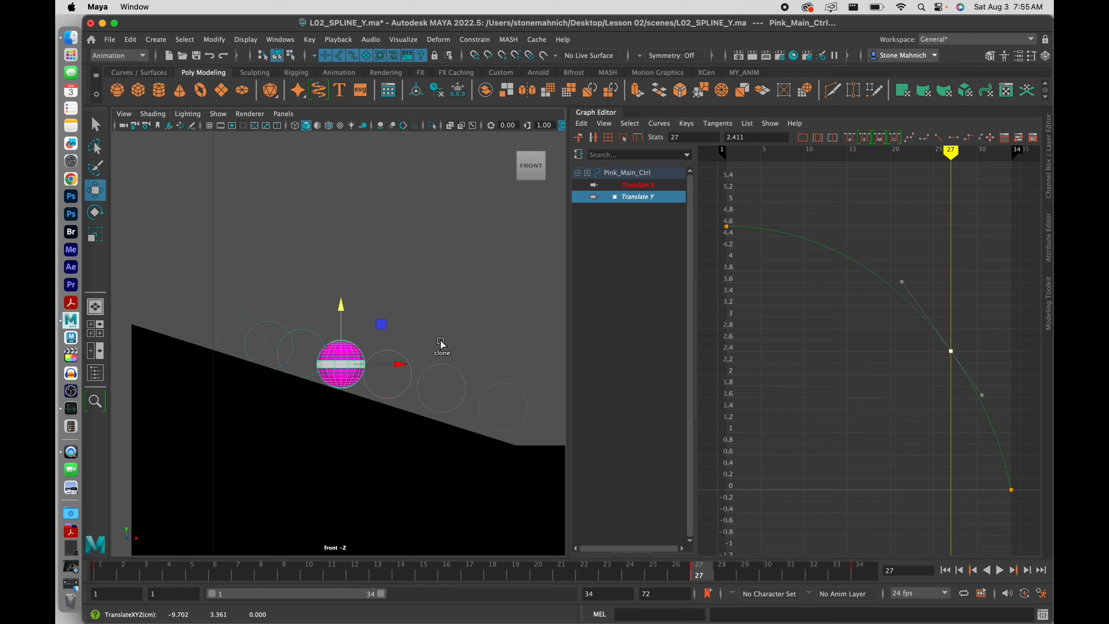
Frame the ball in wireframe and lower it slightly to about 3.335 toward the ramp
key("f")
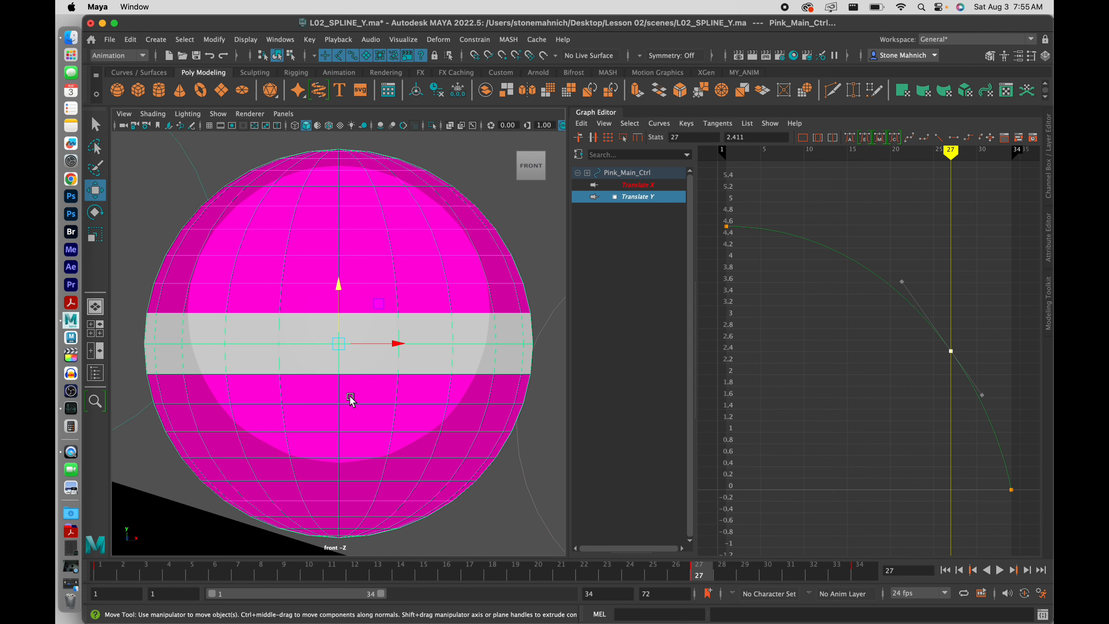
scroll(386, 396, "down", 5)
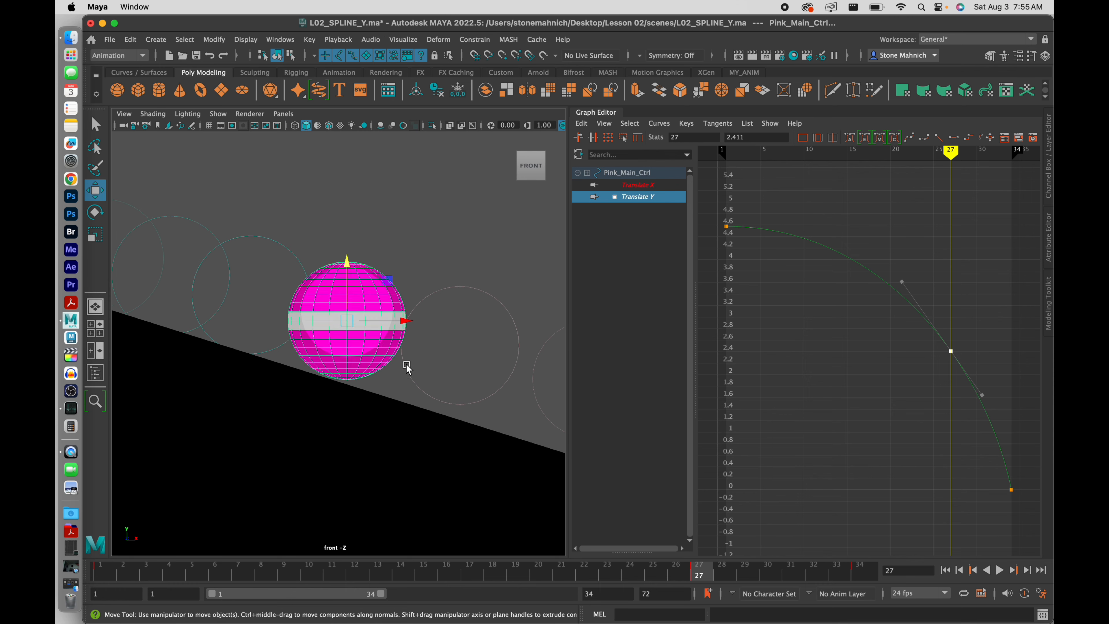
scroll(404, 370, "up", 5)
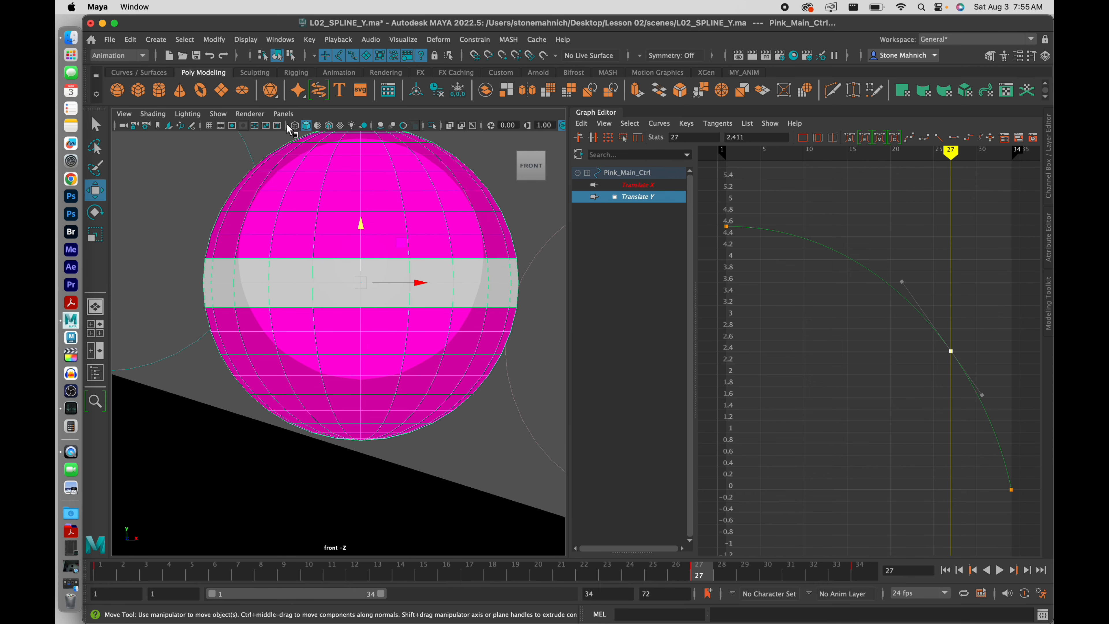
left_click(294, 125)
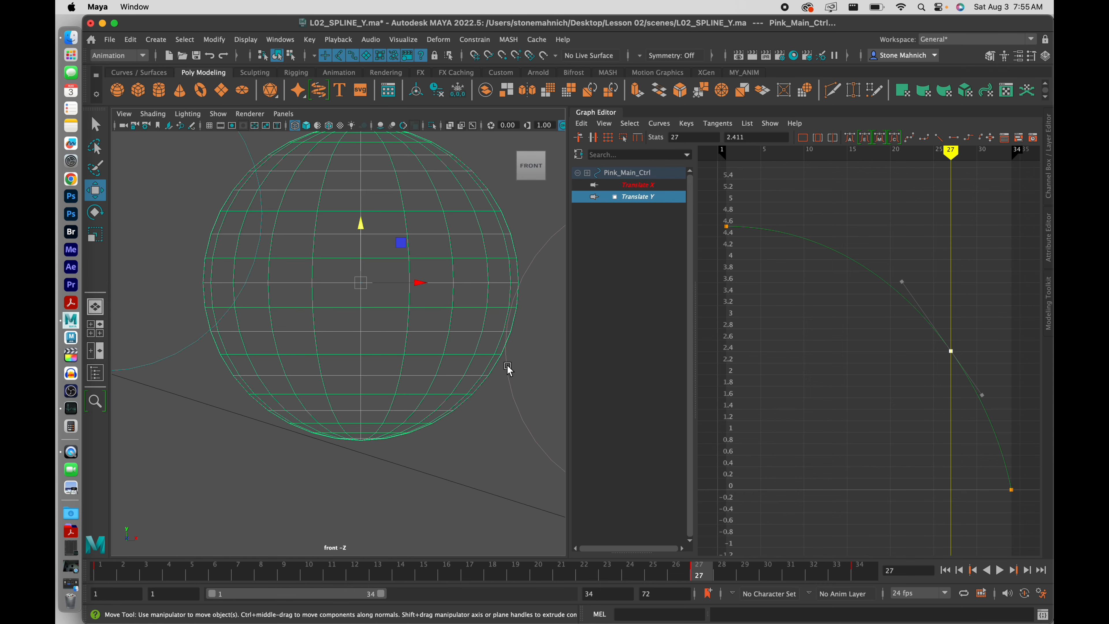
middle_click_drag(507, 365, 508, 368)
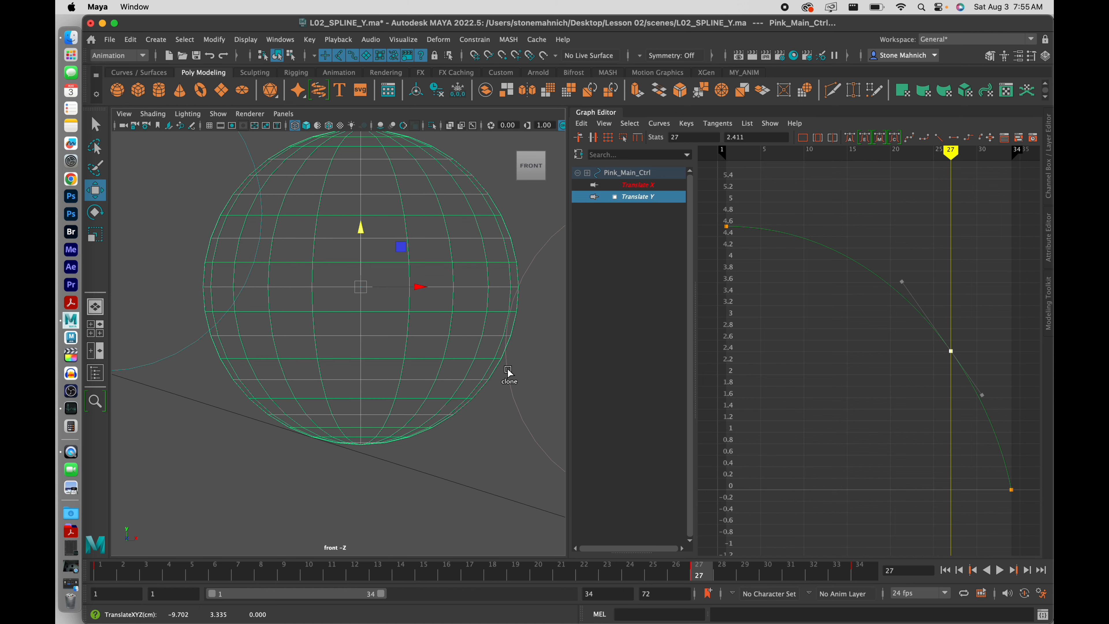
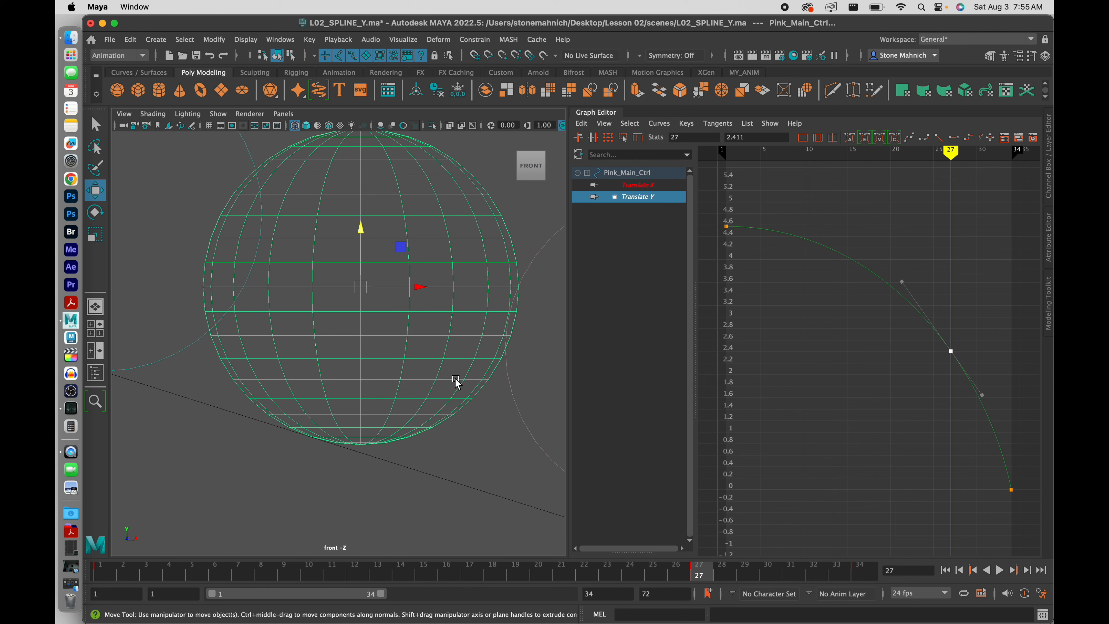
Nudge the ball slightly in the front view, toggle it to shaded display, and scrub back to frame 19
middle_click_drag(457, 381, 457, 383)
left_click(296, 124)
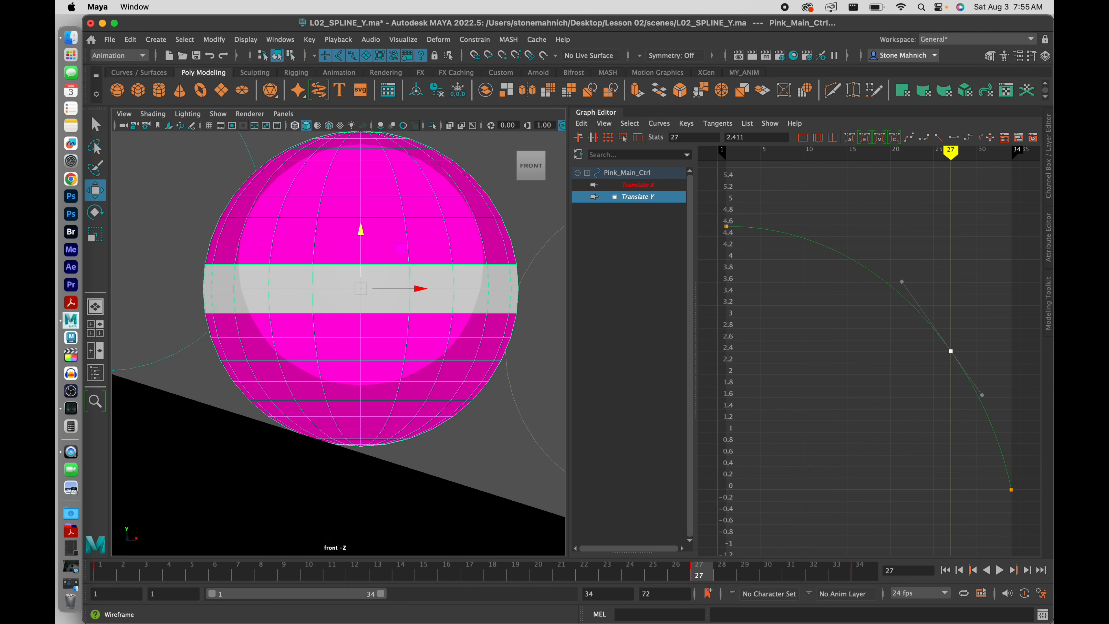
left_click(295, 123)
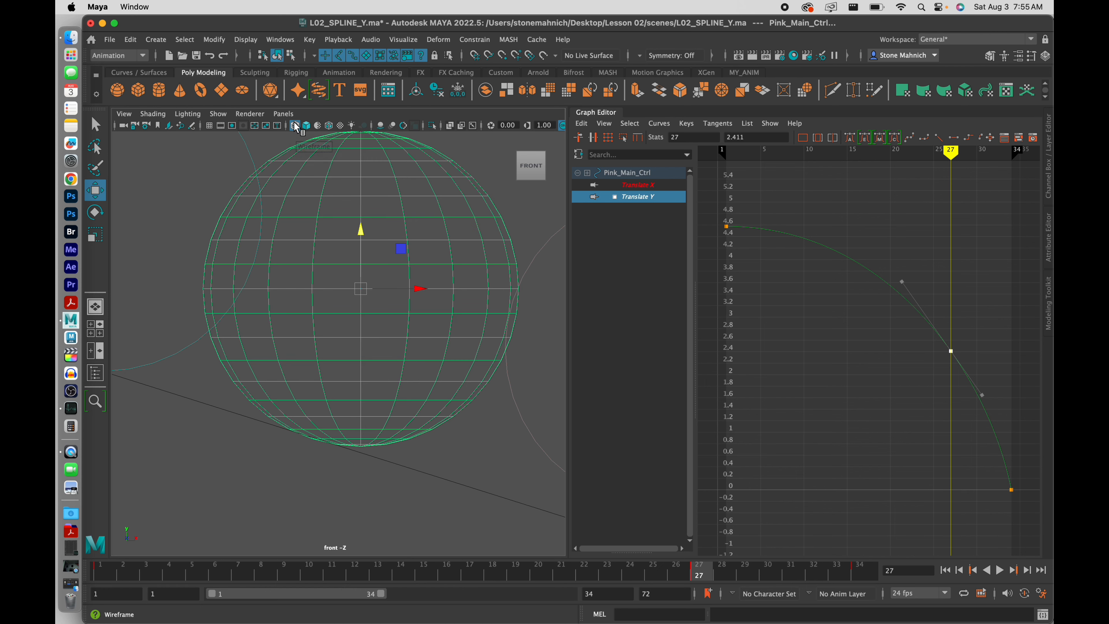
left_click(295, 124)
scroll(385, 327, "down", 15)
scroll(391, 342, "up", 1)
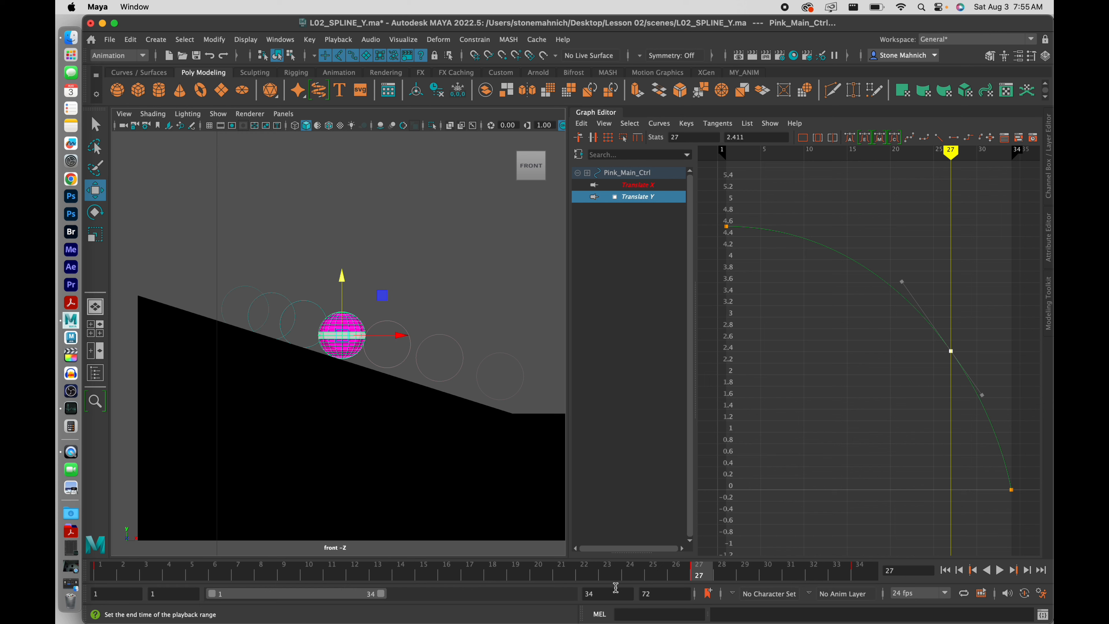
mouse_move(559, 576)
left_mouse_down()
mouse_move(542, 590)
mouse_move(629, 594)
mouse_move(520, 594)
mouse_move(716, 603)
mouse_move(700, 601)
left_mouse_up()
Lower the frame-27 Translate Y key to about 2.323 and angle its tangent to steepen the fall
left_click_drag(989, 498, 996, 430)
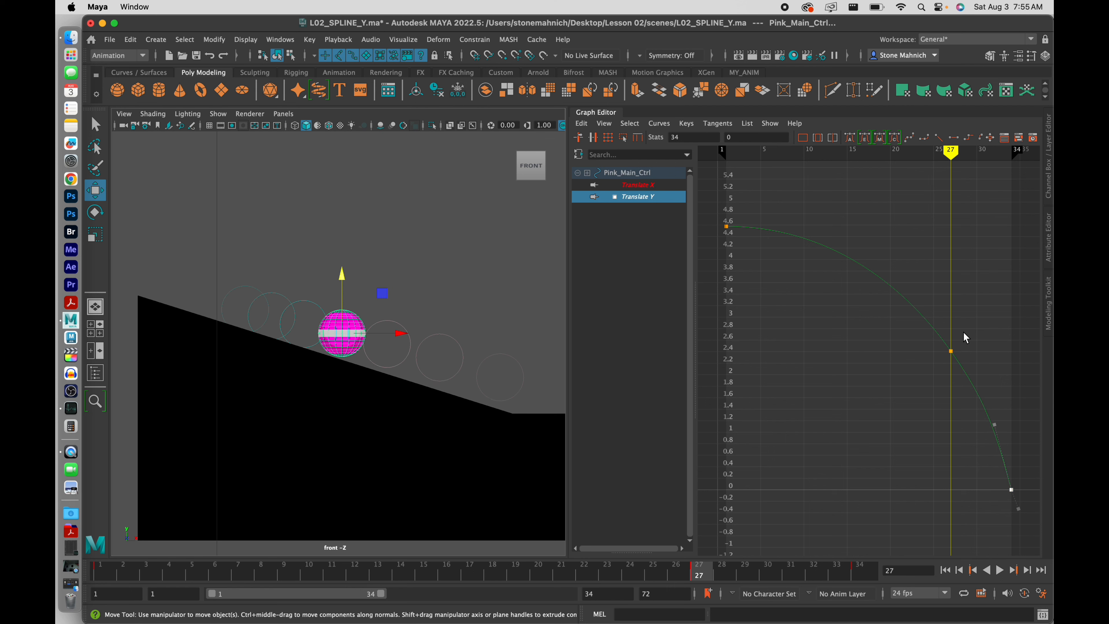
left_click_drag(963, 332, 923, 358)
middle_click_drag(853, 377, 851, 382)
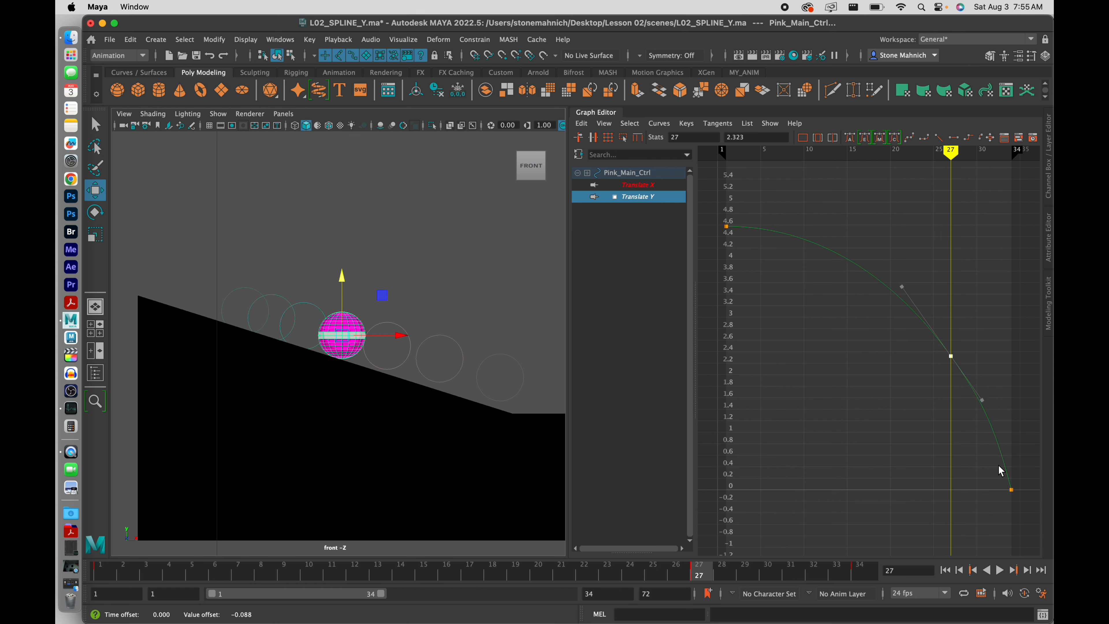
mouse_move(982, 400)
middle_mouse_down()
mouse_move(979, 417)
mouse_move(984, 406)
middle_mouse_up()
Break the frame-27 key's tangents, pull its out-tangent down, and adjust the frame-34 in-tangent
left_click(724, 124)
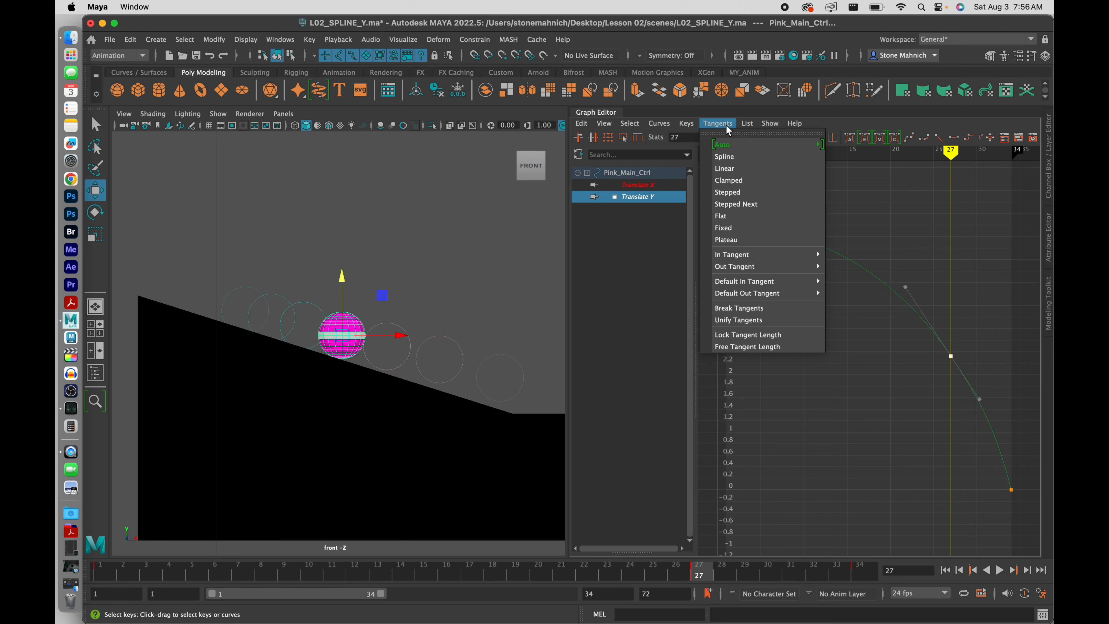
mouse_move(747, 124)
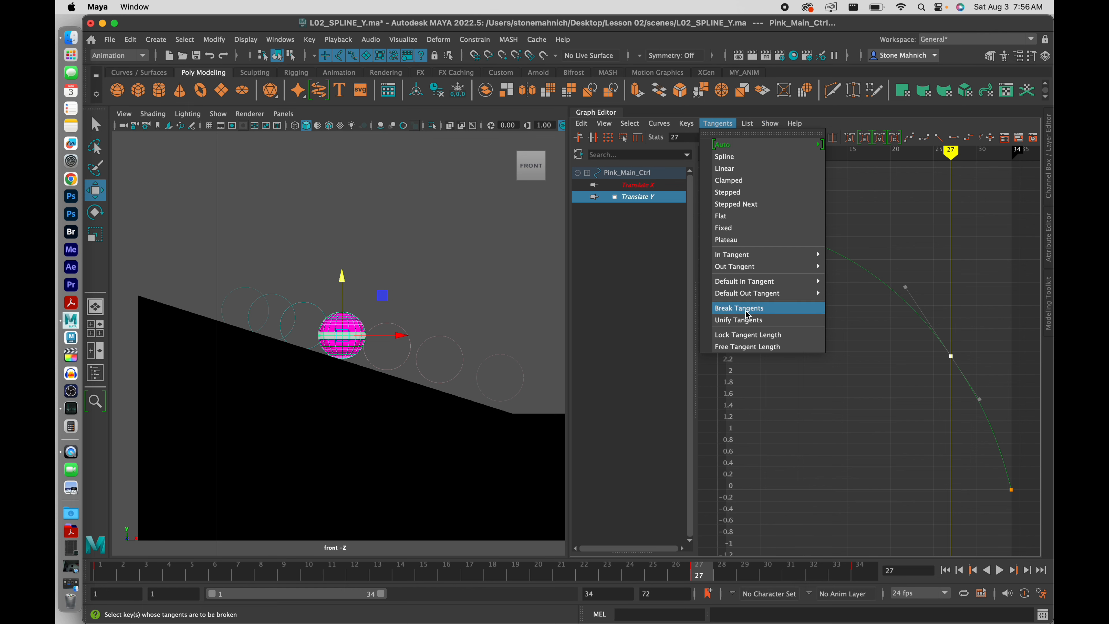
left_click(751, 310)
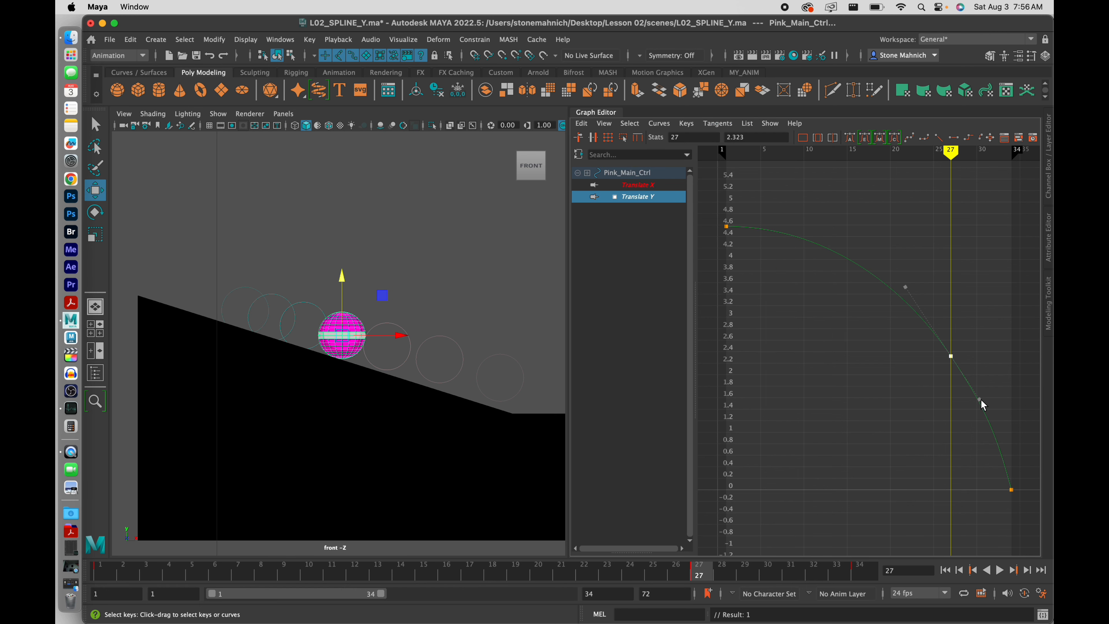
left_click_drag(978, 399, 977, 406)
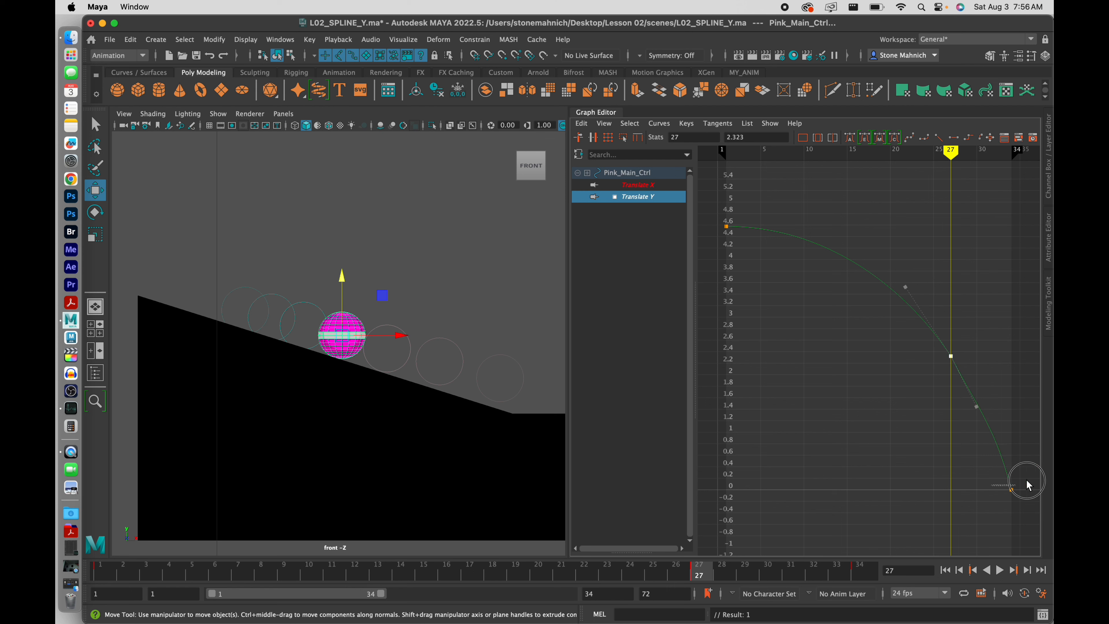
left_click_drag(1028, 485, 1002, 510)
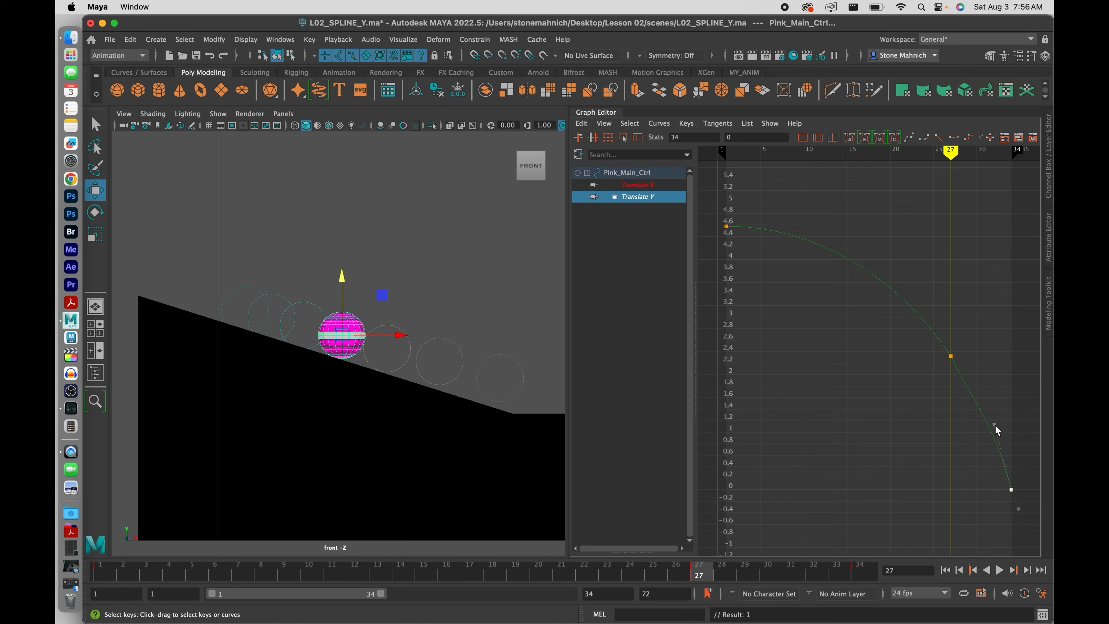
left_click_drag(995, 426, 988, 430)
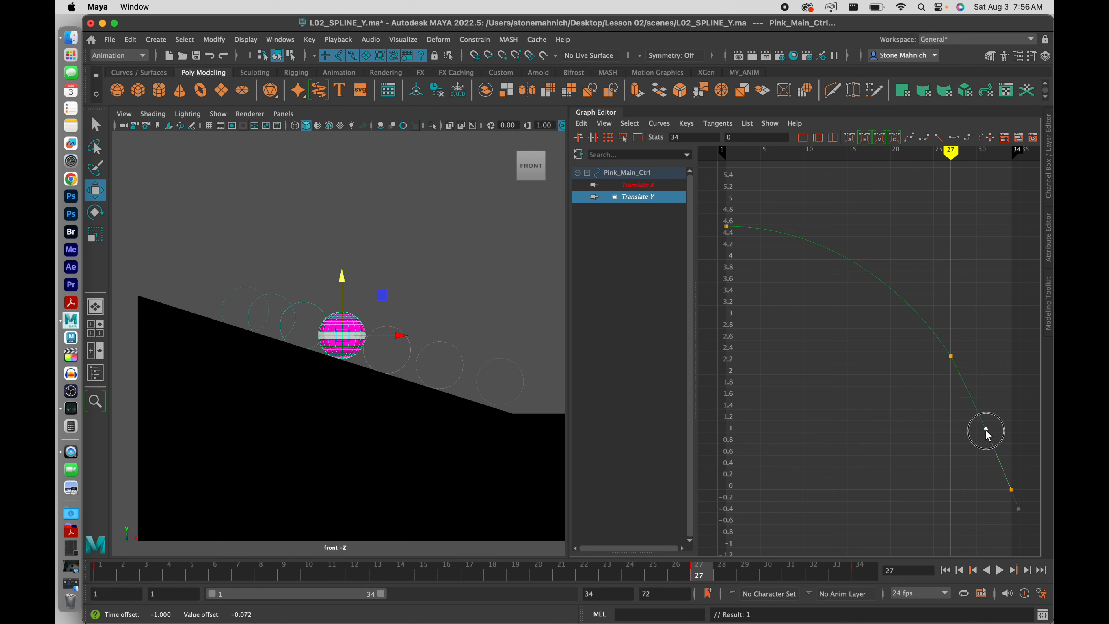
left_click_drag(986, 431, 985, 429)
left_click_drag(981, 329, 939, 370)
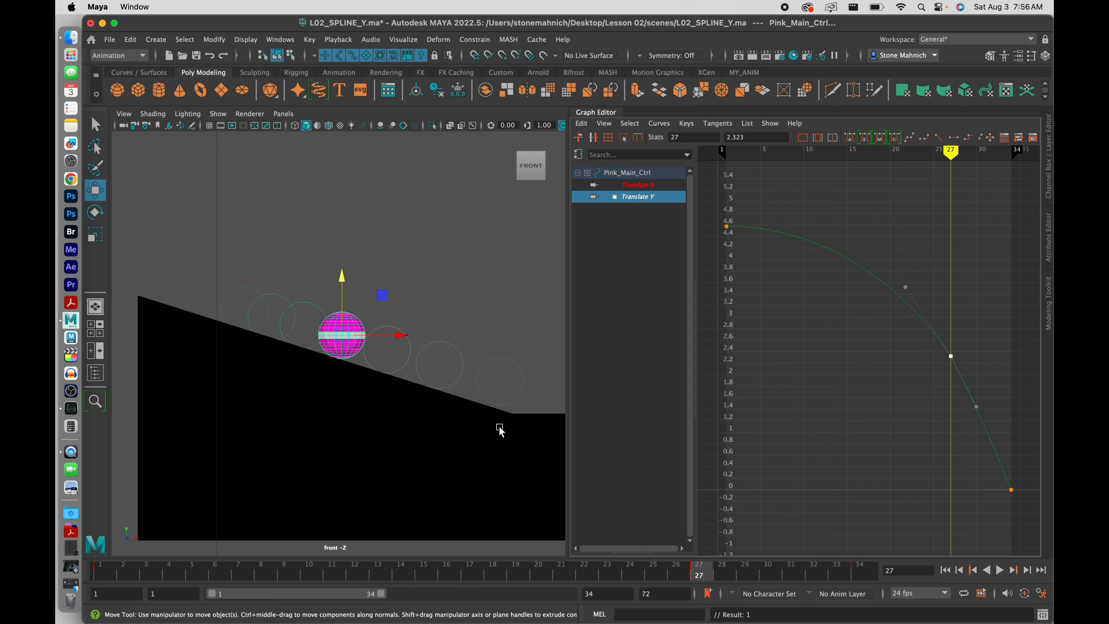
Frame the whole ball in the front view and play back the drop to 0 at frame 34
scroll(460, 407, "up", 4)
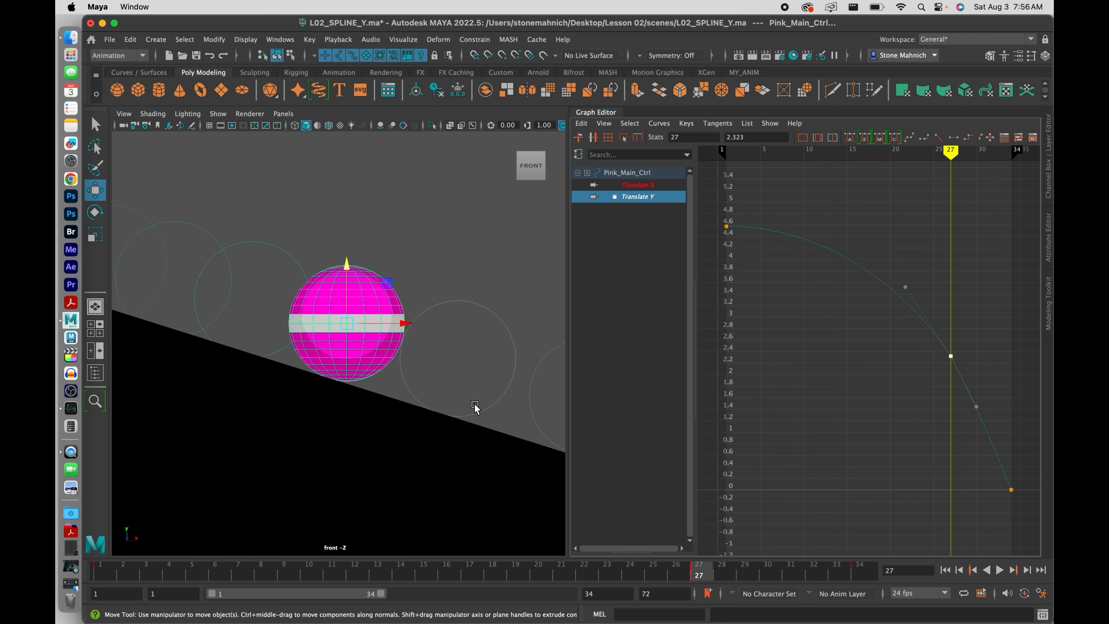
middle_click_drag(477, 409, 218, 274, "alt")
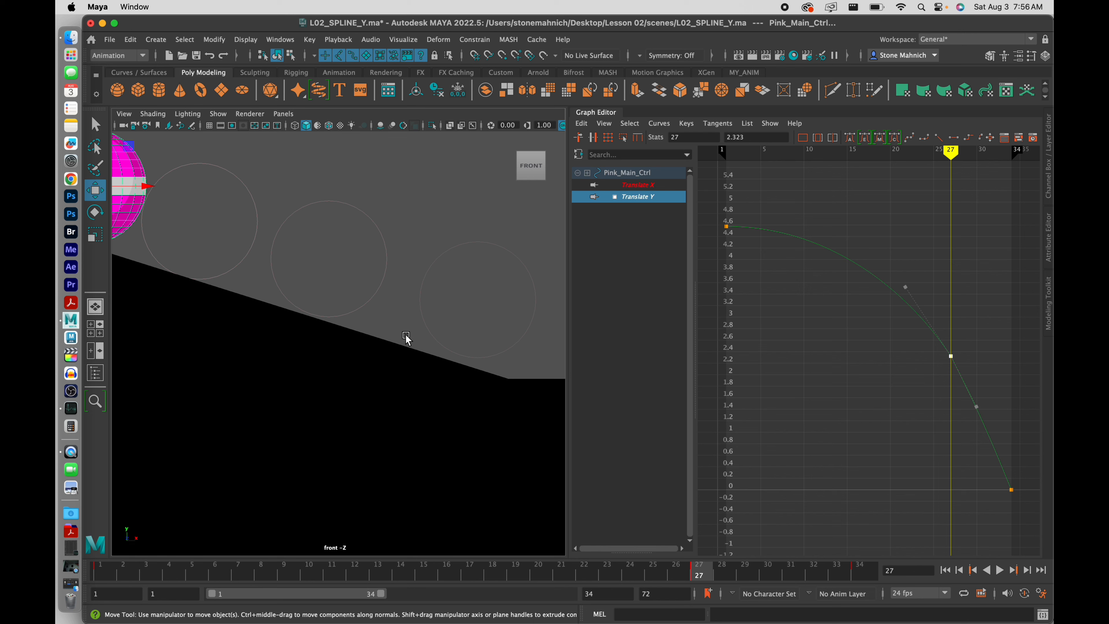
middle_click_drag(354, 388, 414, 421, "alt")
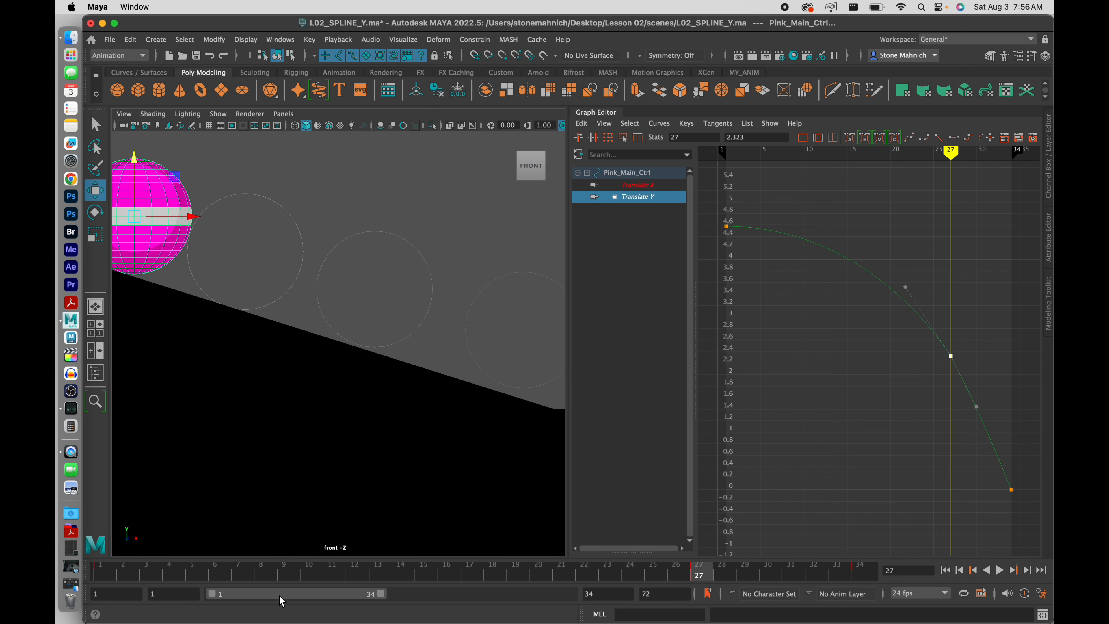
key("alt+v")
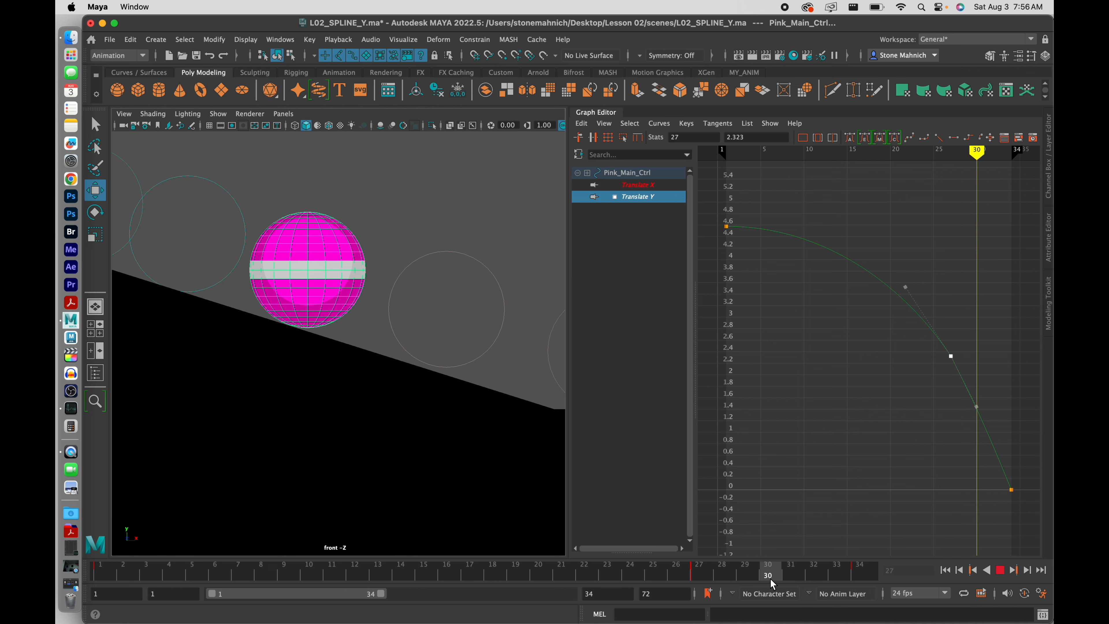
left_click(702, 576)
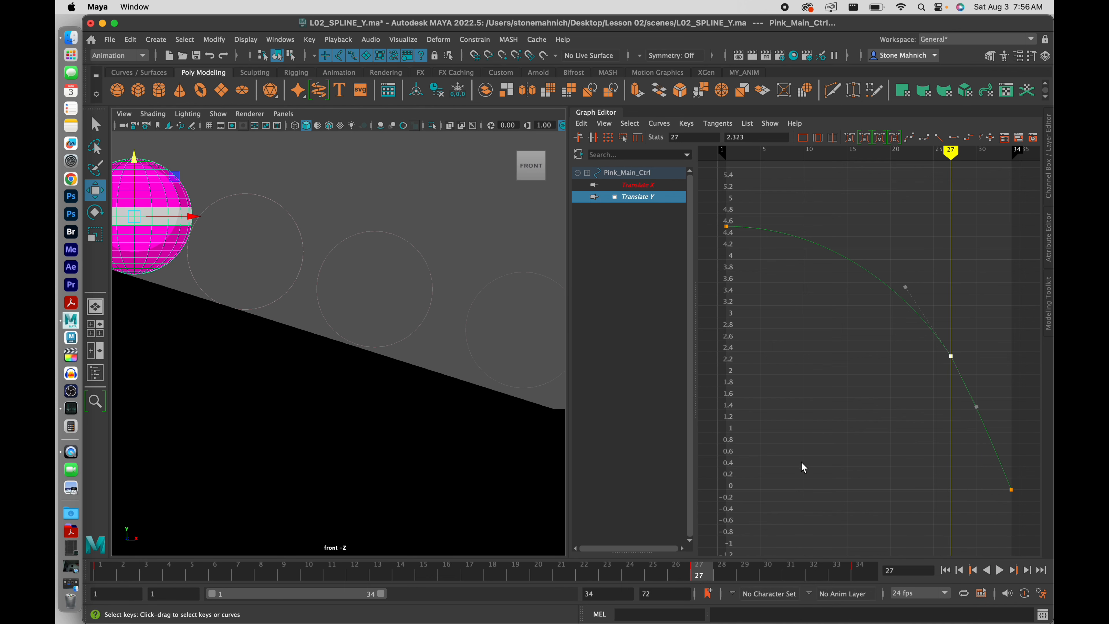
Select the frame 27 and 34 keys, replay the animation, and settle on frame 31
left_click_drag(891, 333, 1033, 523)
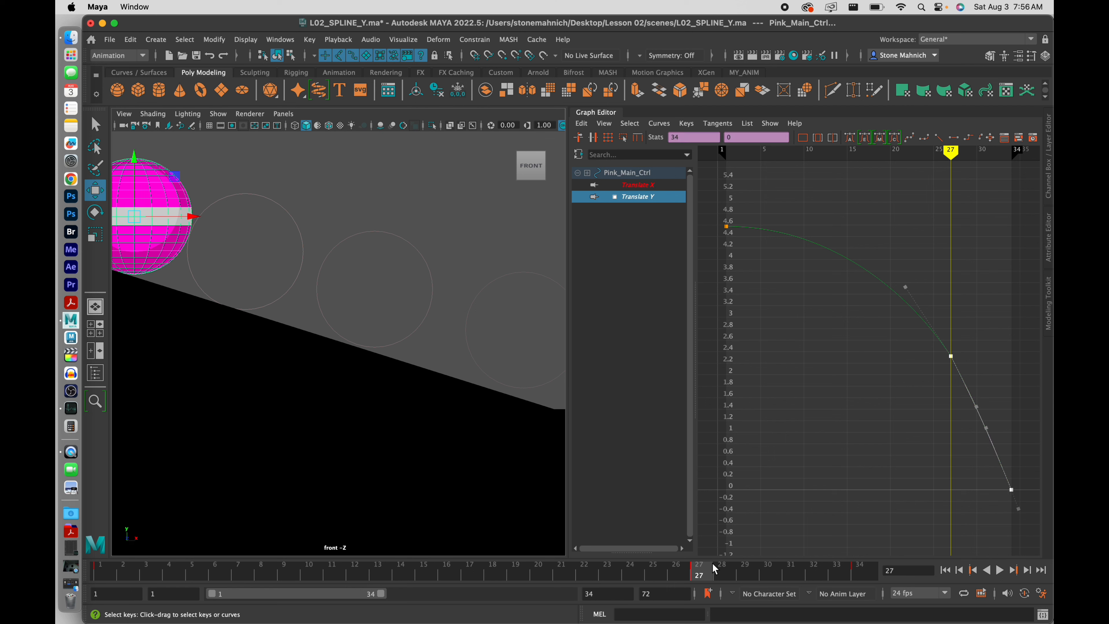
key("period")
key("alt+v")
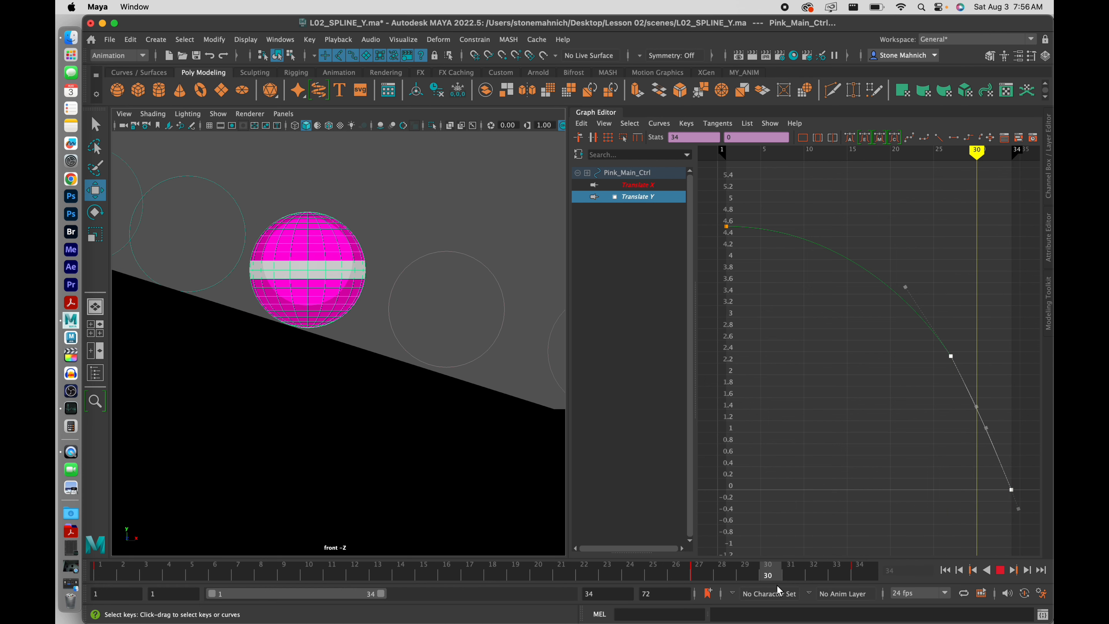
left_click(785, 584)
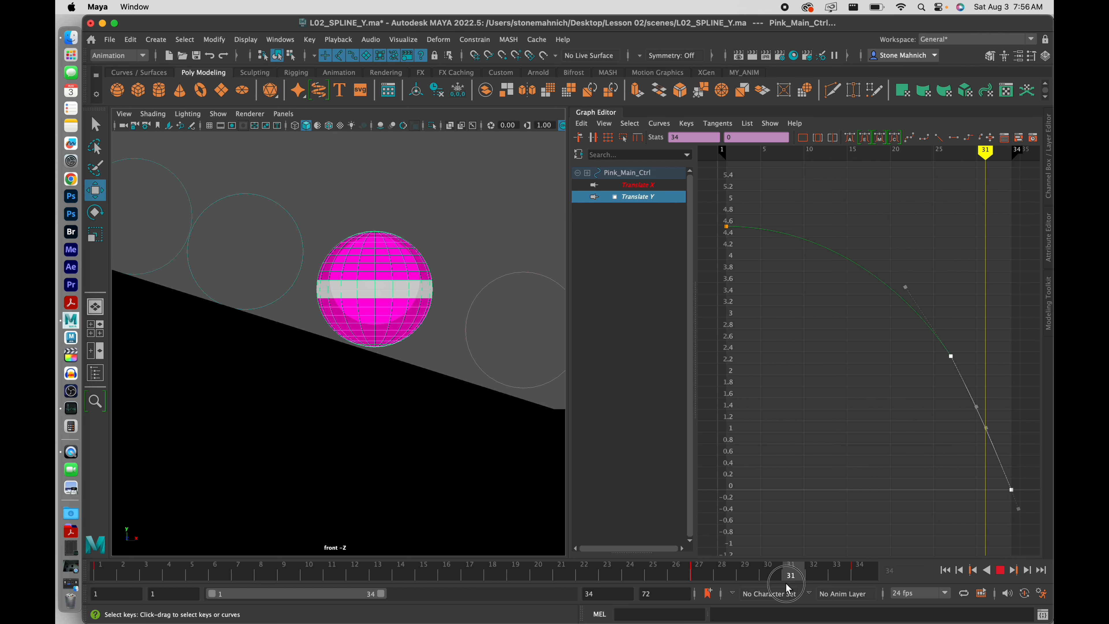
left_click_drag(785, 583, 781, 582)
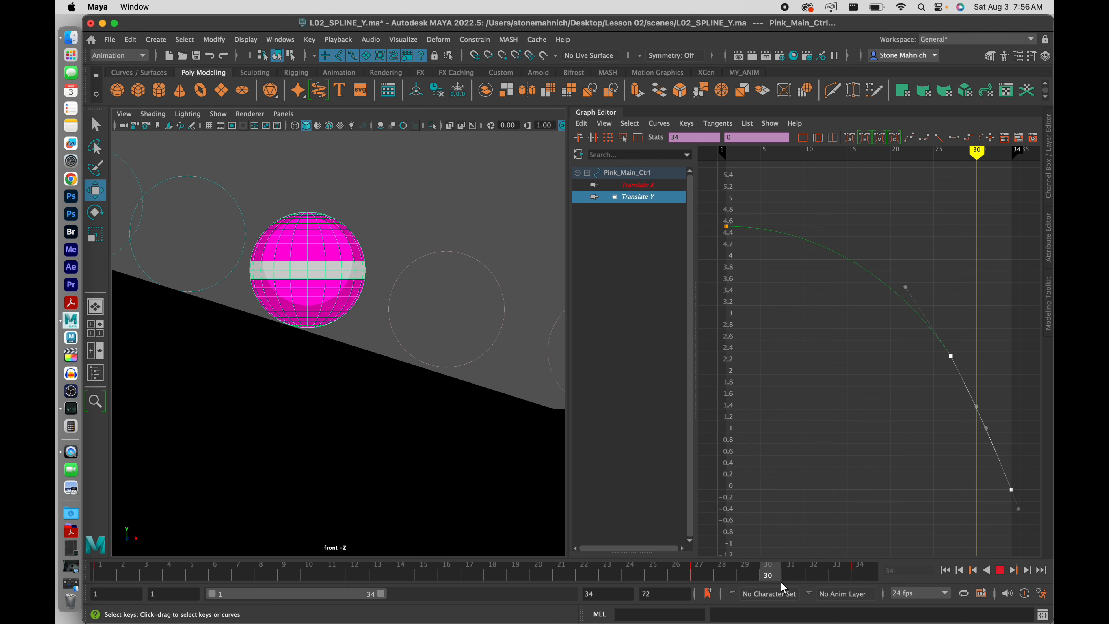
left_click(785, 583)
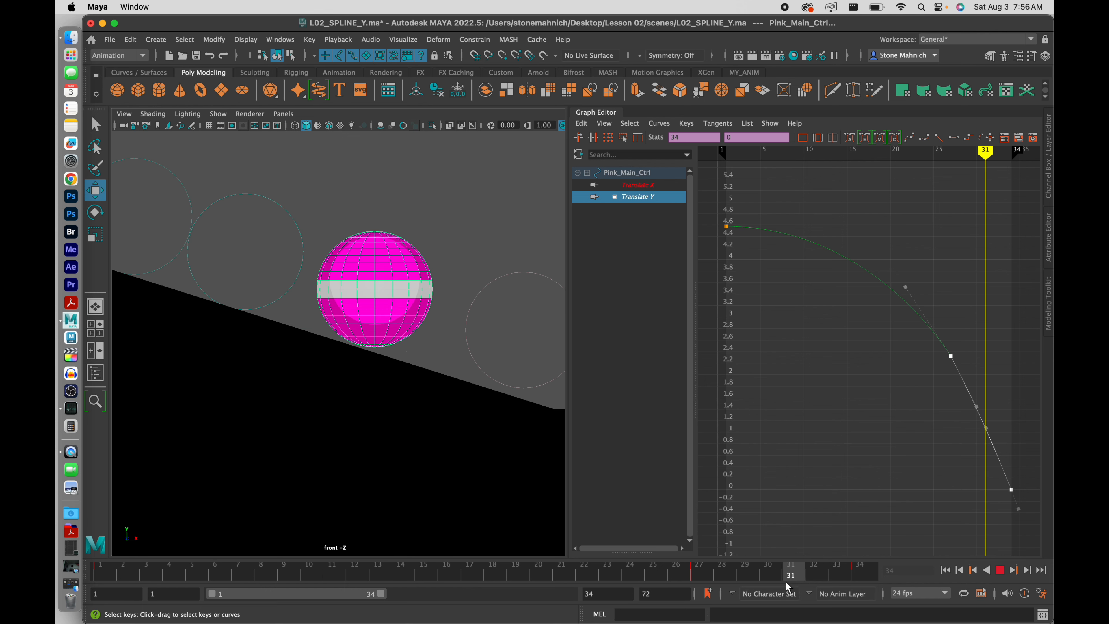
left_click_drag(784, 585, 781, 584)
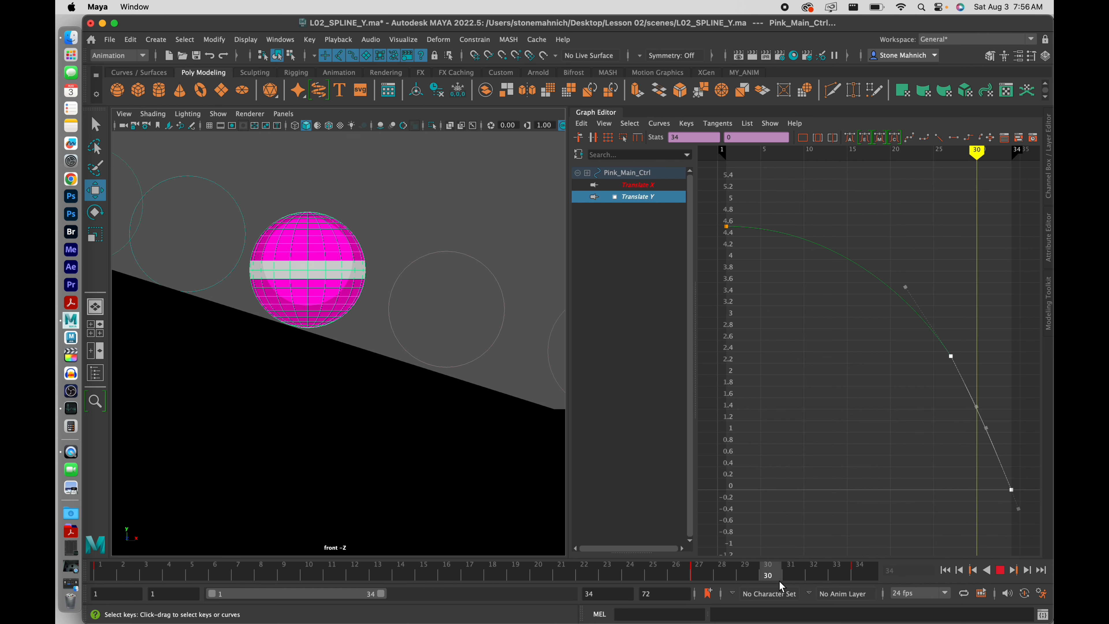
left_click(785, 583)
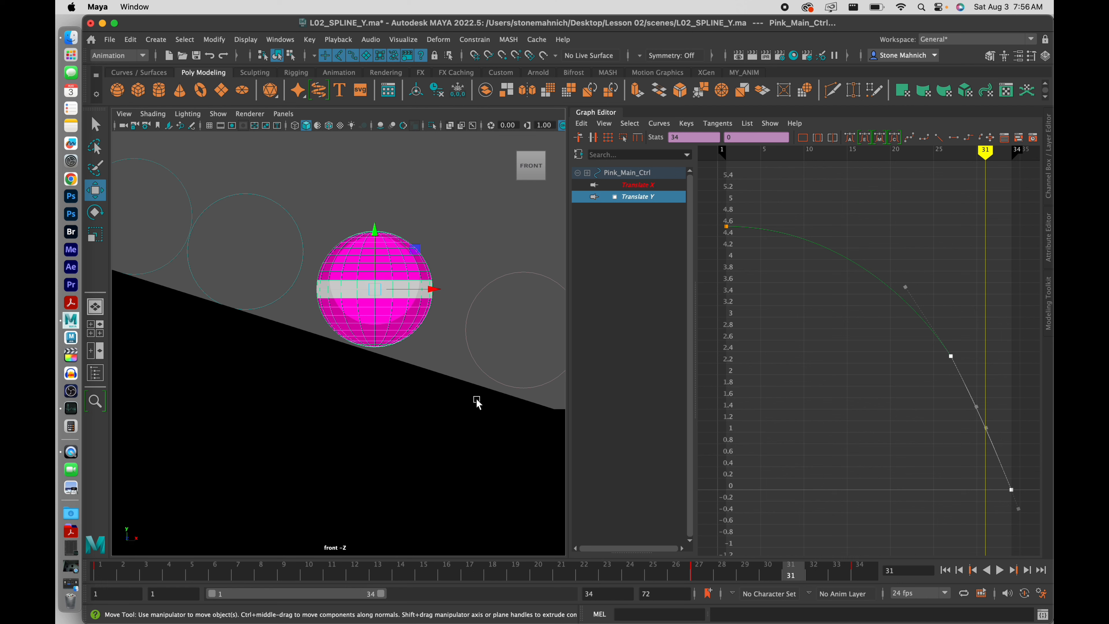
Insert a Translate Y key at frame 31 and lower the ball slightly to about 1
right_click(988, 436)
left_click(958, 440)
middle_click_drag(434, 334, 433, 336)
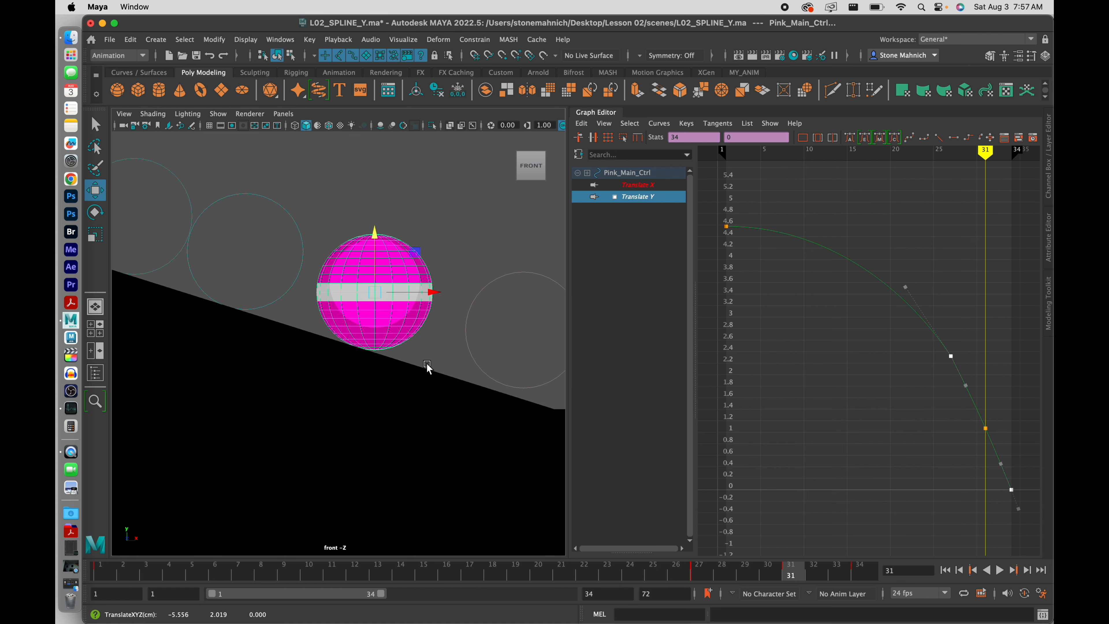
scroll(433, 381, "down", 5)
middle_click_drag(447, 386, 389, 378, "alt")
scroll(389, 379, "up", 2)
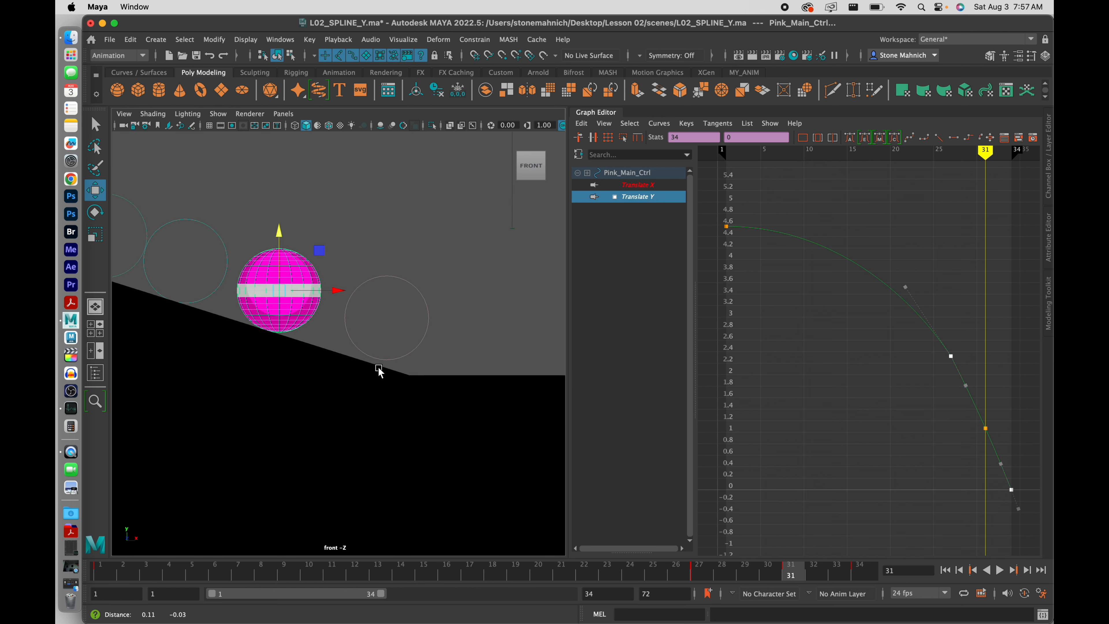
left_click(936, 484)
left_click_drag(922, 502, 1031, 421)
Frame the graph on the frame-34 Translate Y key and nudge it up slightly
key("f")
left_click(910, 463)
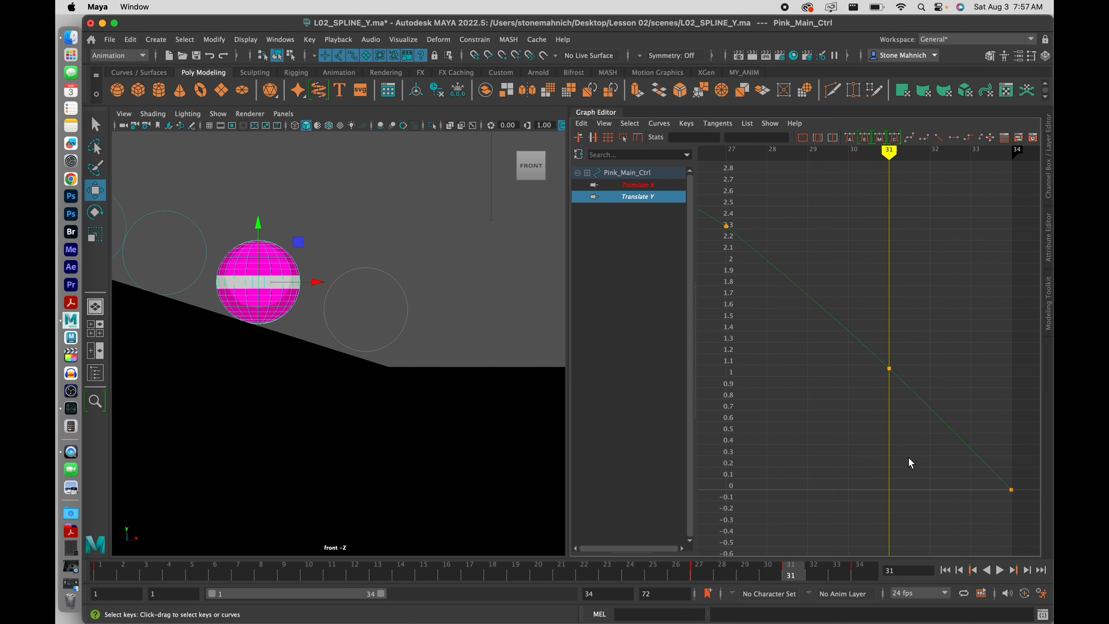
mouse_move(1000, 508)
left_mouse_down()
mouse_move(1018, 481)
mouse_move(1002, 488)
left_mouse_up()
key("f")
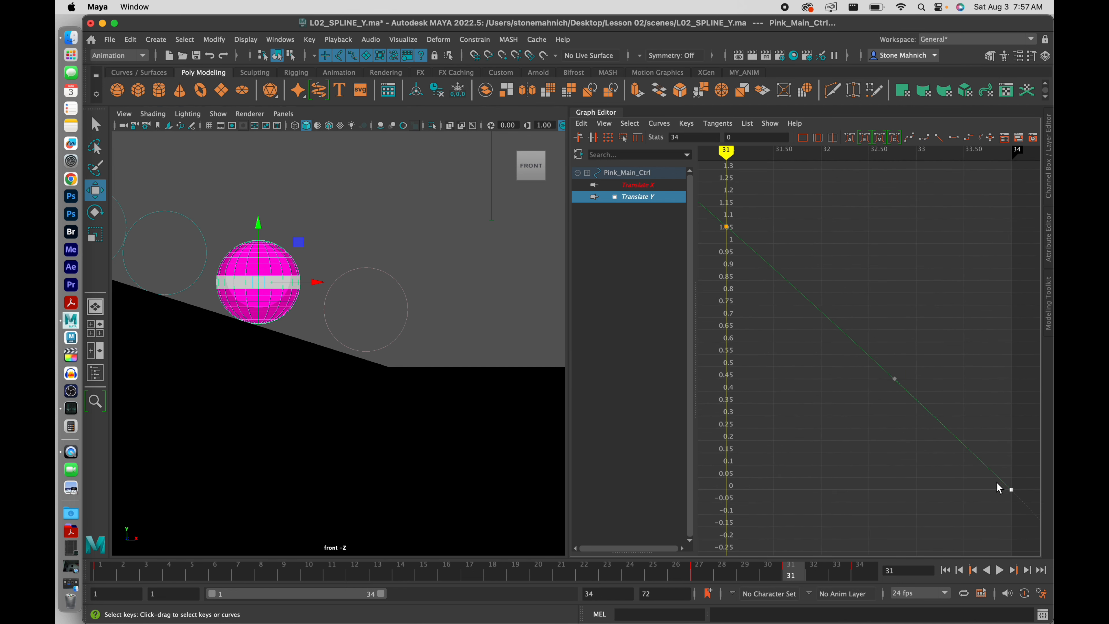
middle_click_drag(894, 377, 947, 424)
At frame 33, lower the ball to about 0.35, review frames 28–33, and fit the whole curve
left_click(831, 579)
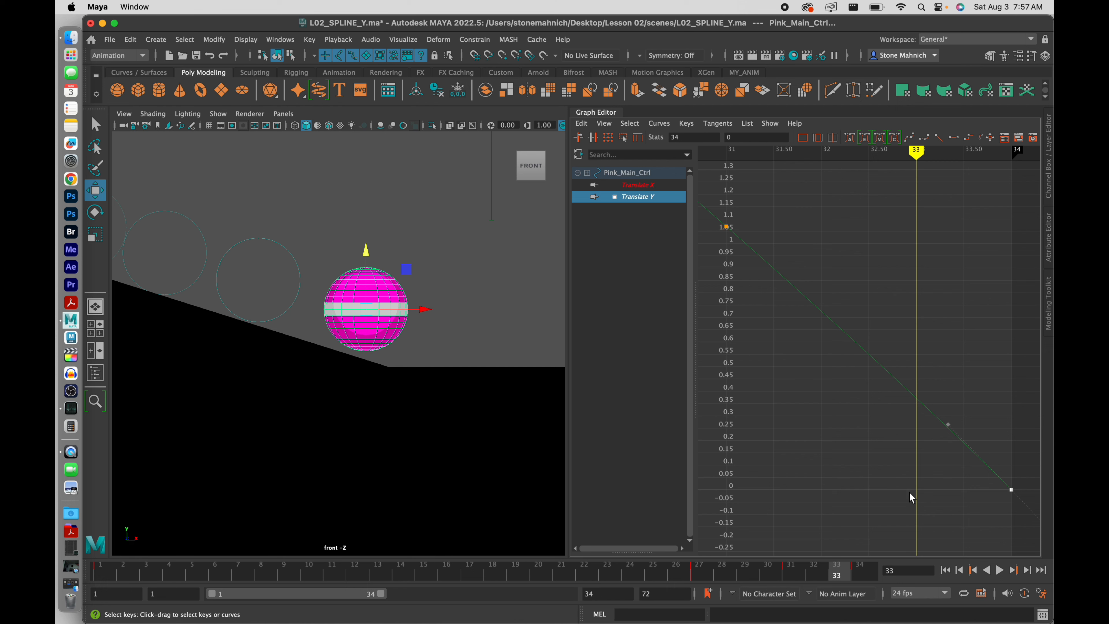
left_click(891, 471)
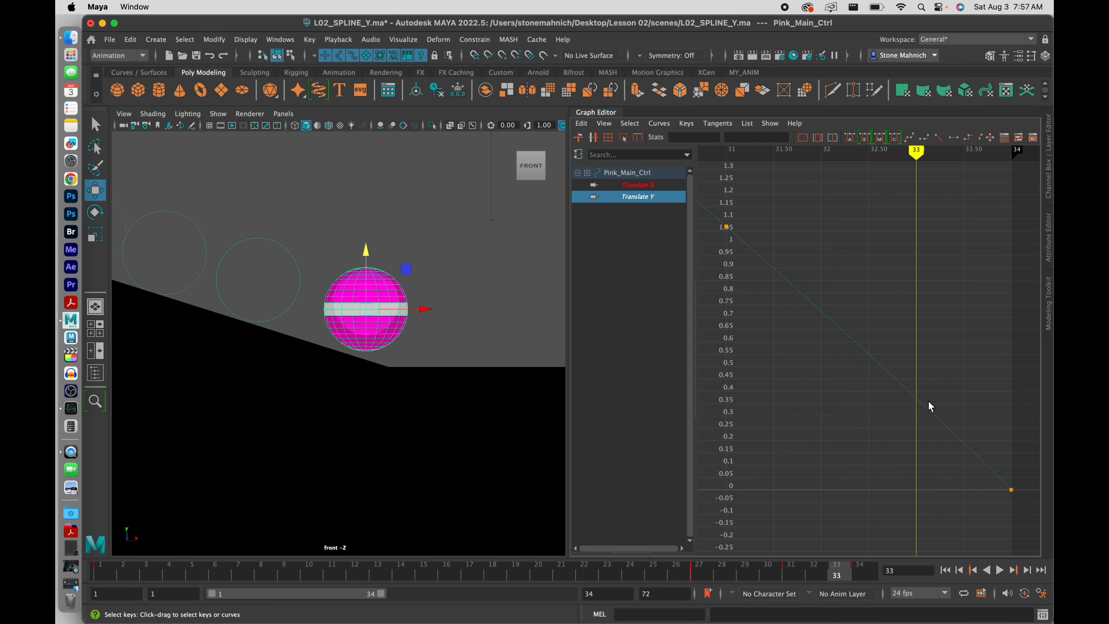
left_click(915, 400)
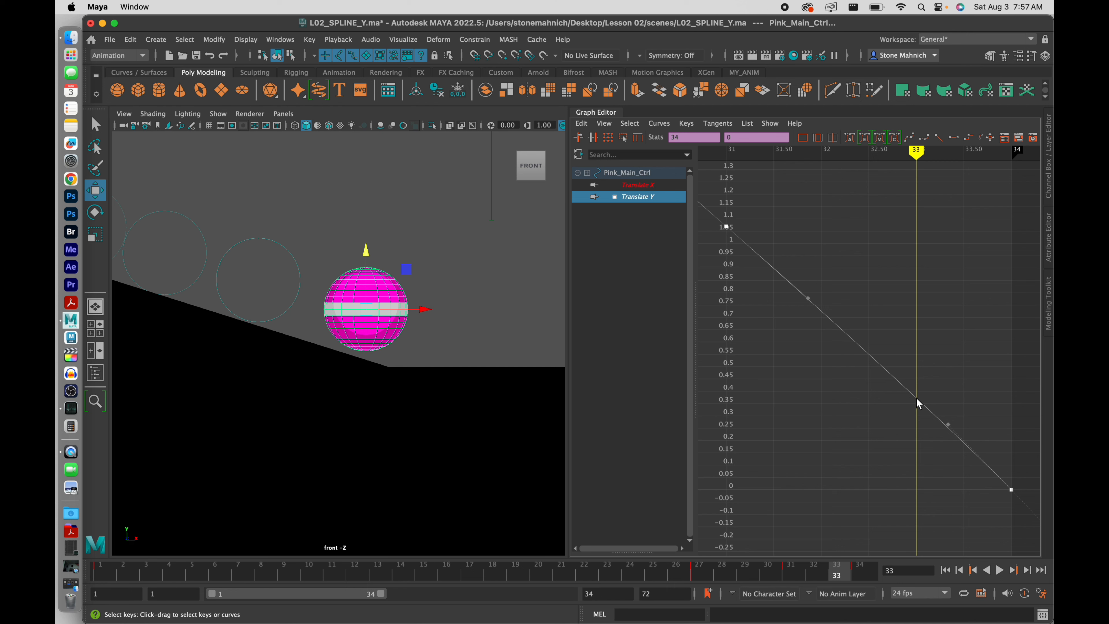
right_click(944, 397)
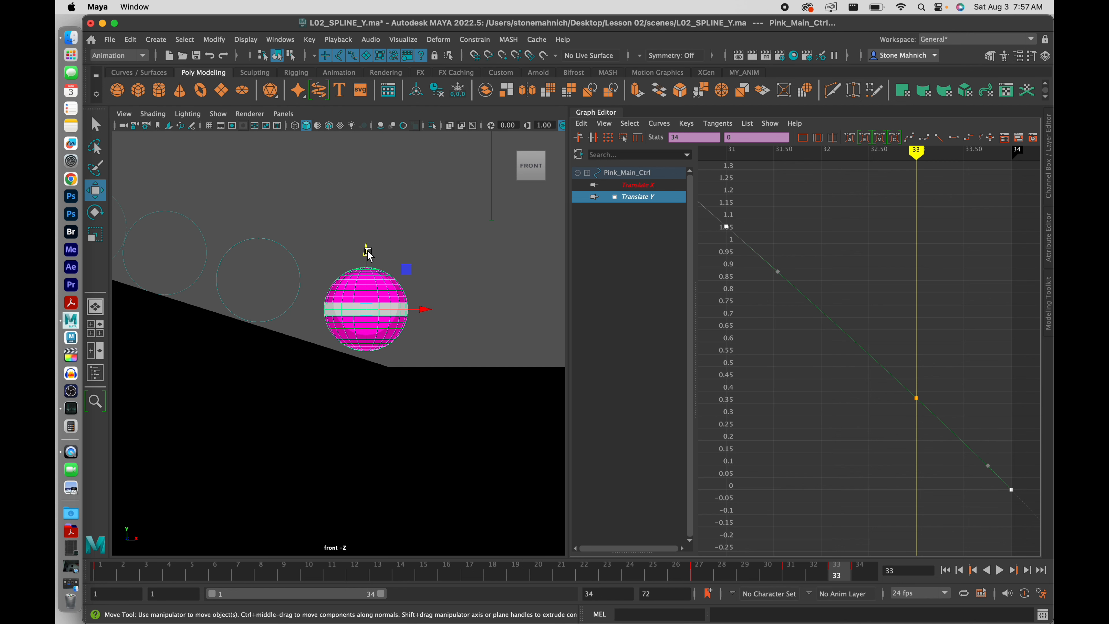
left_click_drag(368, 255, 368, 263)
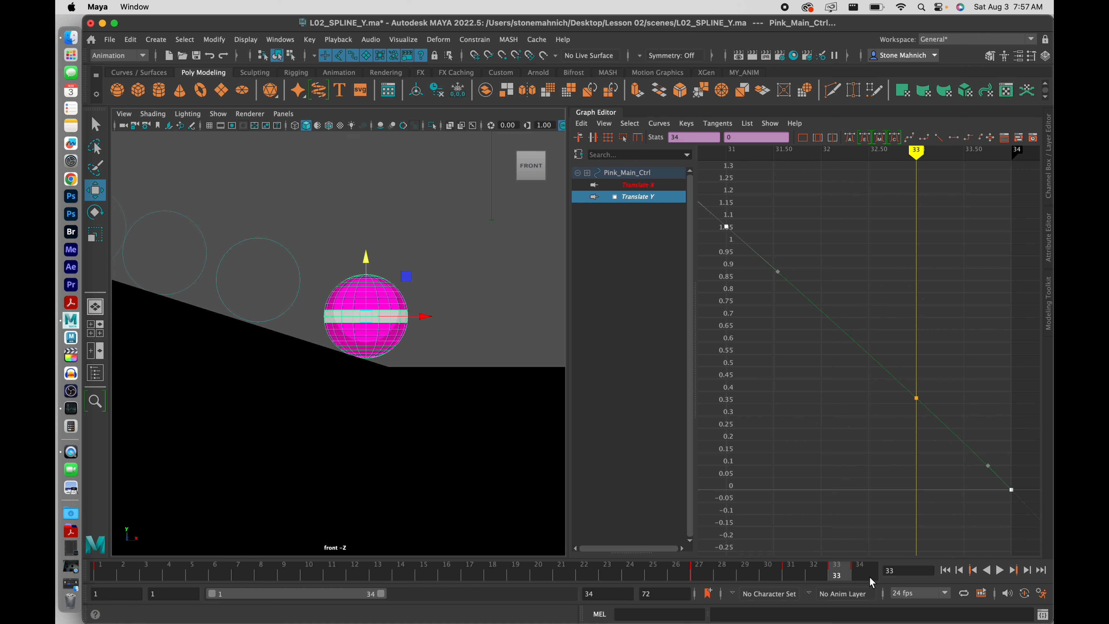
mouse_move(839, 570)
left_mouse_down()
mouse_move(716, 575)
mouse_move(837, 577)
mouse_move(794, 583)
left_mouse_up()
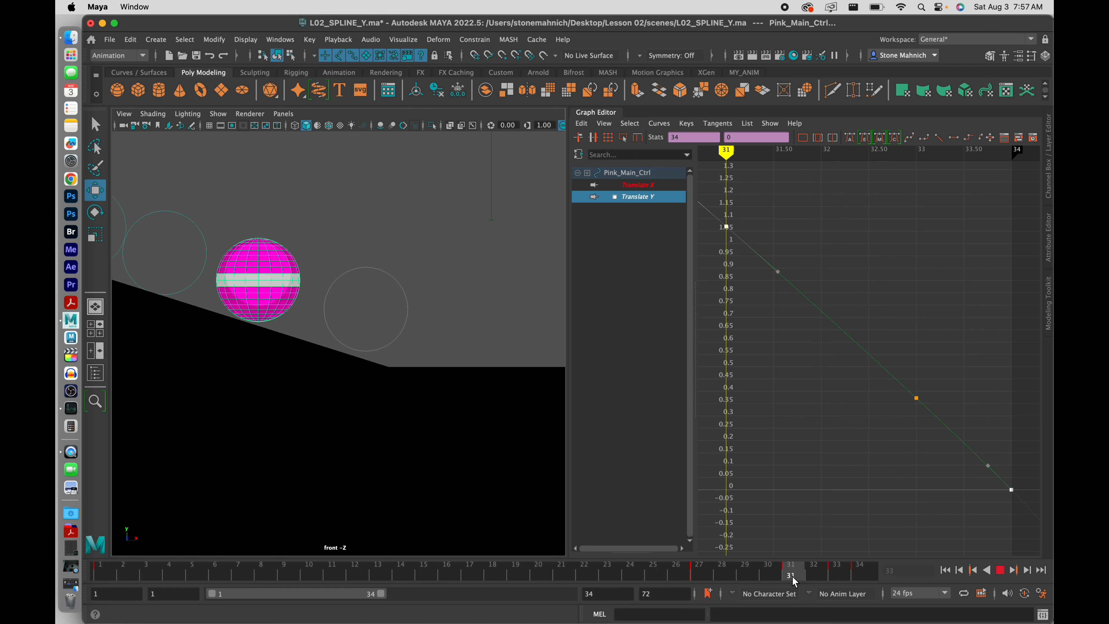
scroll(836, 417, "down", 3)
scroll(835, 417, "up", 3)
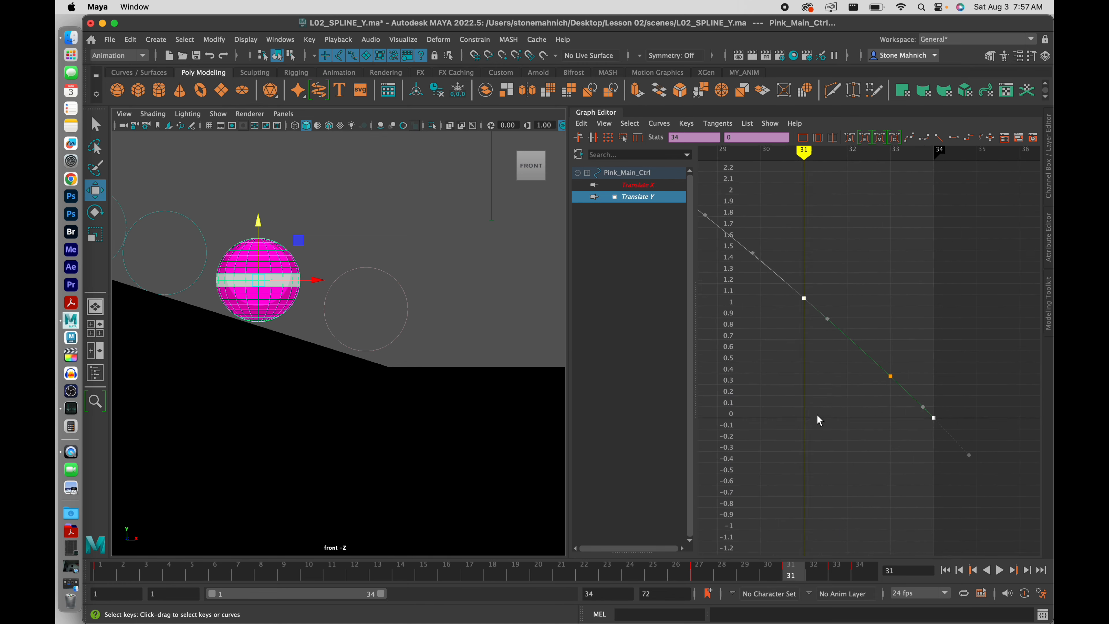
scroll(817, 416, "down", 1)
left_click(816, 416)
key("a")
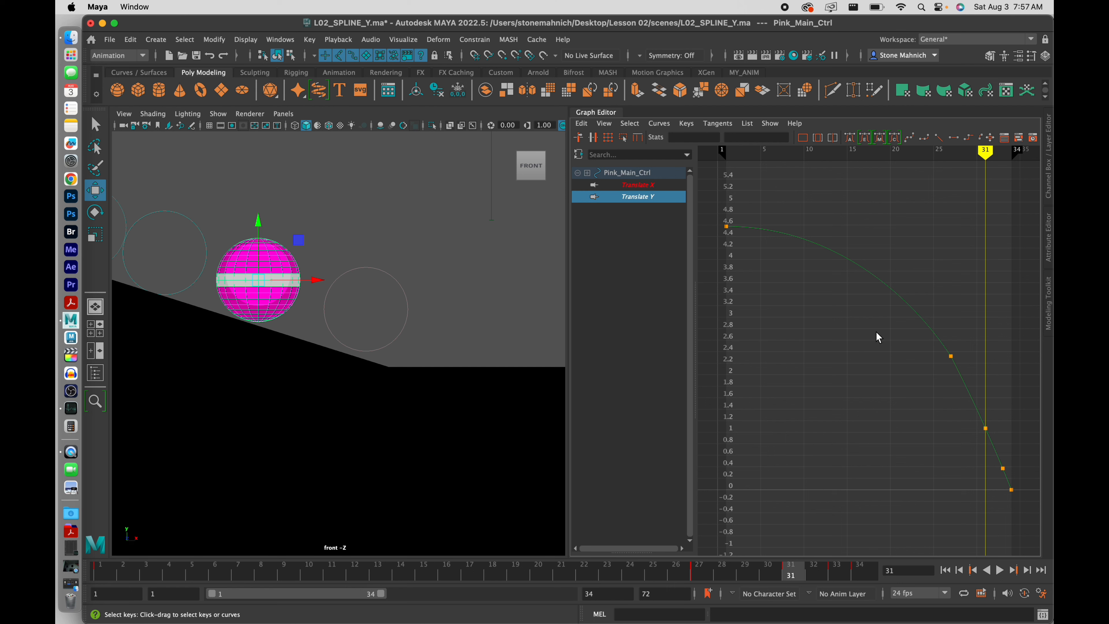
Delete the three in-between Translate Y keys, leaving only the frame 1 and frame 34 keys
left_click_drag(889, 329, 1019, 474)
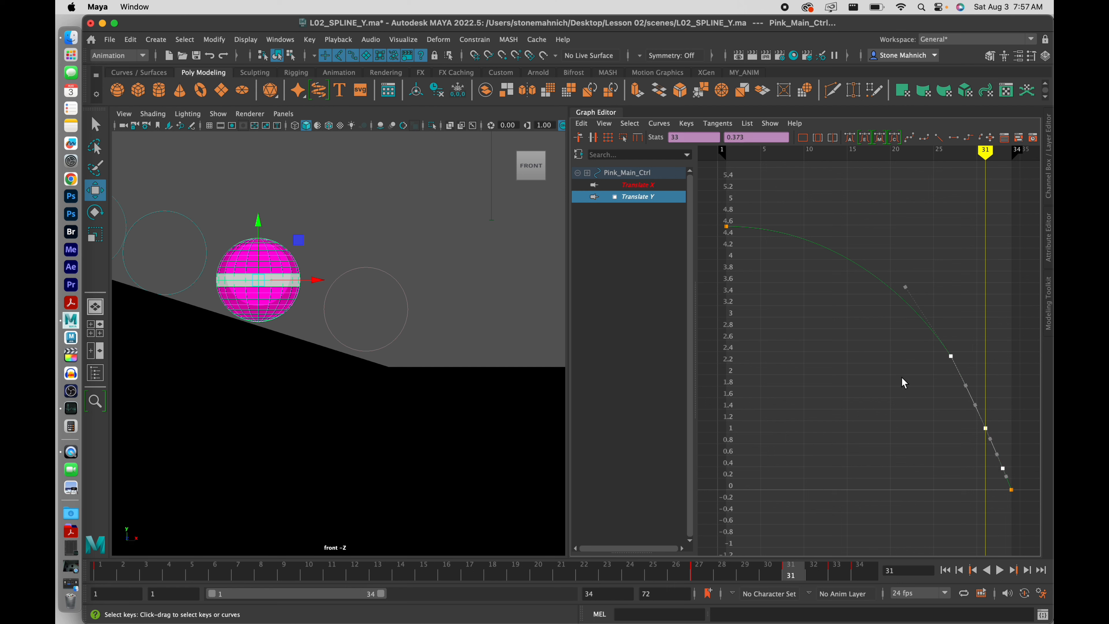
key("Delete")
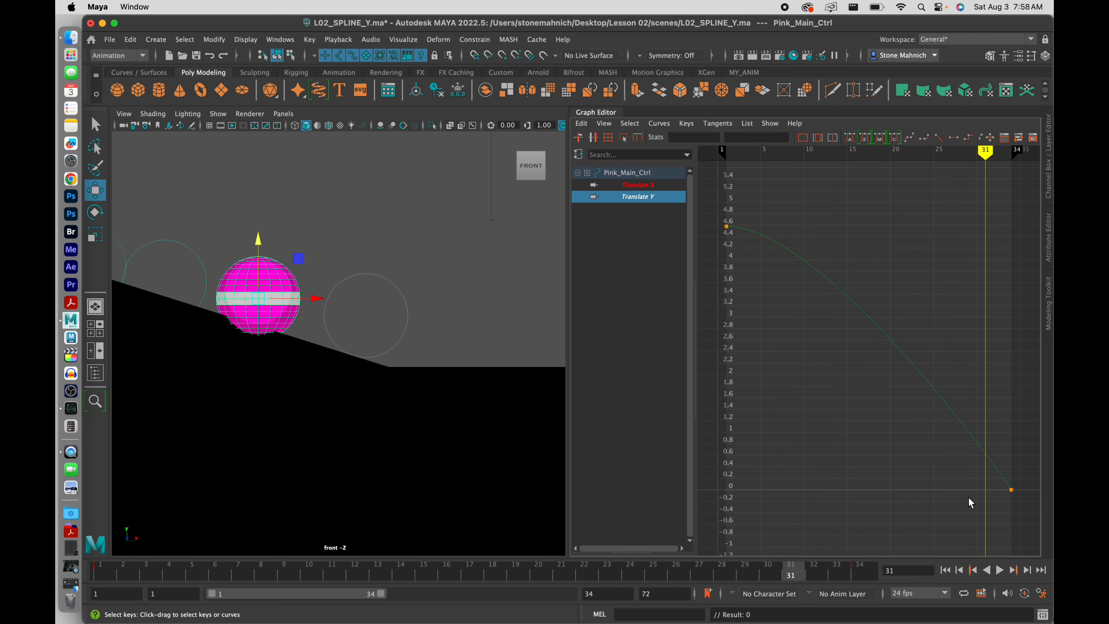
left_click_drag(970, 502, 977, 341)
Recentre the front view on the ramp, scrub the ball's path, and play it back
scroll(396, 306, "down", 11)
scroll(380, 307, "up", 1)
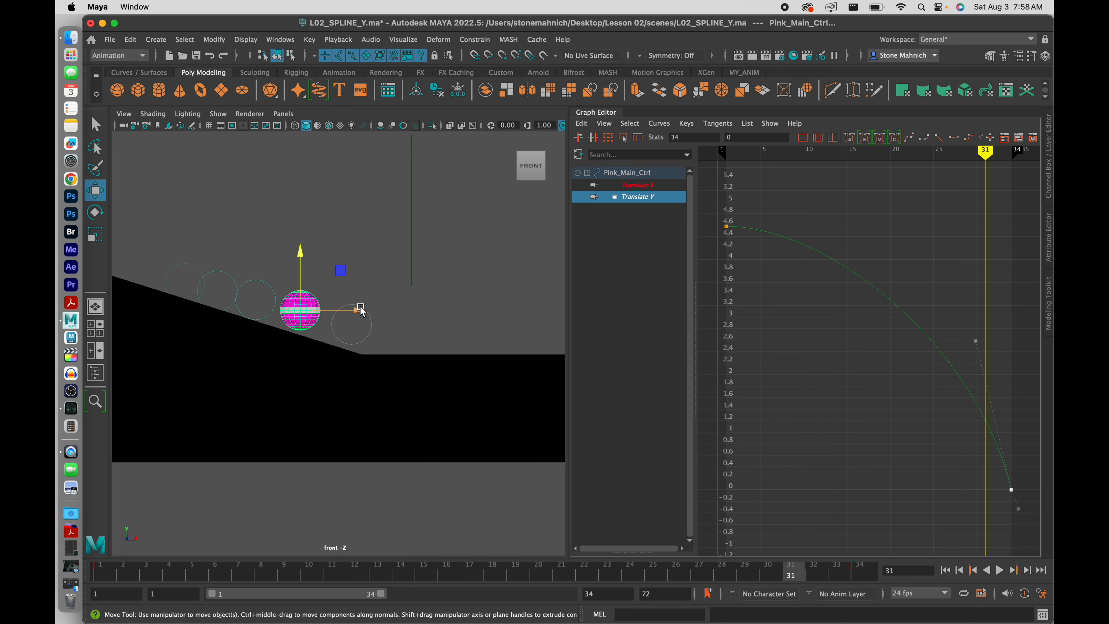
middle_click_drag(312, 303, 413, 346, "alt")
scroll(465, 340, "down", 1)
scroll(391, 340, "up", 2)
scroll(414, 346, "up", 2)
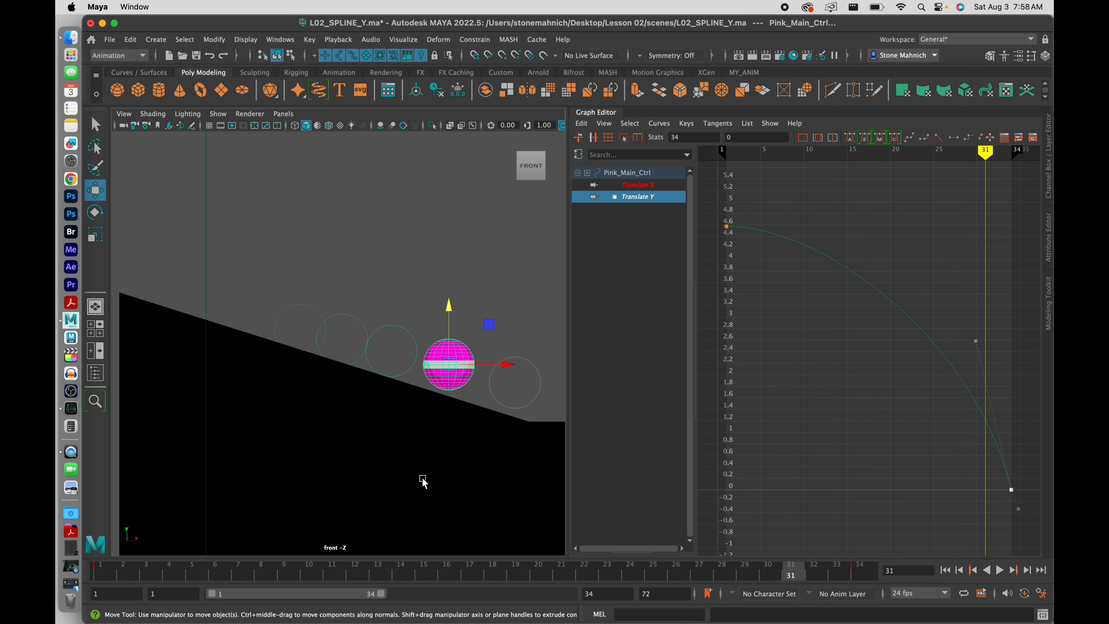
left_click_drag(435, 579, 683, 585)
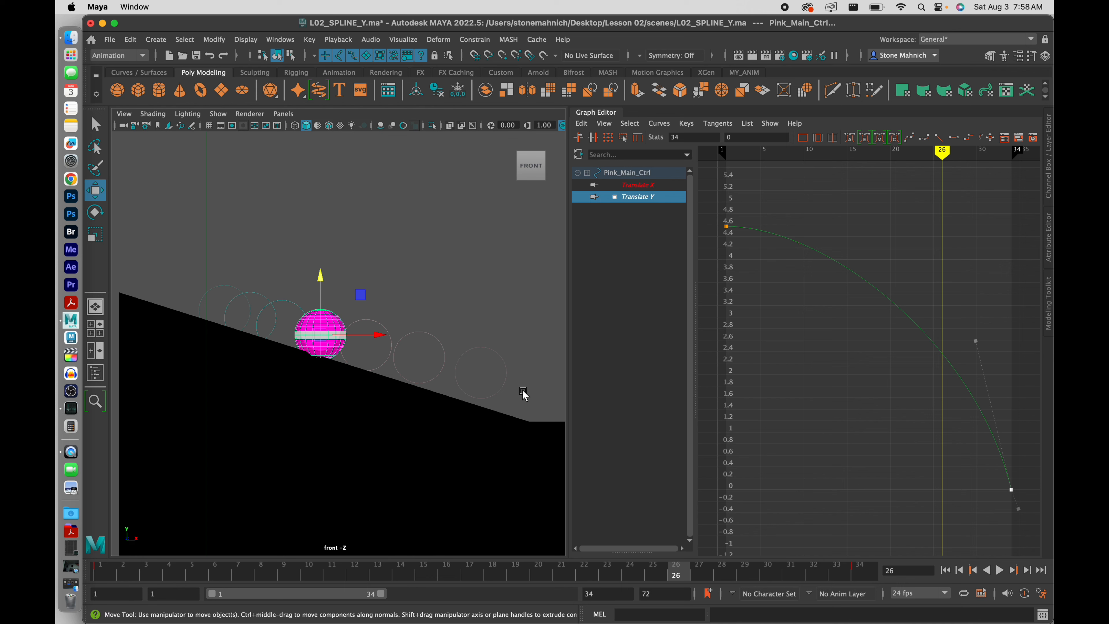
key("alt+v")
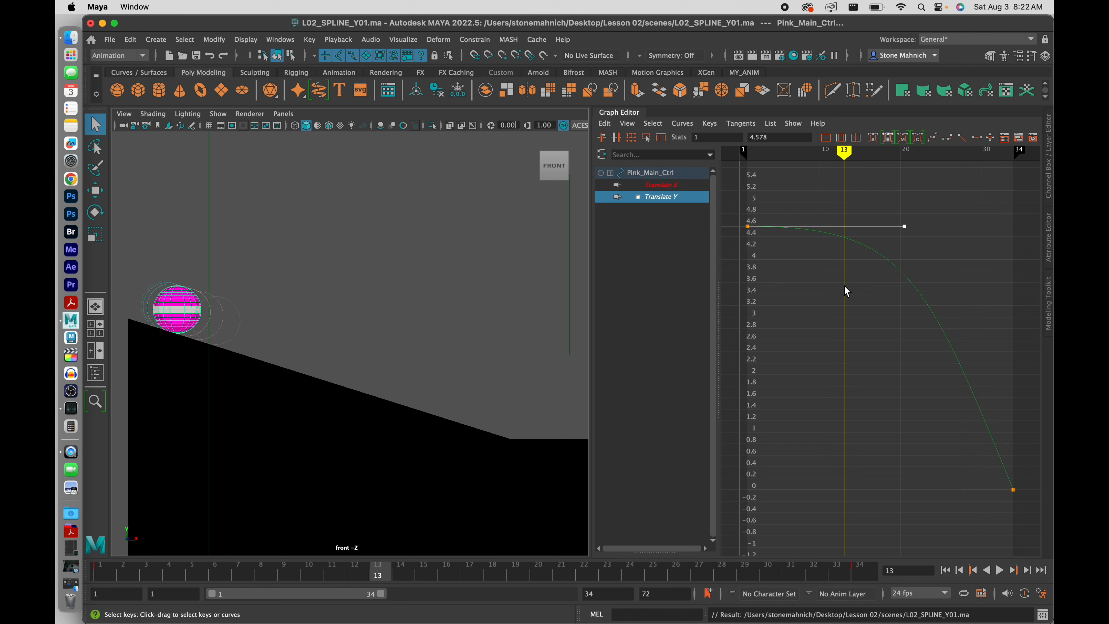
left_click(818, 268)
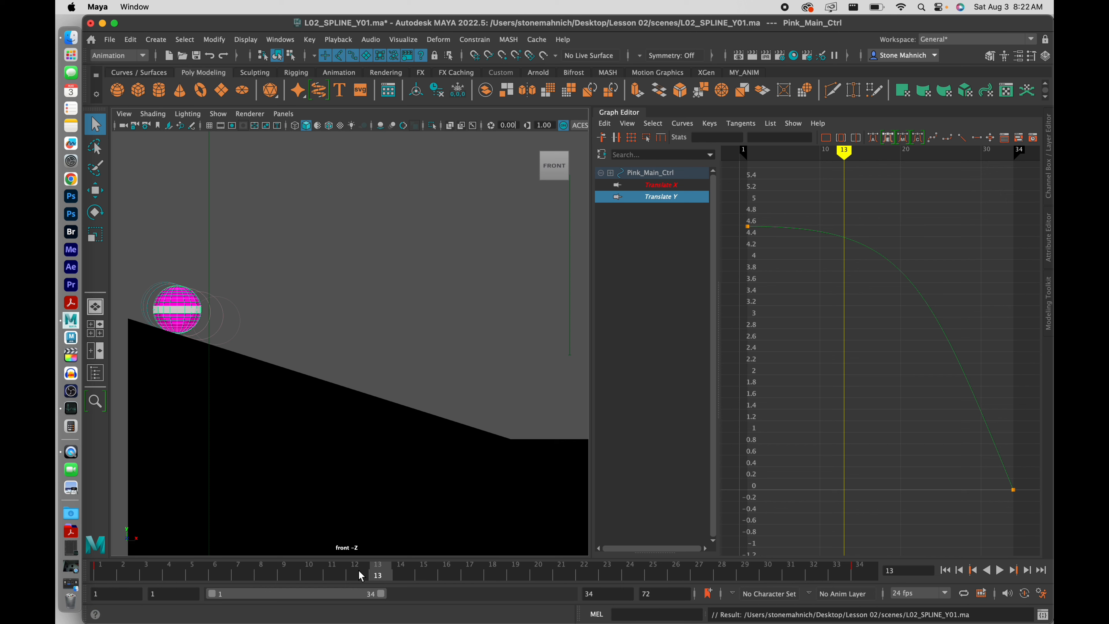
mouse_move(359, 572)
left_mouse_down()
mouse_move(192, 574)
mouse_move(609, 590)
mouse_move(175, 589)
mouse_move(567, 590)
mouse_move(236, 597)
mouse_move(255, 576)
mouse_move(533, 575)
mouse_move(355, 574)
mouse_move(472, 601)
mouse_move(231, 595)
mouse_move(401, 590)
left_mouse_up()
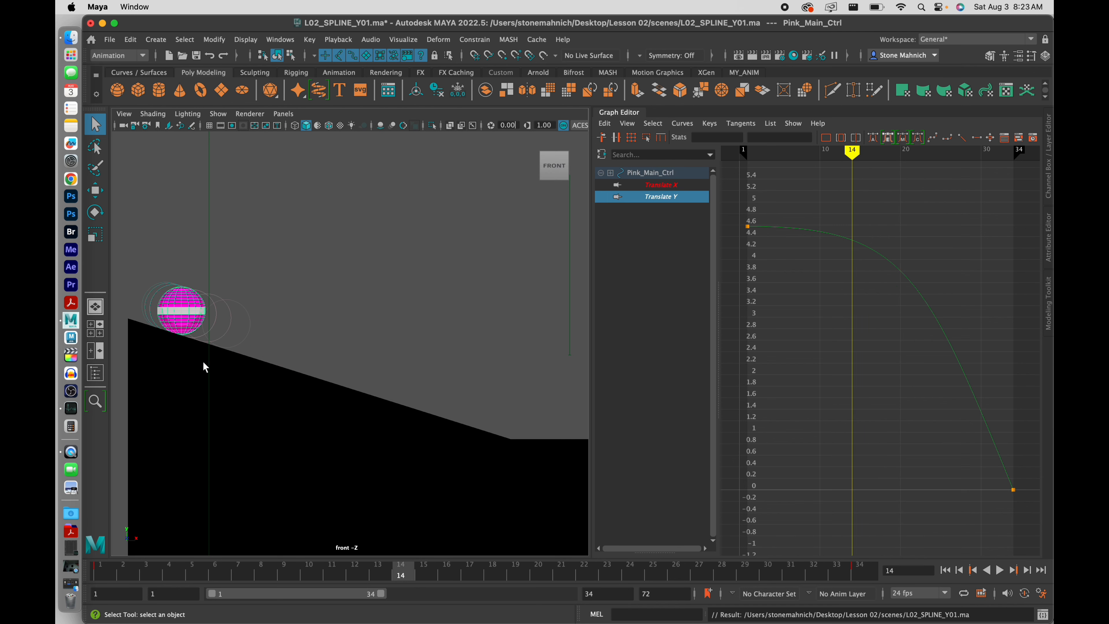
key("f")
scroll(293, 377, "down", 10)
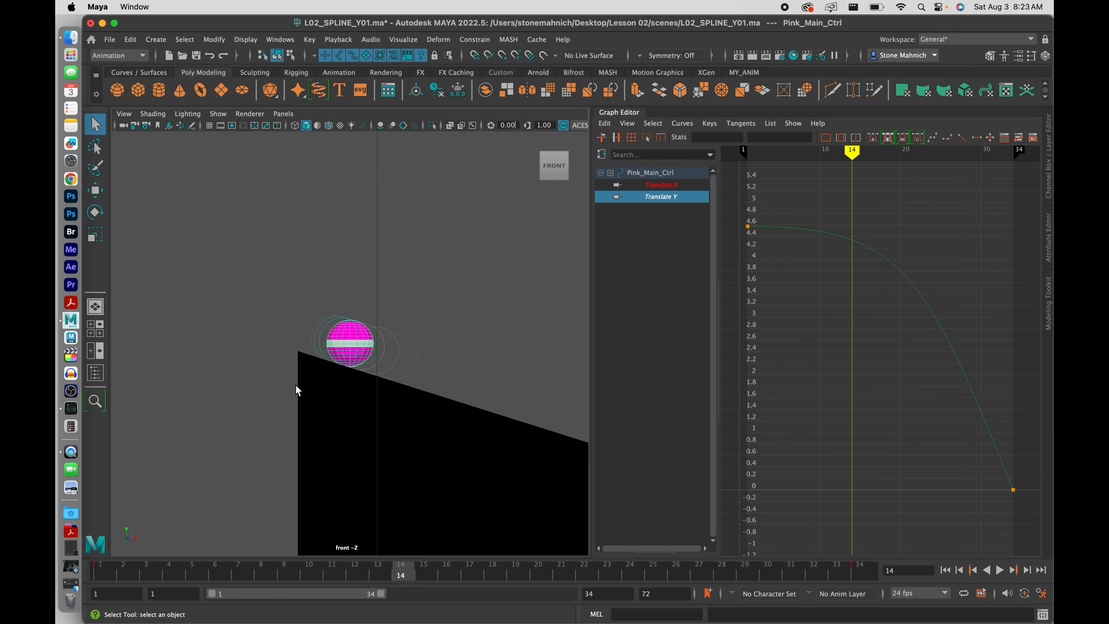
scroll(295, 384, "up", 5)
middle_click_drag(406, 389, 346, 339, "alt")
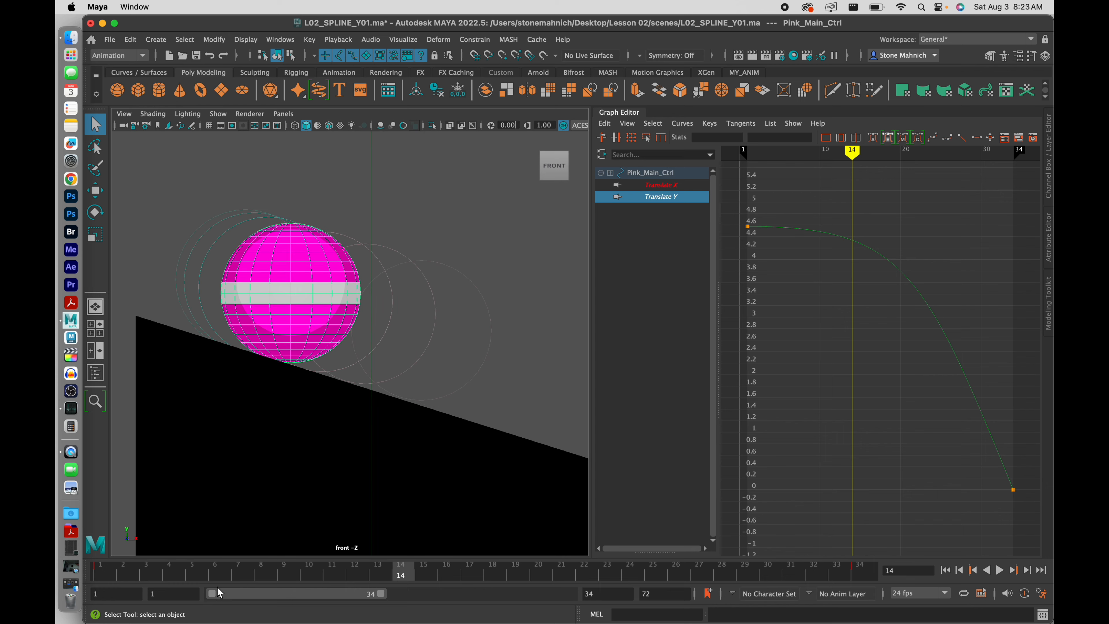
mouse_move(168, 576)
left_mouse_down()
mouse_move(106, 573)
mouse_move(417, 578)
mouse_move(306, 577)
mouse_move(360, 578)
left_mouse_up()
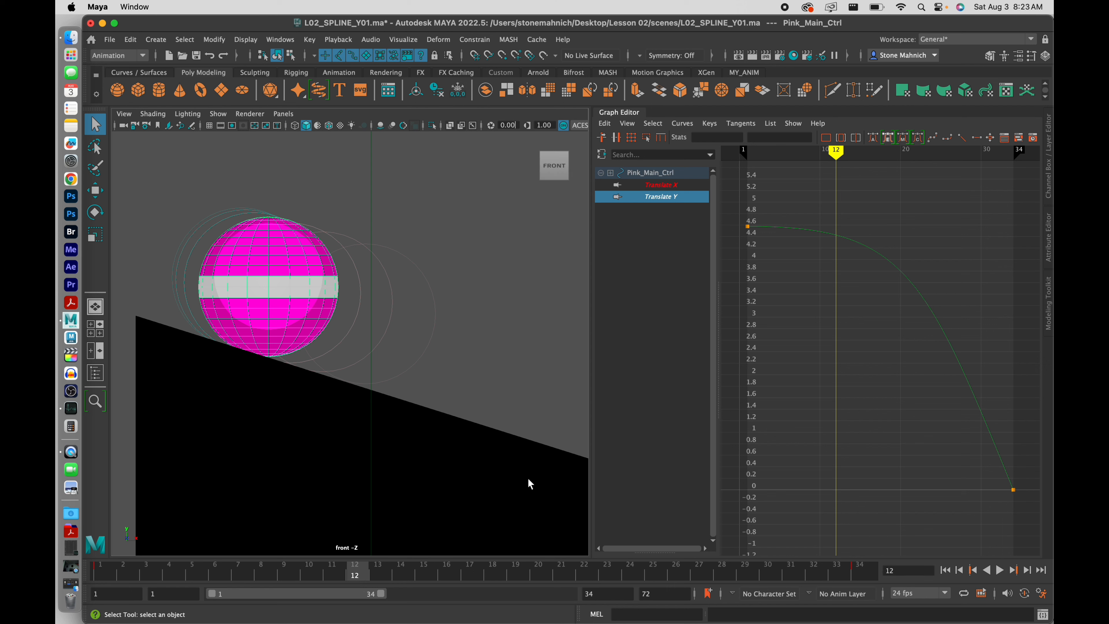
Insert a Translate Y key at frame 12 and raise it slightly to 4.462
left_click_drag(794, 264, 794, 263)
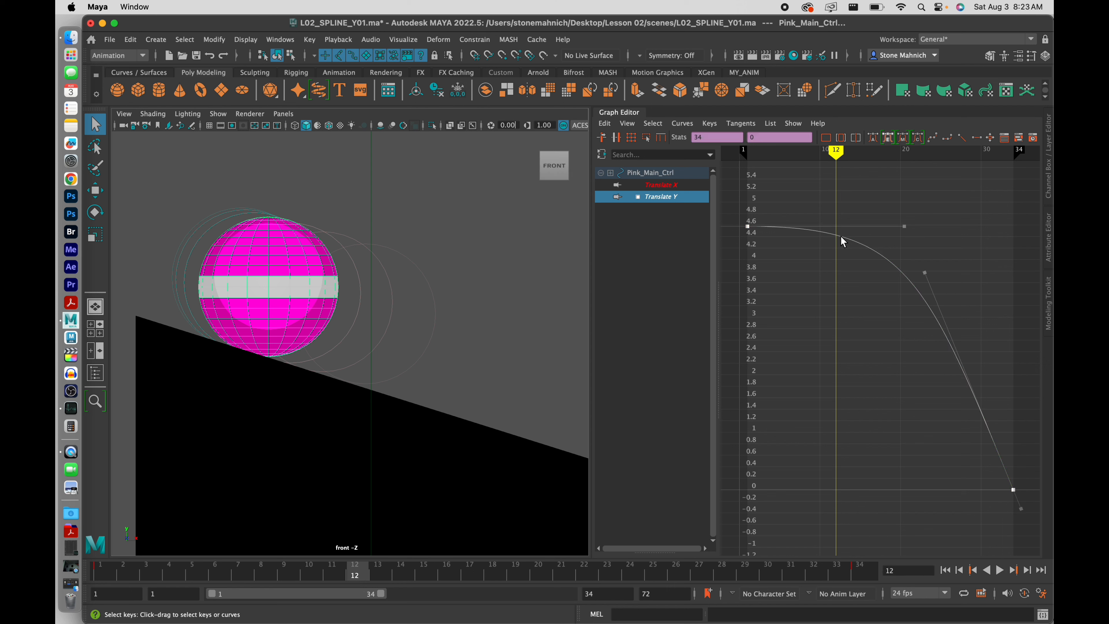
right_click_drag(843, 240, 856, 243)
left_click_drag(893, 208, 815, 285)
middle_click_drag(829, 298, 829, 294)
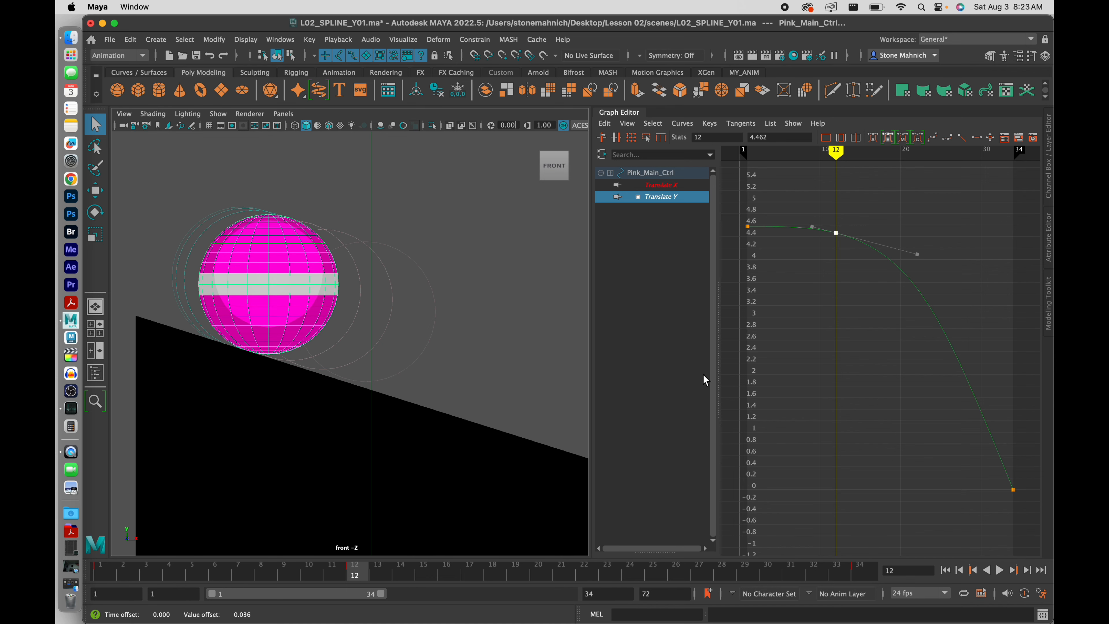
Recentre the front view and review the roll by playing and scrubbing frames 12 to 24
left_click_drag(335, 575, 587, 575)
middle_click_drag(494, 428, 329, 318, "alt")
scroll(393, 363, "down", 5)
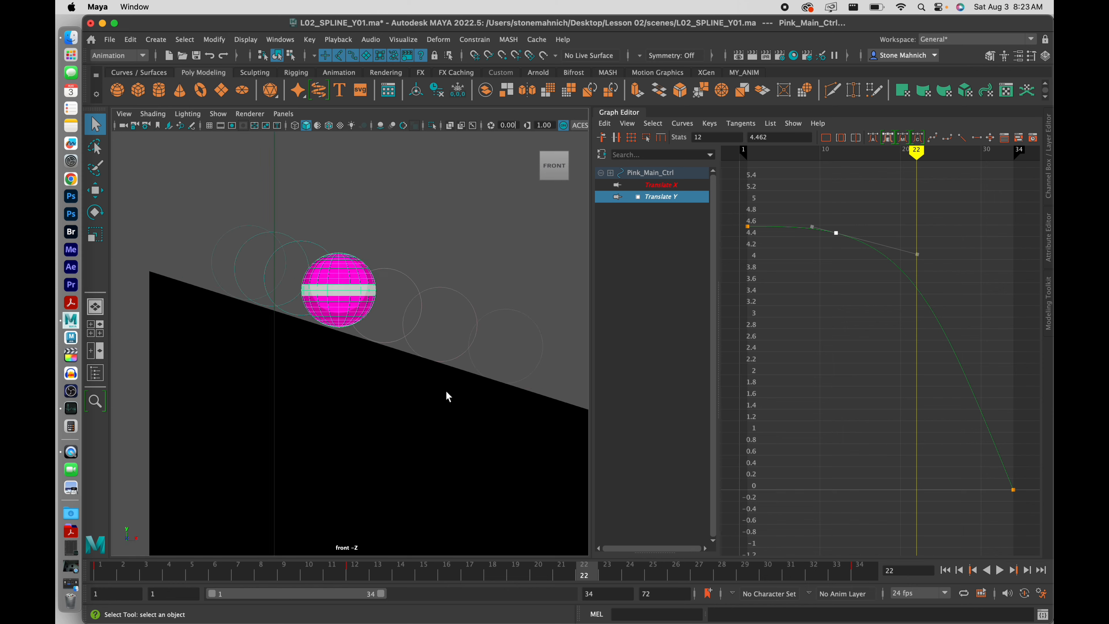
middle_click_drag(436, 389, 358, 375, "alt")
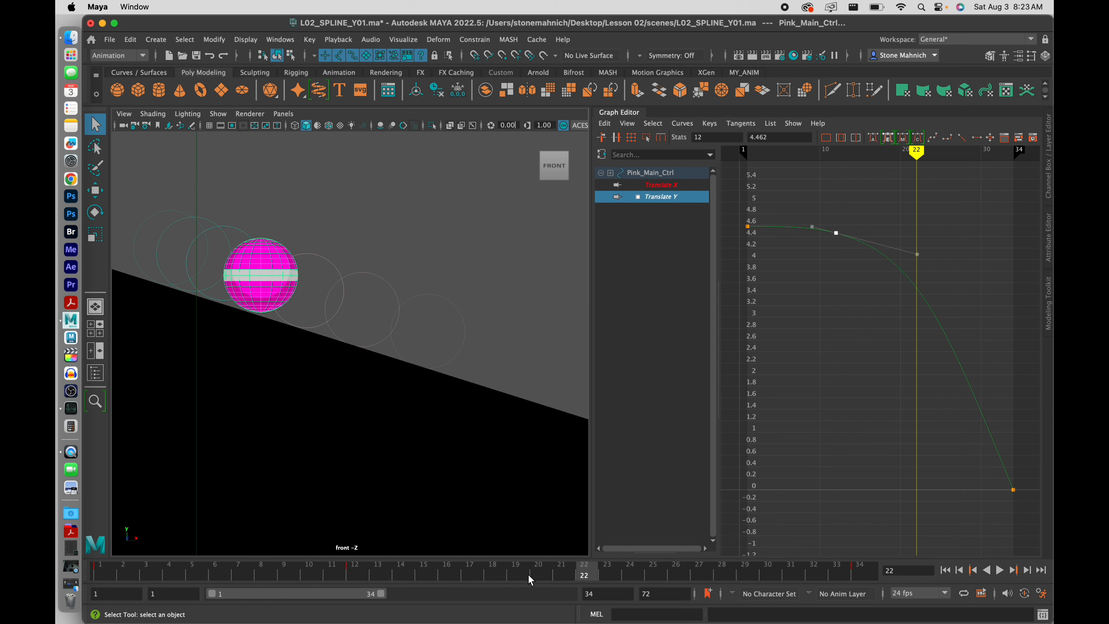
left_click(1000, 570)
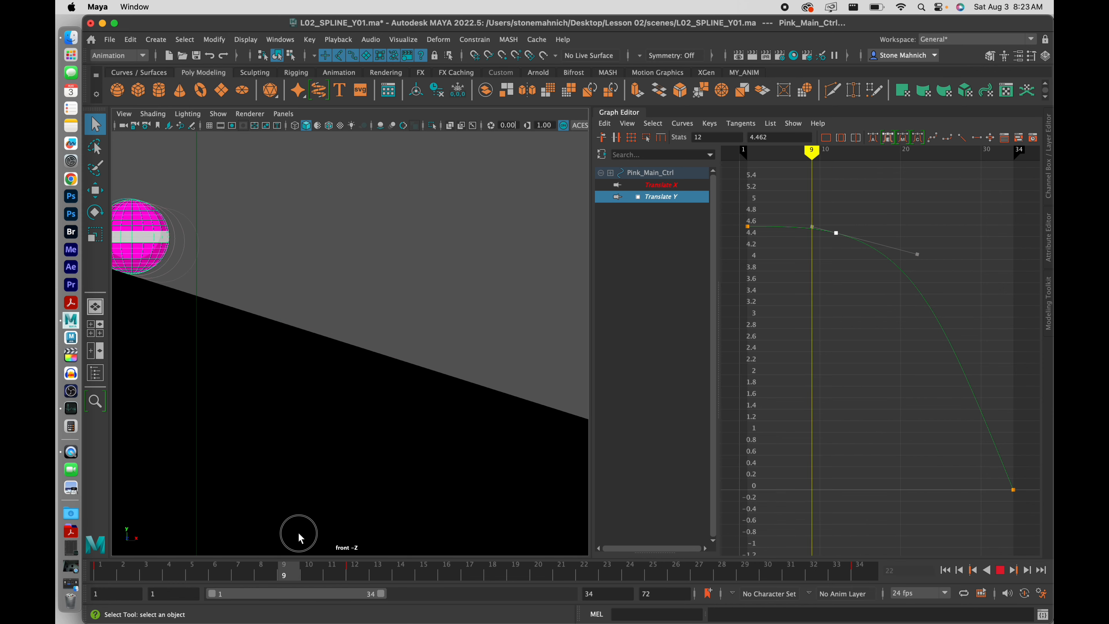
left_click(355, 573)
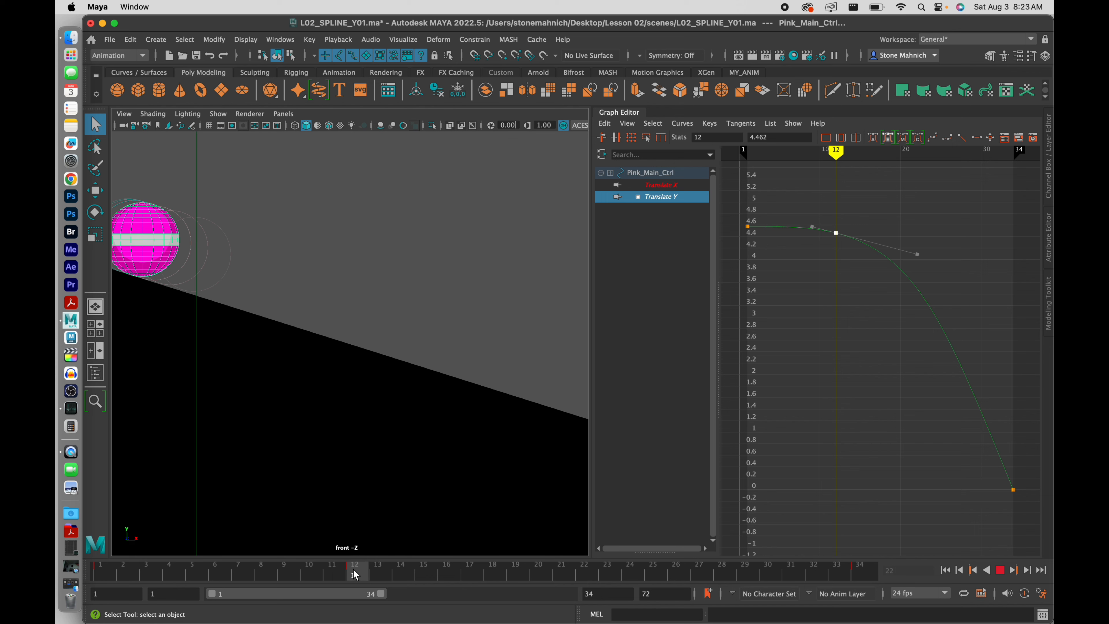
mouse_move(356, 574)
left_mouse_down()
mouse_move(586, 577)
mouse_move(635, 589)
mouse_move(565, 575)
mouse_move(607, 574)
mouse_move(585, 579)
left_mouse_up()
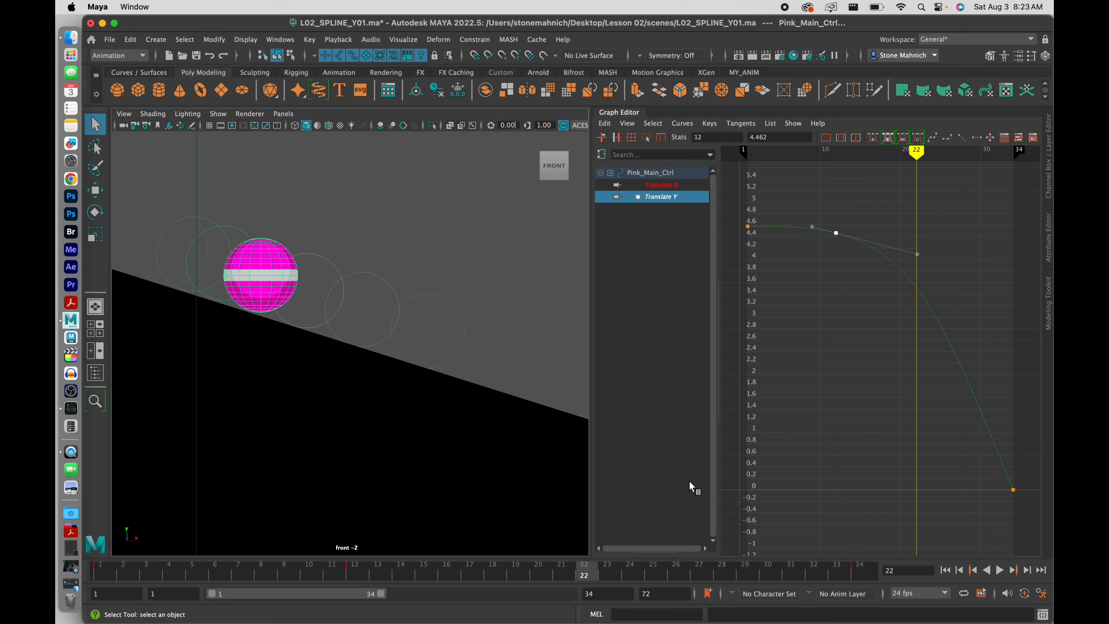
Insert a Translate Y key at frame 22, move it to about 3.4, and review frames 4–22
left_click(921, 295)
right_click(922, 296)
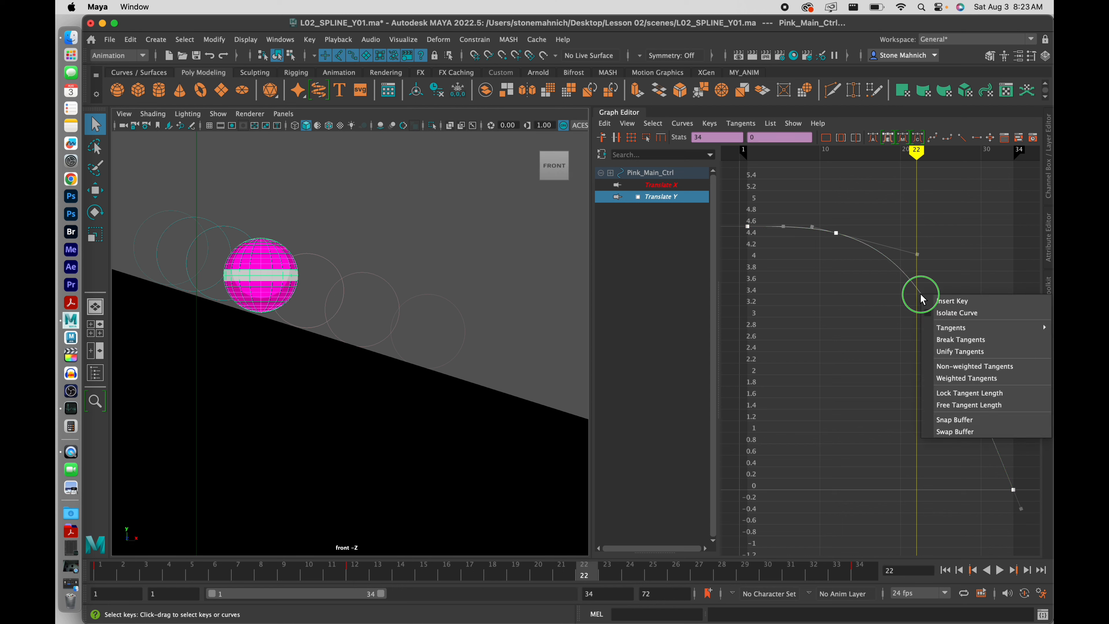
left_click(944, 301)
left_click_drag(955, 264, 885, 302)
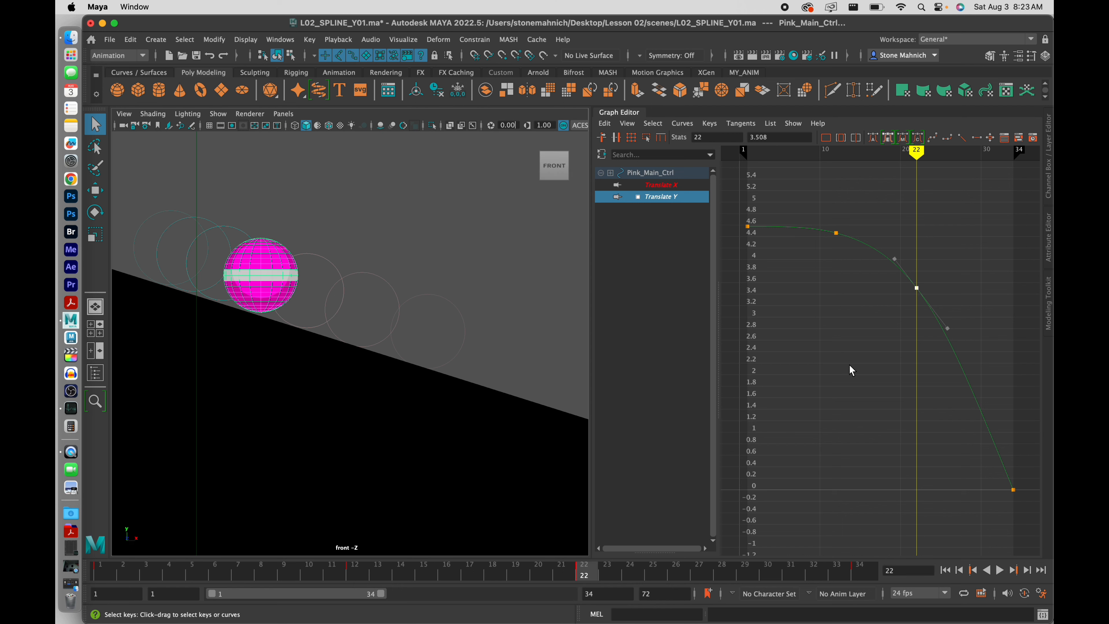
middle_click_drag(850, 366, 887, 318)
left_click_drag(457, 571, 714, 605)
Insert a Translate Y key at frame 27, raise it to 2.319, and scrub to check the motion
left_click_drag(983, 352, 929, 389)
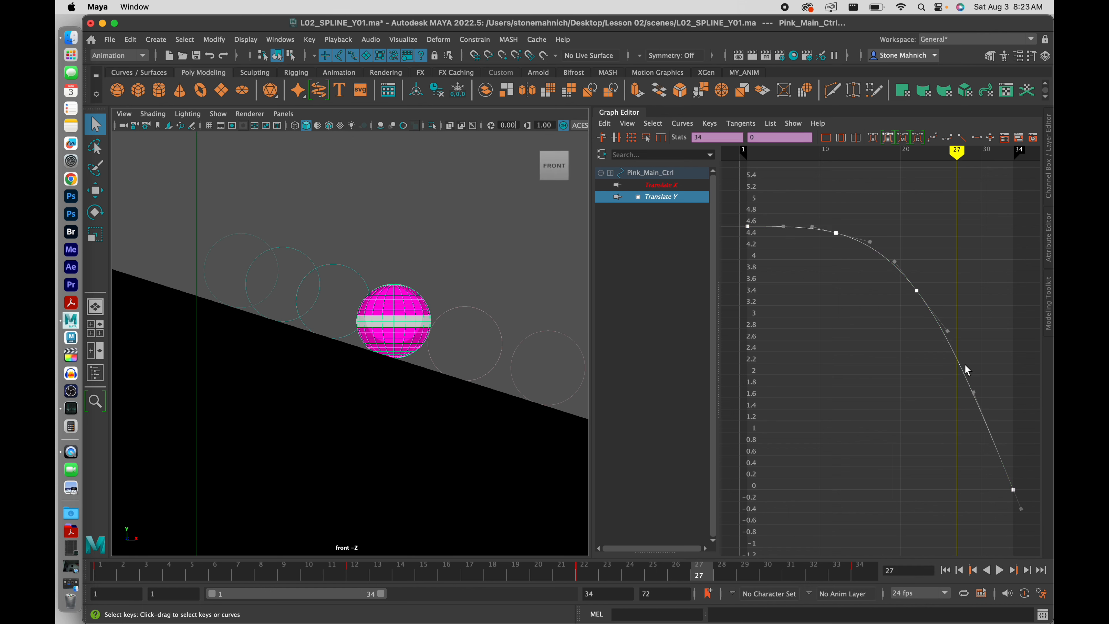
right_click(962, 369)
left_click(958, 371)
left_click_drag(927, 382, 990, 318)
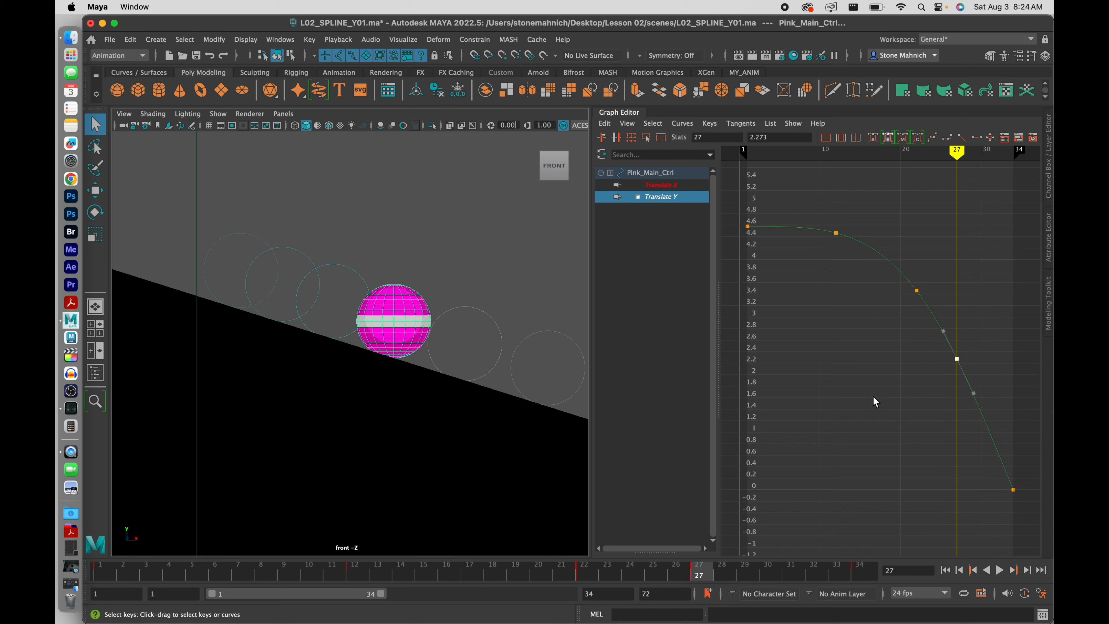
middle_click_drag(874, 397, 874, 394)
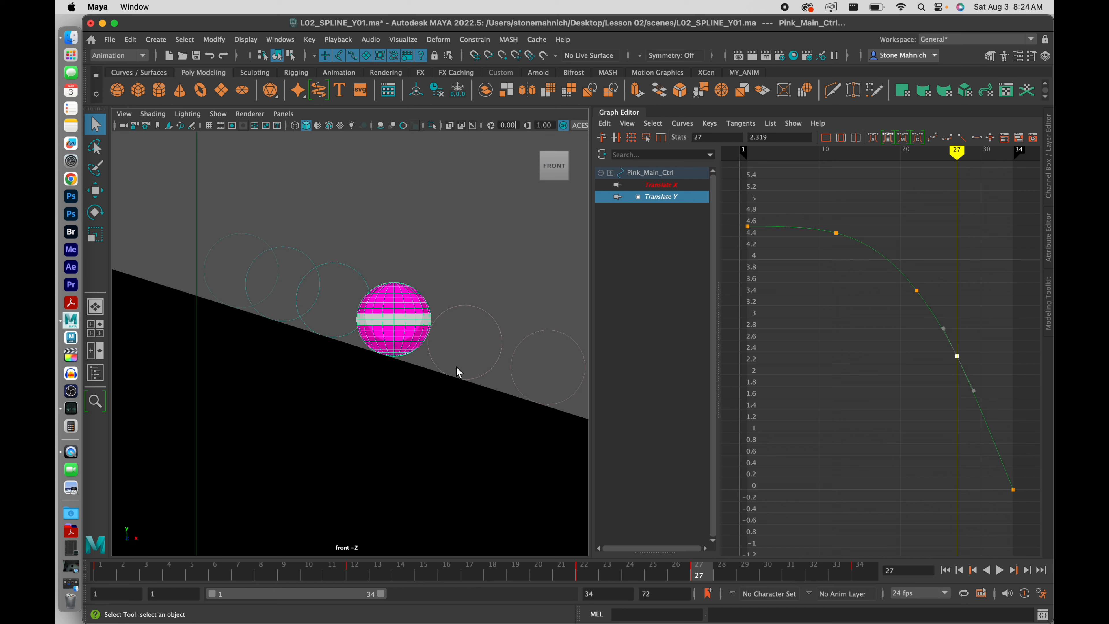
middle_click_drag(457, 366, 268, 280, "alt")
middle_click_drag(329, 339, 359, 333, "alt")
mouse_move(564, 579)
left_mouse_down()
mouse_move(394, 580)
mouse_move(649, 574)
mouse_move(781, 602)
mouse_move(820, 597)
mouse_move(676, 595)
mouse_move(738, 599)
mouse_move(656, 586)
mouse_move(811, 602)
mouse_move(837, 575)
mouse_move(815, 574)
mouse_move(843, 574)
left_mouse_up()
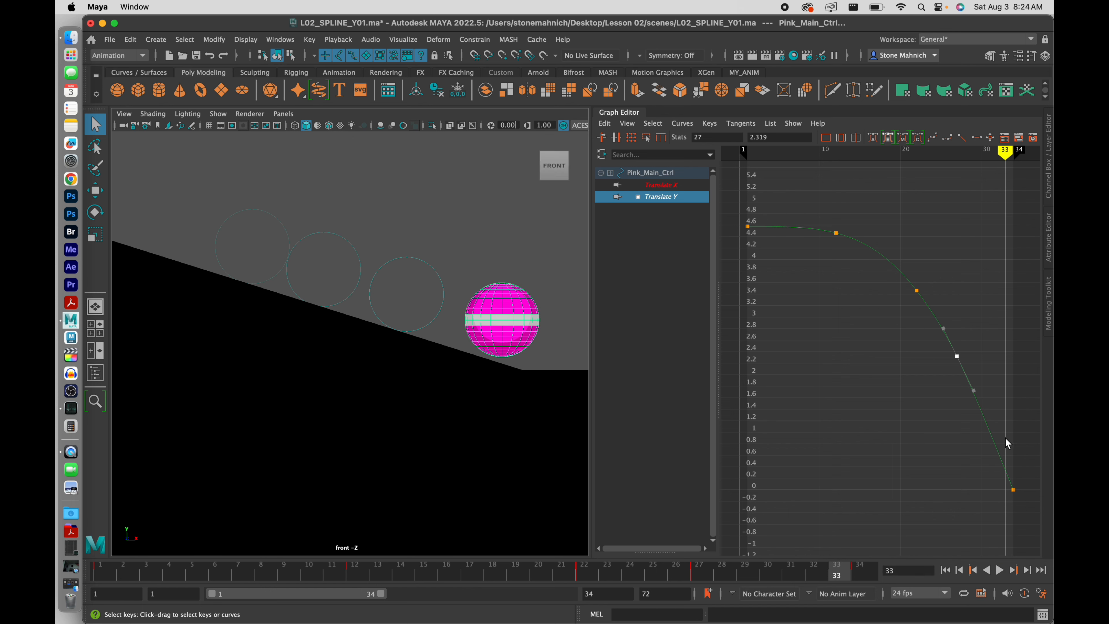
Insert a Translate Y key at frame 33 and lower it to 0.206
middle_click_drag(941, 461, 843, 441, "alt")
scroll(890, 442, "up", 10)
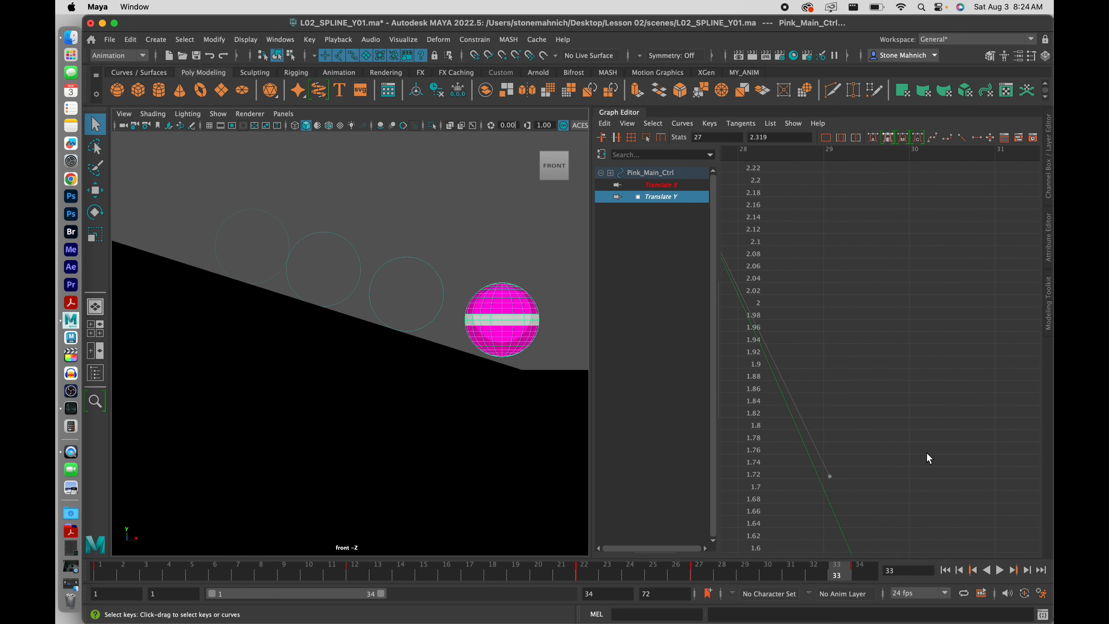
middle_click_drag(929, 457, 914, 360, "alt")
scroll(914, 360, "down", 4)
scroll(926, 448, "down", 5)
middle_click_drag(927, 449, 898, 301, "alt")
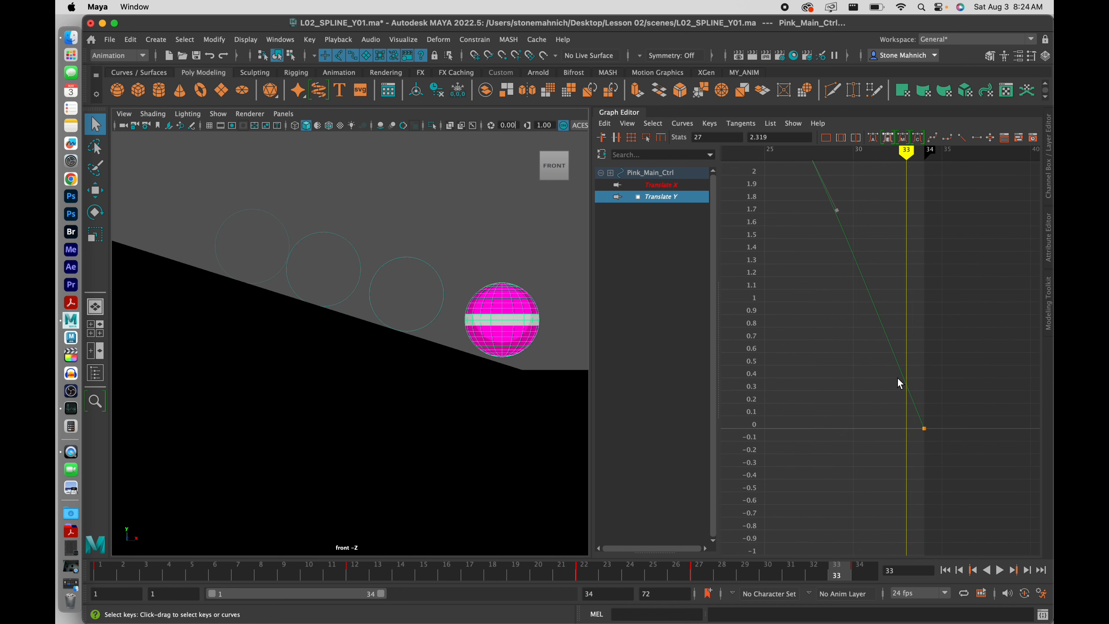
left_click_drag(909, 397, 938, 444)
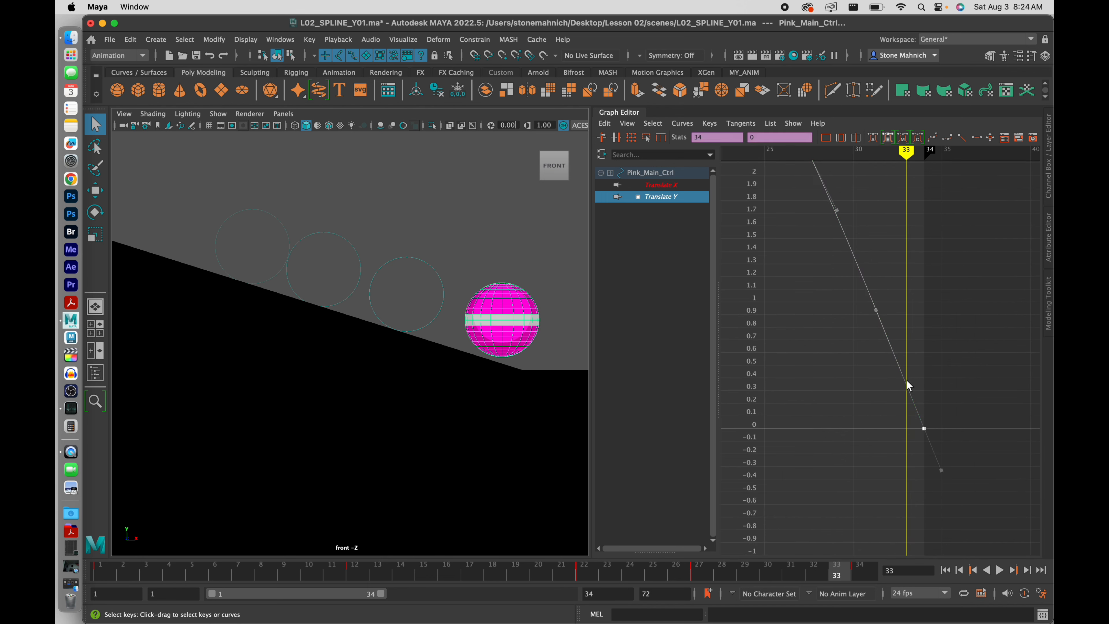
right_click(908, 387)
left_click(927, 391)
left_click(906, 385)
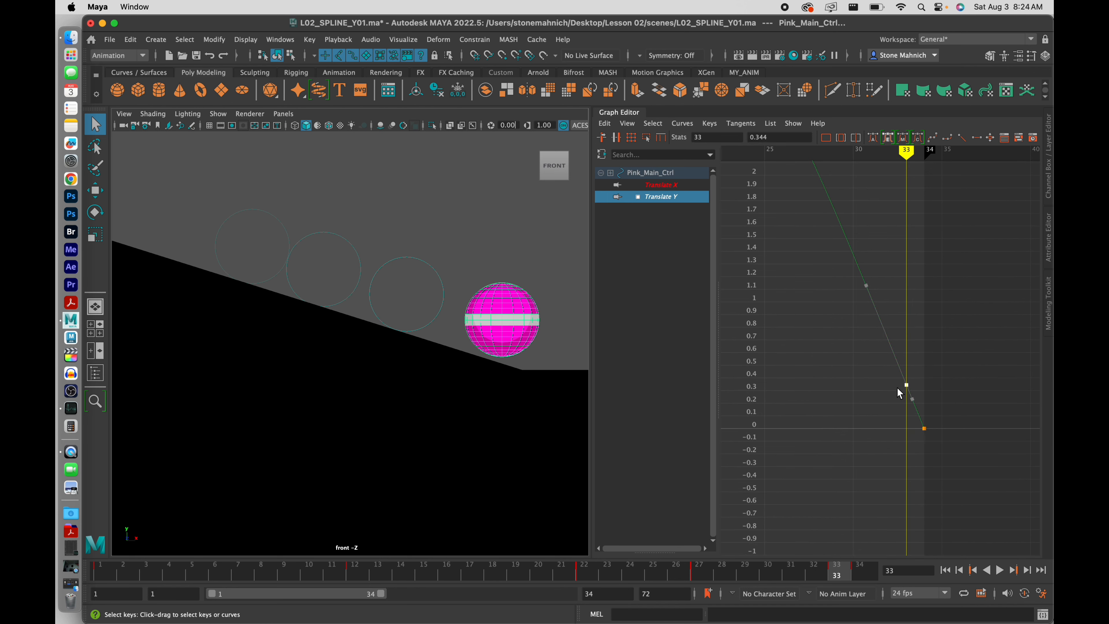
middle_click_drag(872, 445, 870, 462)
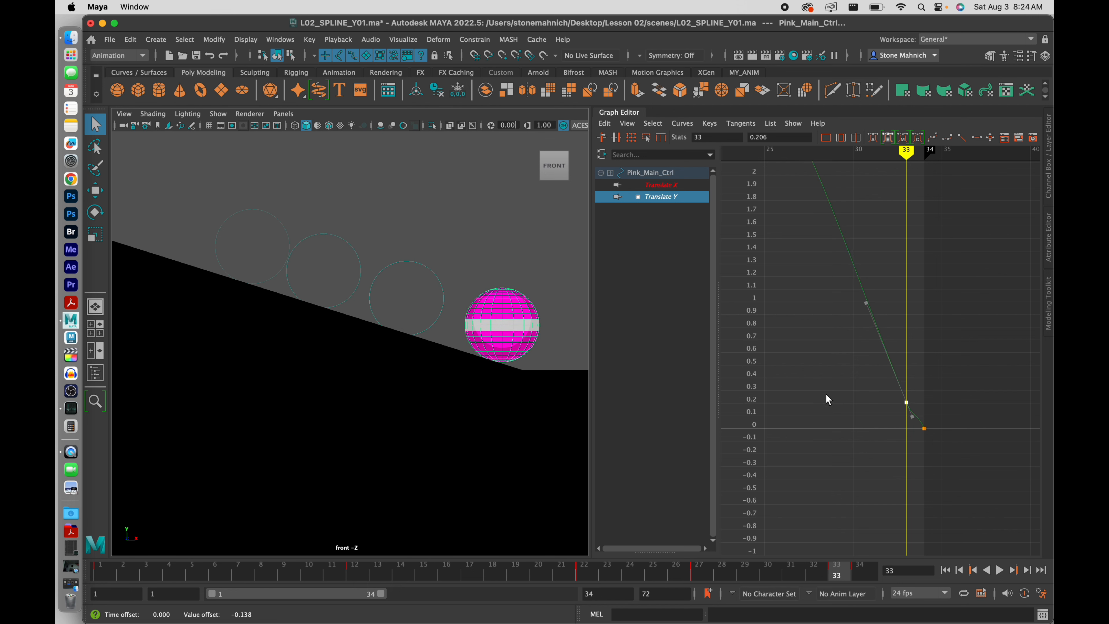
Insert a Translate Y key at frame 30 and raise it to 1.385
scroll(826, 394, "down", 5)
middle_click_drag(840, 371, 872, 425, "alt")
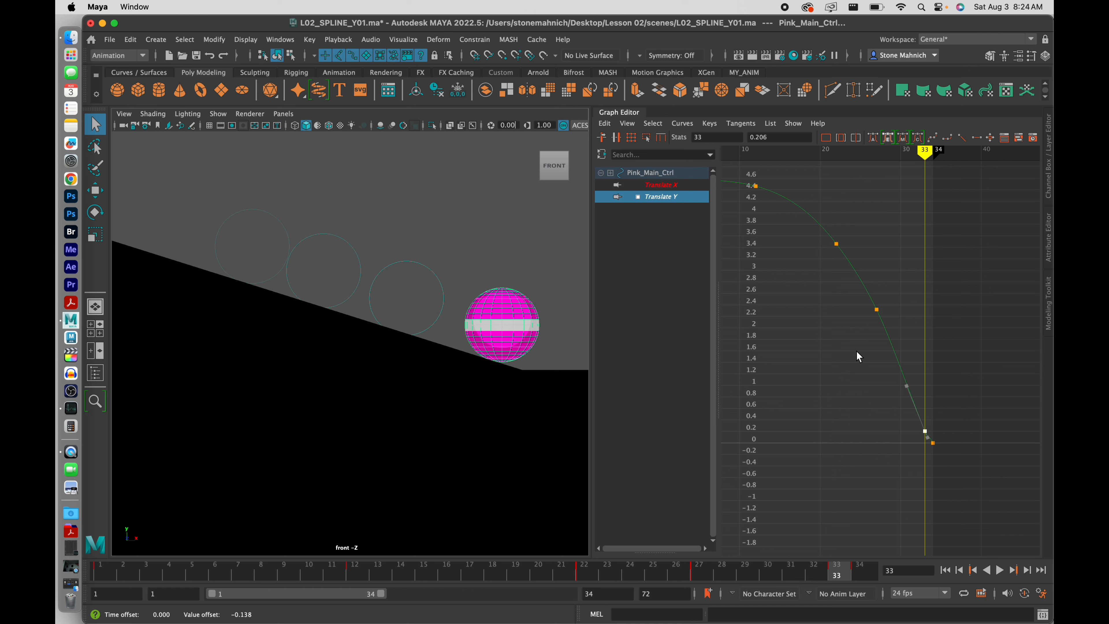
left_click_drag(805, 572, 774, 580)
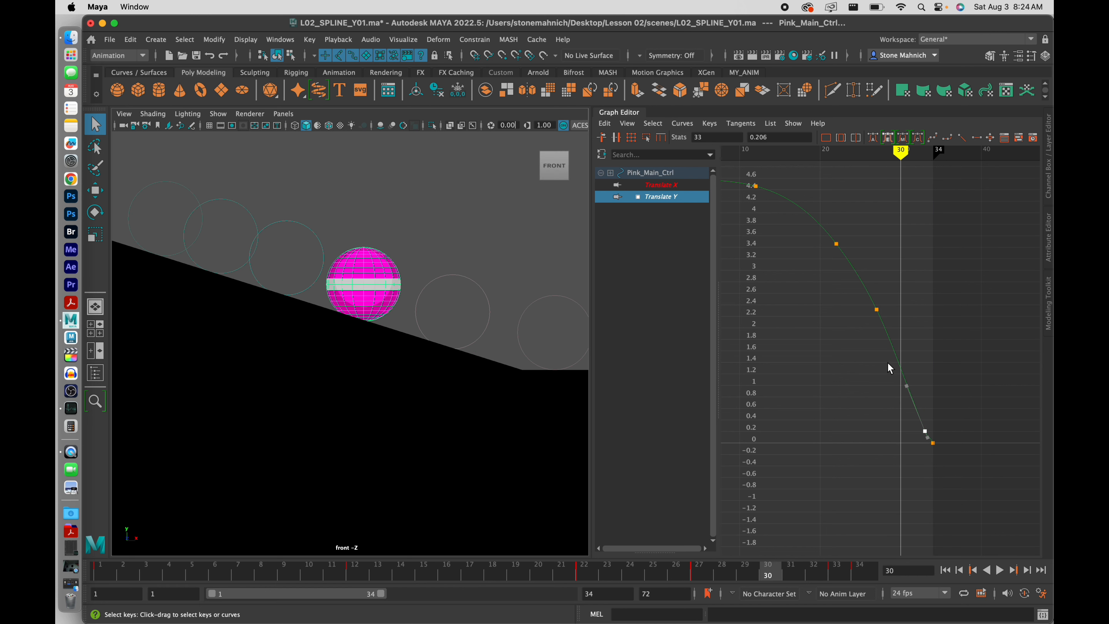
left_click(904, 357)
right_click(916, 372)
left_click(917, 374)
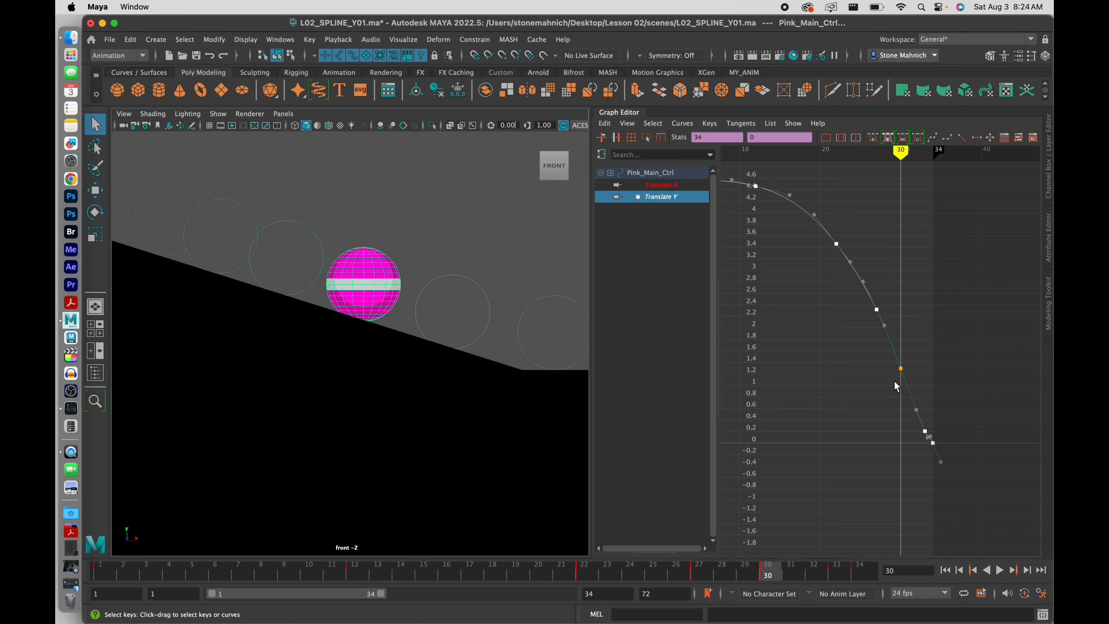
left_click_drag(912, 357, 893, 389)
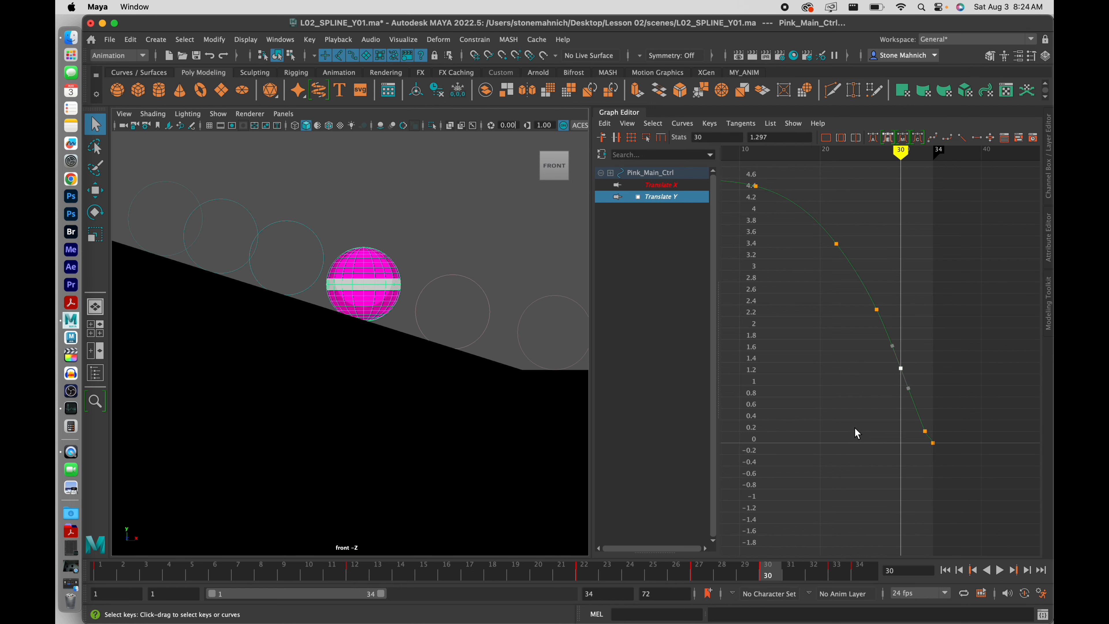
middle_click_drag(855, 428, 855, 421)
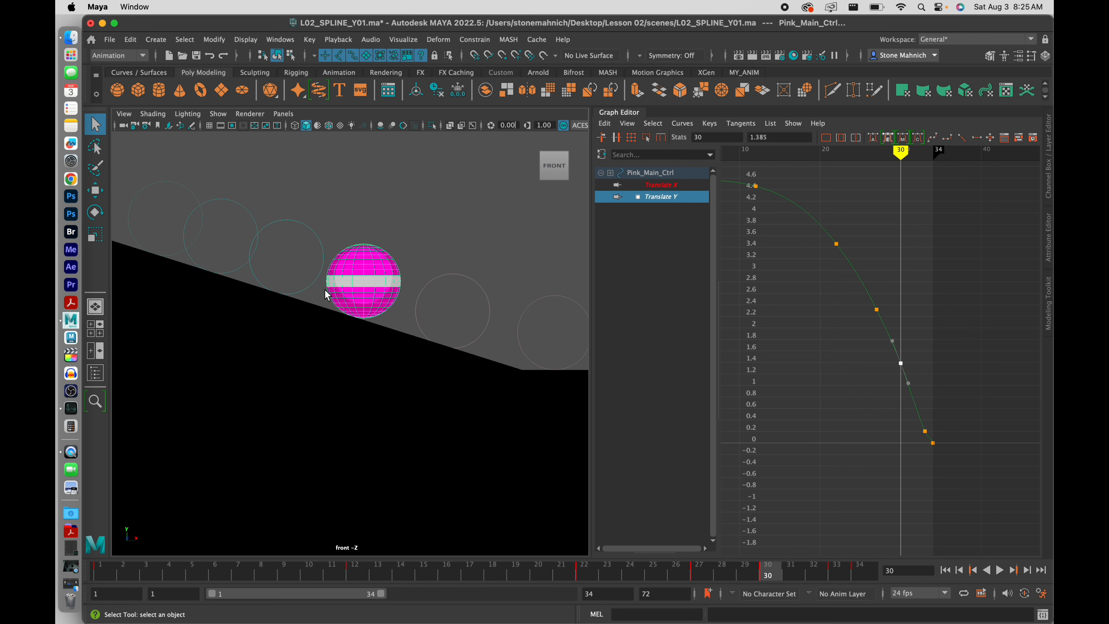
scroll(348, 310, "up", 6)
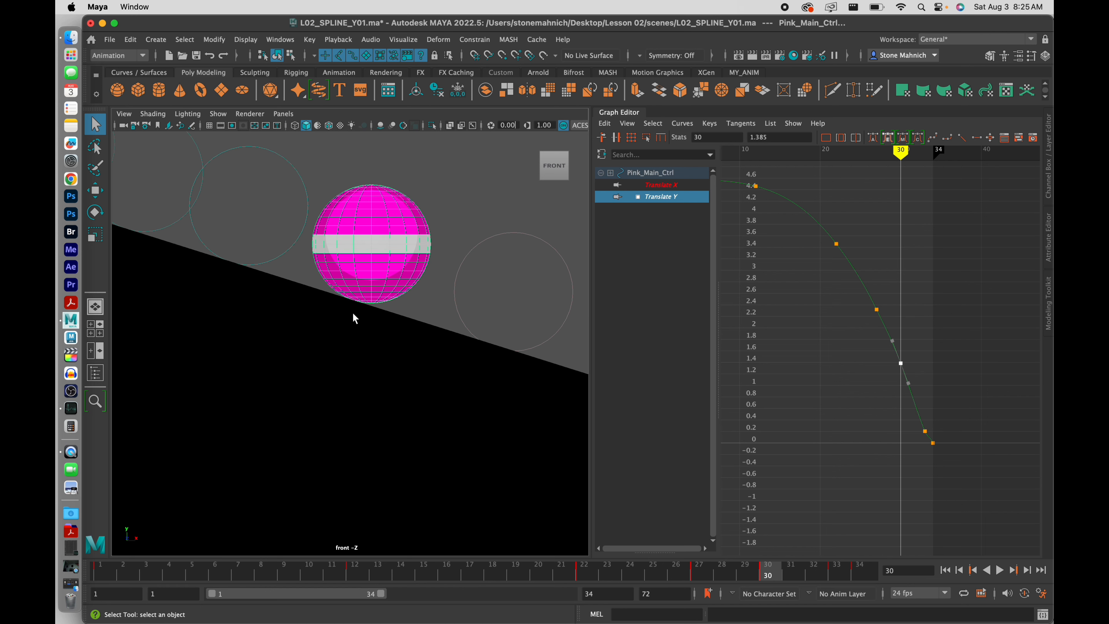
middle_click_drag(383, 263, 408, 346, "alt")
scroll(423, 330, "down", 6)
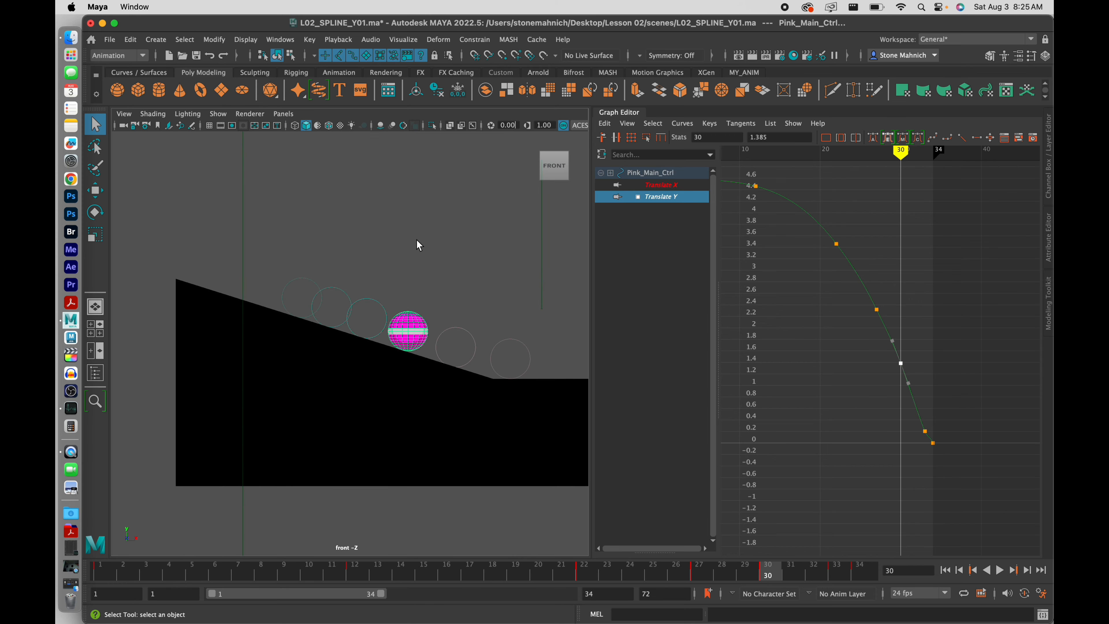
left_click(419, 246)
left_click(1000, 571)
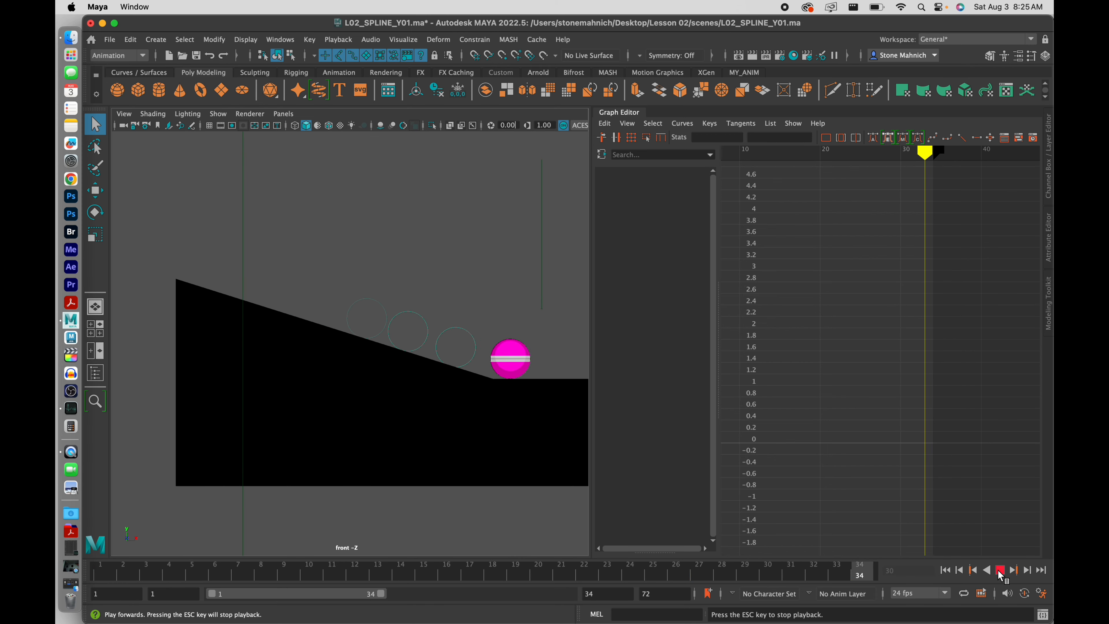
left_click(1000, 570)
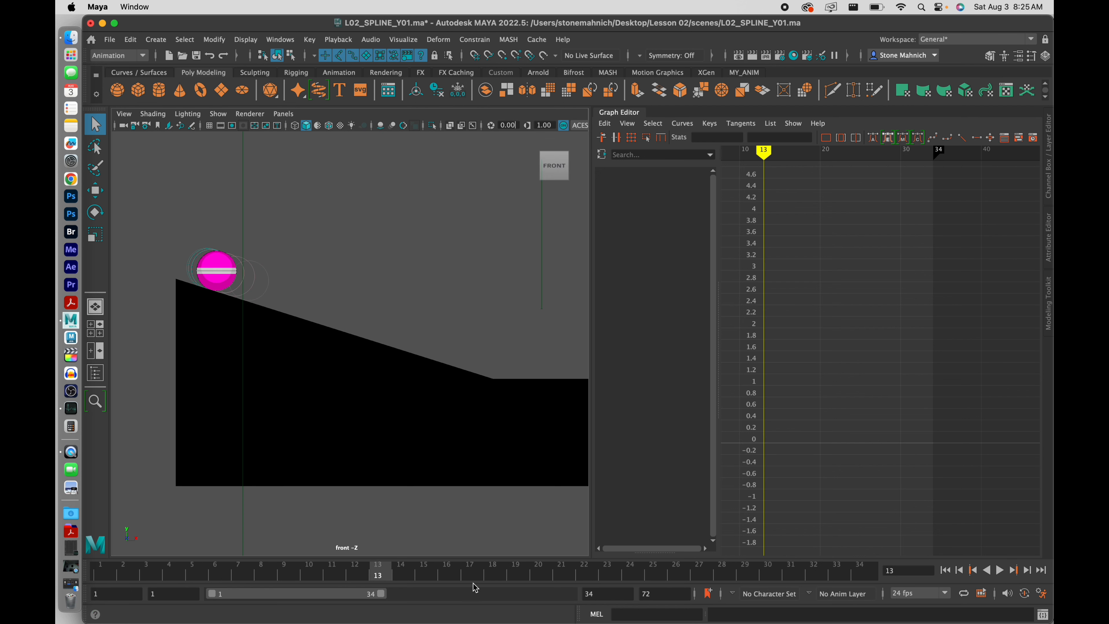
scroll(369, 346, "up", 4)
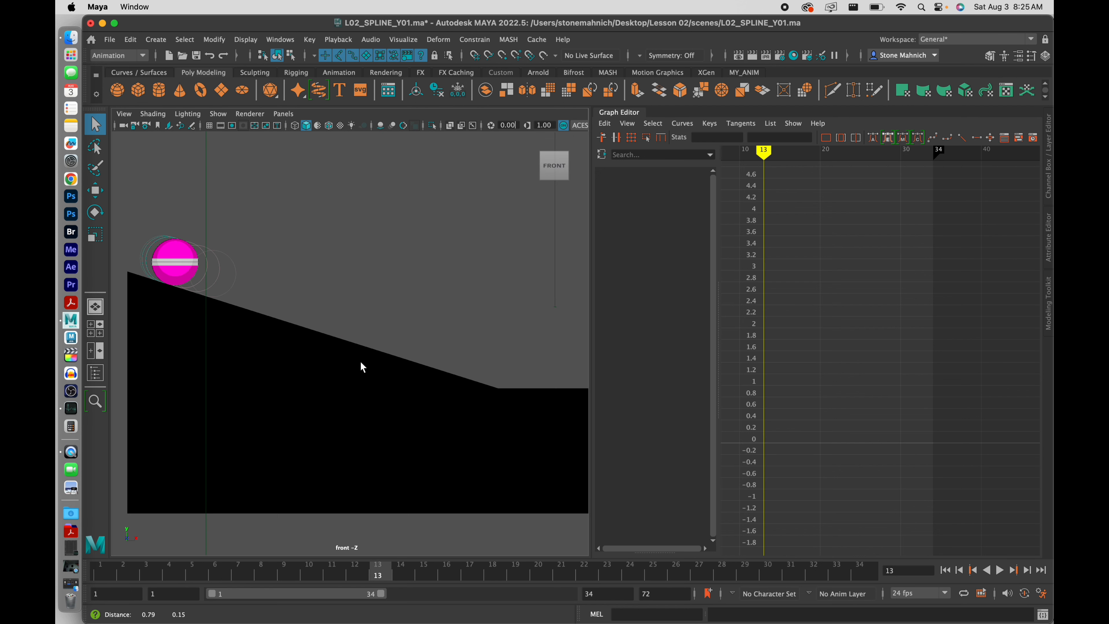
mouse_move(117, 578)
left_mouse_down()
mouse_move(466, 589)
mouse_move(572, 605)
mouse_move(593, 596)
mouse_move(540, 577)
mouse_move(837, 581)
mouse_move(342, 576)
mouse_move(791, 568)
mouse_move(609, 561)
mouse_move(818, 567)
mouse_move(493, 568)
mouse_move(758, 565)
mouse_move(629, 568)
left_mouse_up()
Select Pink_Main_Ctrl, show only its Translate Y curve, and scrub frames 1 to 10
left_click(266, 321)
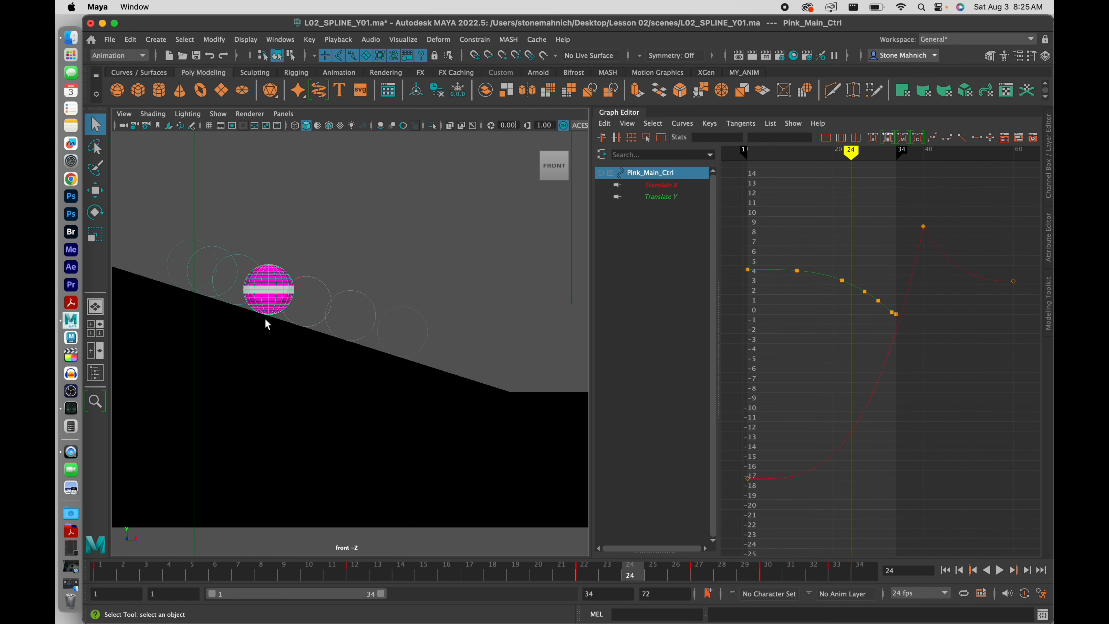
left_click(672, 196)
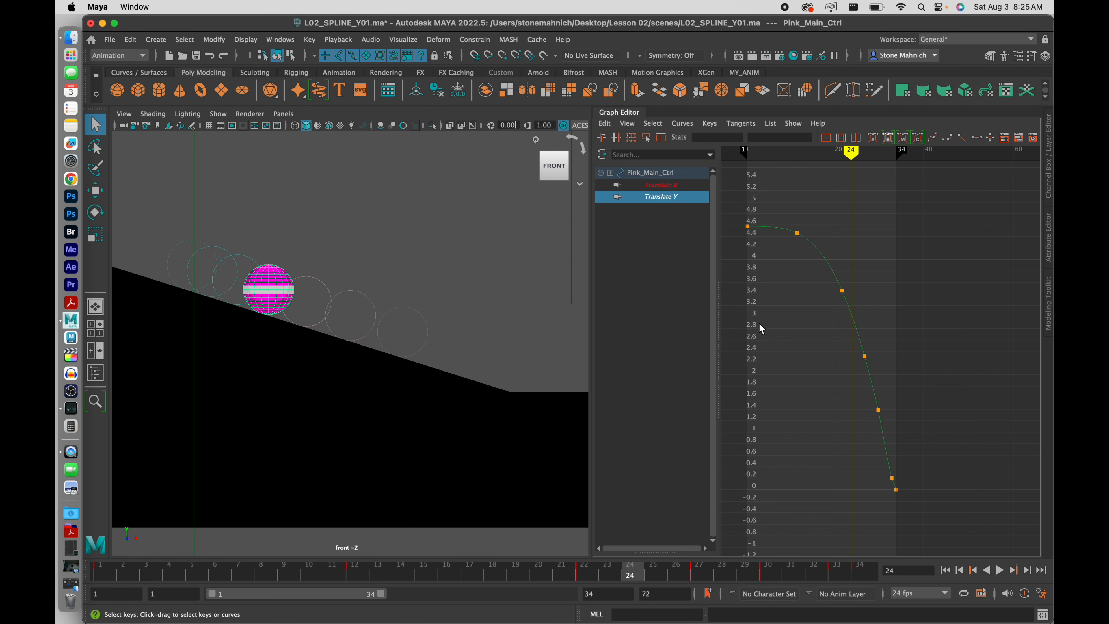
left_click_drag(742, 215, 759, 261)
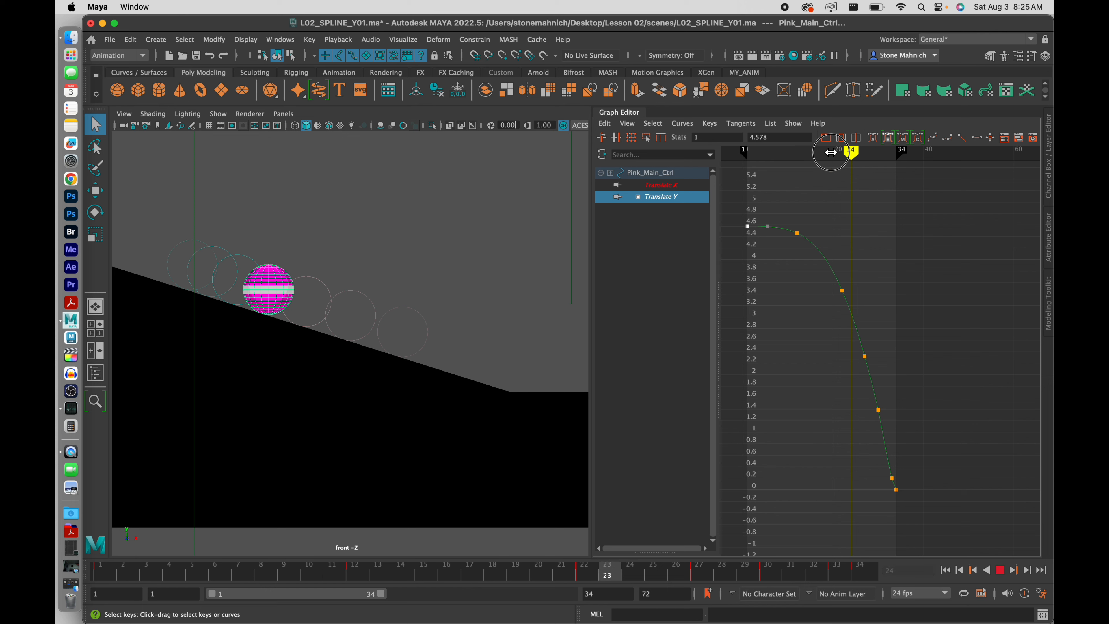
mouse_move(851, 151)
left_mouse_down()
mouse_move(747, 151)
mouse_move(747, 166)
mouse_move(809, 171)
mouse_move(797, 169)
left_mouse_up()
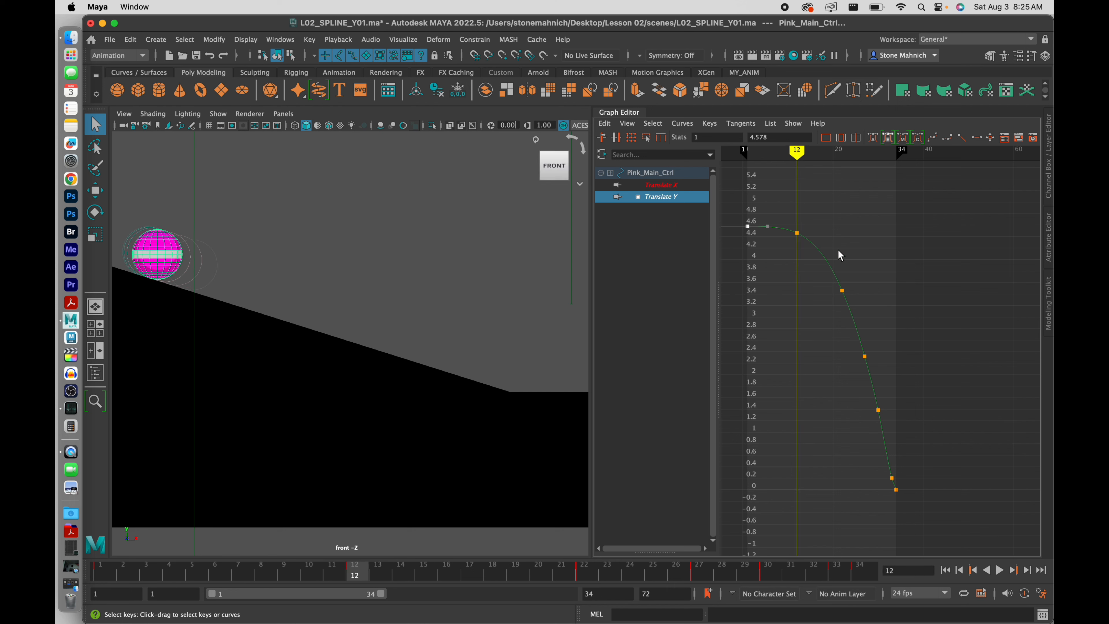
mouse_move(797, 153)
left_mouse_down()
mouse_move(742, 170)
mouse_move(781, 171)
mouse_move(734, 183)
mouse_move(748, 194)
left_mouse_up()
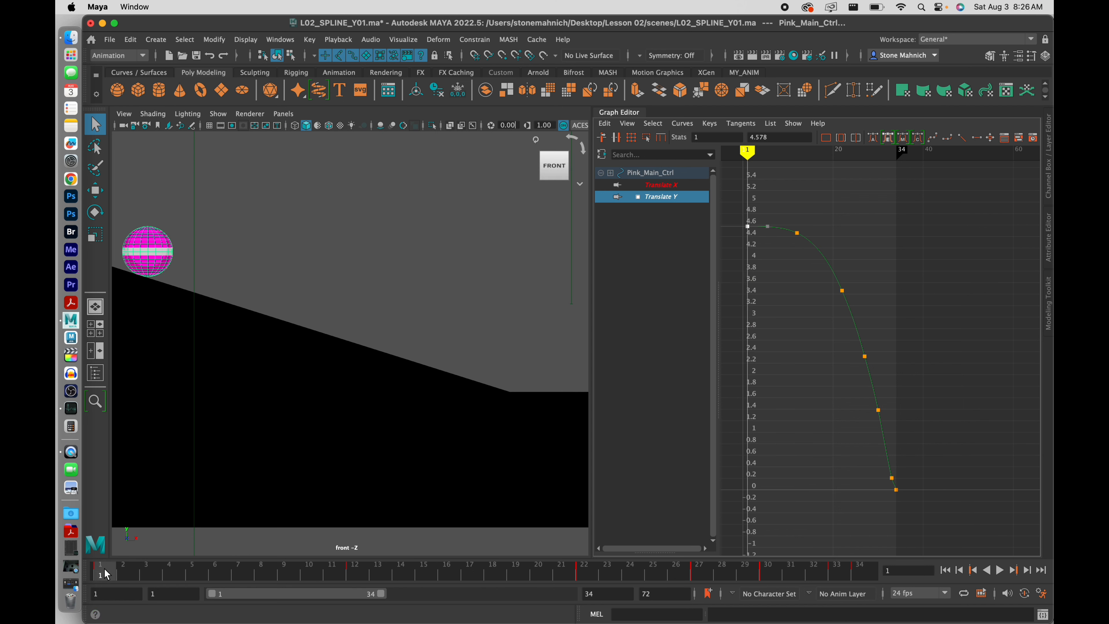
mouse_move(105, 569)
left_mouse_down()
mouse_move(475, 589)
mouse_move(359, 587)
left_mouse_up()
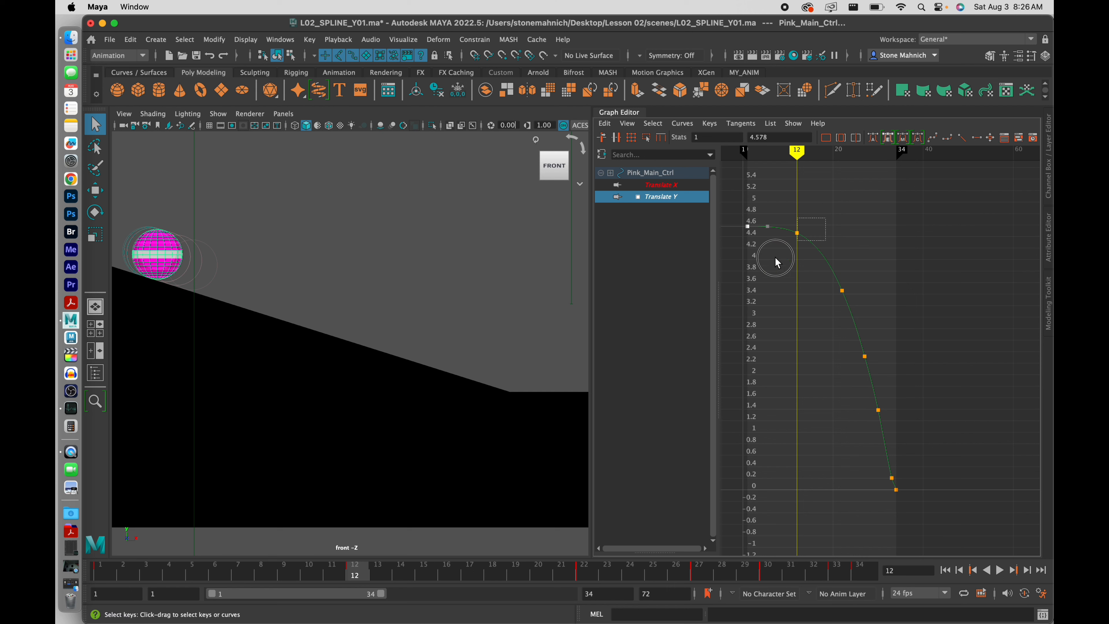
Scrub frames 12 to 24 and then the whole roll against the Translate Y curve
left_click(825, 257)
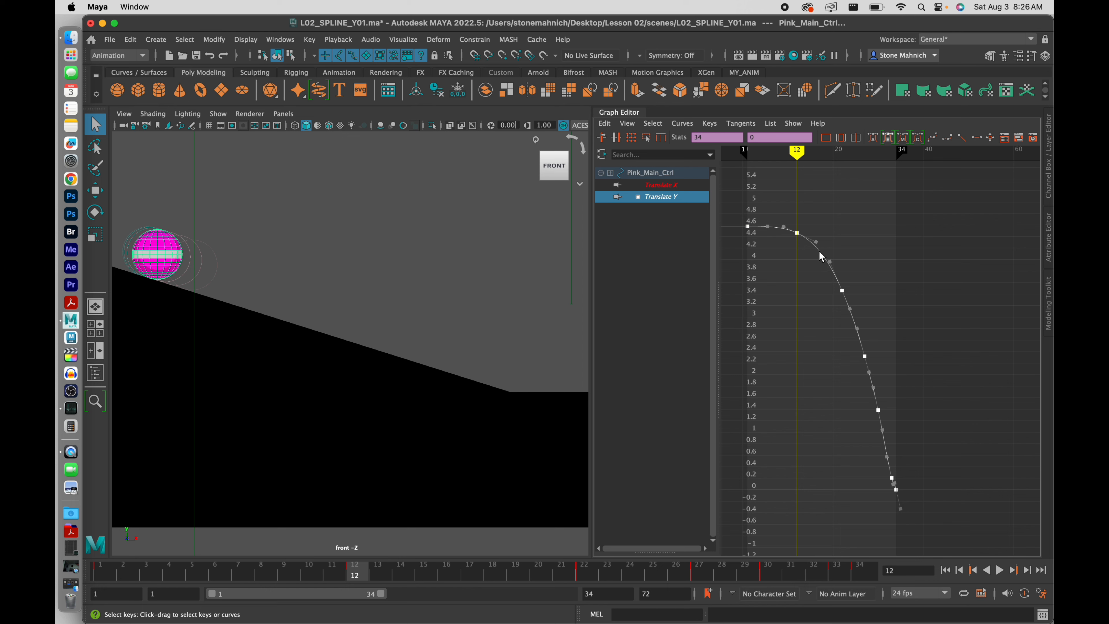
right_click(819, 250)
left_click(798, 255)
left_click_drag(375, 584, 791, 578)
left_click(826, 434)
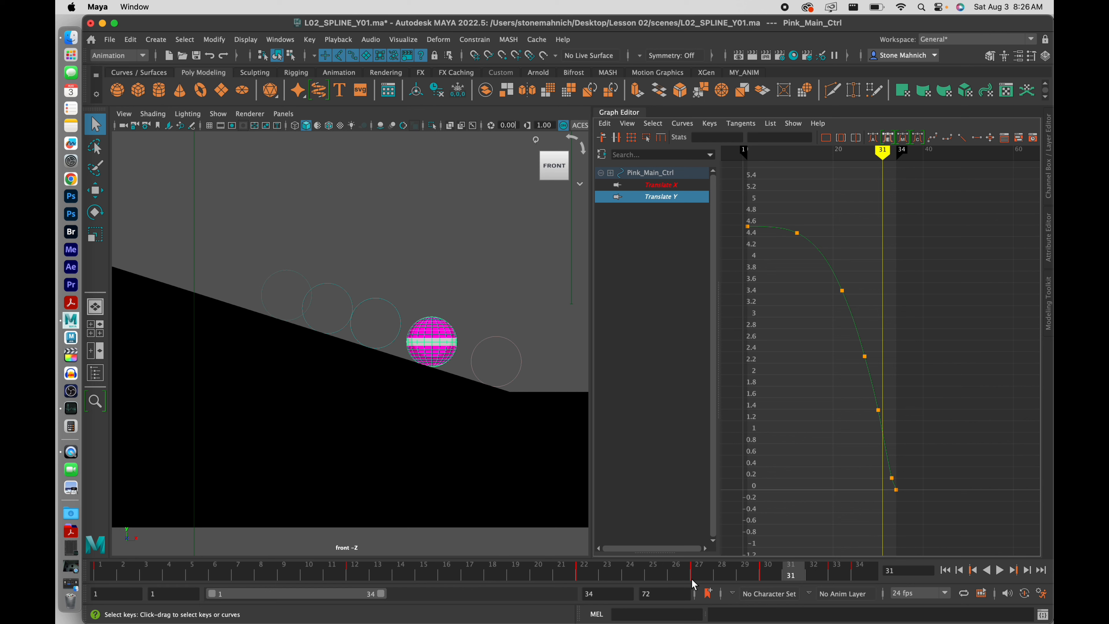
mouse_move(738, 576)
left_mouse_down()
mouse_move(376, 576)
mouse_move(855, 583)
mouse_move(255, 590)
mouse_move(101, 578)
mouse_move(131, 579)
left_mouse_up()
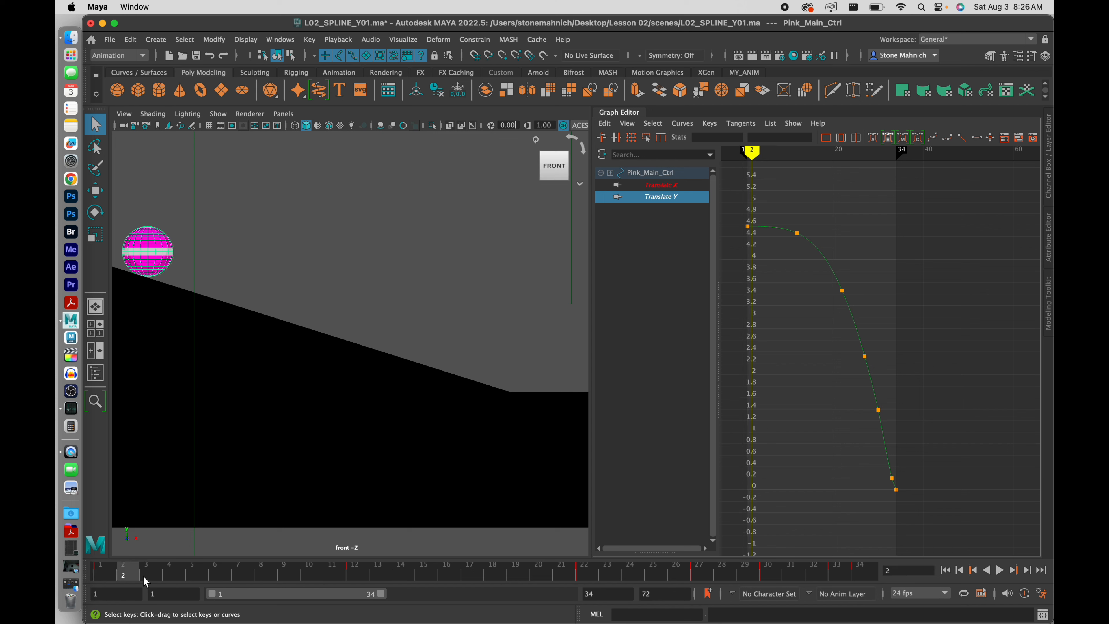
mouse_move(142, 577)
left_mouse_down()
mouse_move(107, 577)
mouse_move(288, 577)
left_mouse_up()
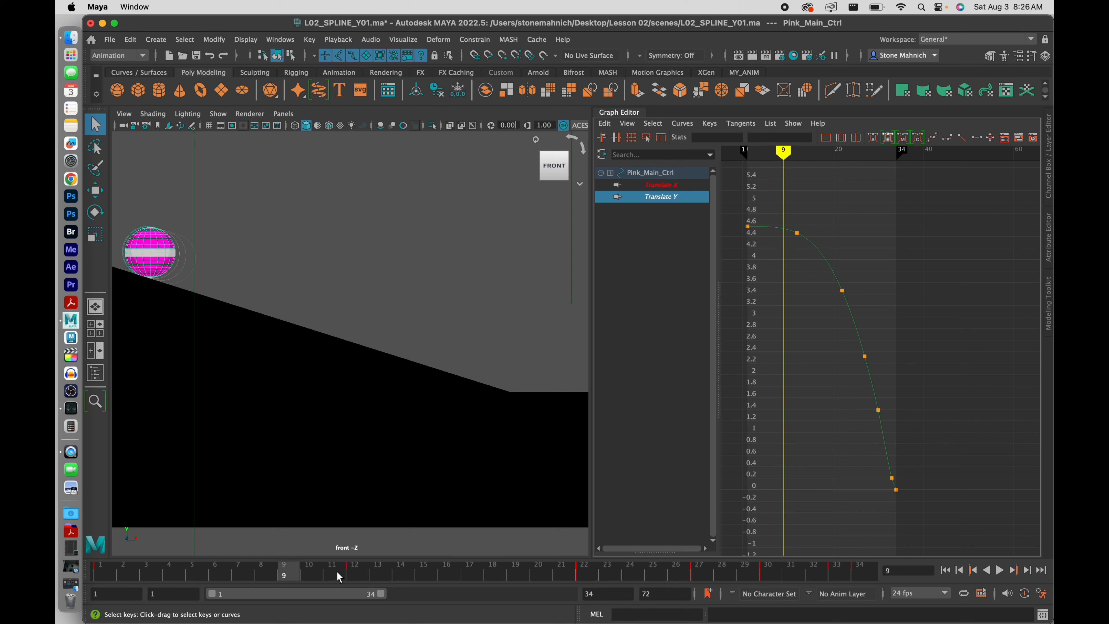
left_click(339, 578)
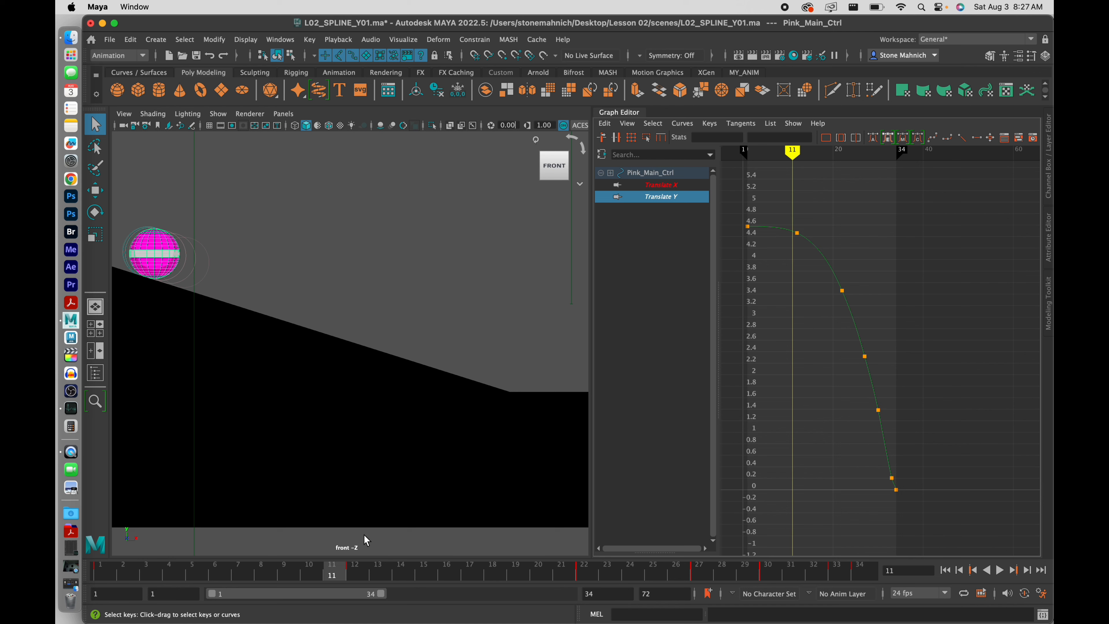
Play and scrub the ball's descent, then widen the viewport beside the Graph Editor
key("alt+v")
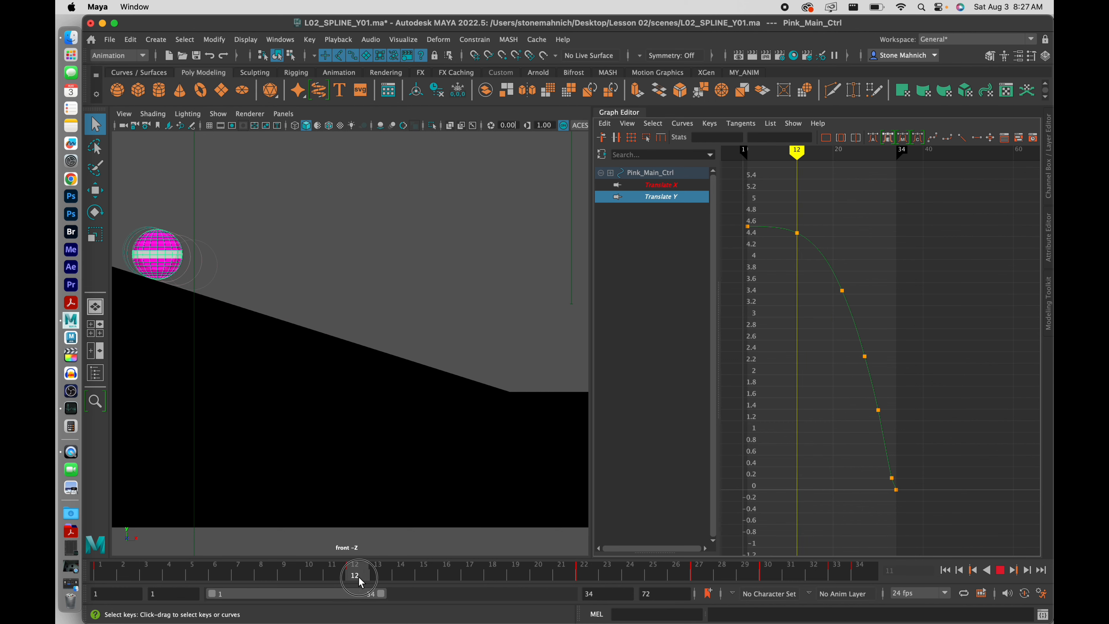
left_click_drag(361, 582, 744, 581)
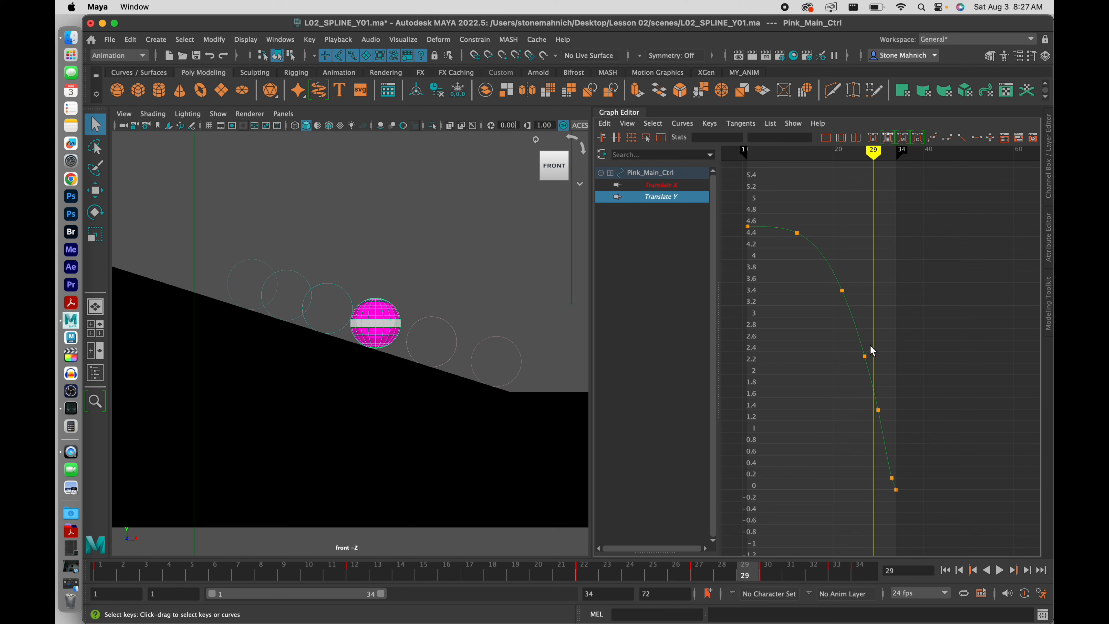
left_click_drag(522, 568, 95, 583)
left_click(1000, 570)
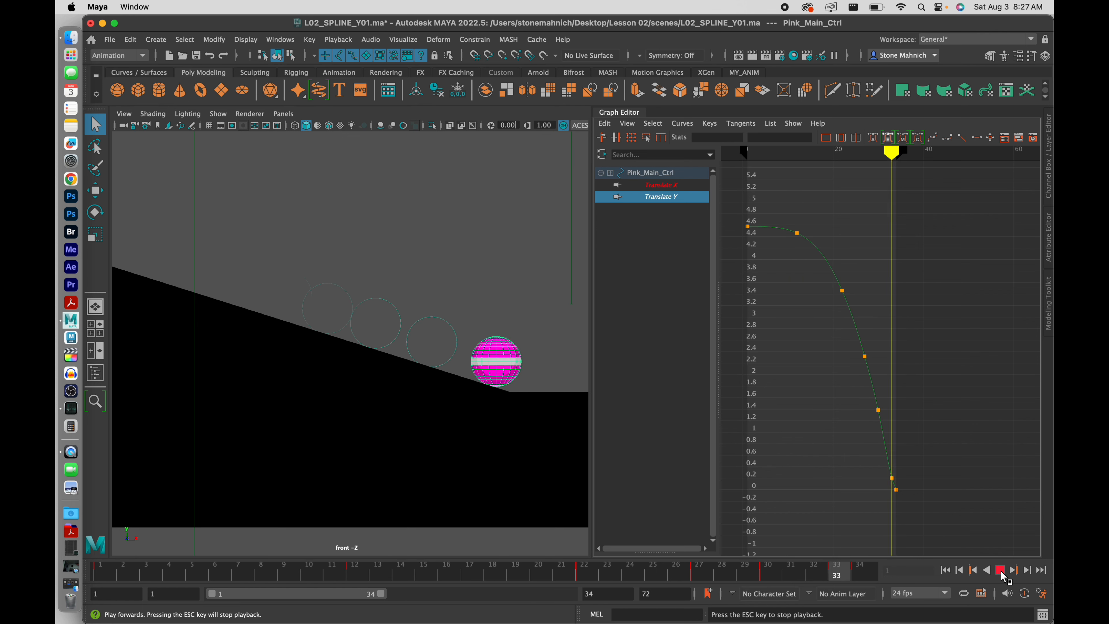
left_click(1001, 570)
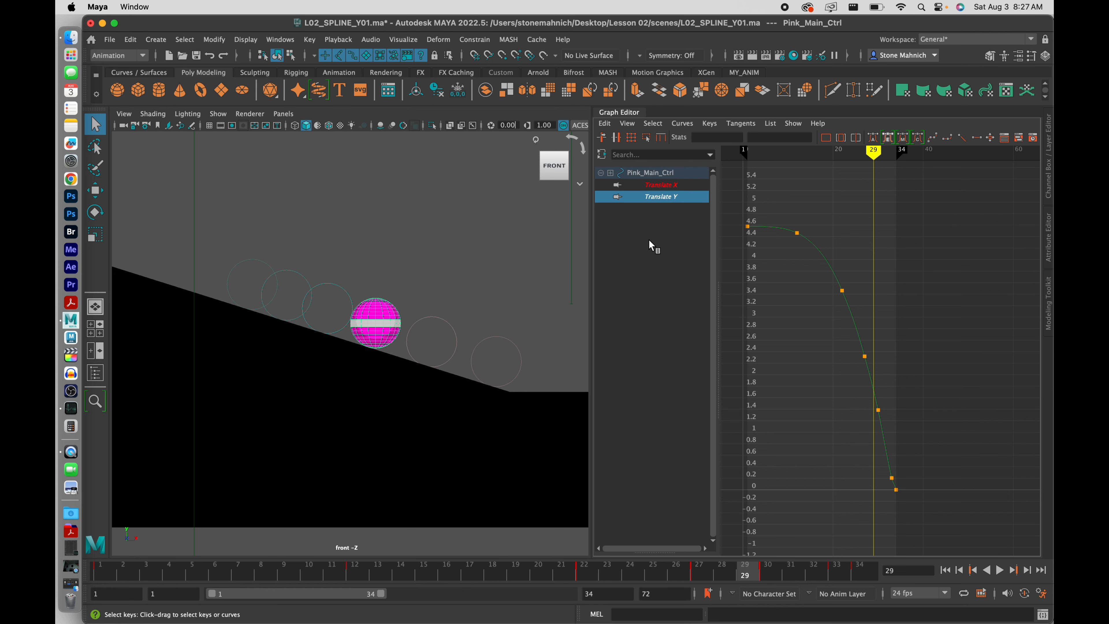
left_click_drag(590, 263, 686, 282)
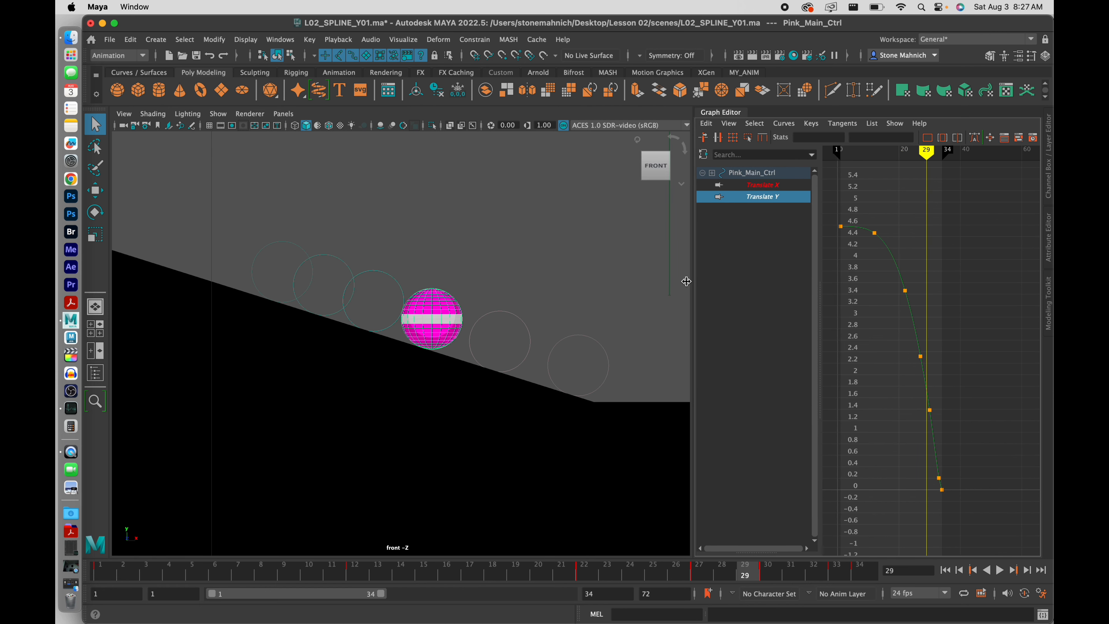
Deselect the ball, expand the playback range to frames 1–72, frame the scene, and save
left_click(475, 248)
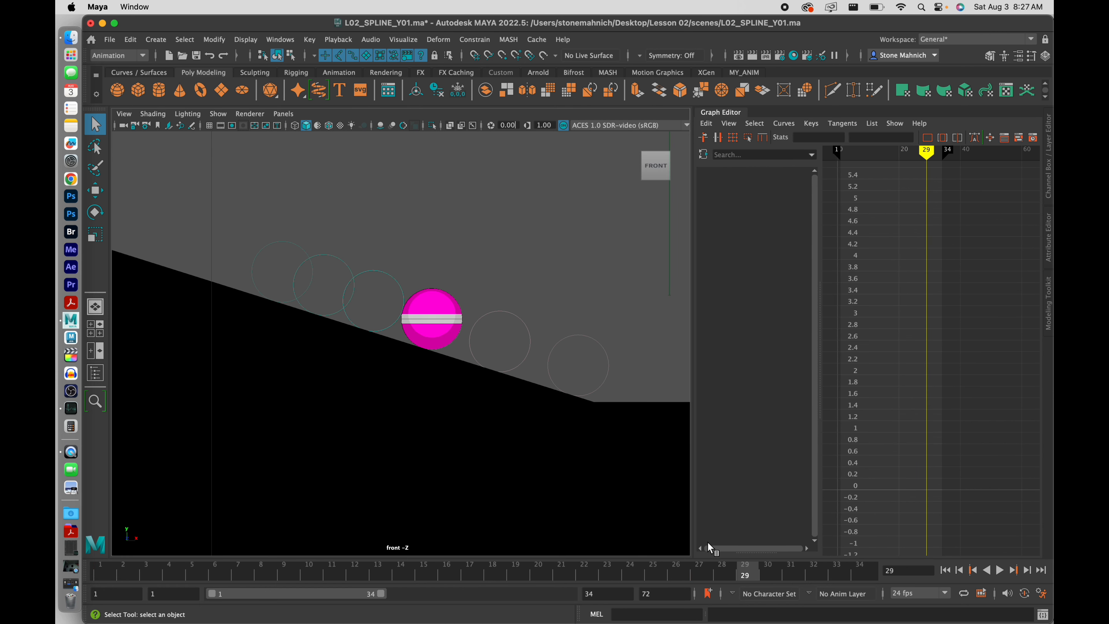
double_click(318, 593)
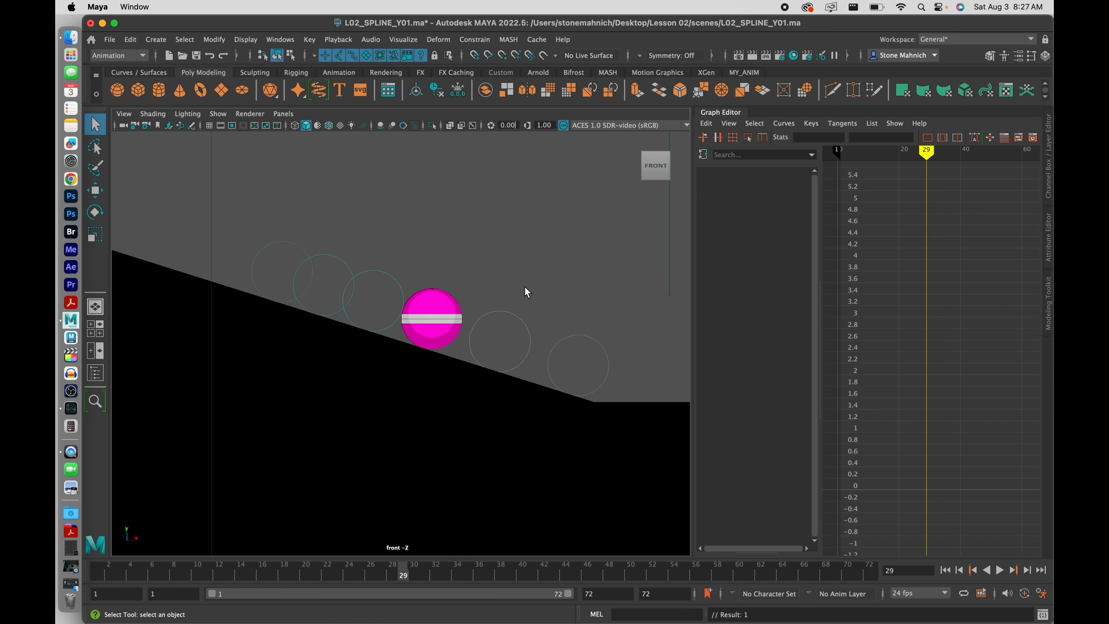
key("a")
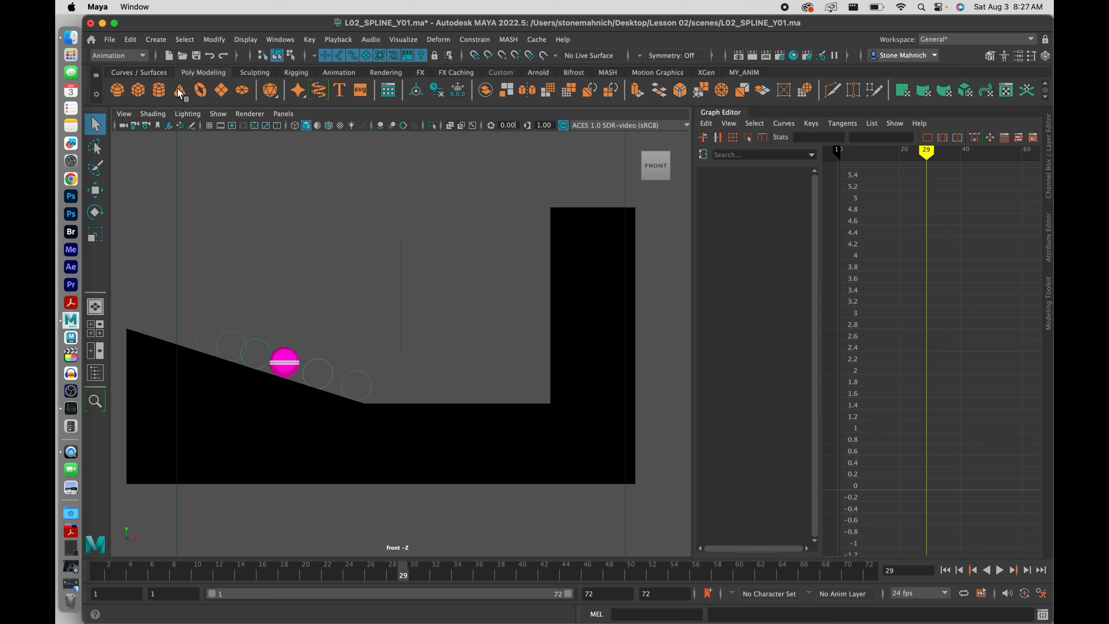
left_click(113, 43)
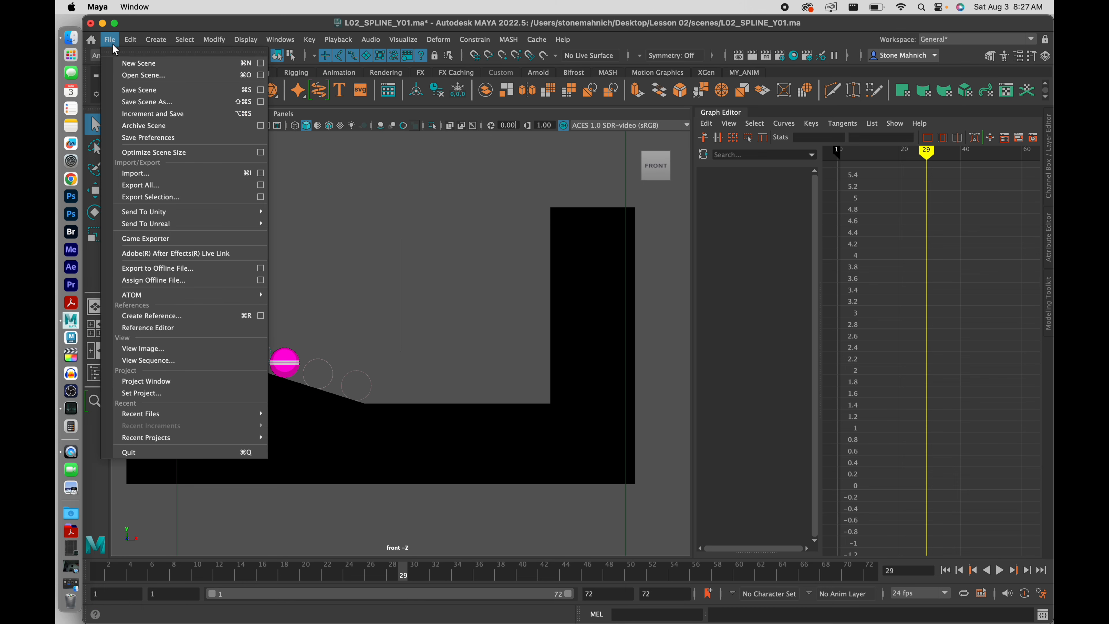
left_click(155, 90)
Glance at the ghosting settings, then play the full roll along the ramp and floor
left_click(409, 40)
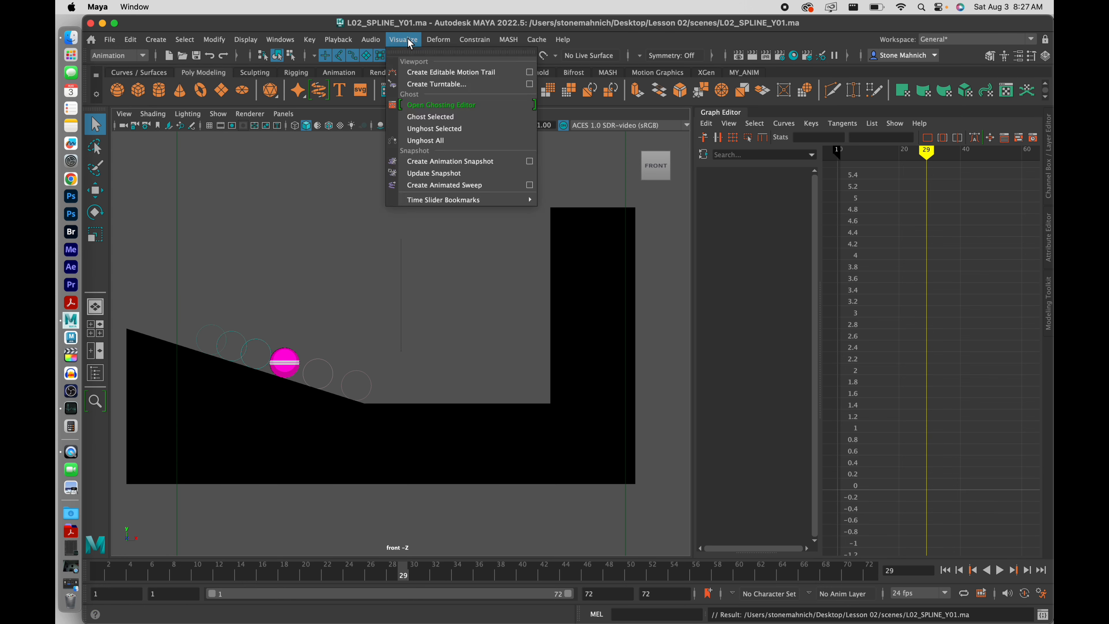
left_click(433, 105)
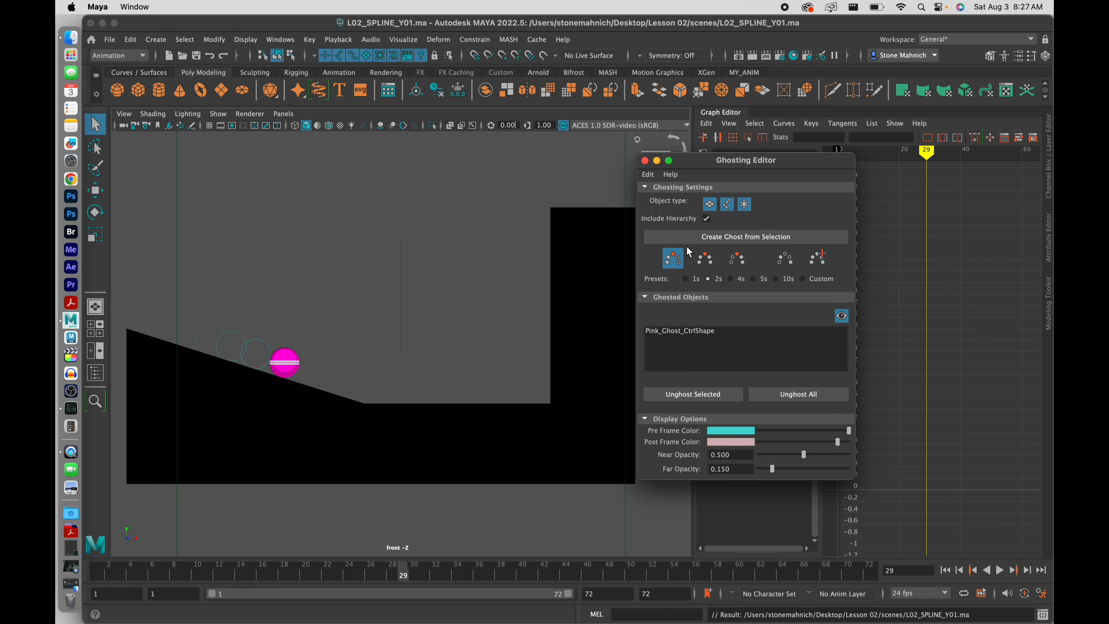
left_click(645, 162)
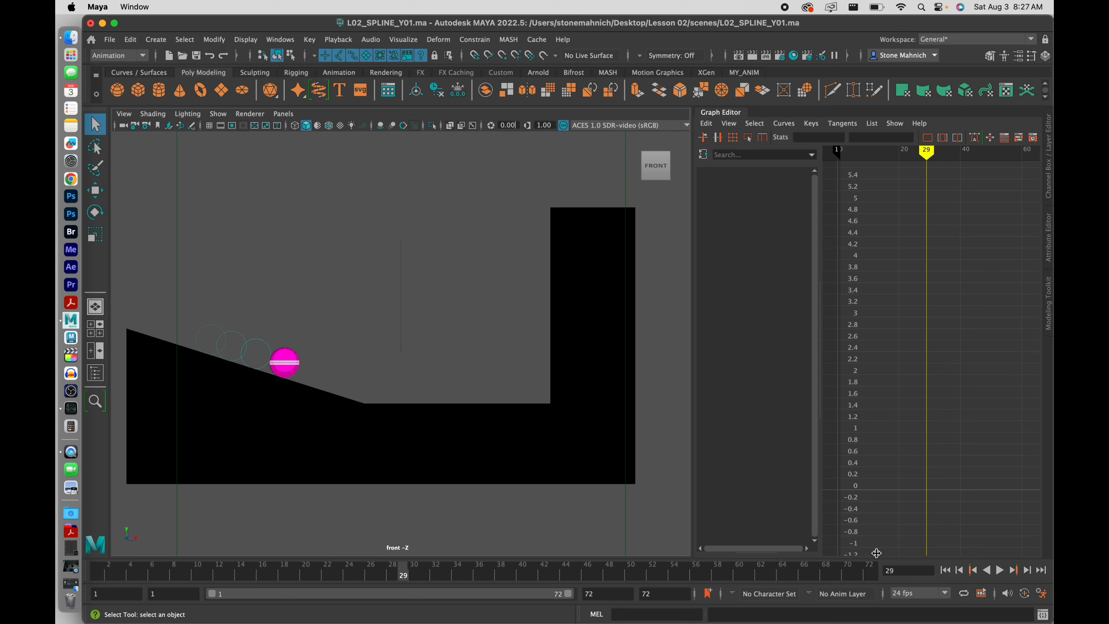
left_click(1000, 570)
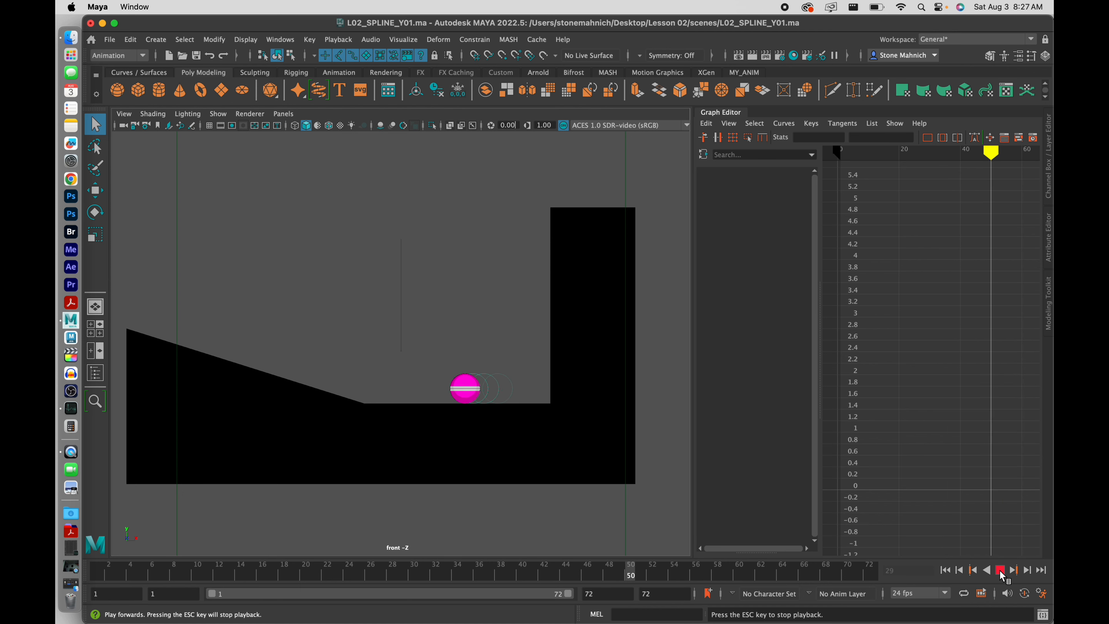
left_click(1000, 570)
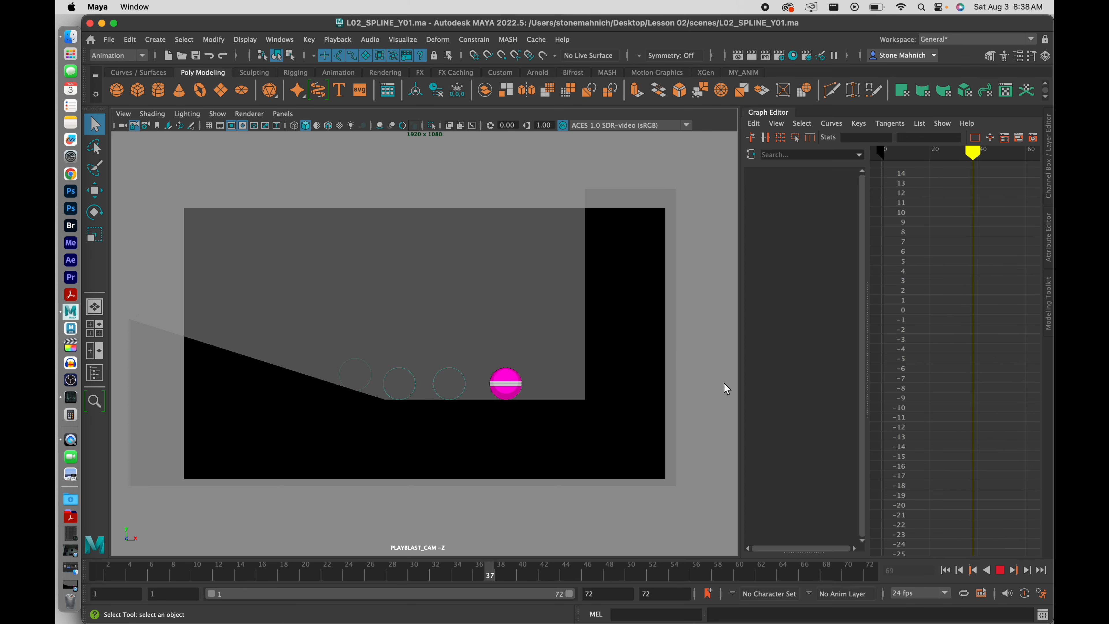
Stop playback and save the scene as L02_ROTATEZ.ma, keeping the Maya ASCII file type
left_click(1000, 570)
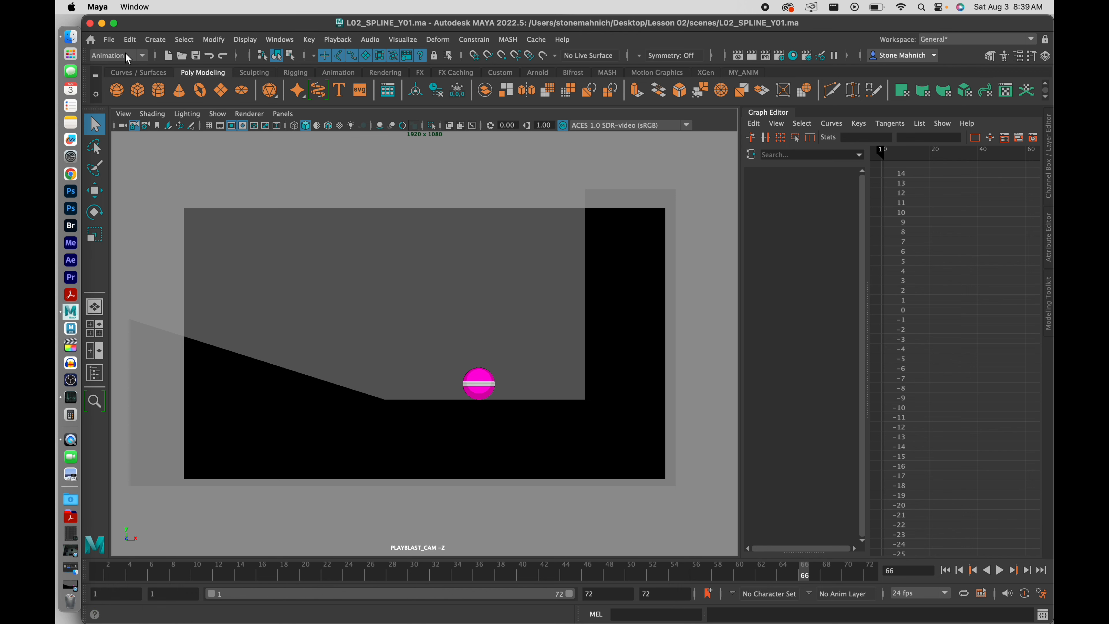
left_click(111, 41)
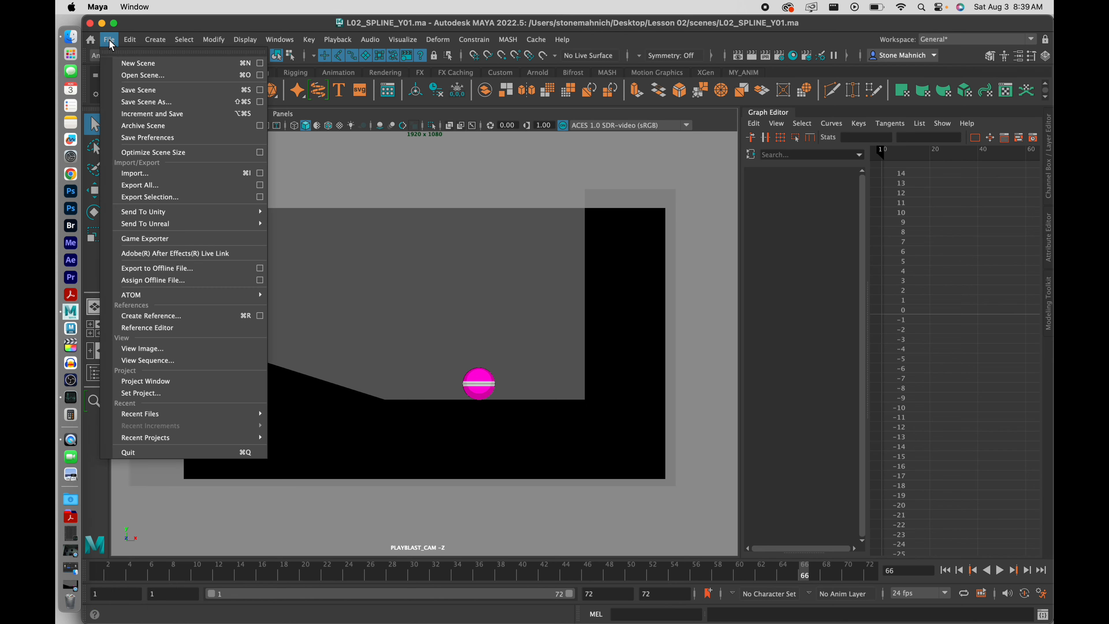
left_click(145, 102)
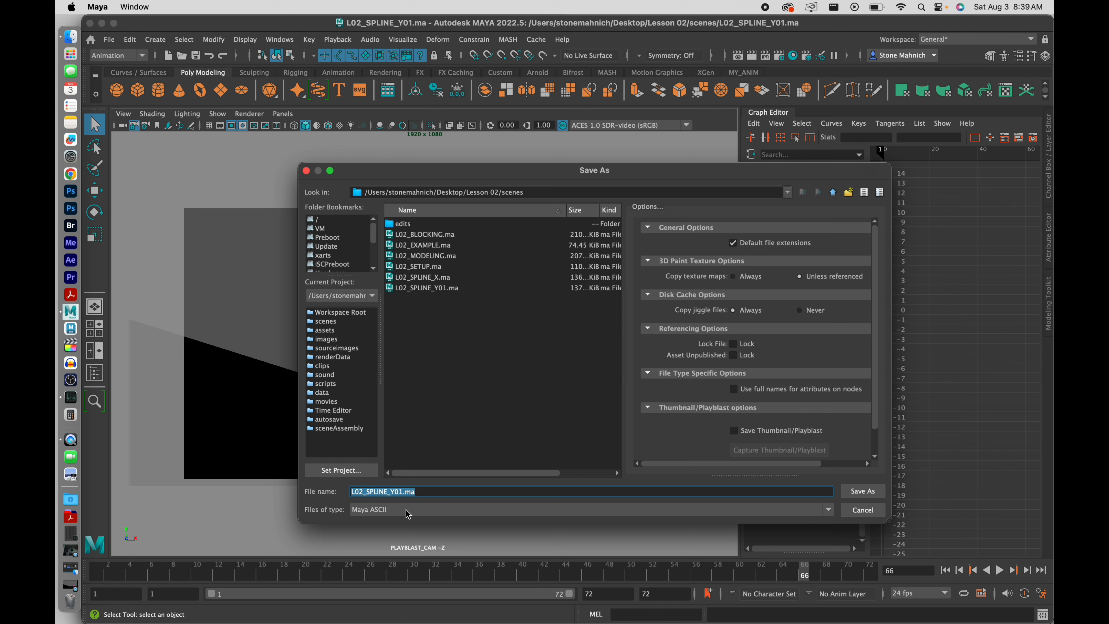
left_click(407, 493)
key("BackSpace")
key("BackSpace")
key("BackSpace")
type("RO")
left_click(421, 514)
left_click(424, 515)
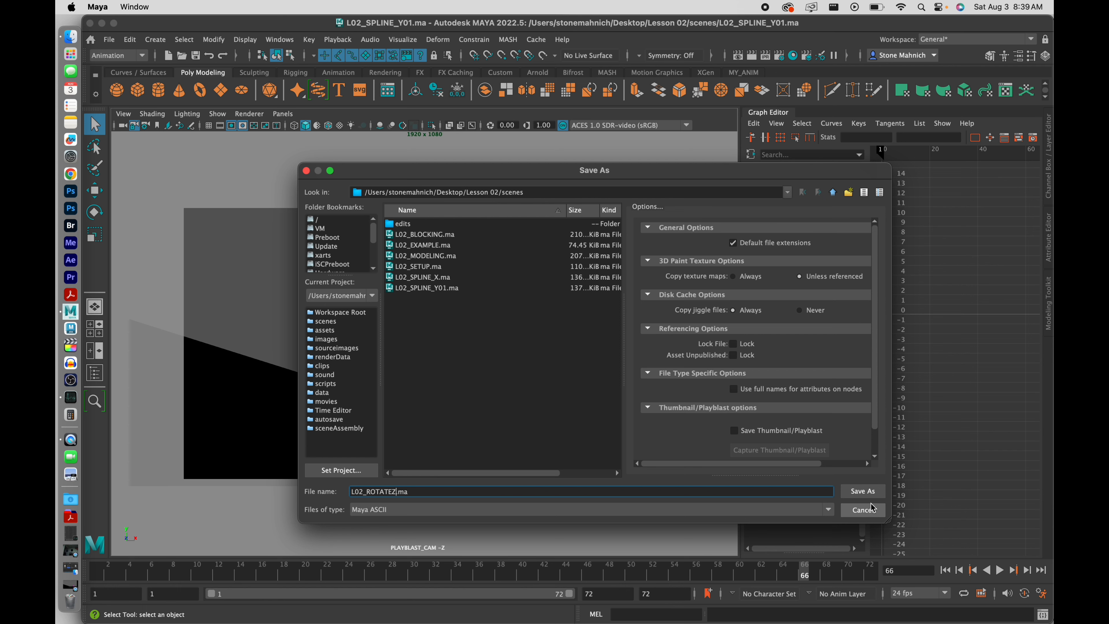
left_click(862, 491)
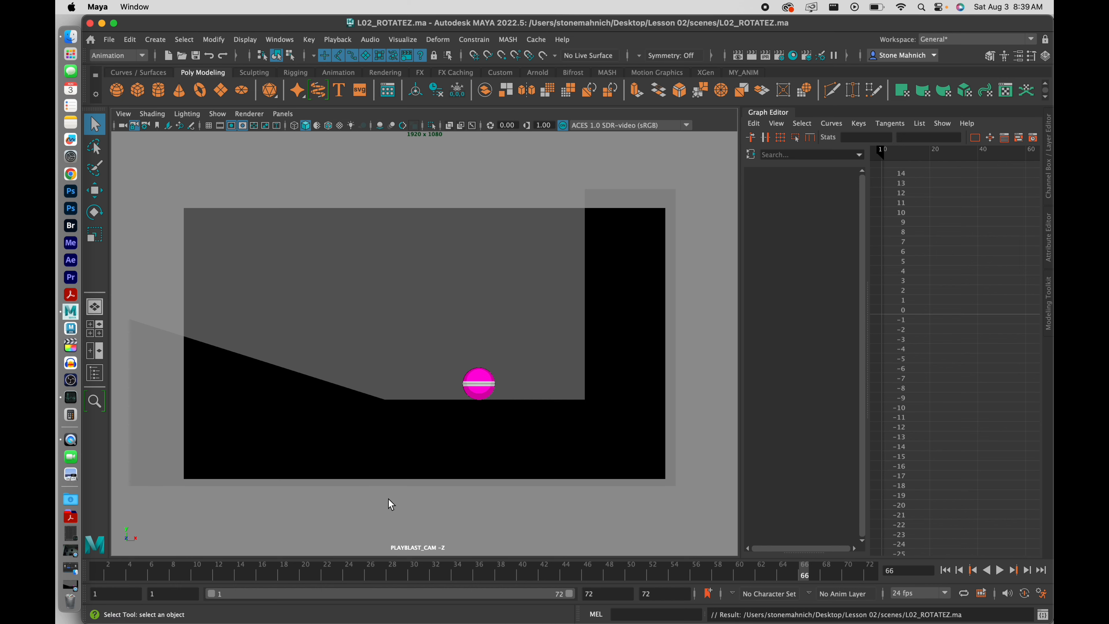
Play the L02_ANIMATION_V01.mov reference movie in QuickTime Player, then minimize it
left_click(71, 589)
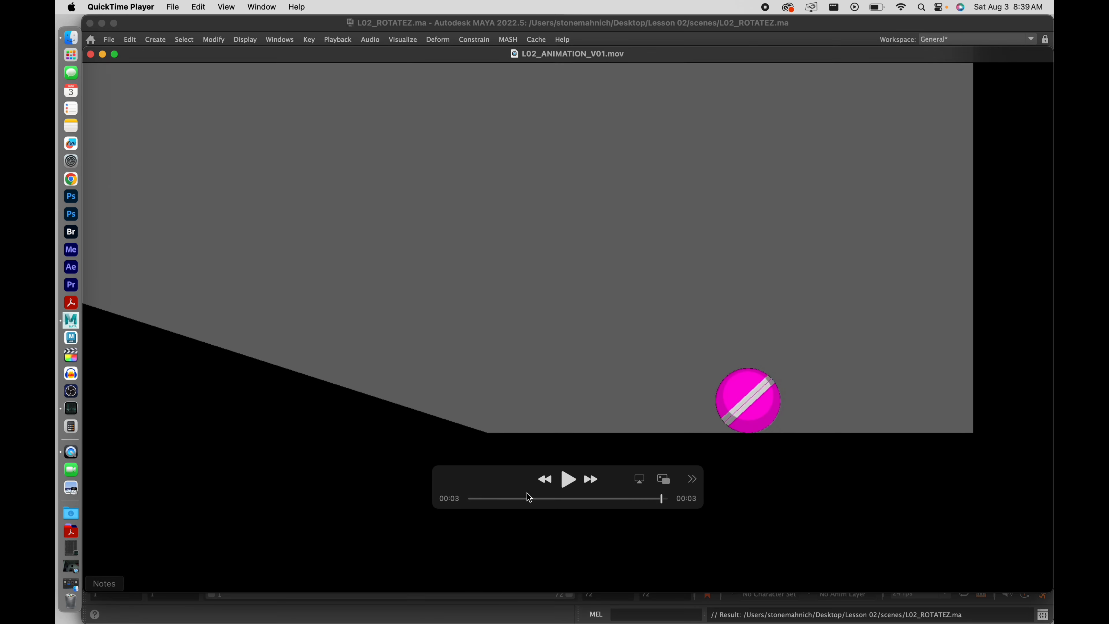
left_click(567, 485)
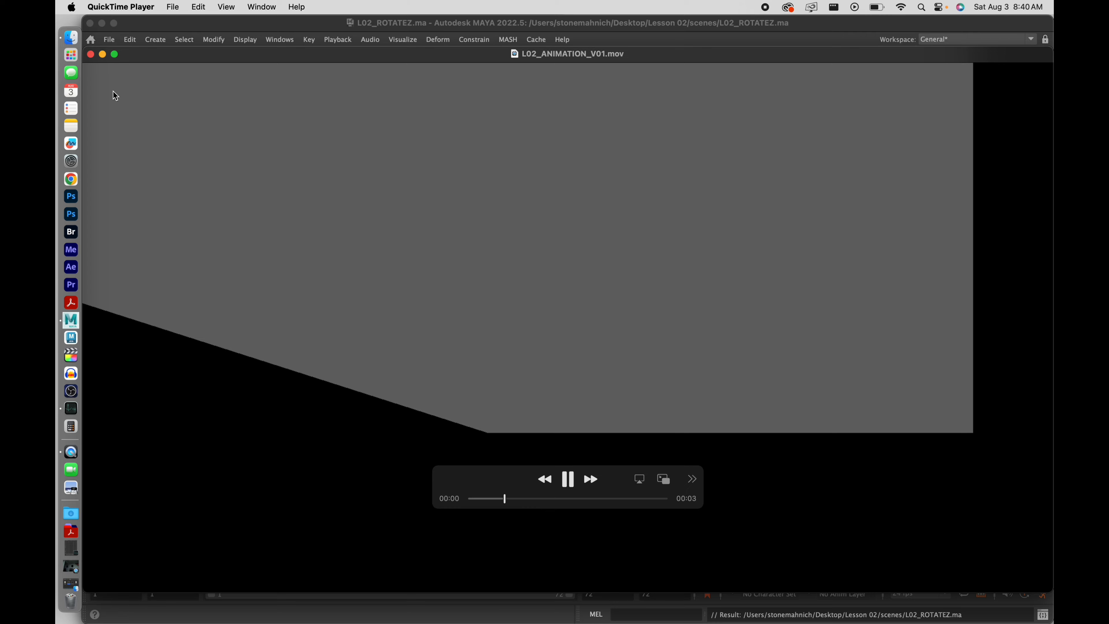
left_click(104, 55)
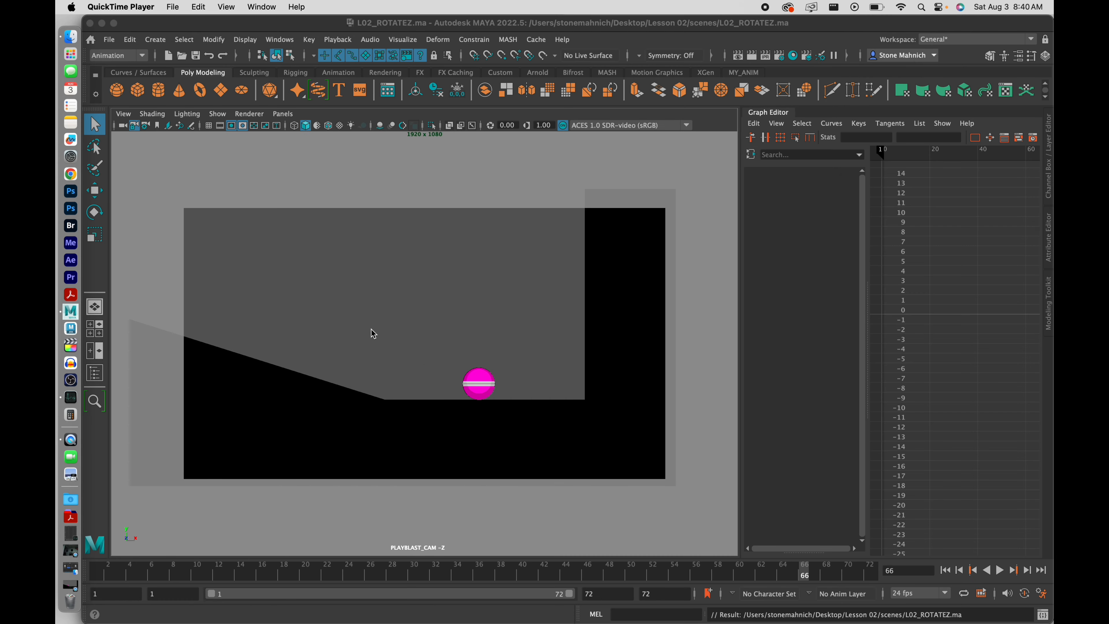
Select Pink_Main_Ctrl, widen the curve graph, and open Show > Select Attributes to enable Rotate Z
left_click(368, 271)
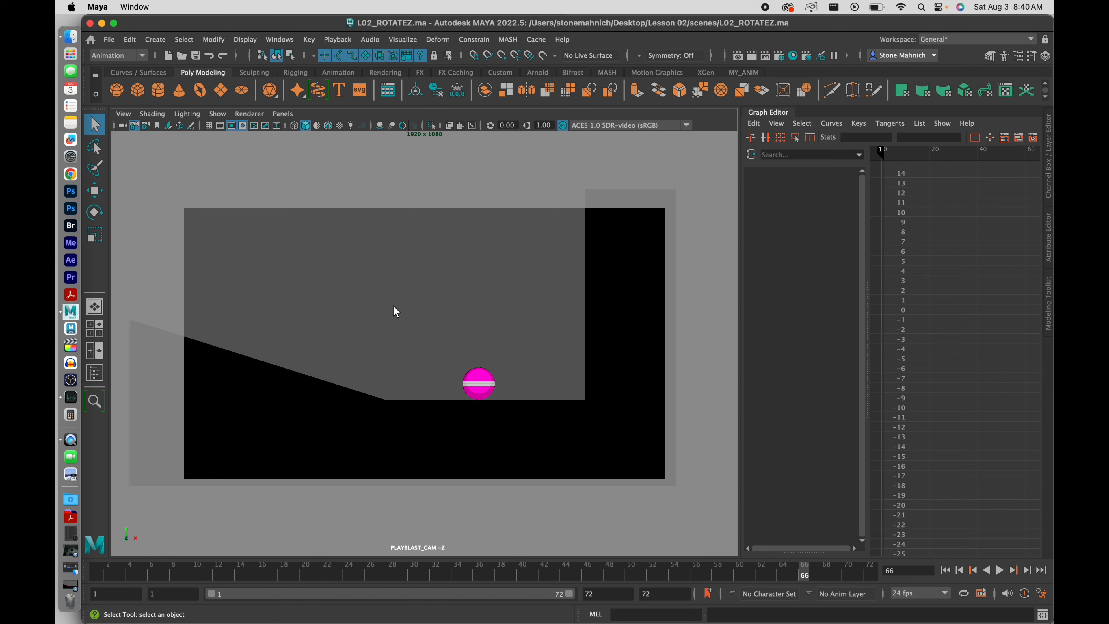
left_click_drag(388, 301, 524, 418)
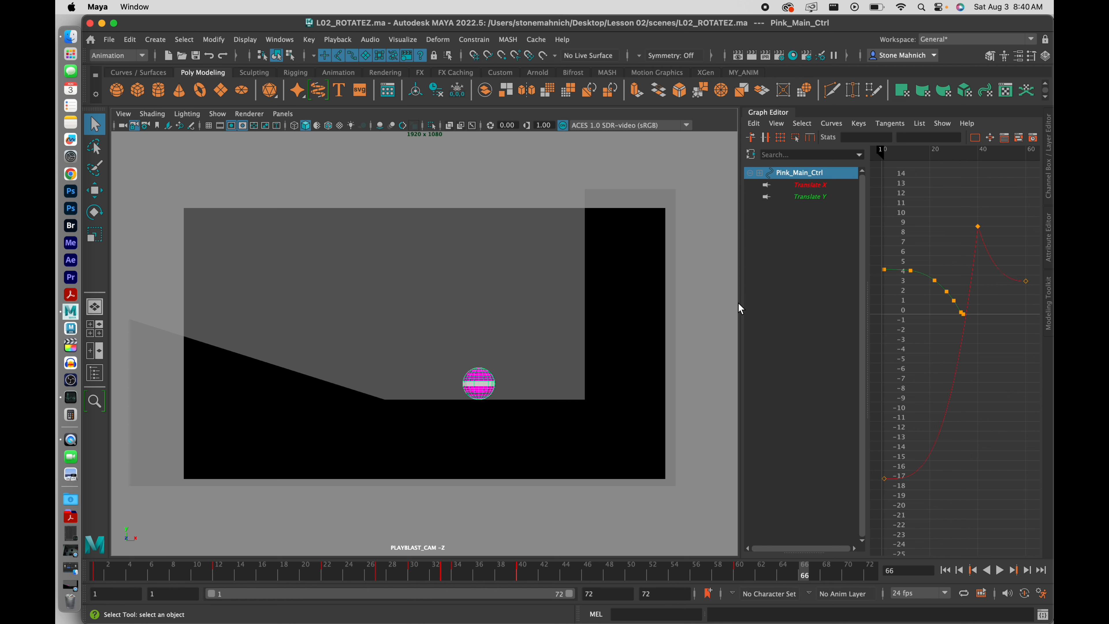
left_click_drag(739, 302, 545, 301)
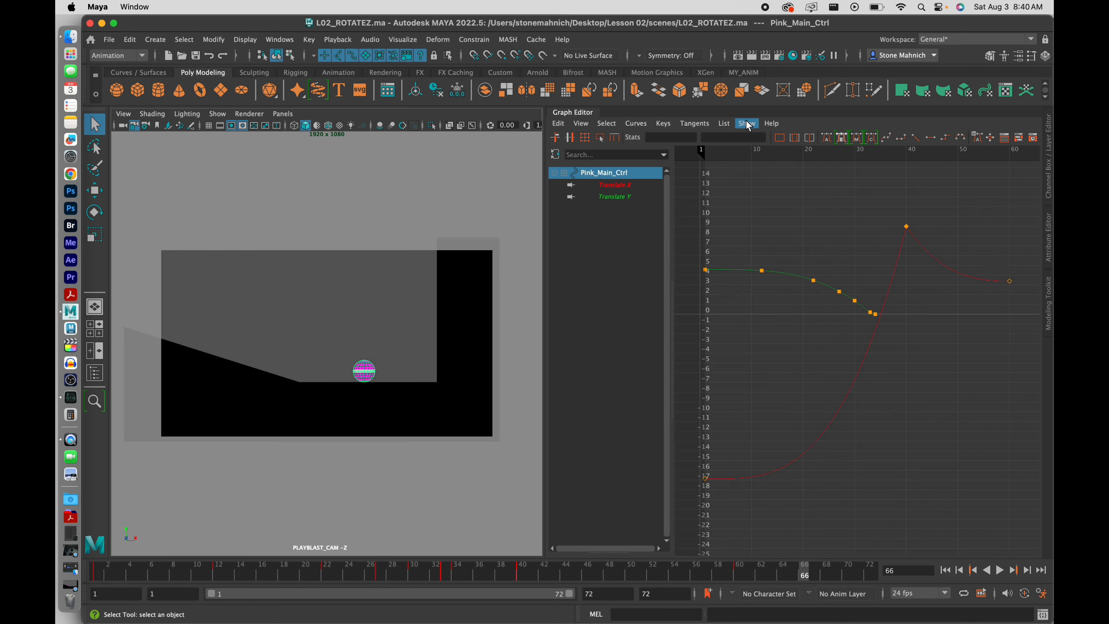
left_click(760, 122)
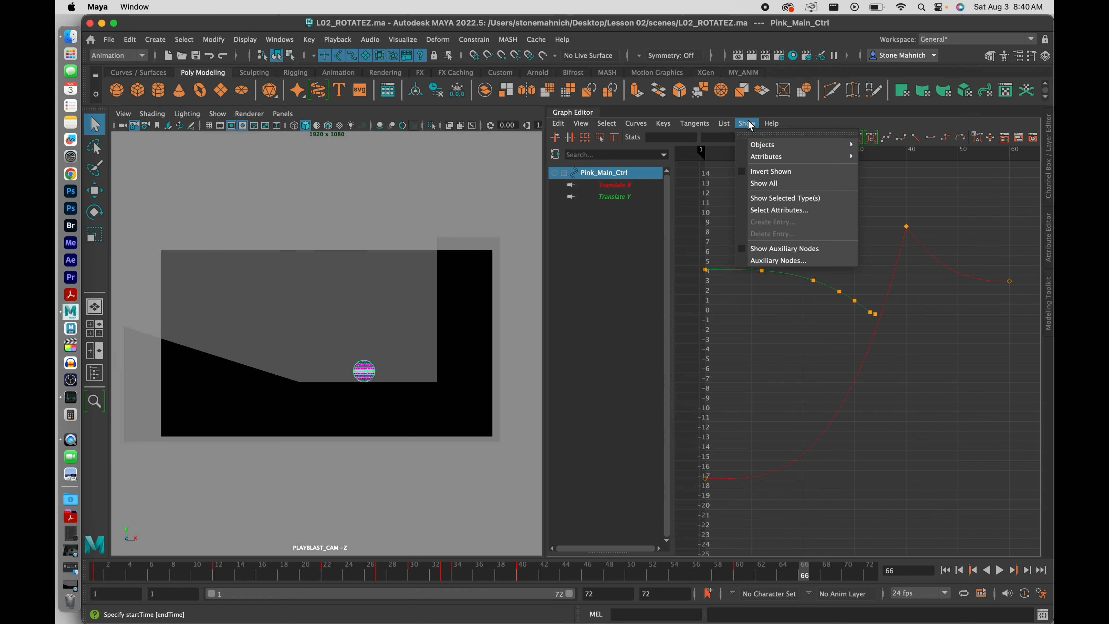
left_click(785, 211)
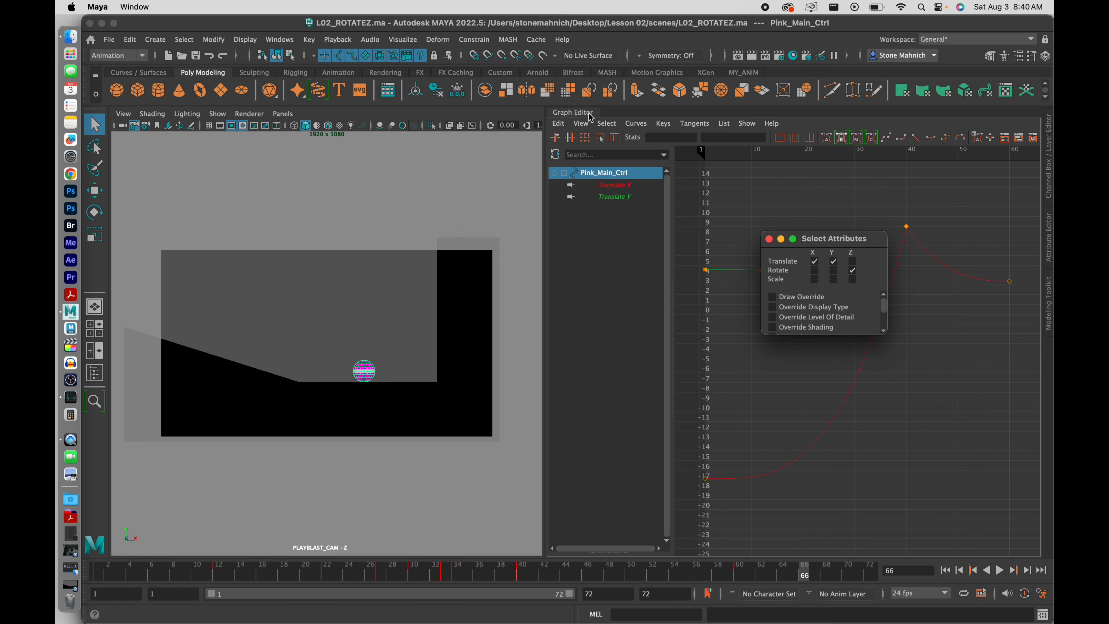
At frame 1, key only Pink_Main_Ctrl's Rotate Z at 0 with Key Selected
left_click(1049, 180)
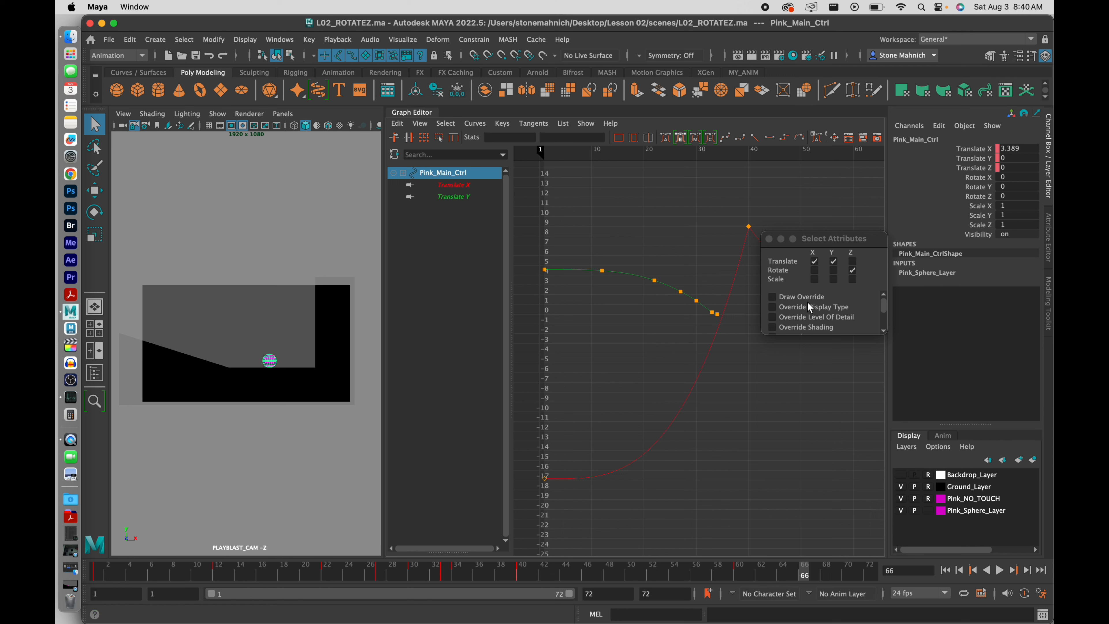
left_click_drag(446, 577, 97, 573)
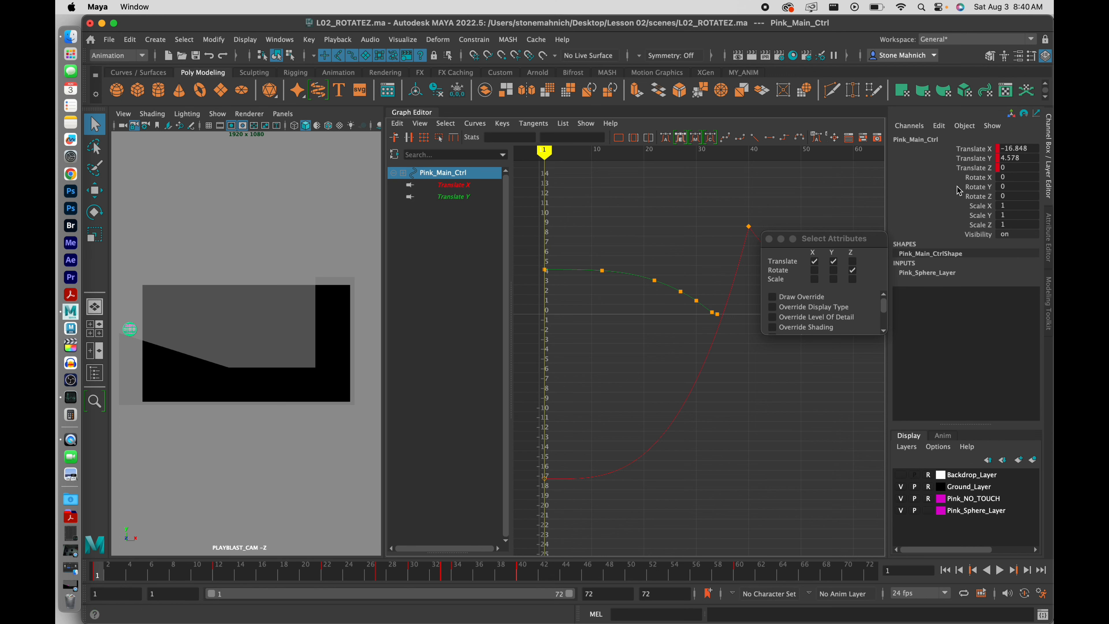
left_click(985, 196)
key("e")
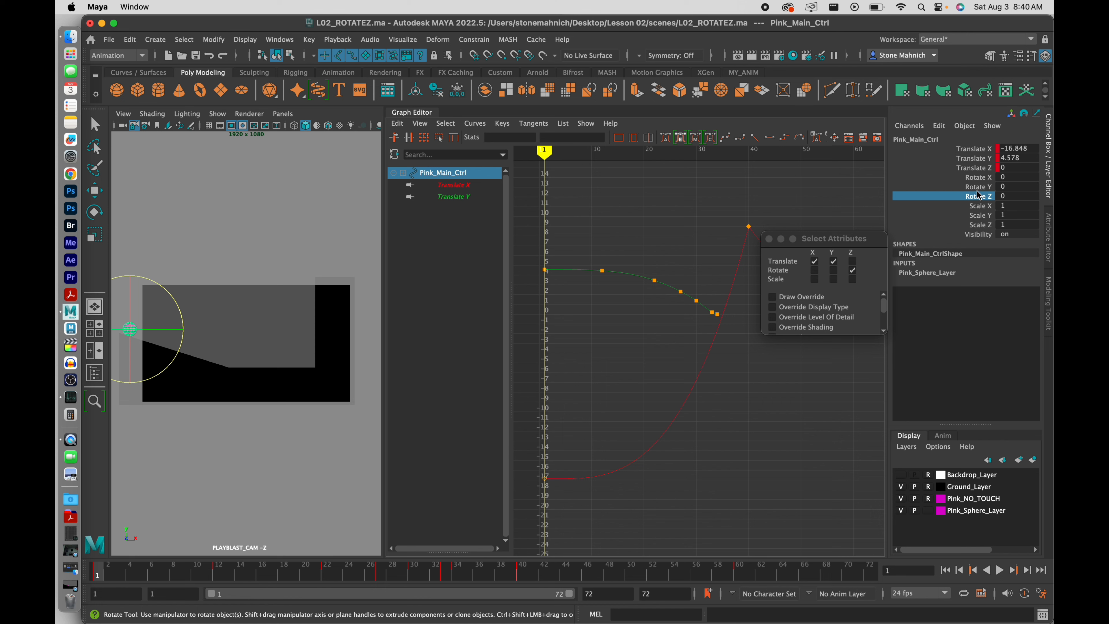
key("shift+e")
key("ctrl+z")
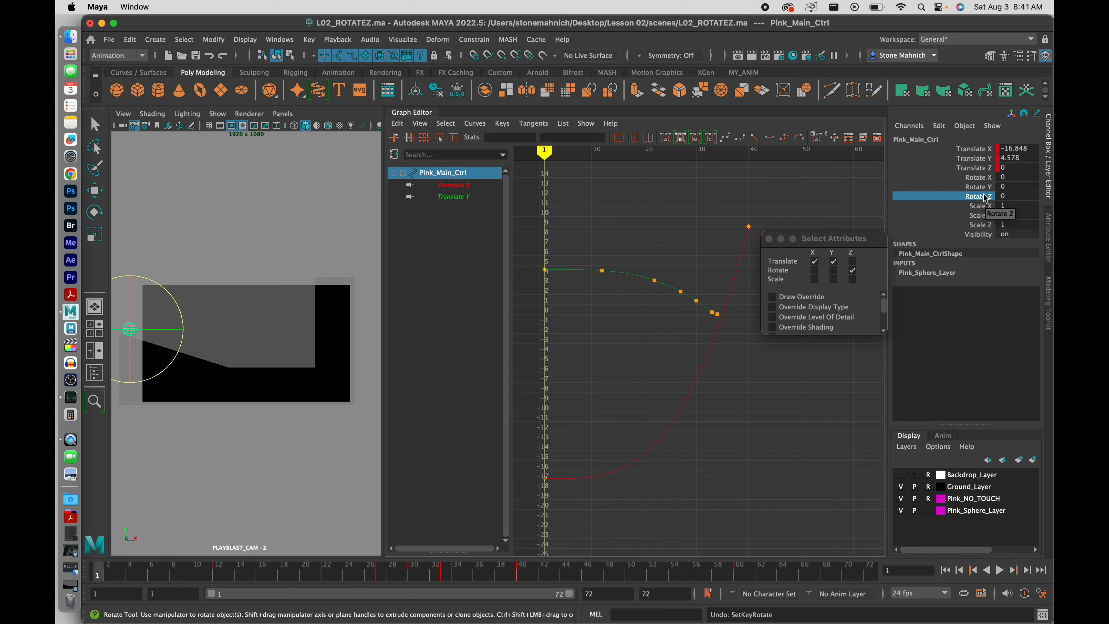
right_click(986, 197)
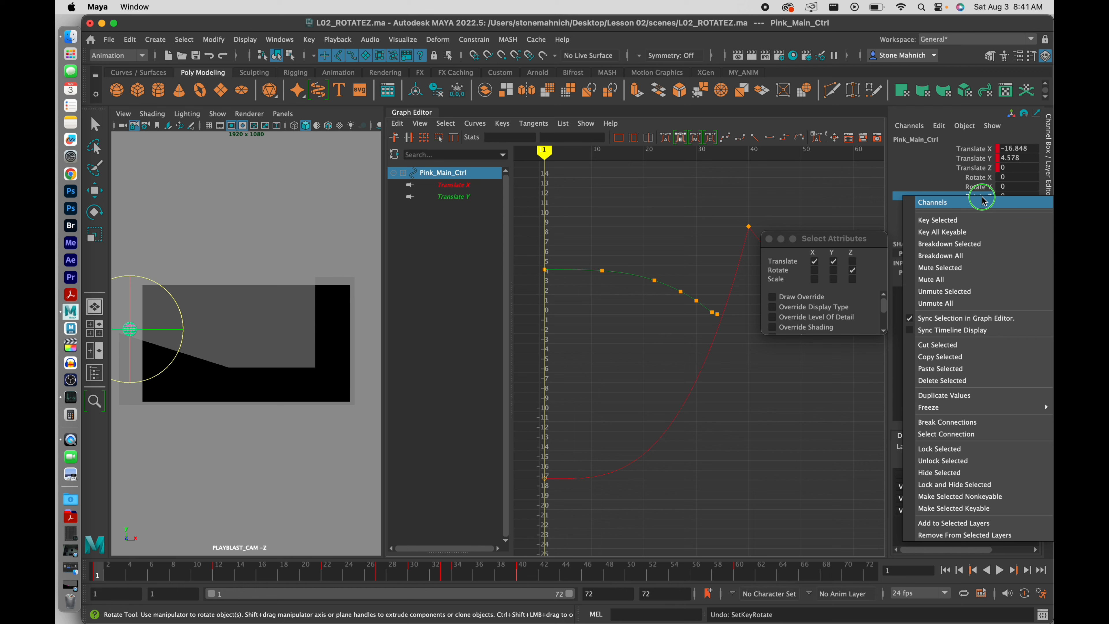
left_click(981, 221)
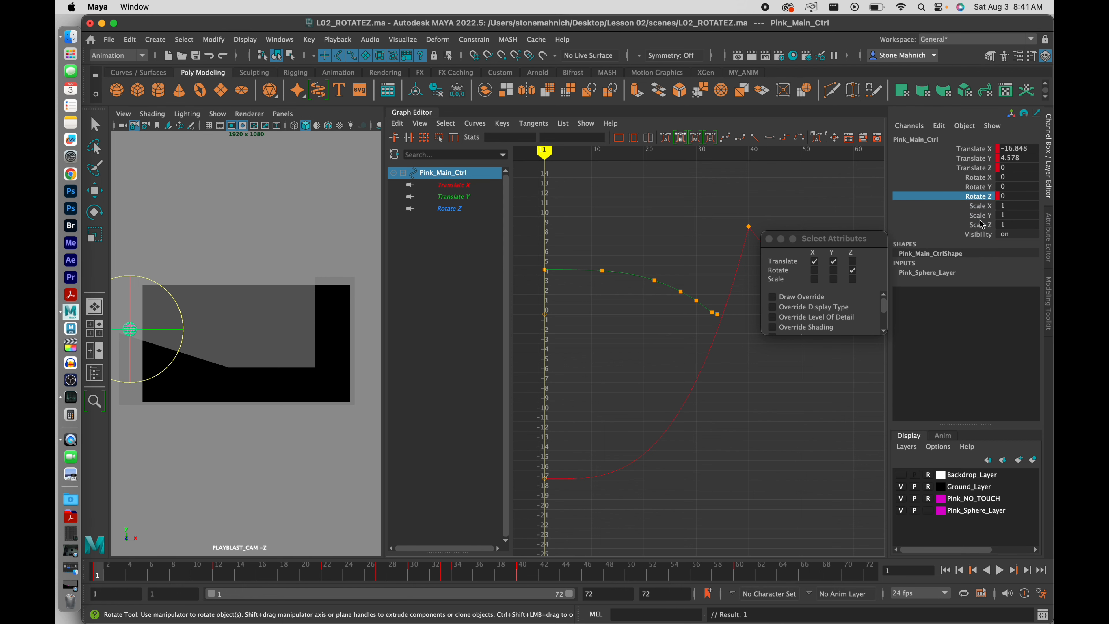
Hide the Channel Box and widen the camera view beside the Graph Editor
left_click(1049, 173)
key("q")
left_click_drag(548, 259, 903, 274)
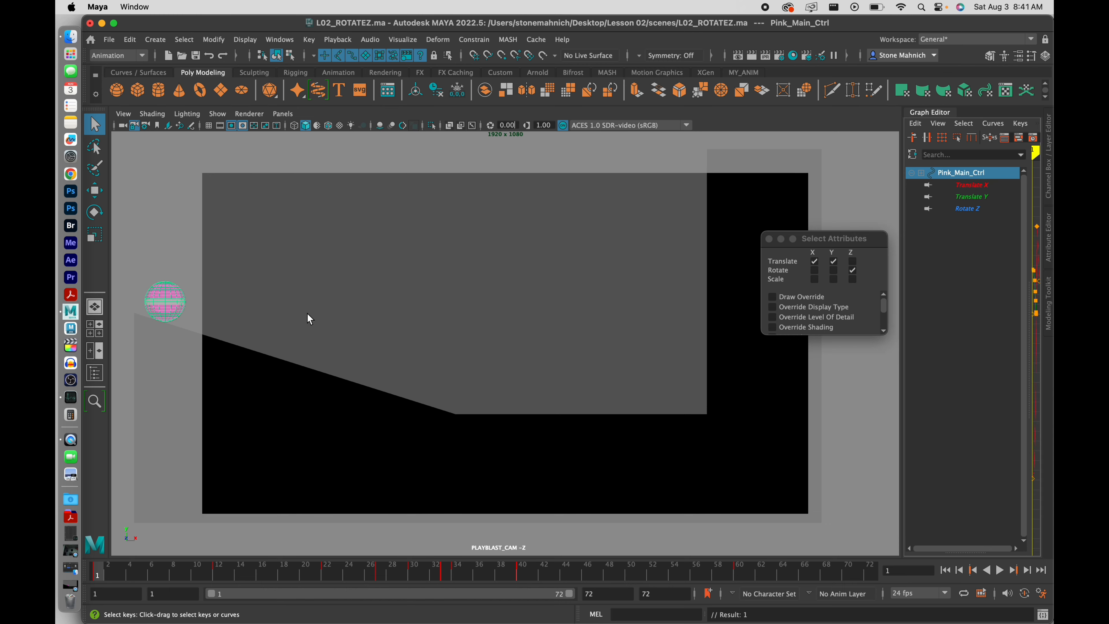
Stop playback at frame 40, close Select Attributes, and collapse the Graph Editor
key("alt+v")
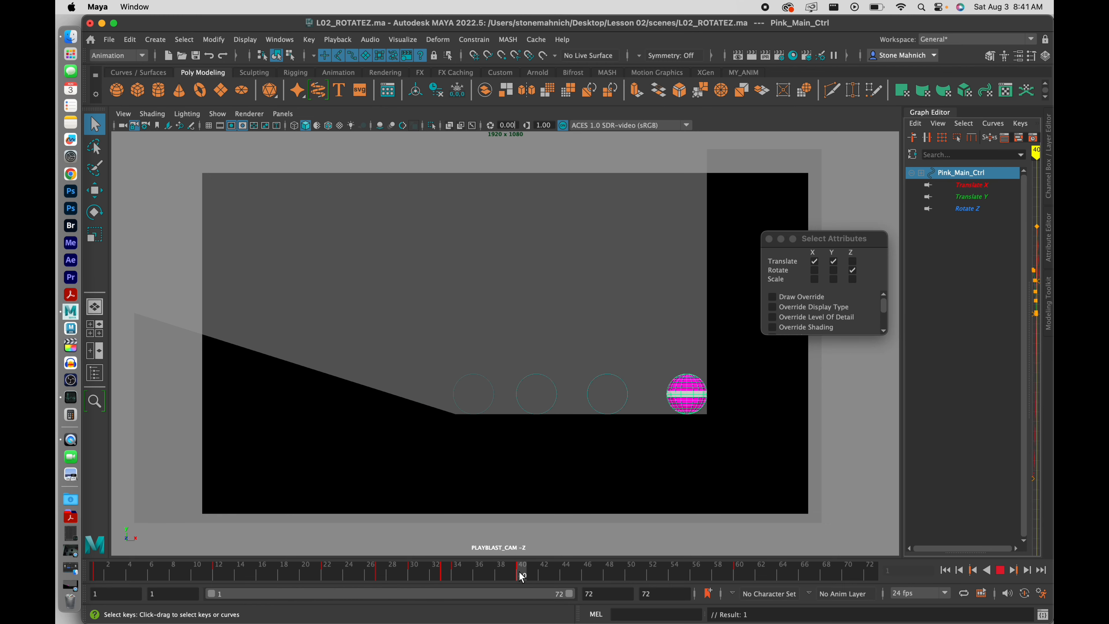
left_click(519, 572)
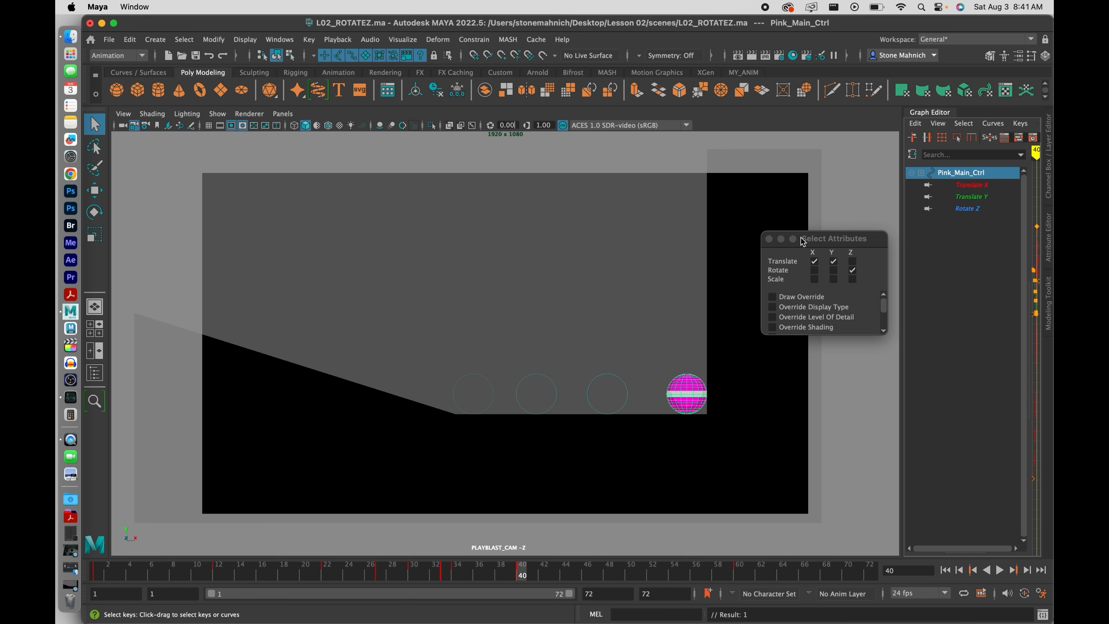
left_click(769, 240)
left_click_drag(899, 338, 655, 331)
left_click(725, 184)
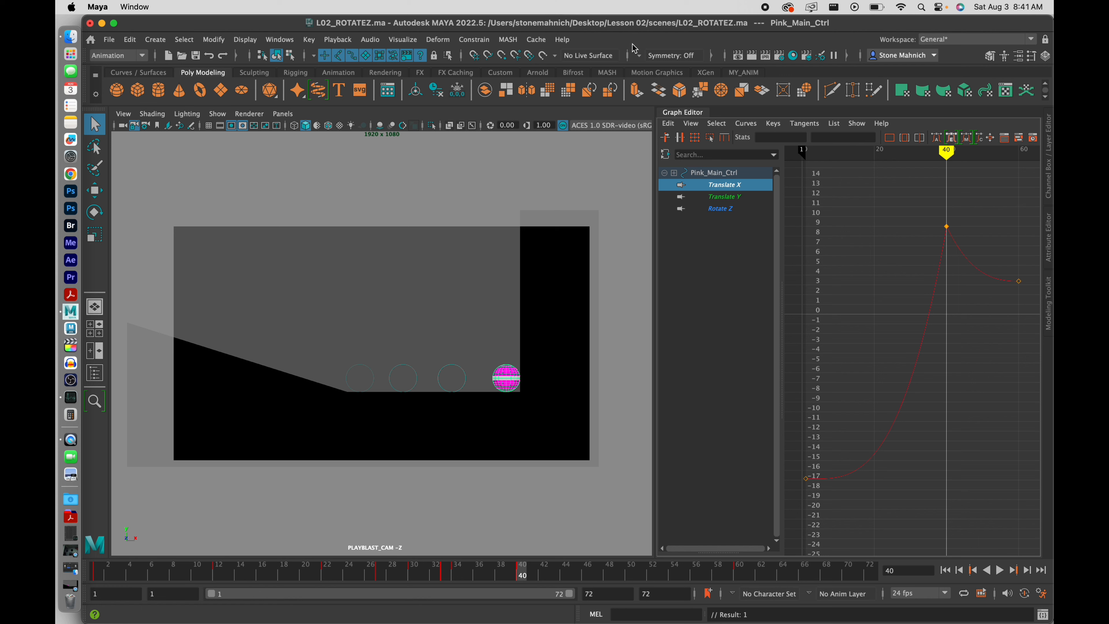
left_click(699, 115)
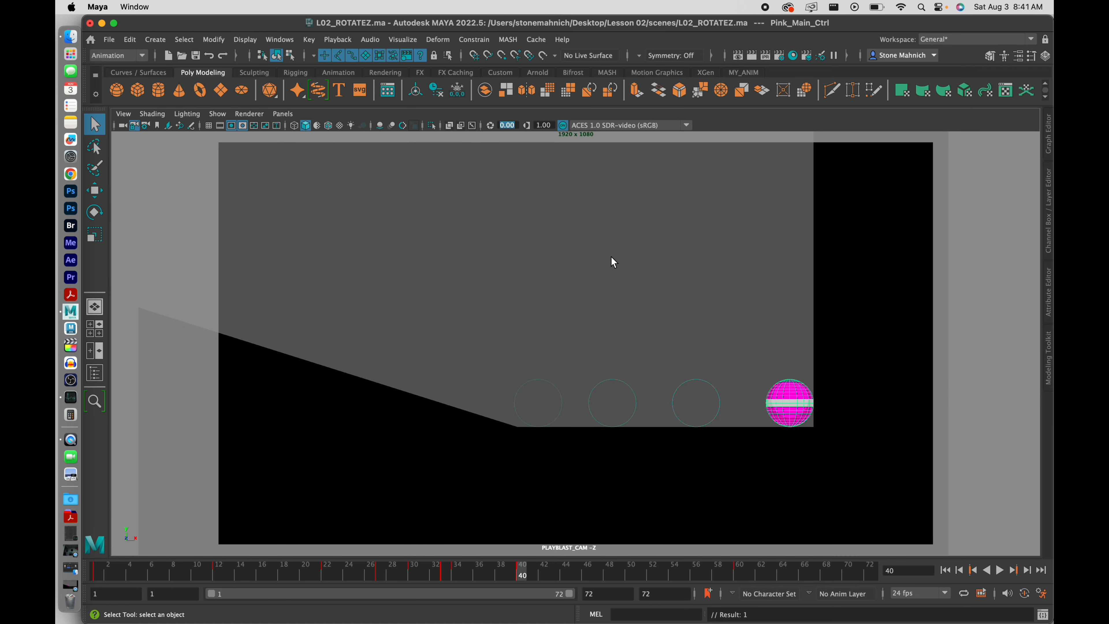
Try a Z spin on the ball, then reopen the Channel Box with Rotate Z selected
key("e")
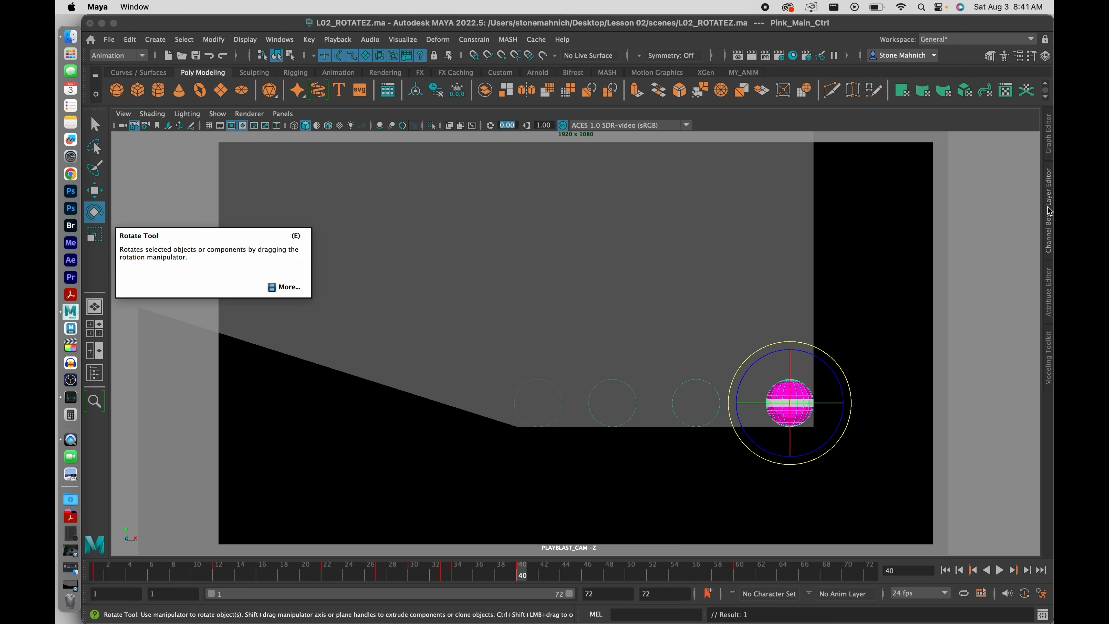
left_click_drag(821, 363, 797, 350)
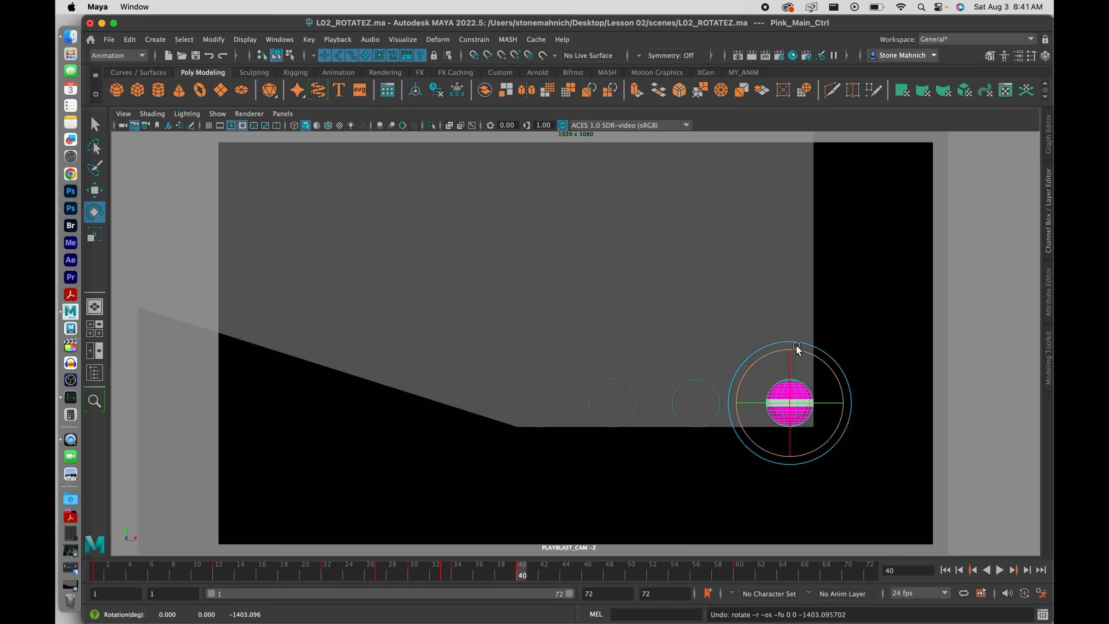
left_click(1051, 191)
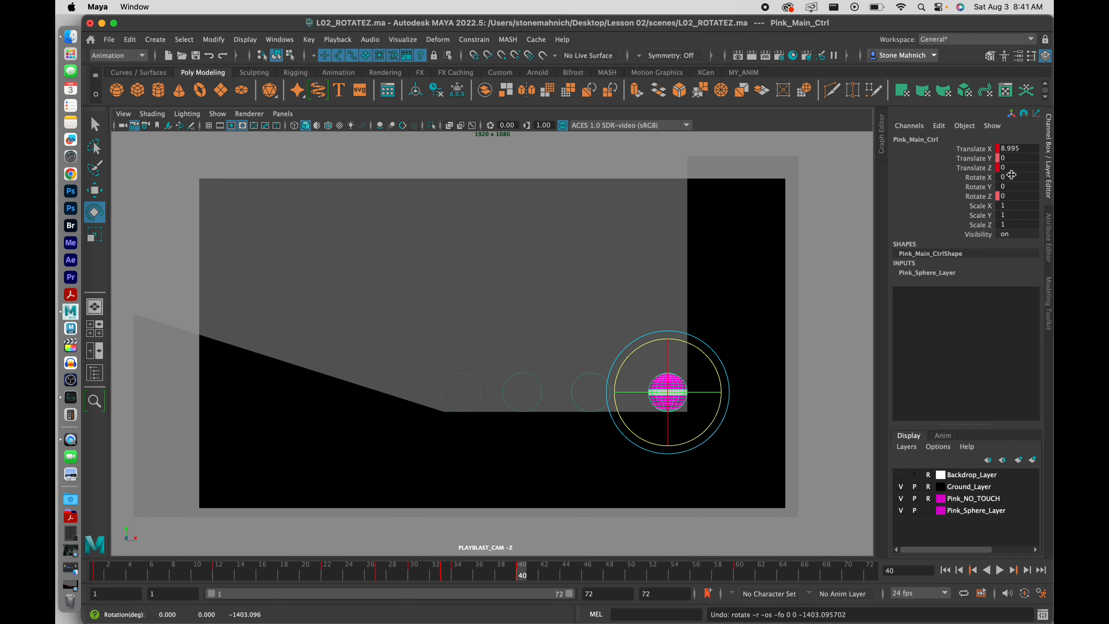
left_click(976, 197)
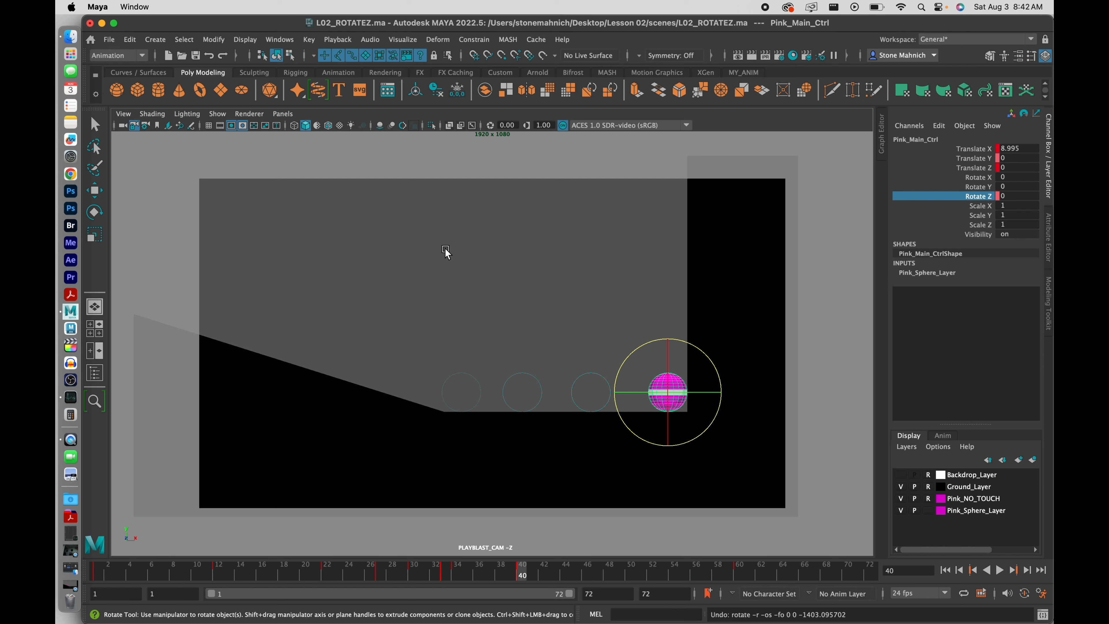
Roll the ball to Rotate Z -1017.506 at frame 40, key it, and play back the roll
middle_click_drag(445, 252, 606, 260)
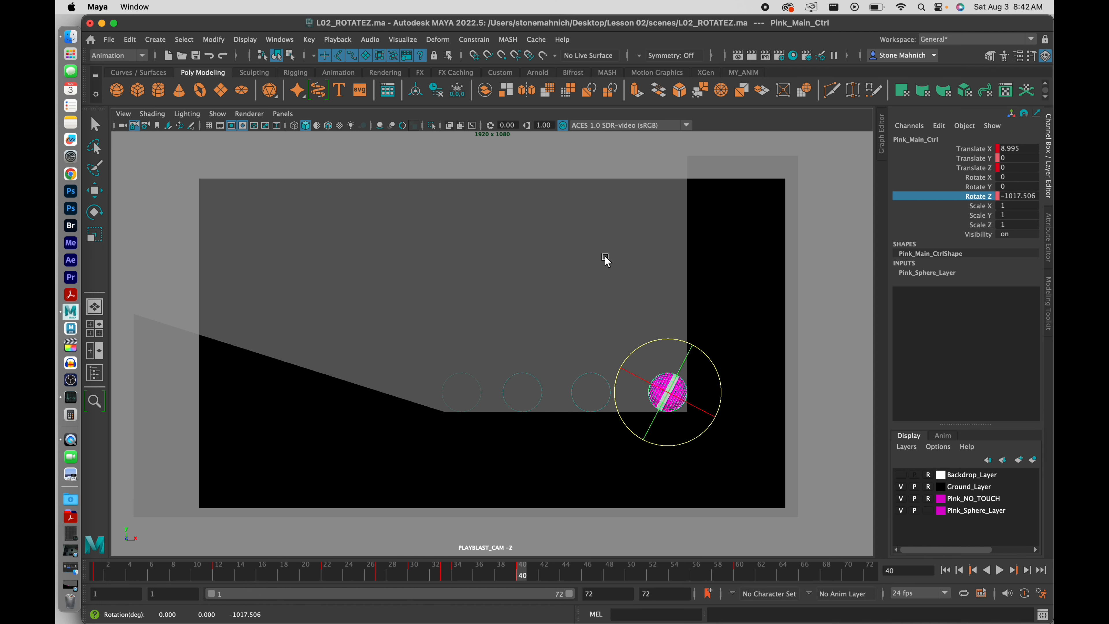
right_click(982, 201)
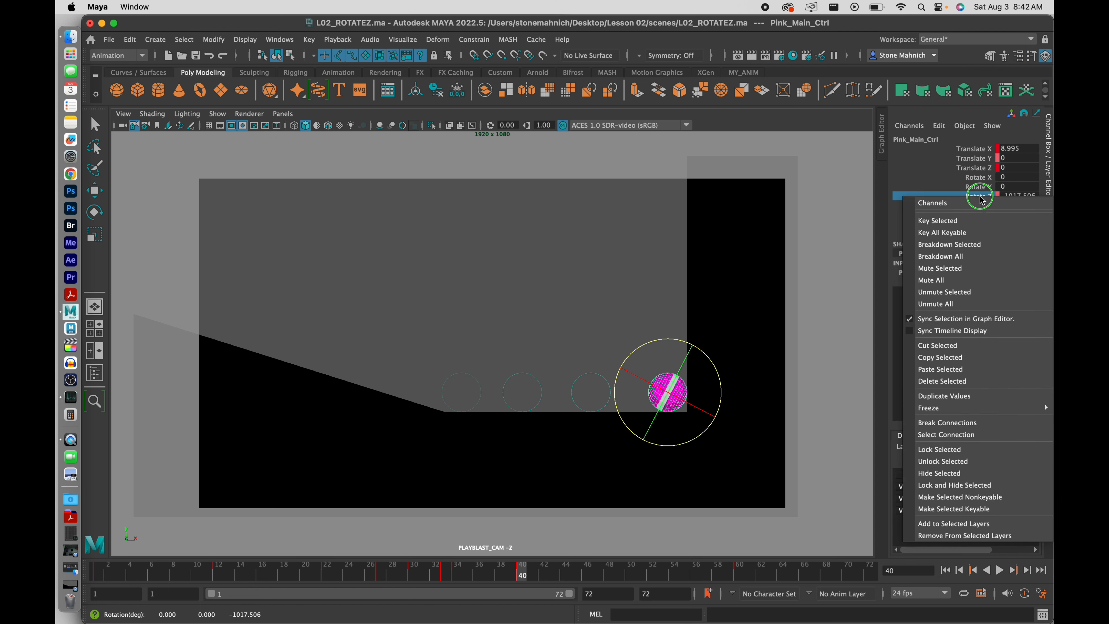
left_click(972, 218)
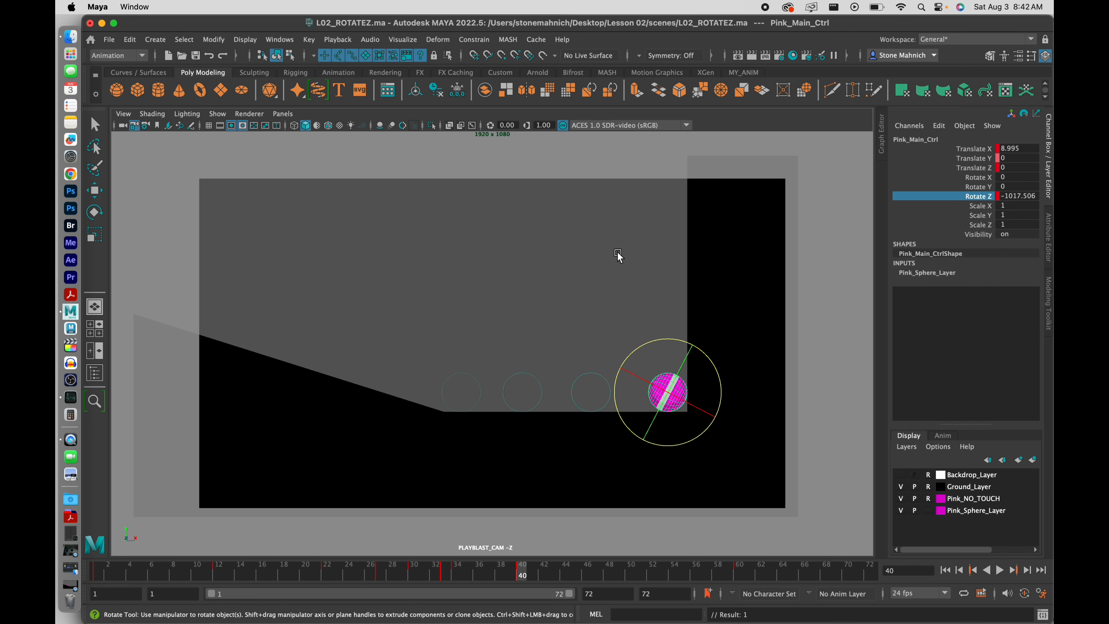
left_click(618, 255)
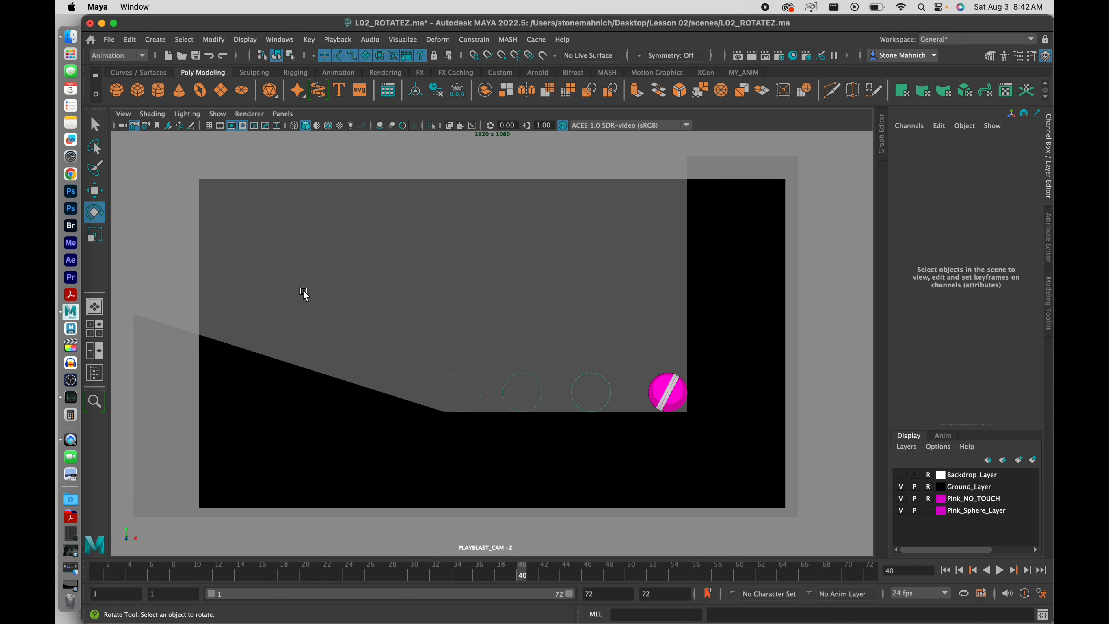
left_click(1000, 571)
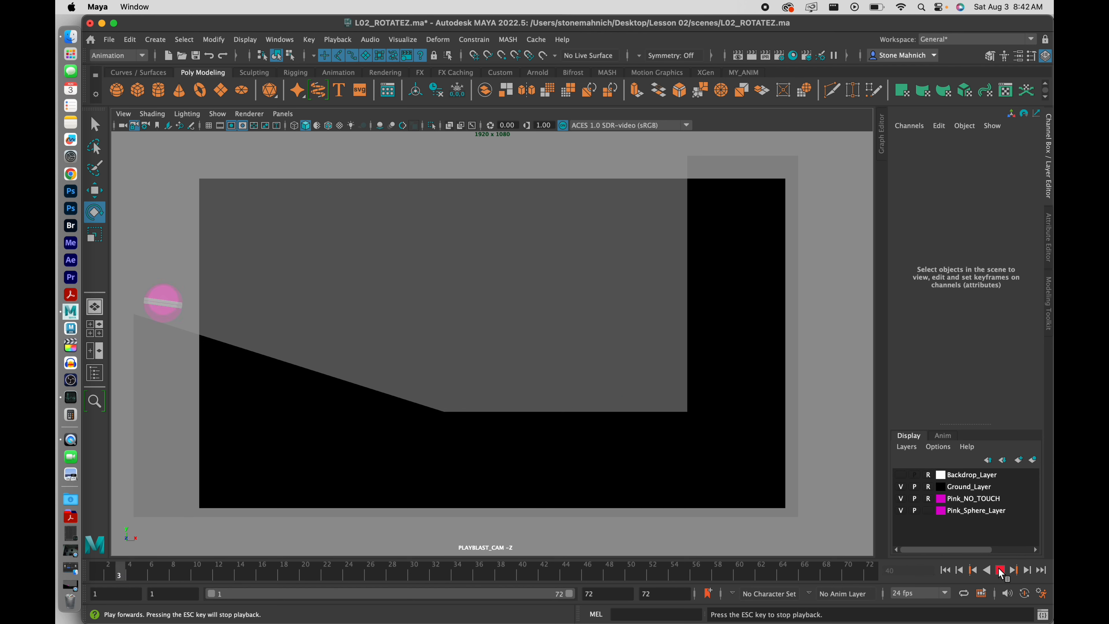
left_click(1000, 570)
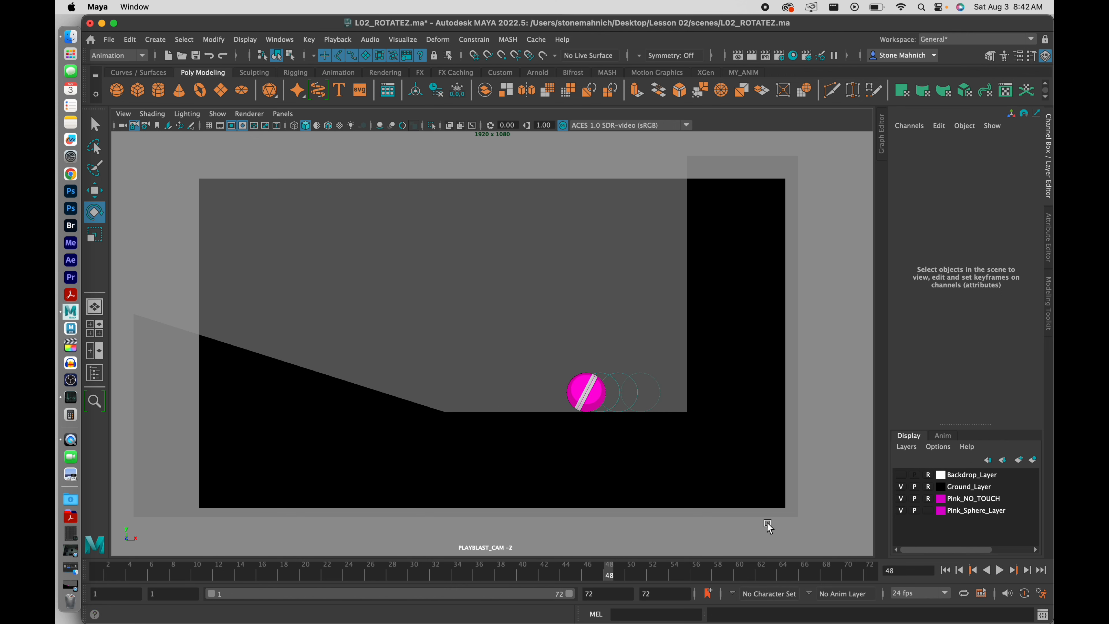
left_click_drag(527, 349, 618, 400)
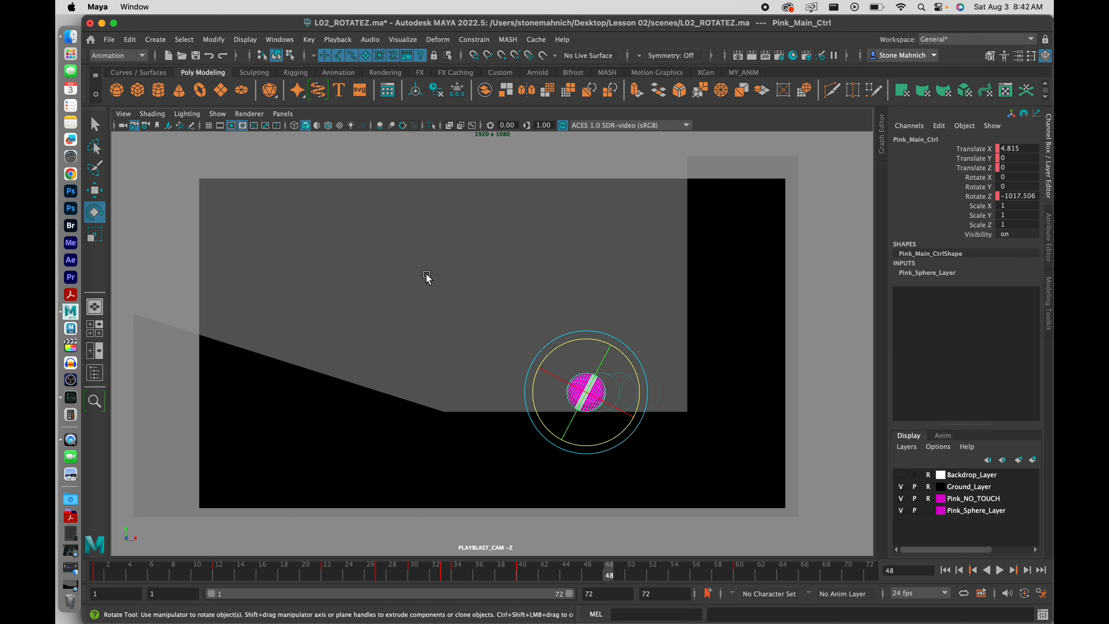
left_click(882, 135)
left_click(568, 209)
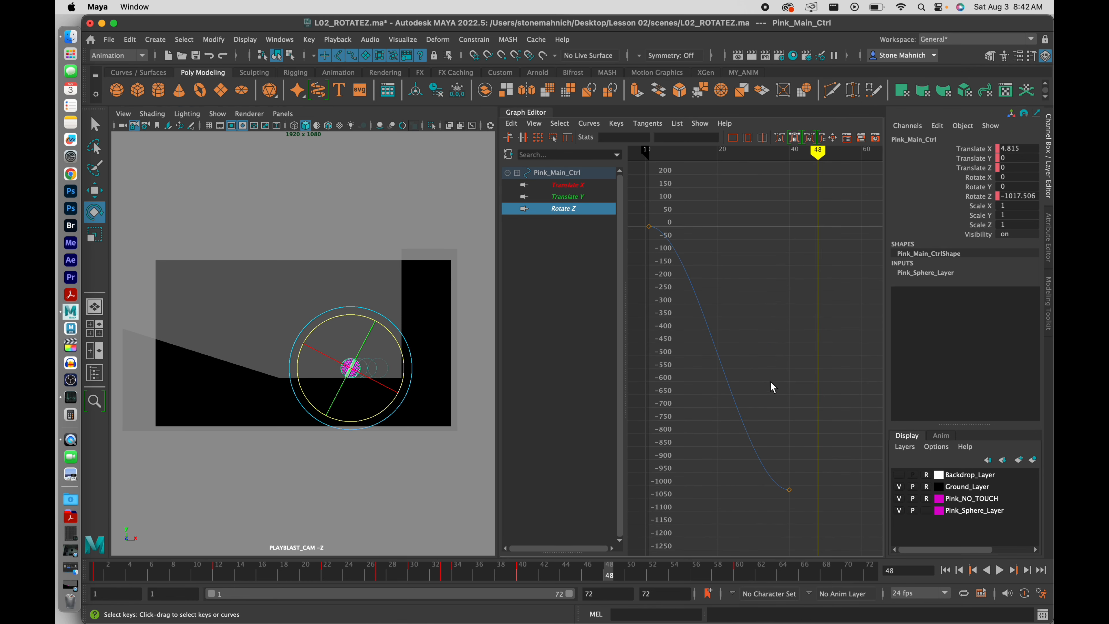
left_click(575, 185)
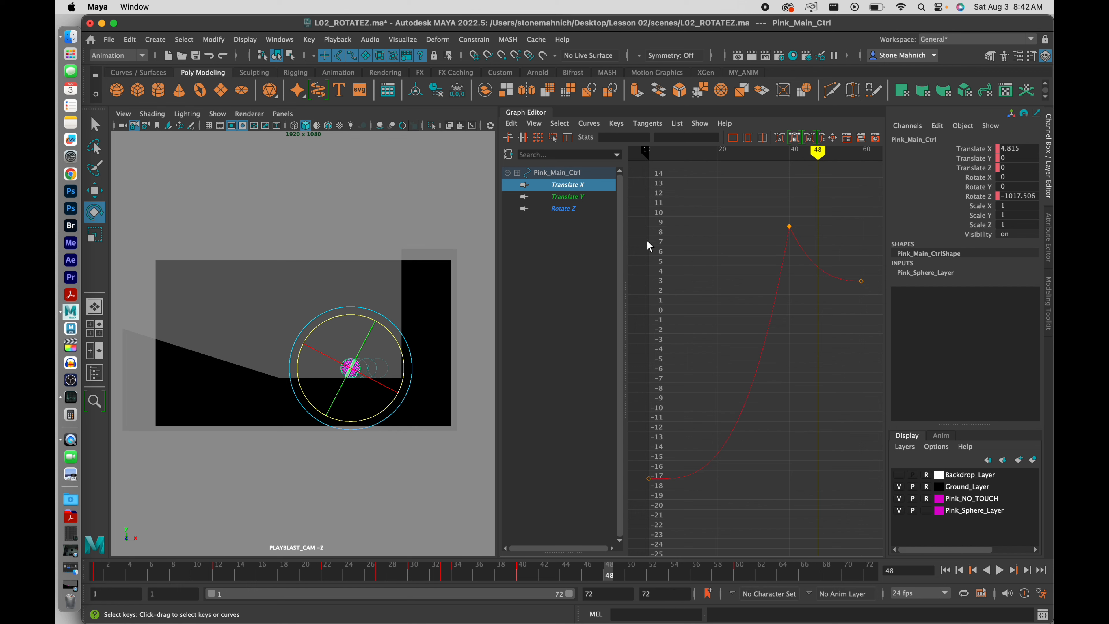
left_click(575, 209)
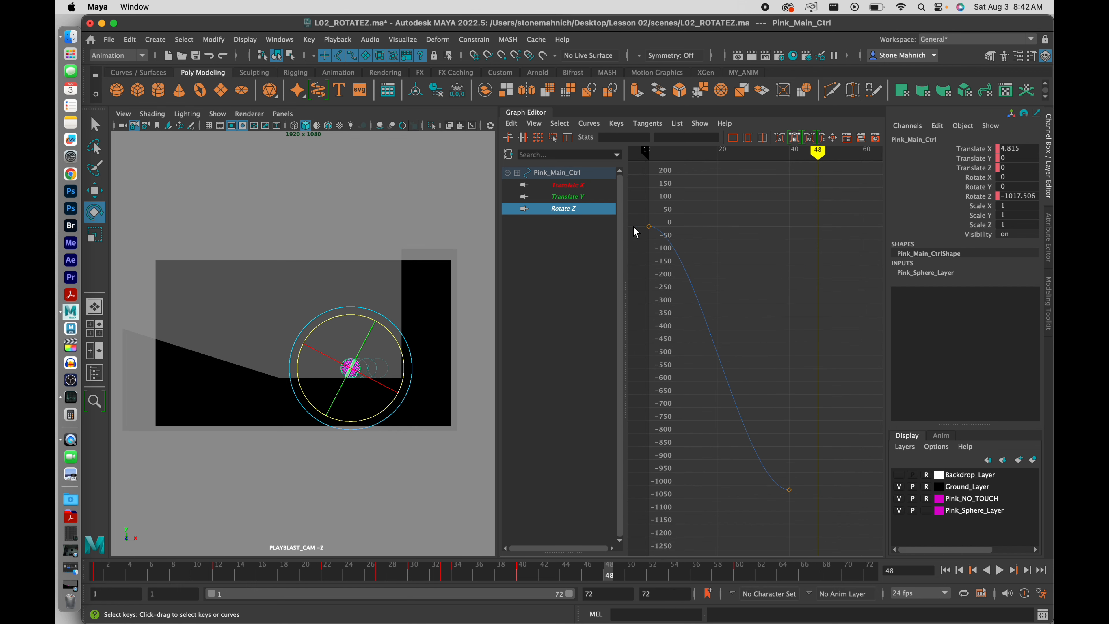
left_click(576, 186)
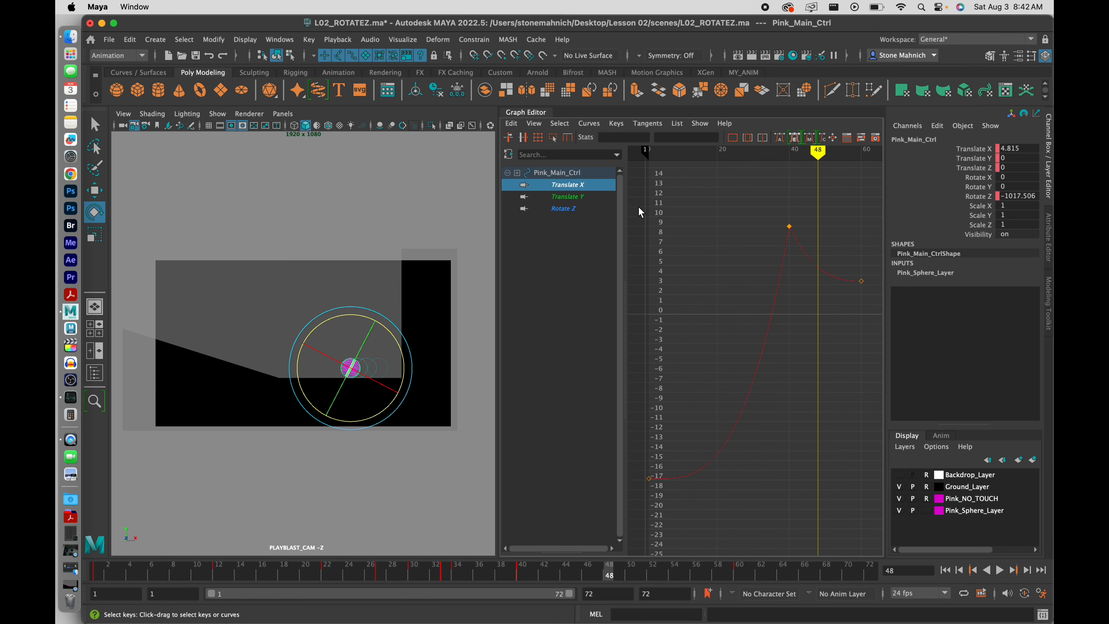
left_click(541, 114)
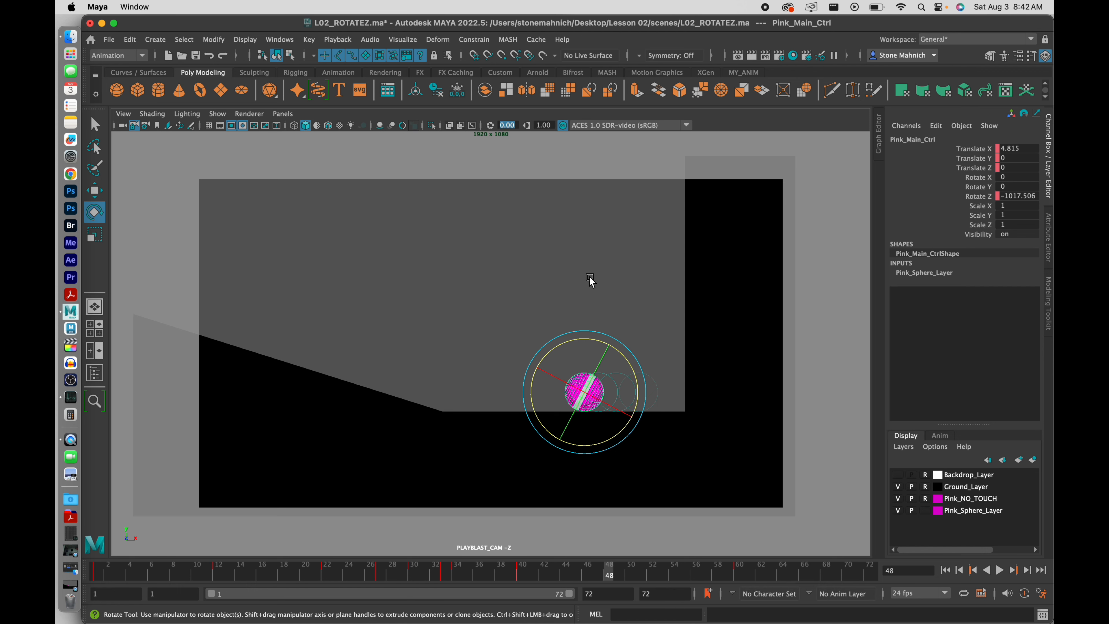
Deselect the ball and review the L02_ANIMATION_V01.mov playblast before returning to Maya
left_click(473, 248)
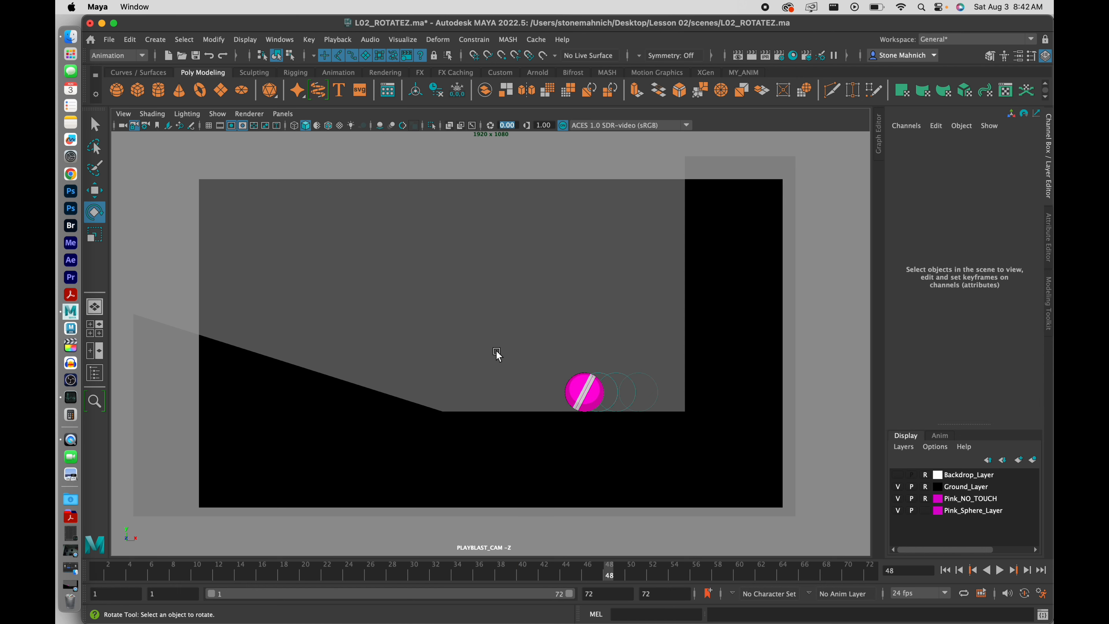
left_click(71, 585)
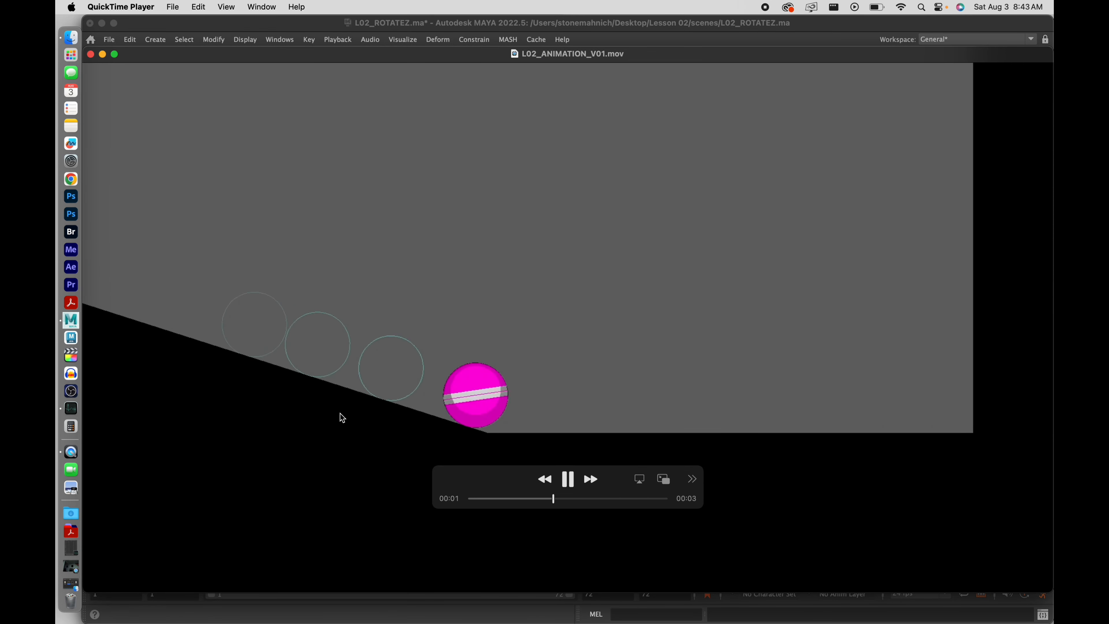
left_click(102, 54)
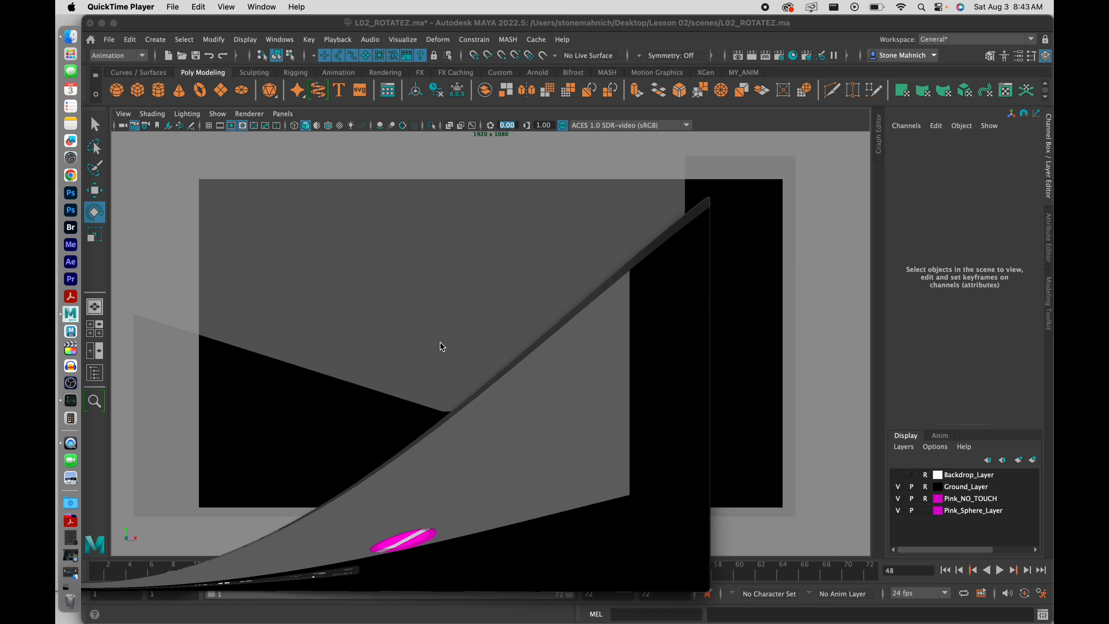
left_click(366, 278)
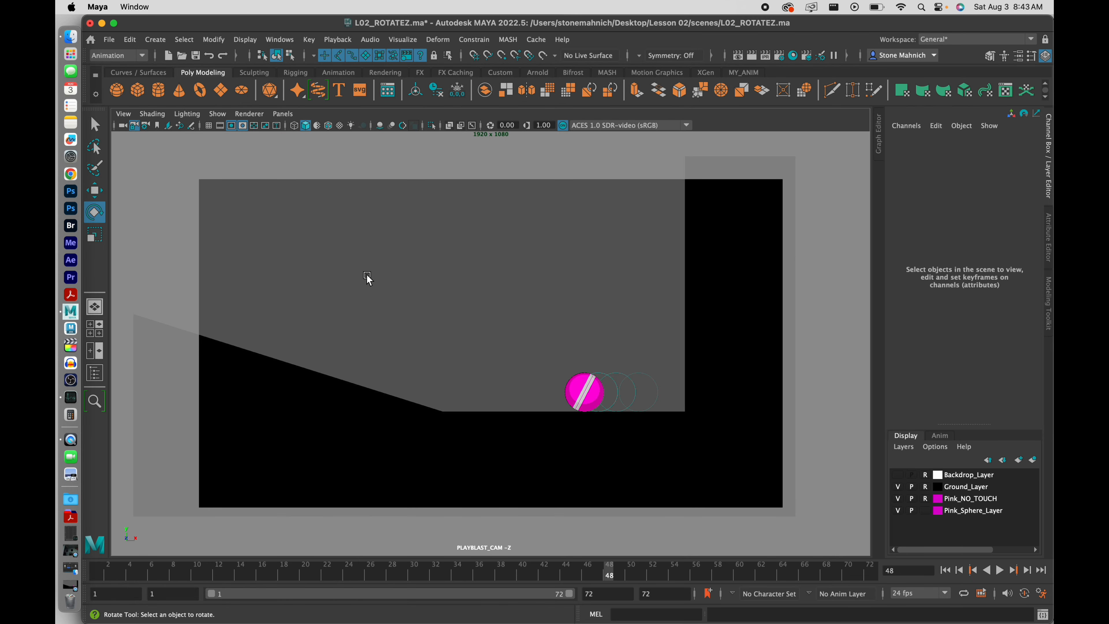
Save the L02_ROTATEZ scene and turn off the resolution gate
left_click(109, 41)
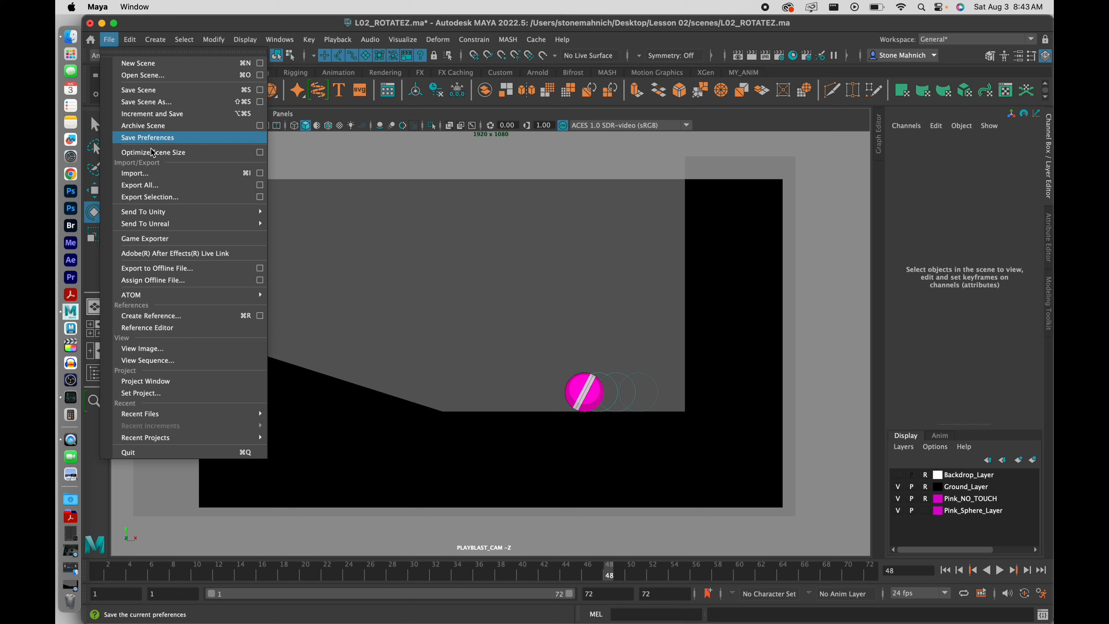
left_click(139, 90)
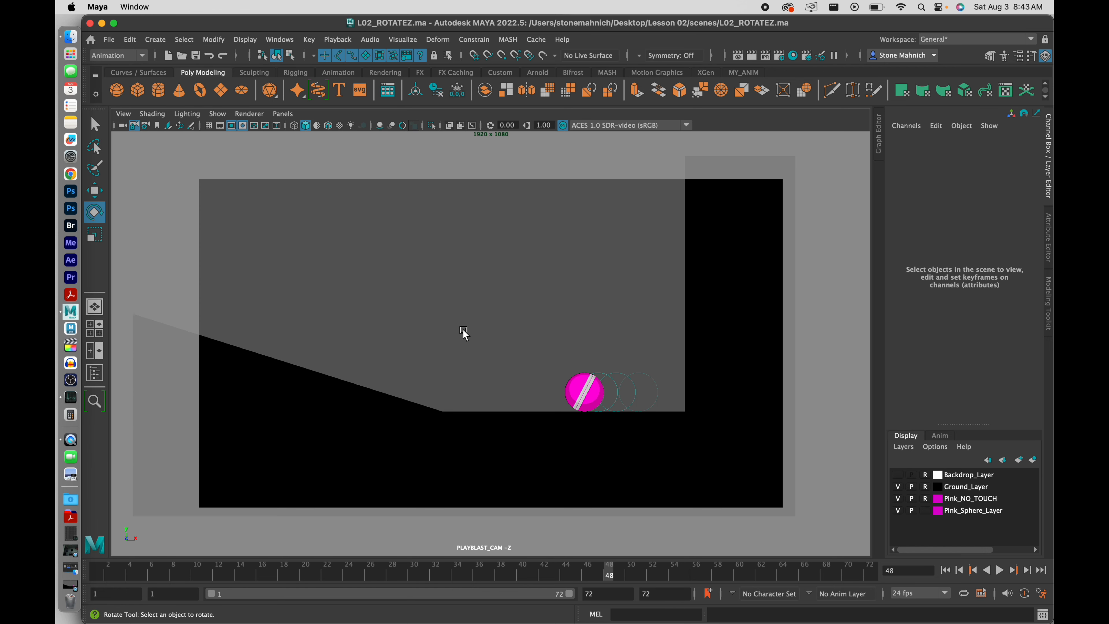
left_click(232, 126)
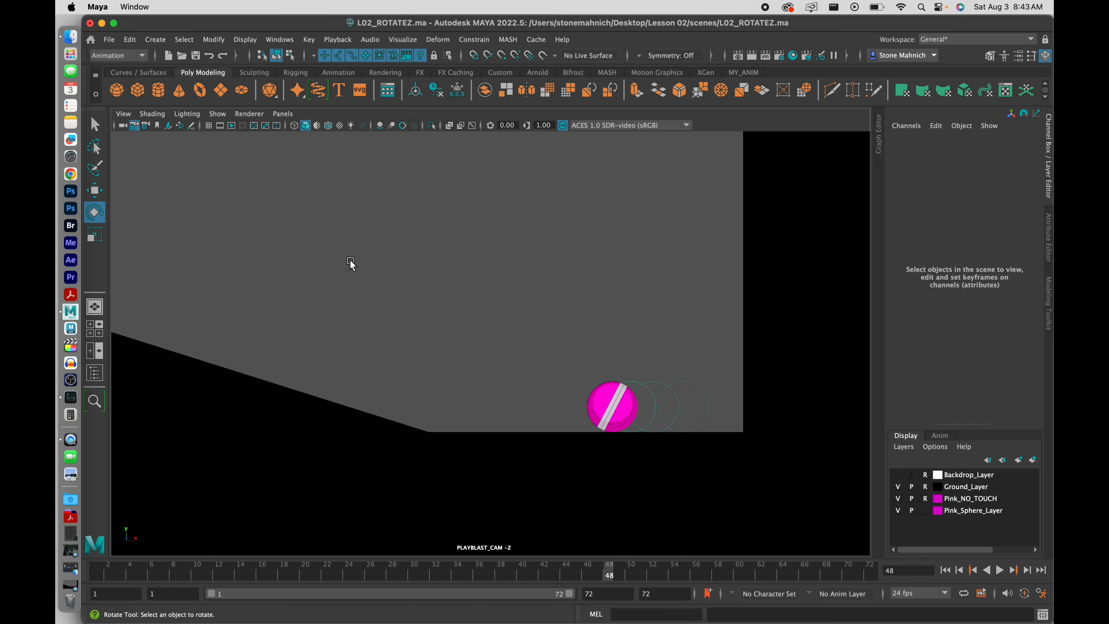
Playblast the animation from the Playblast options with the movie file renamed to L02_ROTATEZ
right_click(475, 572)
left_click(601, 565)
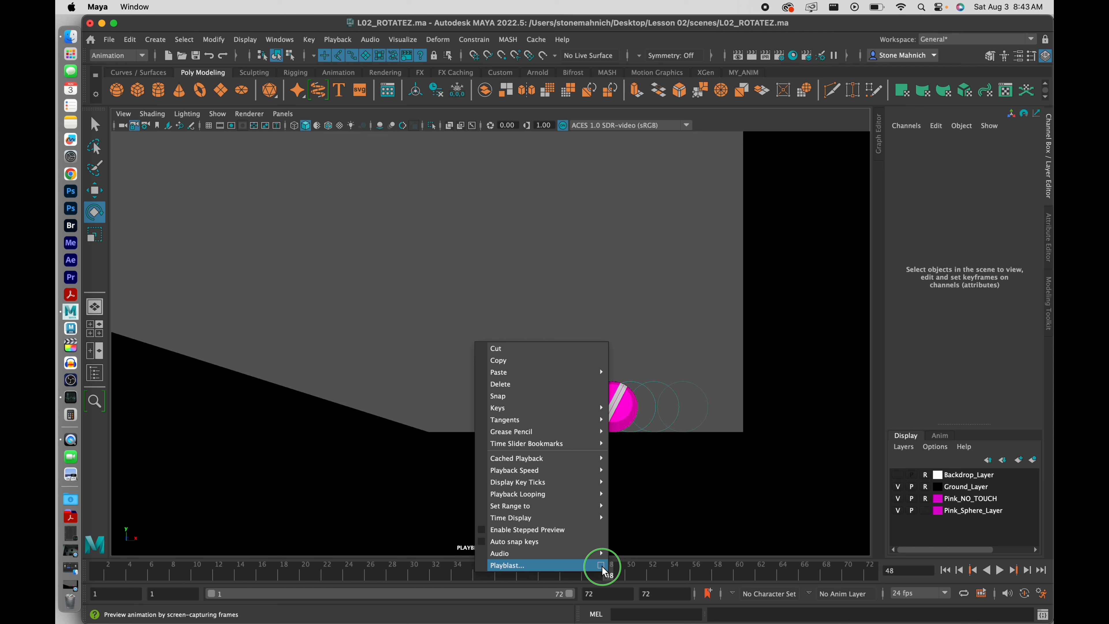
left_click(601, 565)
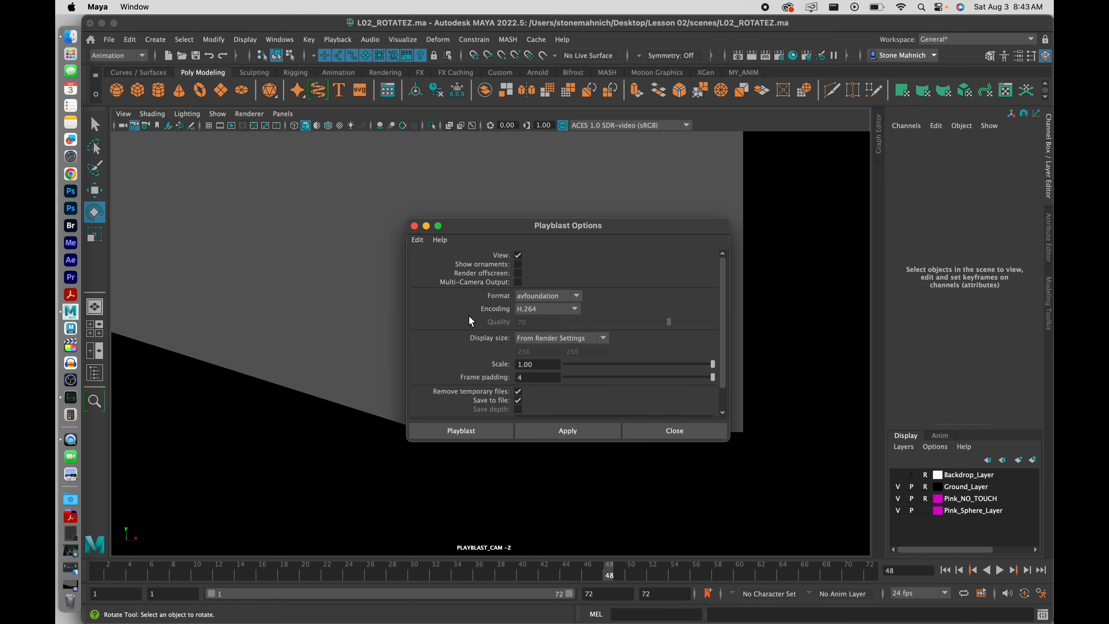
scroll(480, 321, "down", 2)
scroll(481, 321, "up", 2)
scroll(481, 323, "down", 2)
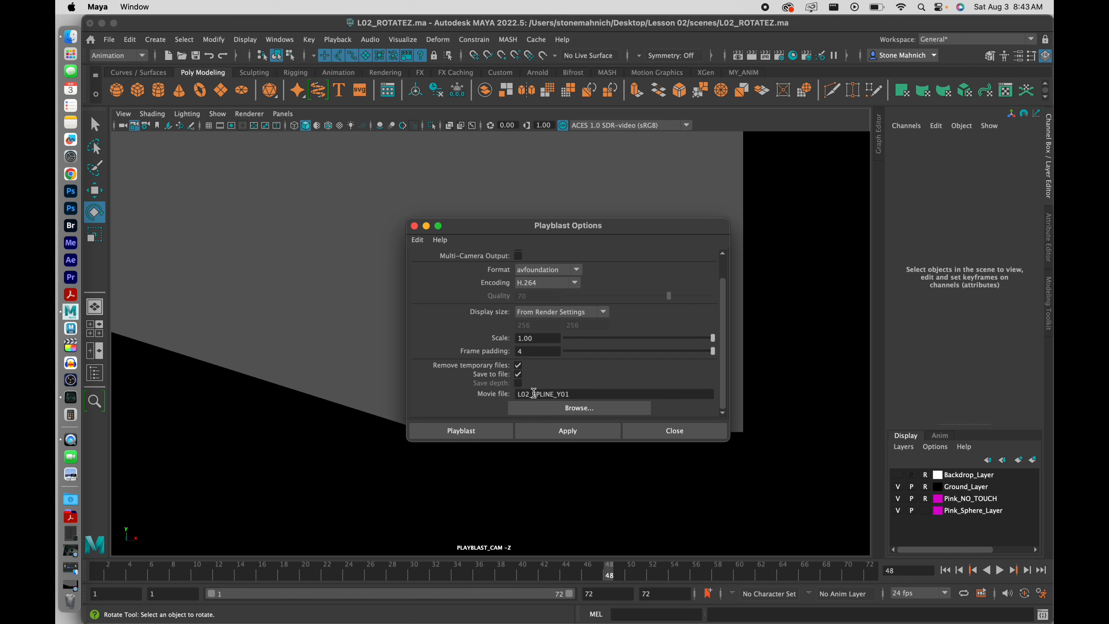
left_click_drag(533, 394, 621, 394)
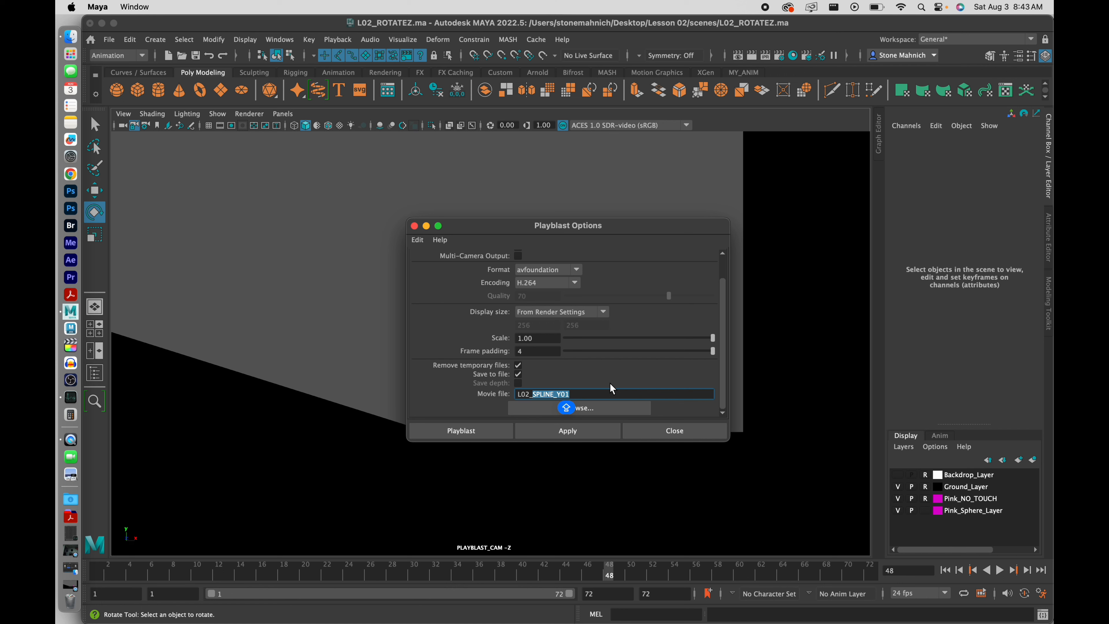
type("RO")
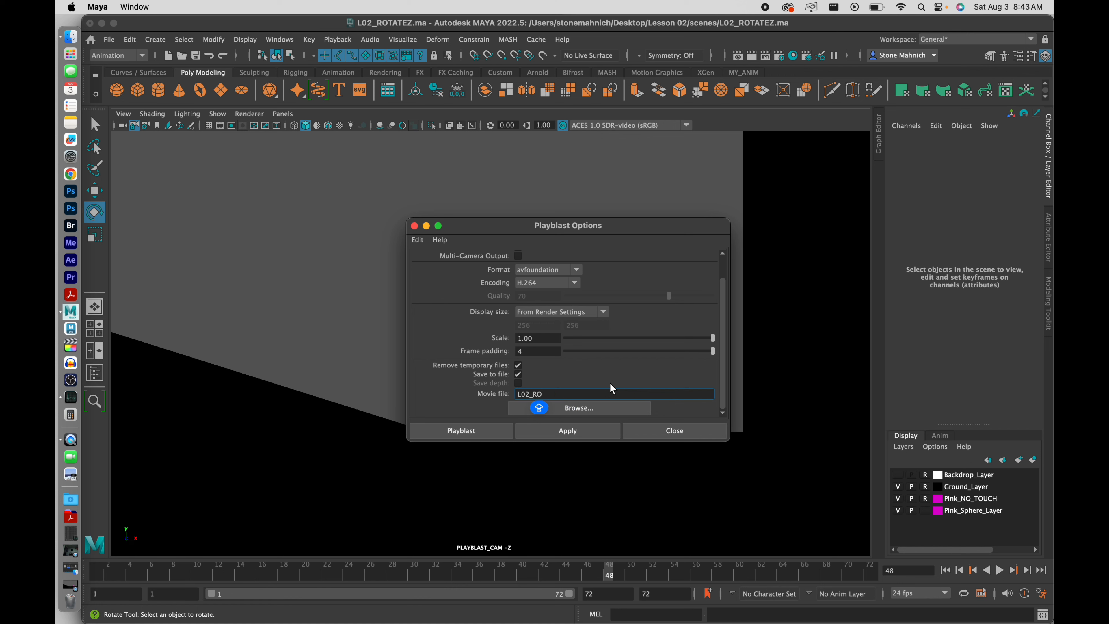
type("TATEZ")
scroll(611, 382, "up", 2)
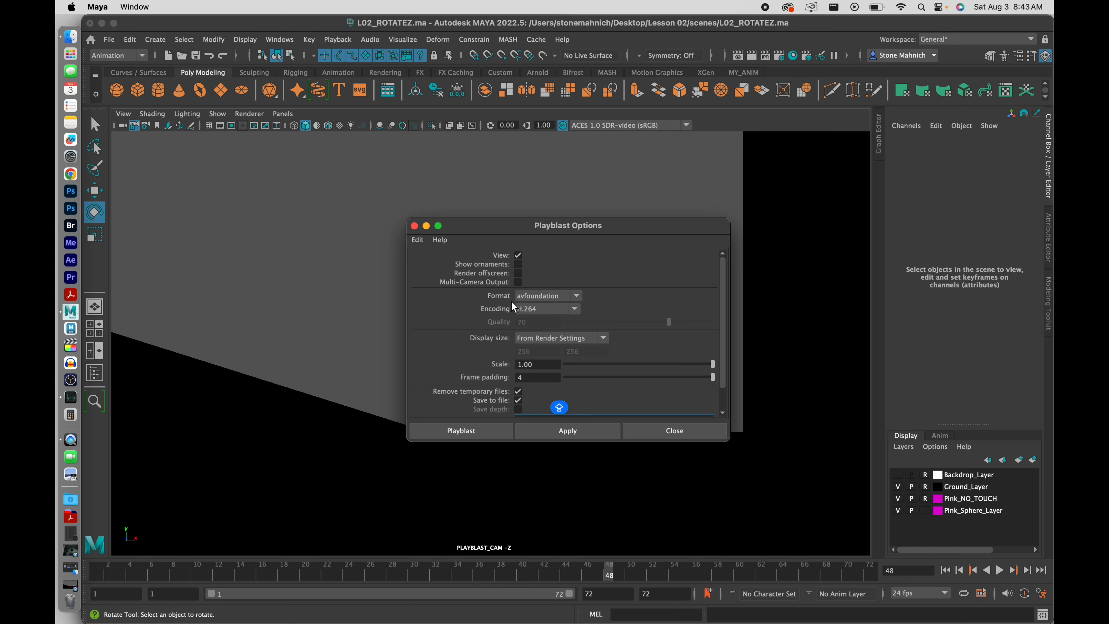
scroll(518, 313, "down", 2)
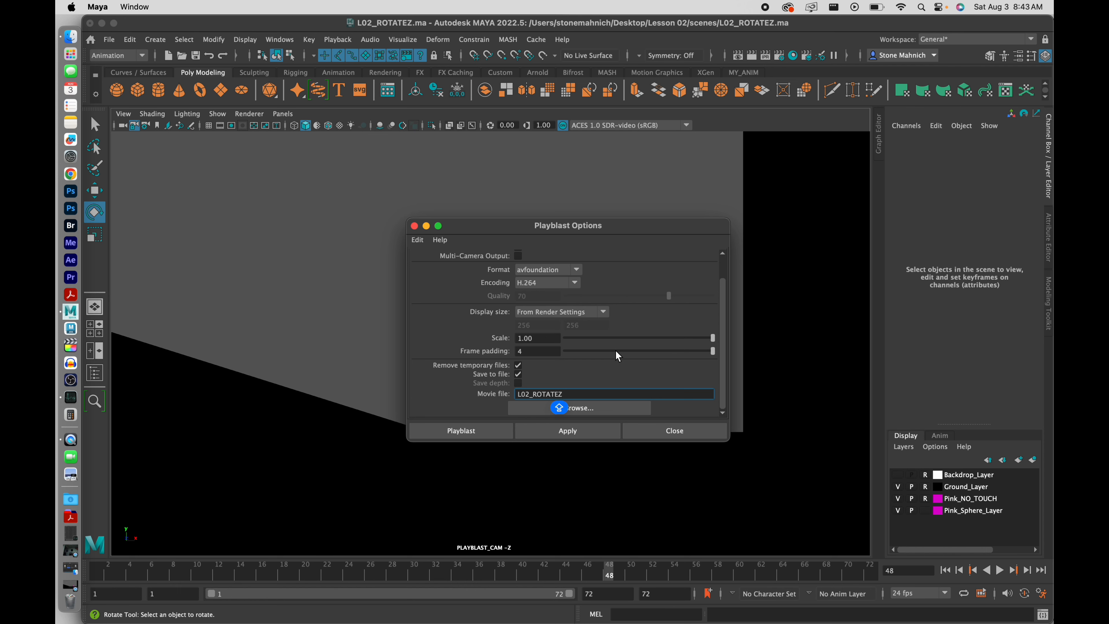
left_click(470, 429)
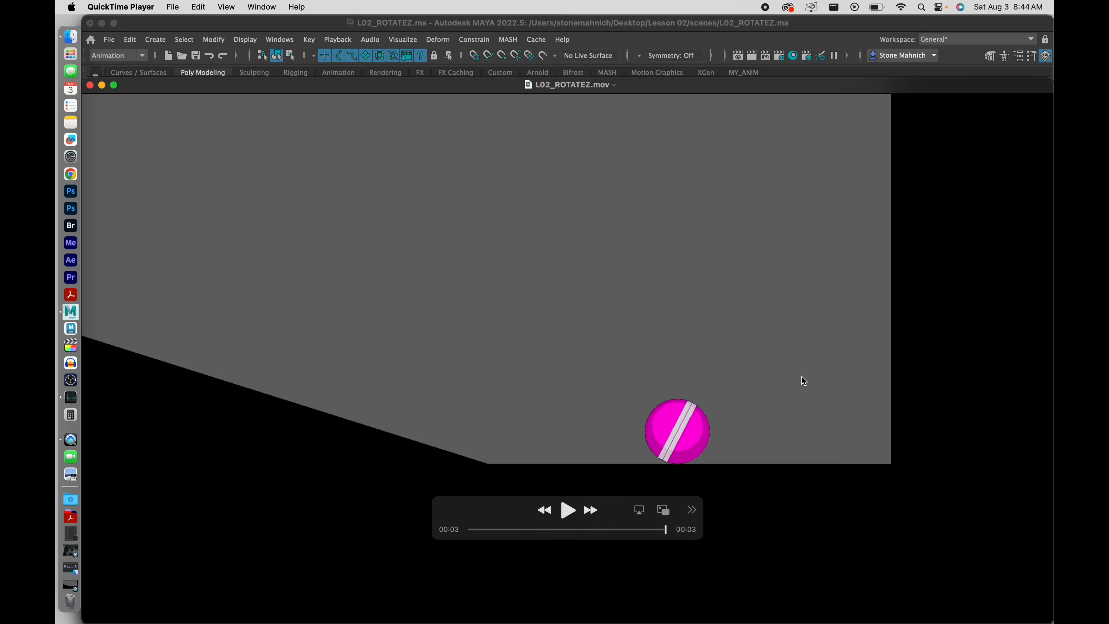
Close the playblast and Quick Look L02_ROTATEZ.mov in the Lesson 02 movies folder
left_click(90, 85)
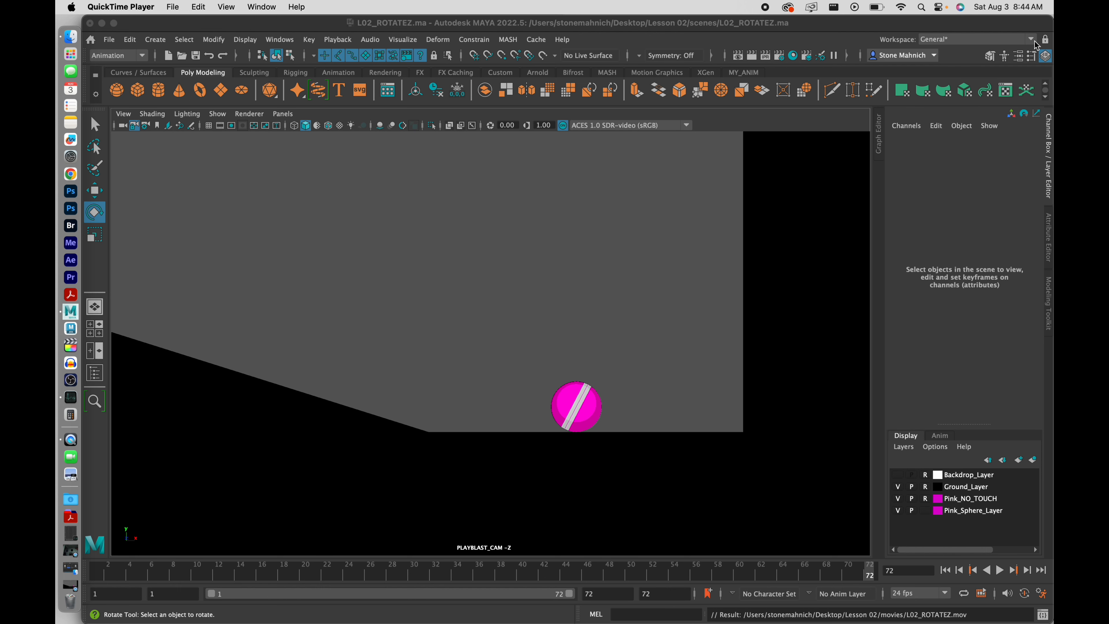
left_click_drag(1052, 23, 829, 24)
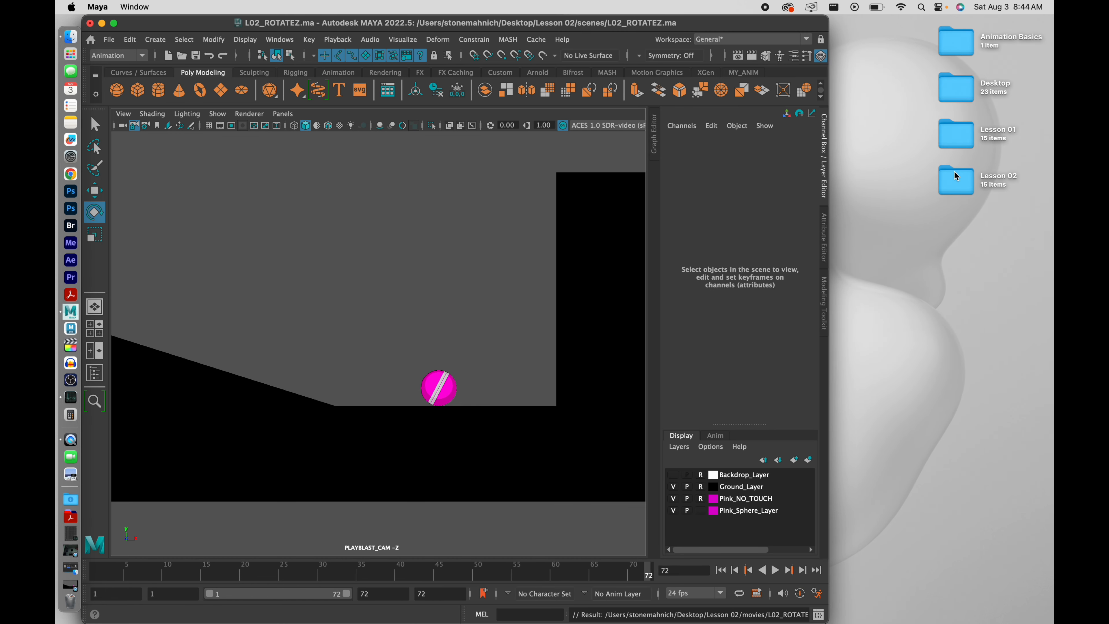
left_click(963, 188)
double_click(962, 188)
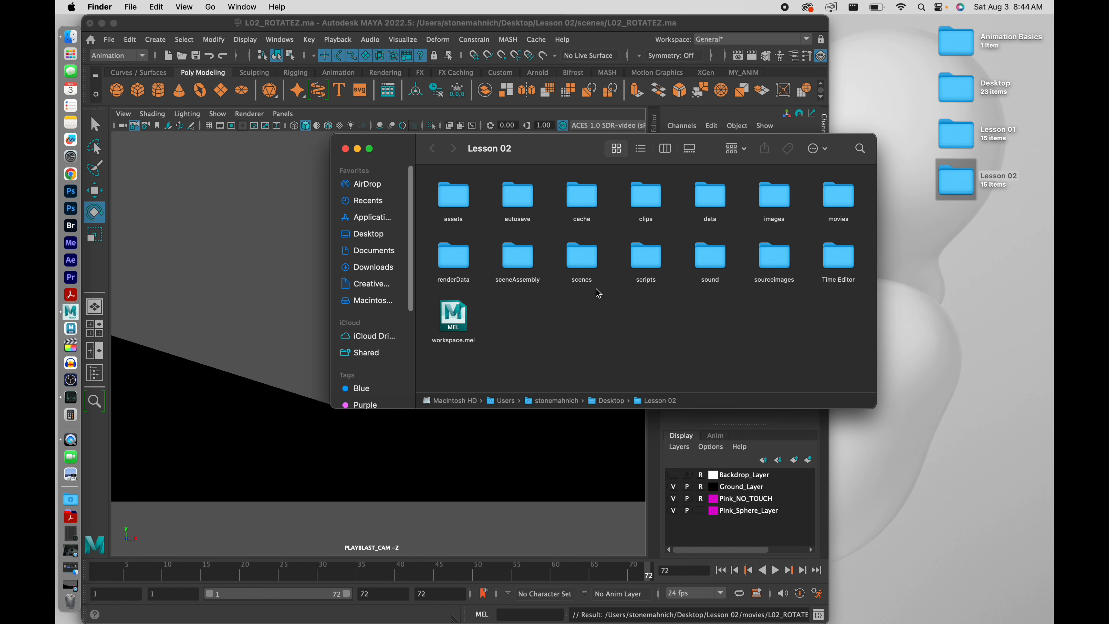
double_click(837, 197)
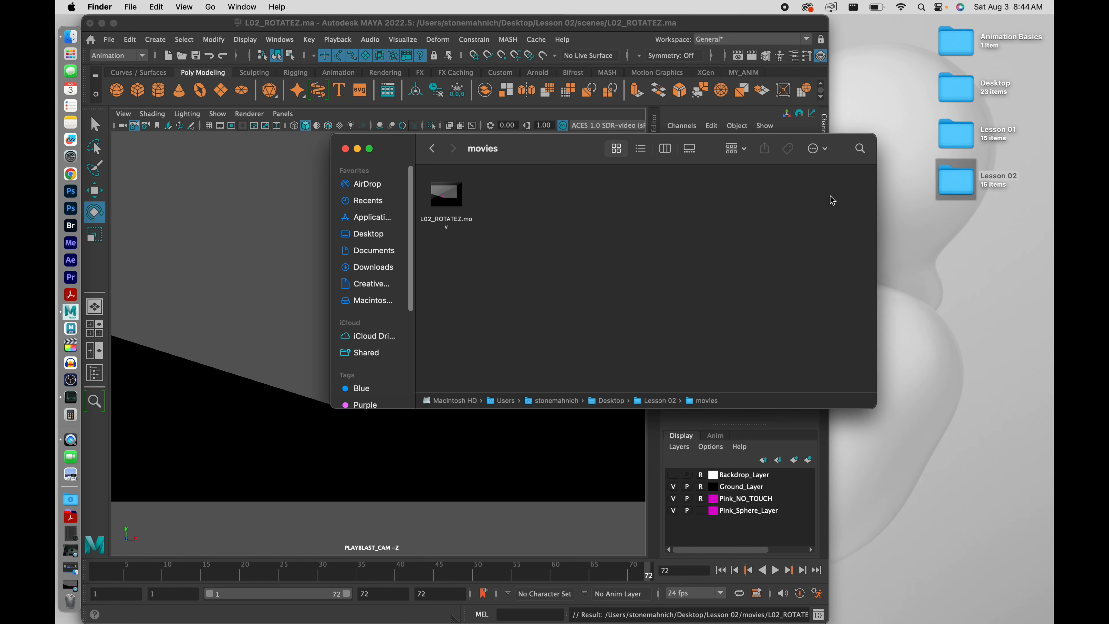
left_click(454, 210)
key("space")
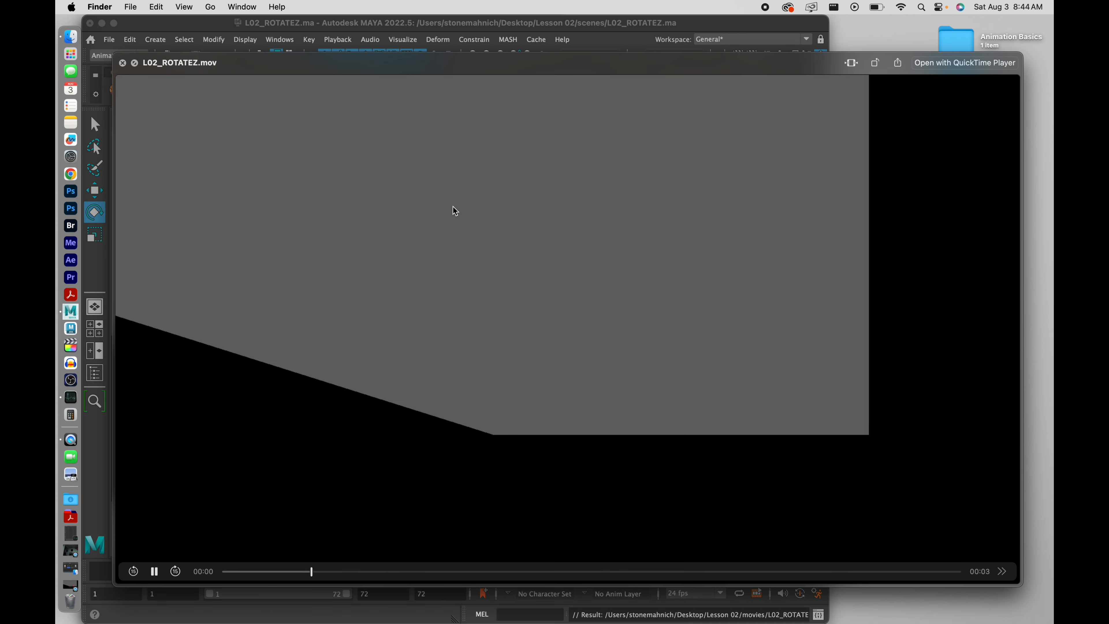
key("space")
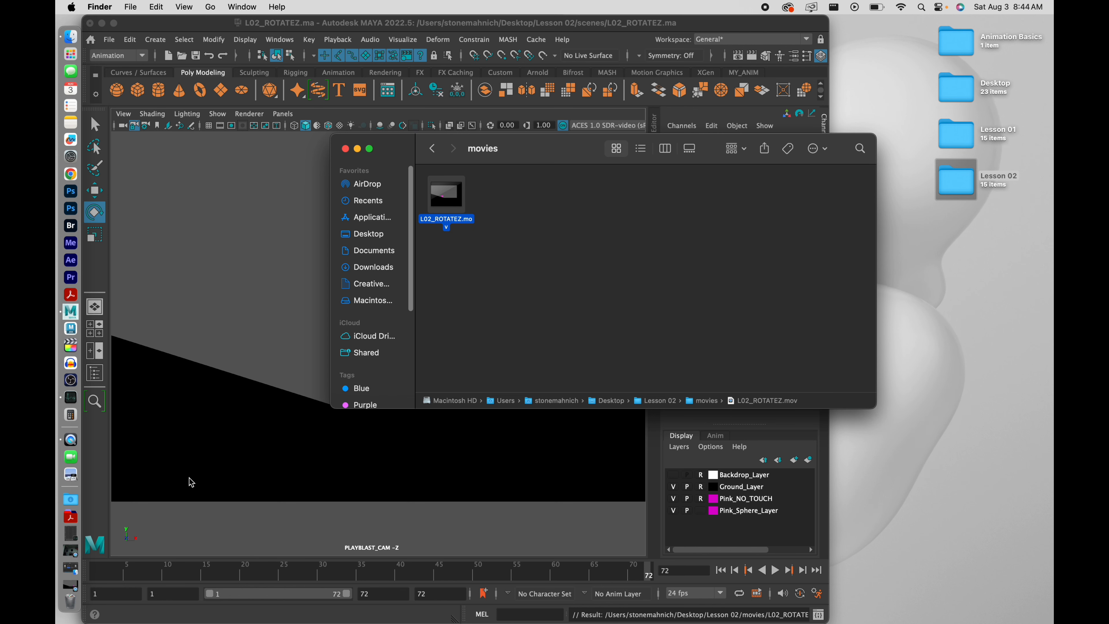
Briefly replay L02_ANIMATION_V01.mov, close it and the movies folder, and maximize Maya
left_click(69, 595)
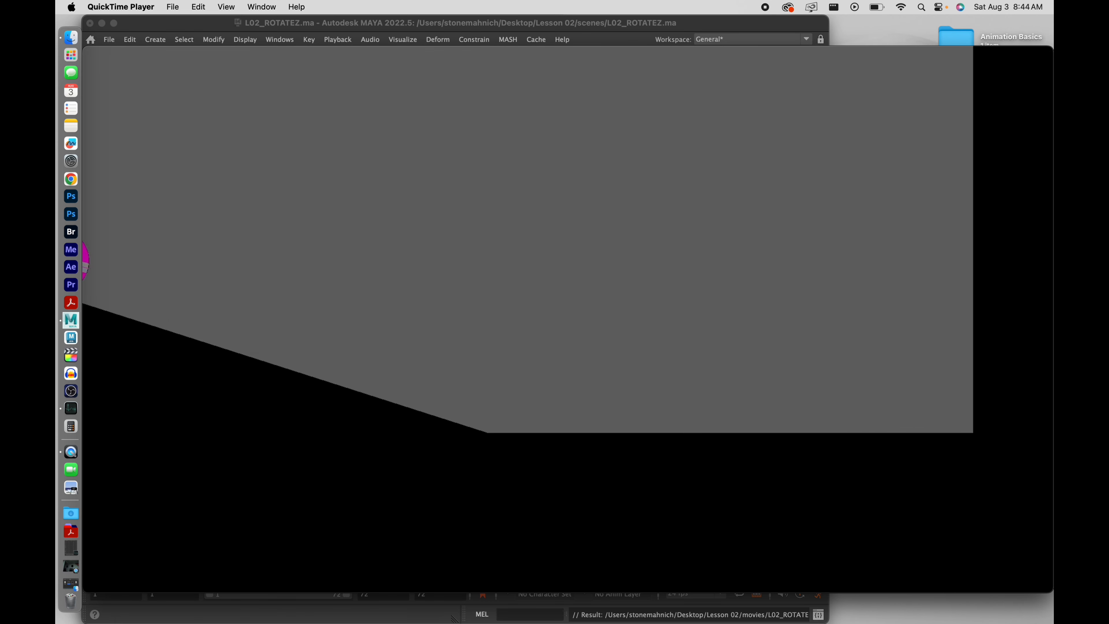
mouse_move(494, 483)
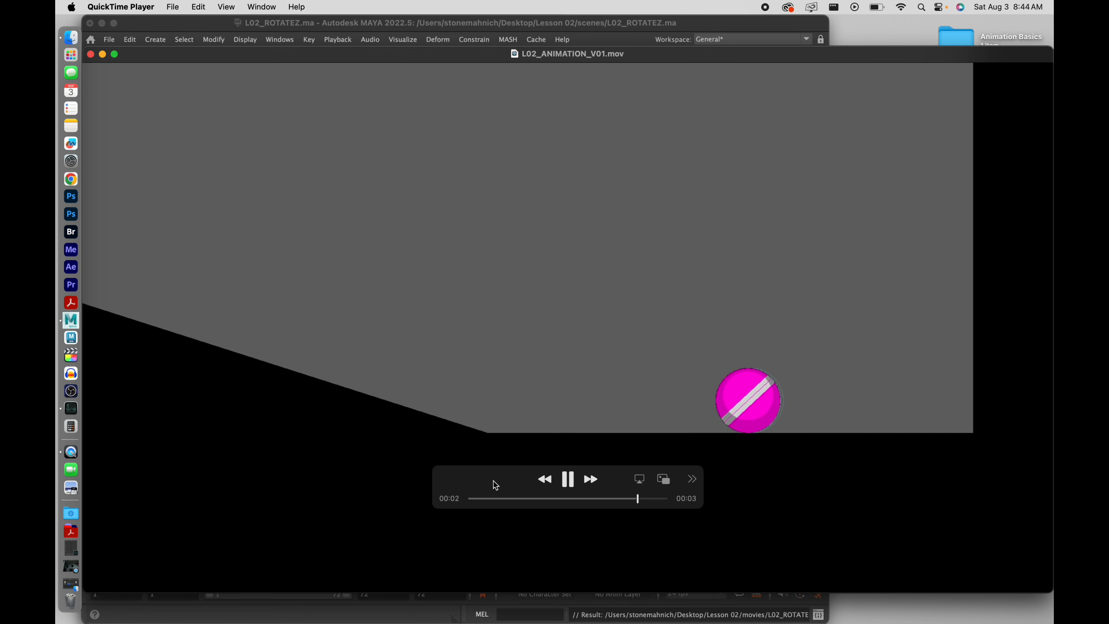
left_click(568, 480)
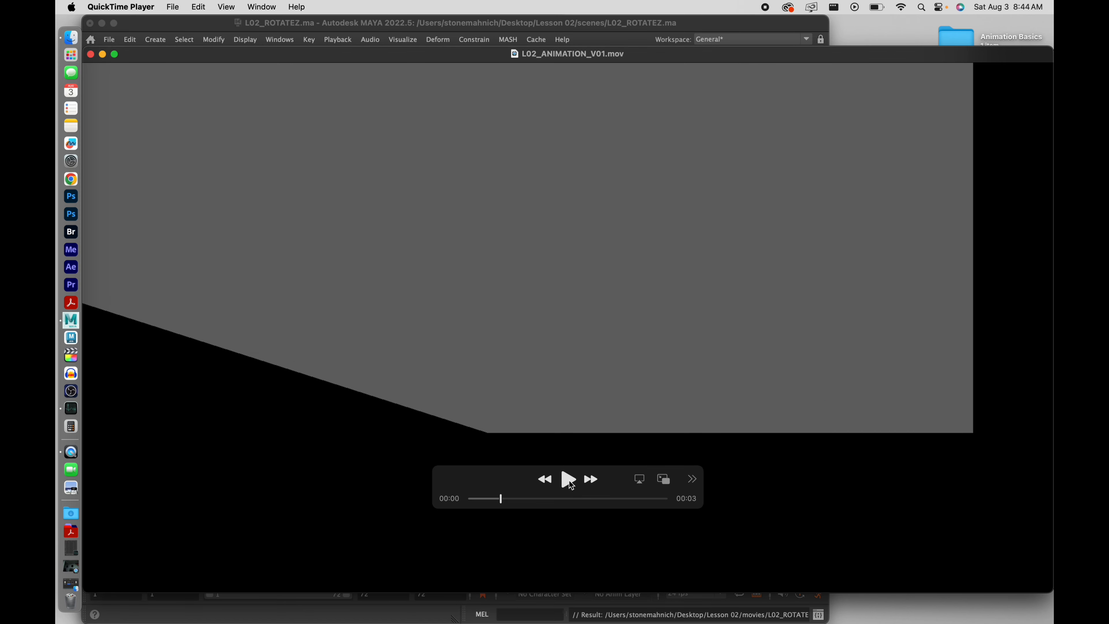
left_click(91, 55)
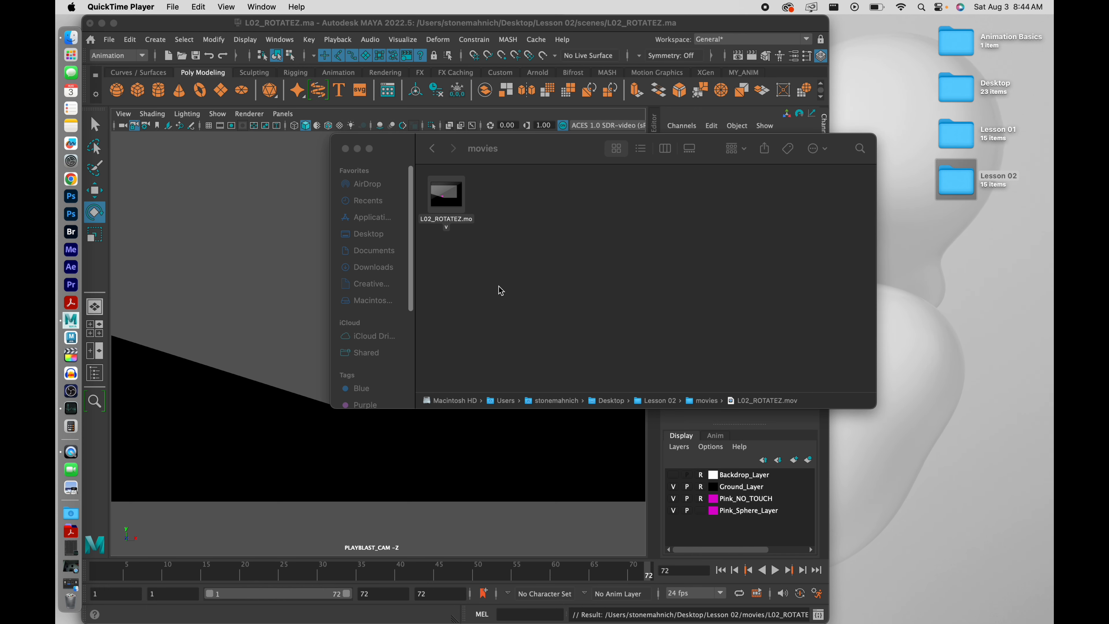
left_click(345, 148)
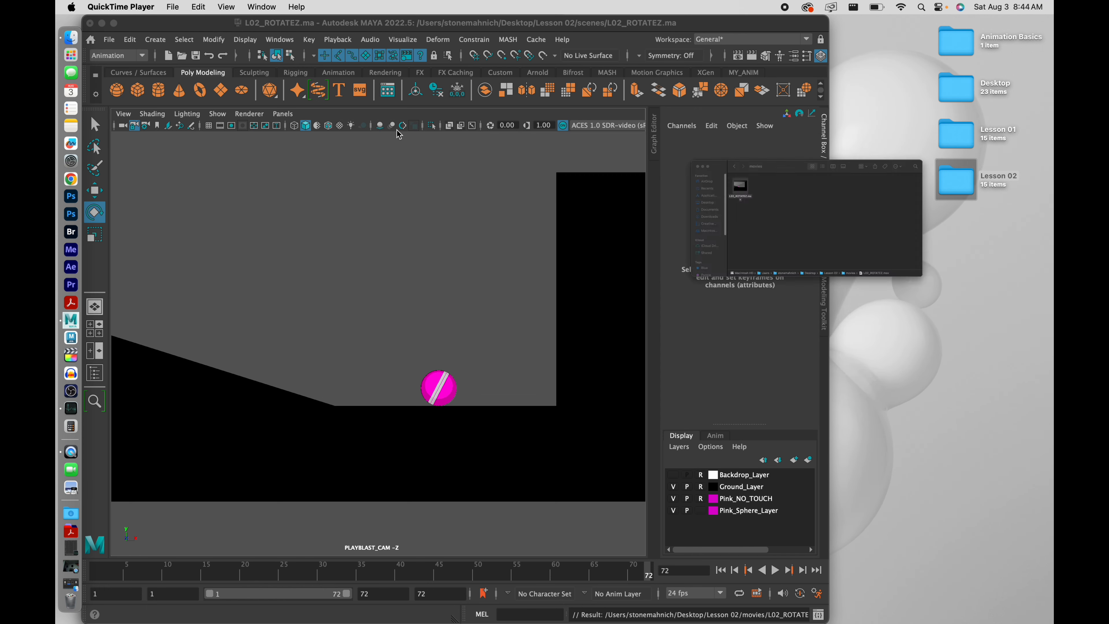
double_click(704, 27)
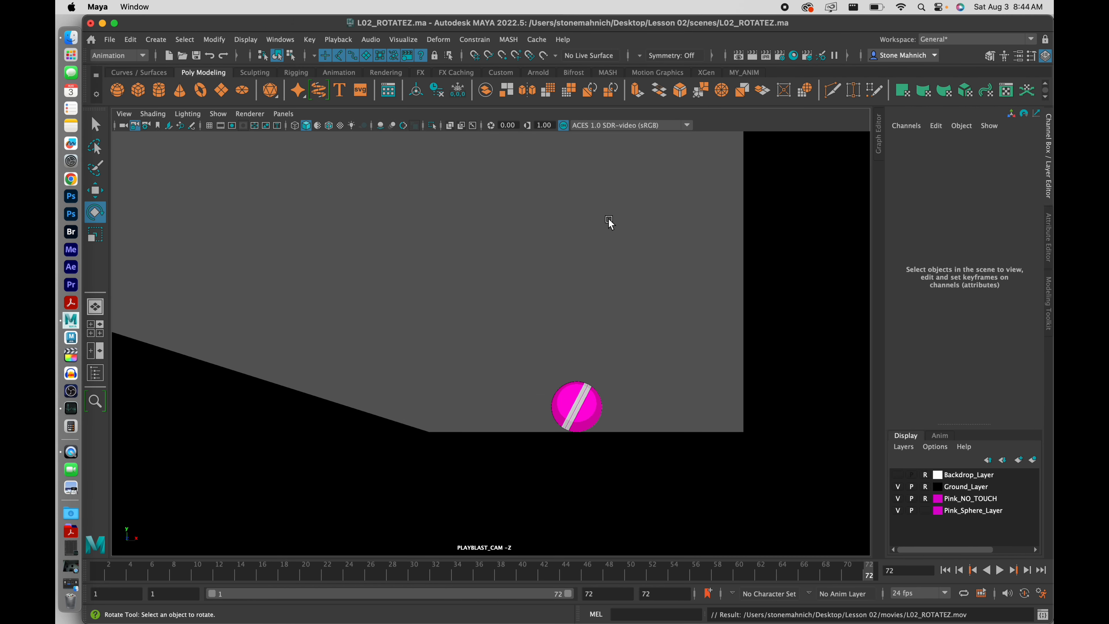